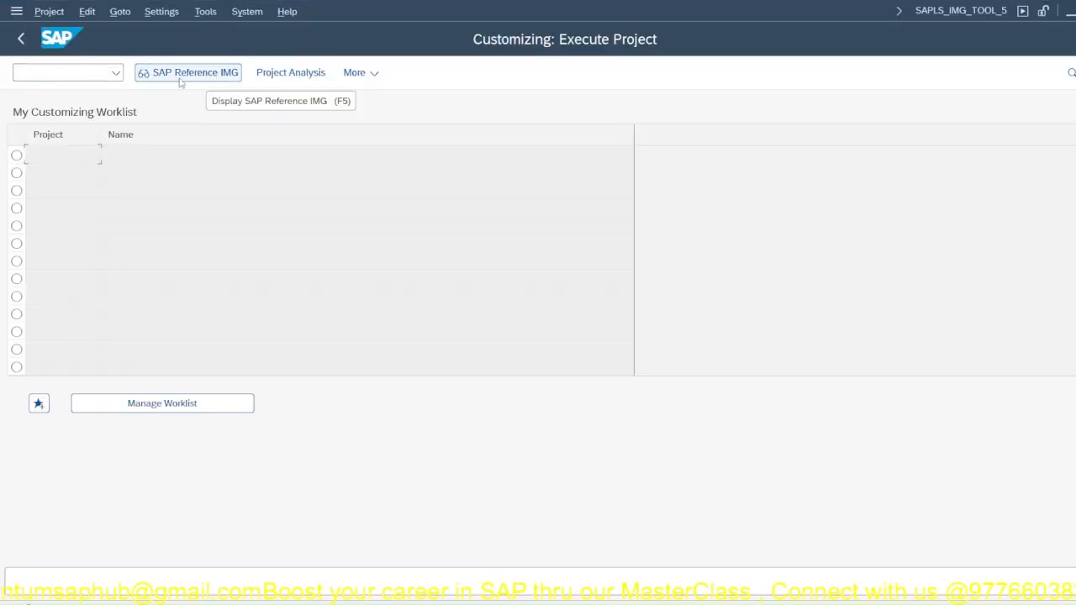
# Step: Open the SAP Reference IMG and expand Sales and Distribution > Master Data > Business Partners > Customers > Sales
pyautogui.click(182, 75)
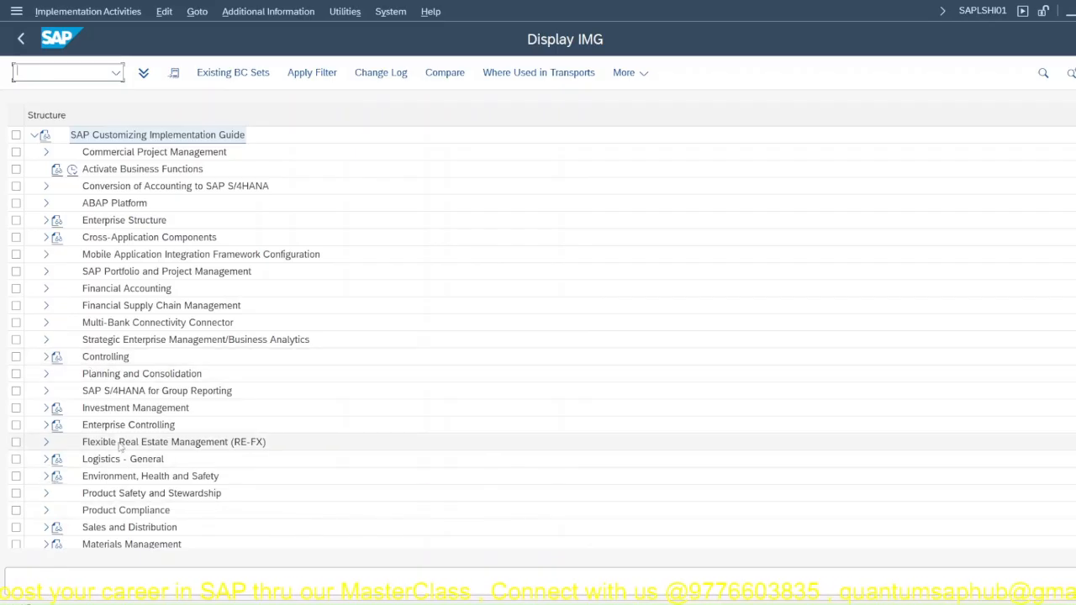
pyautogui.click(46, 527)
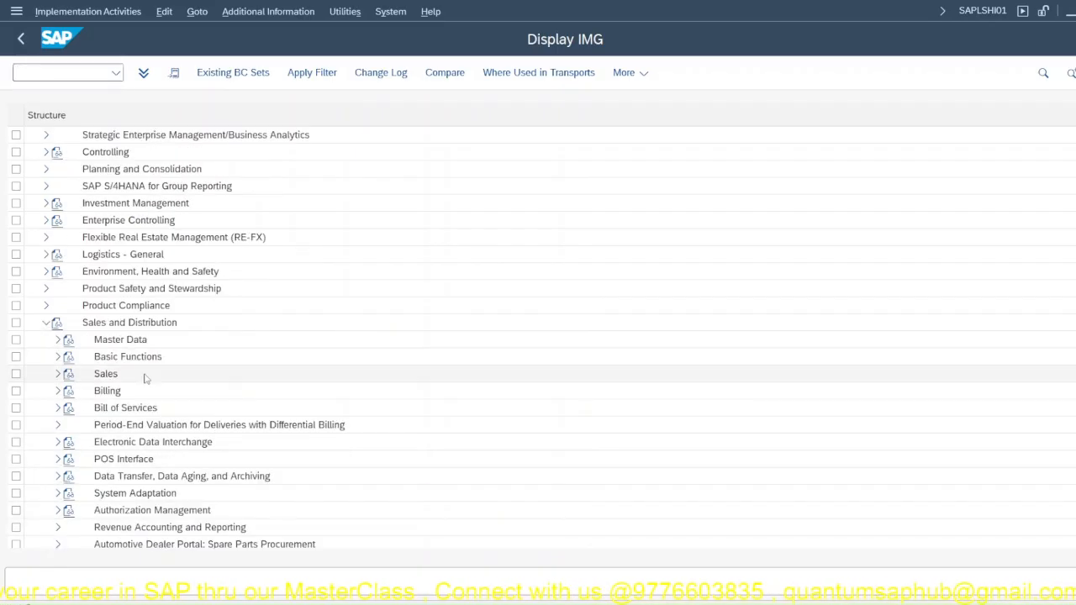
pyautogui.click(57, 341)
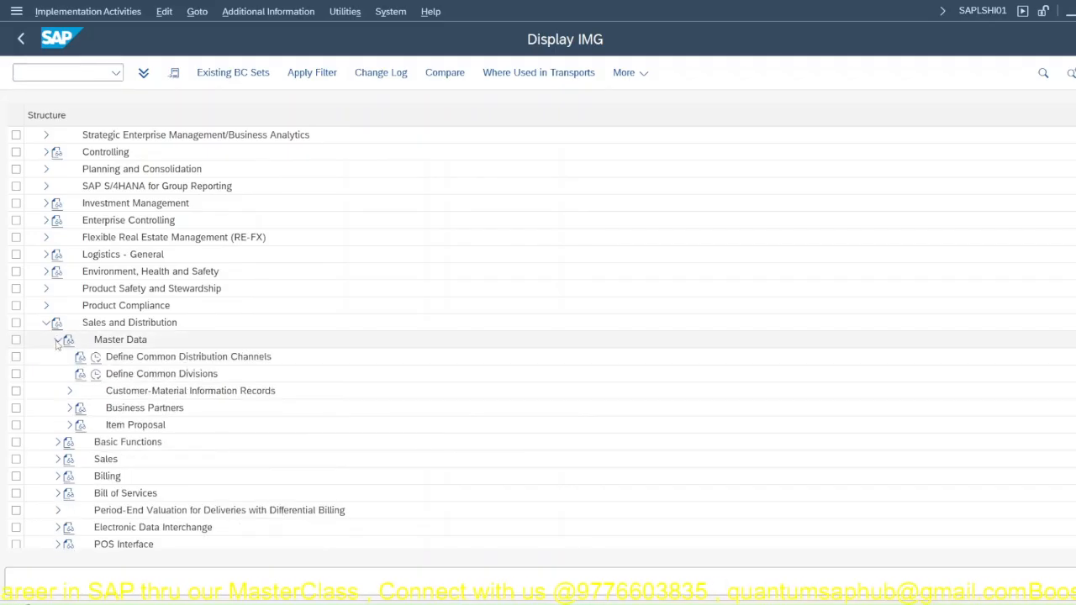
pyautogui.click(70, 409)
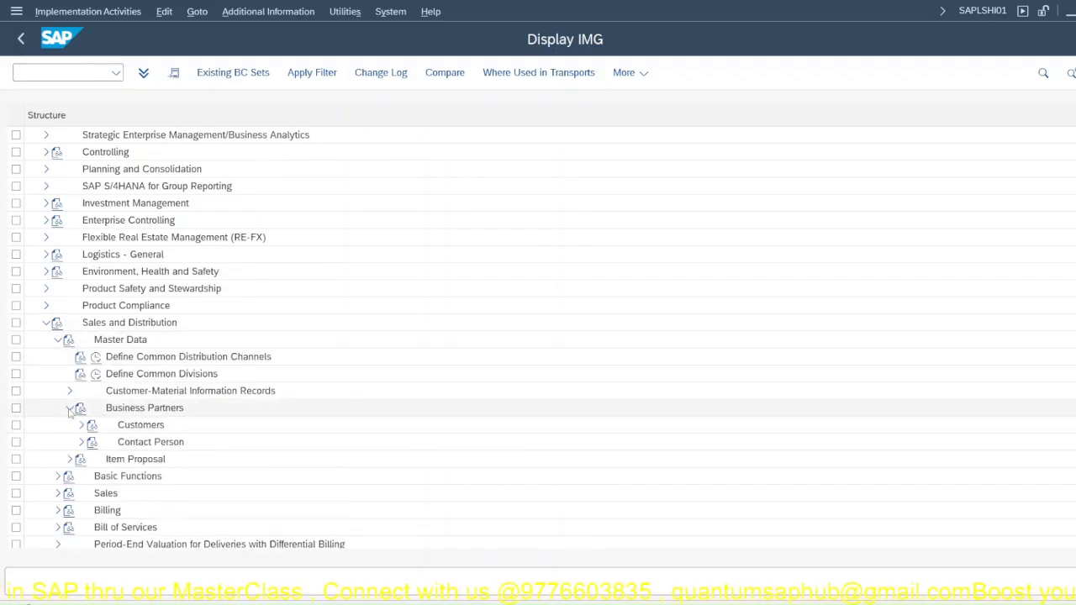
pyautogui.click(81, 426)
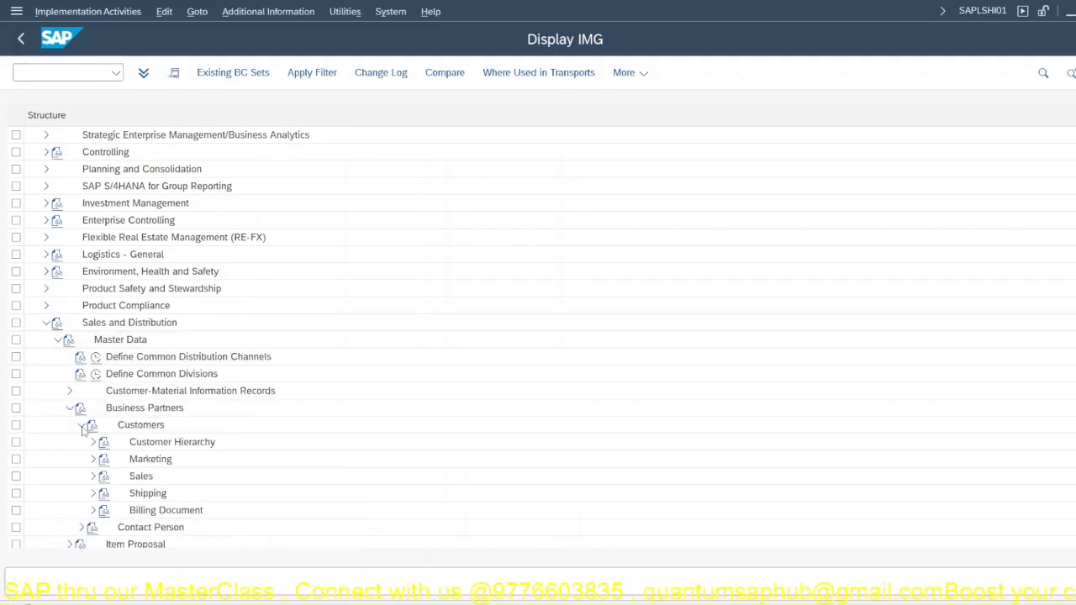
pyautogui.click(93, 477)
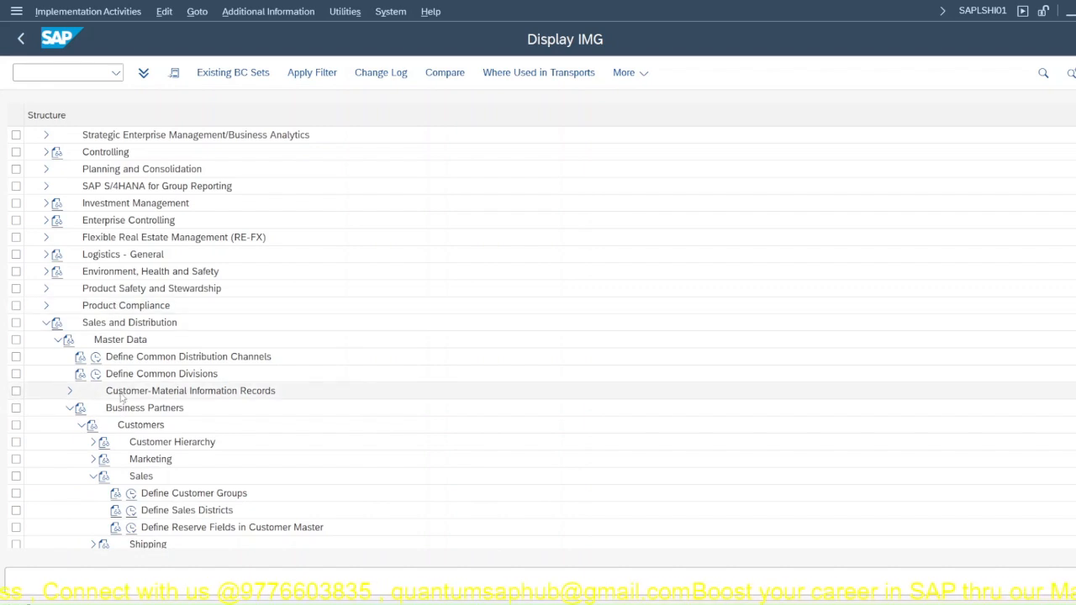
# Step: Expand Financial Accounting > Accounts Receivable and Accounts Payable > Customer Accounts > Master Data > Preparations for Creating Customer Master Data
pyautogui.scroll(3, 130, 288)
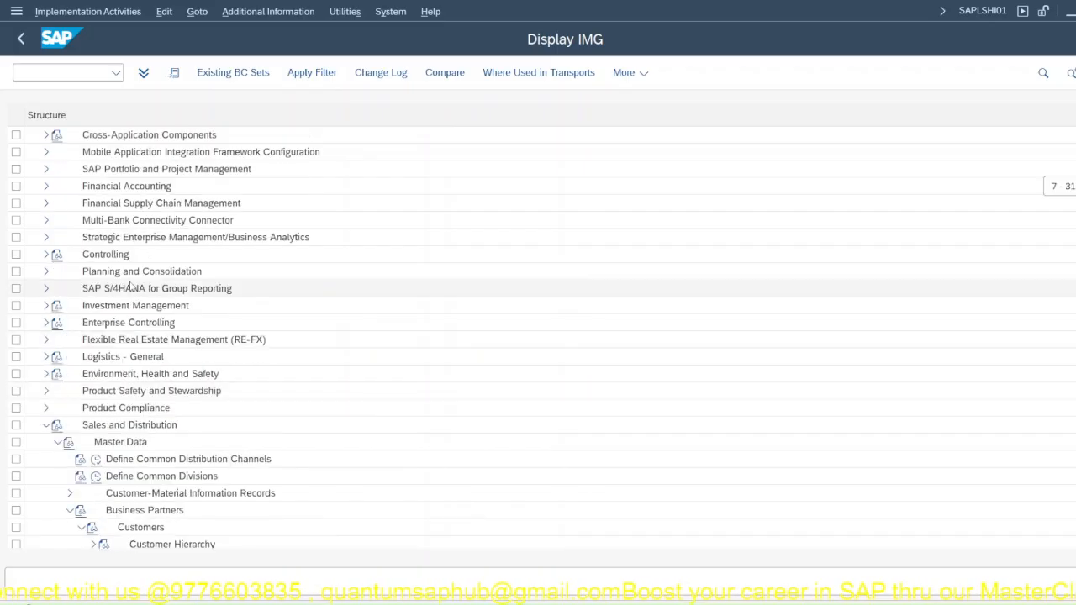
pyautogui.click(45, 188)
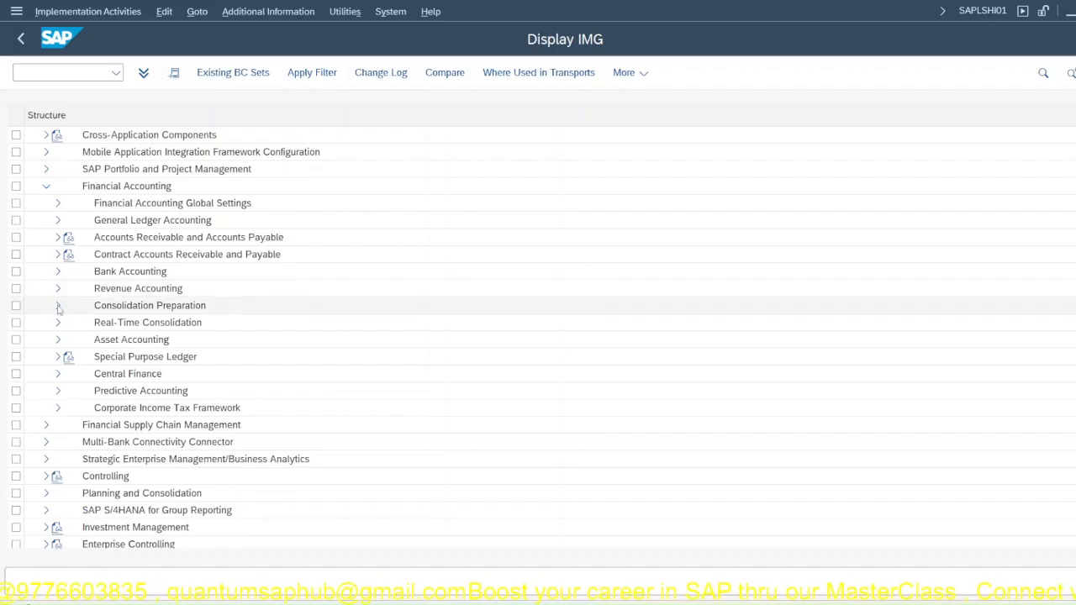
pyautogui.click(55, 237)
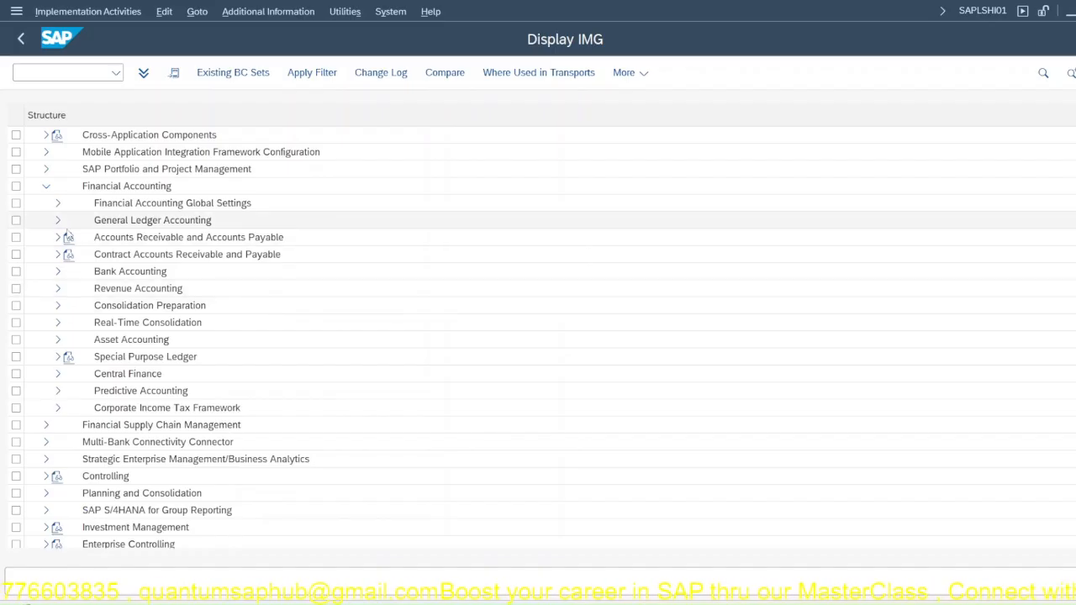
pyautogui.click(70, 254)
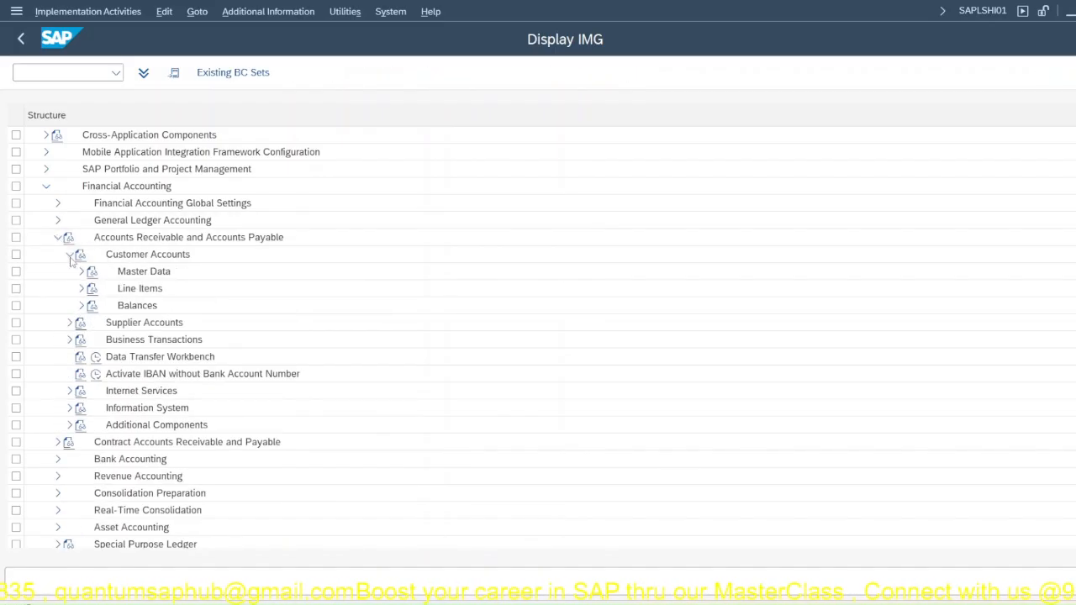
pyautogui.click(82, 272)
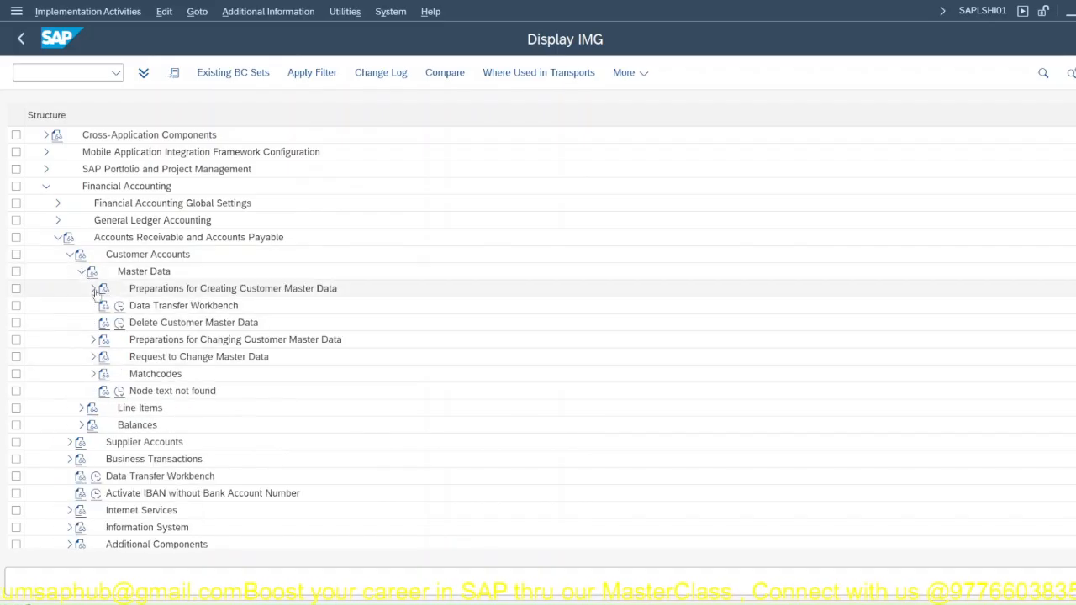
pyautogui.click(93, 288)
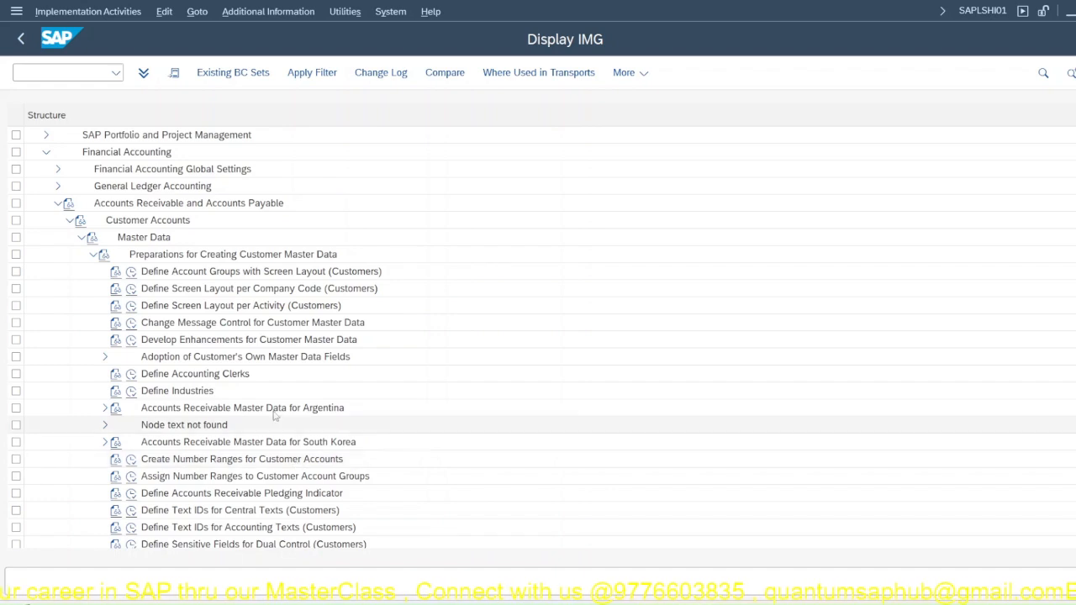
# Step: Open the Define Account Groups with Screen Layout (Customers) activity and switch to the customer account groups overview in change mode
pyautogui.click(132, 272)
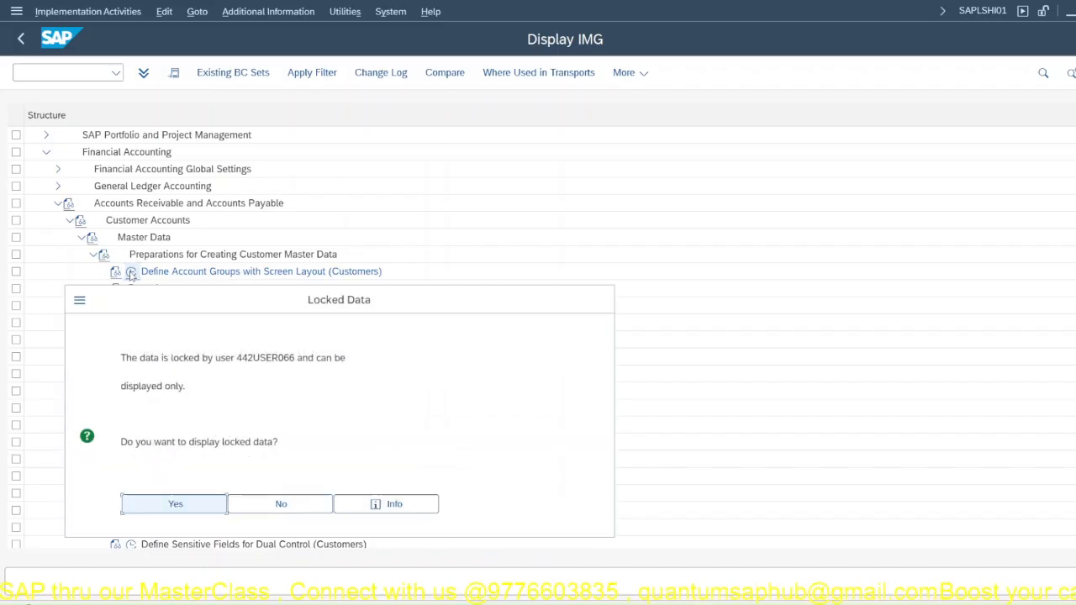
pyautogui.click(167, 505)
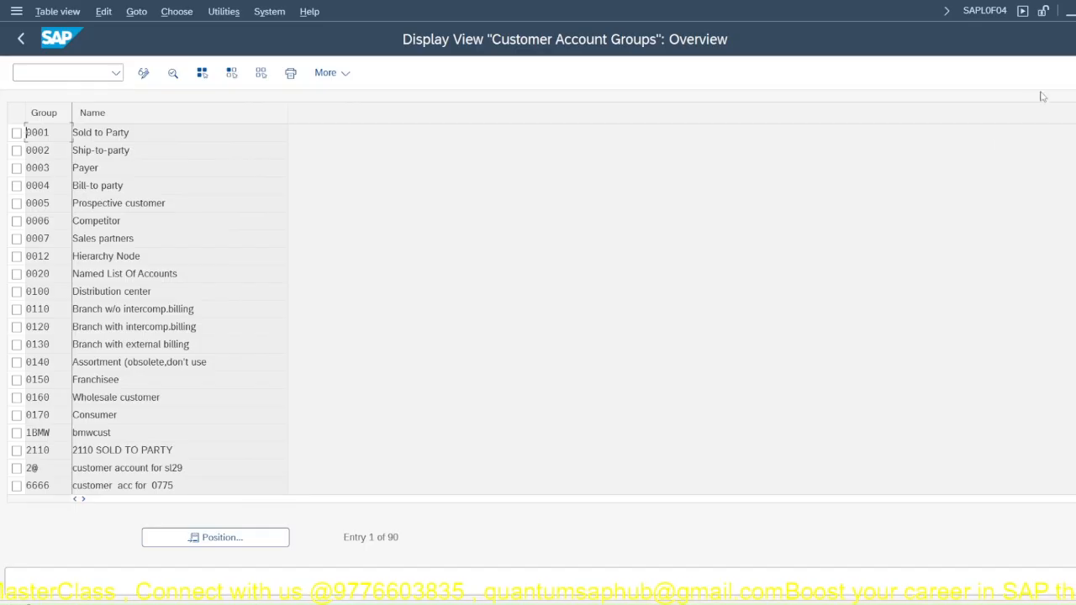
pyautogui.press('F3')
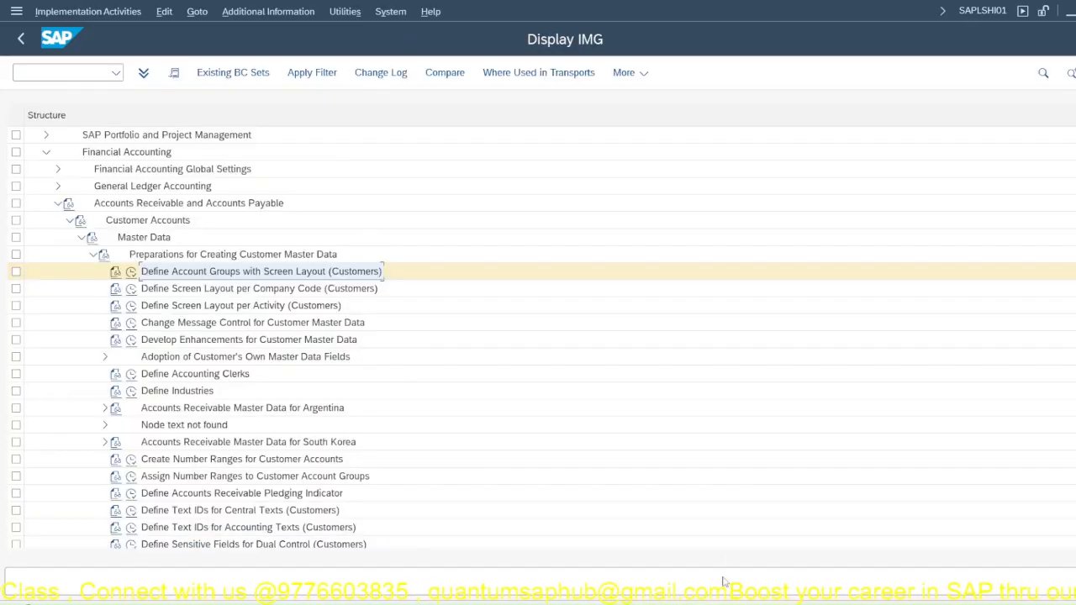
pyautogui.moveTo(648, 596)
pyautogui.click(648, 552)
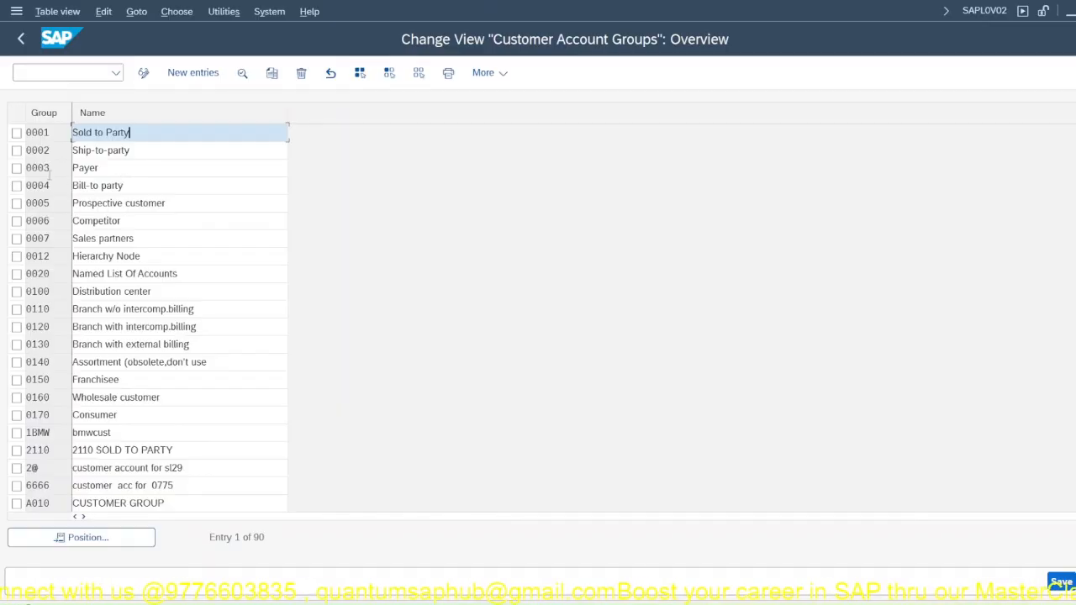
# Step: Mark the standard customer account groups 0001 to 0005 and clear the marks again
pyautogui.click(17, 134)
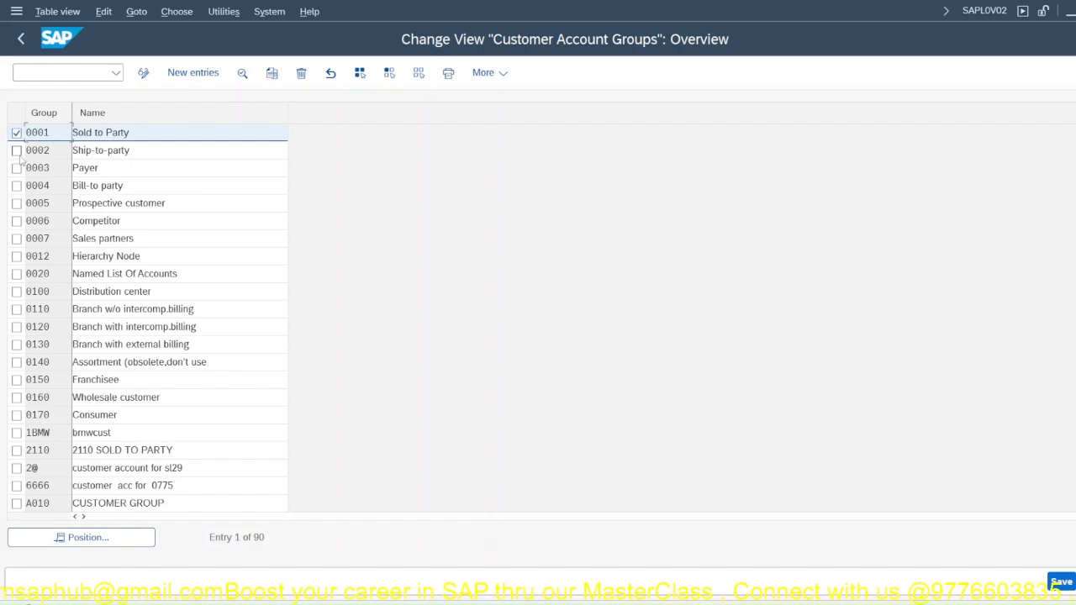
pyautogui.click(17, 150)
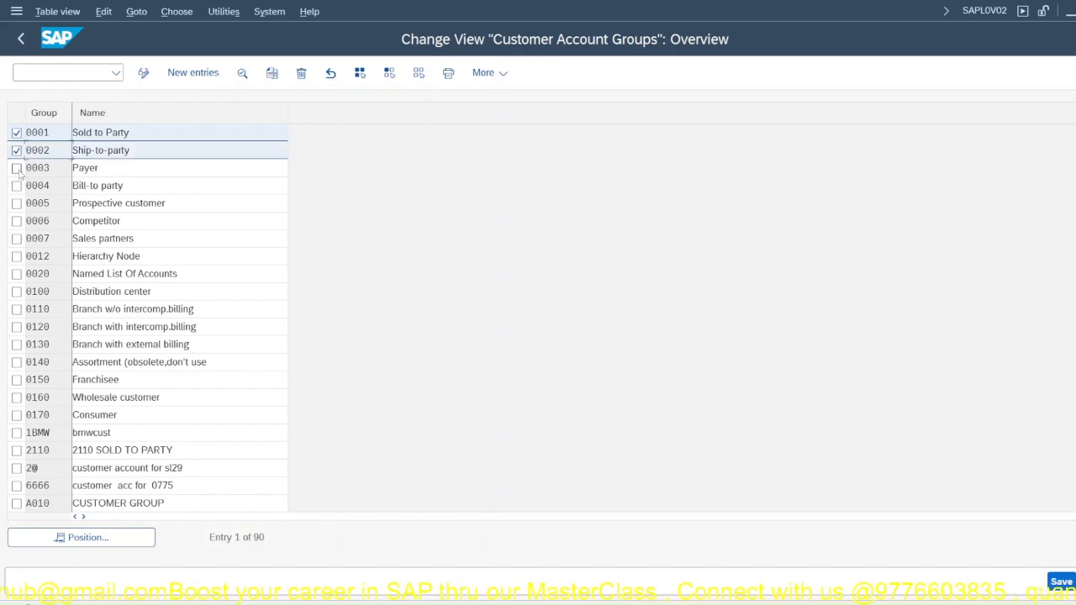
pyautogui.click(17, 168)
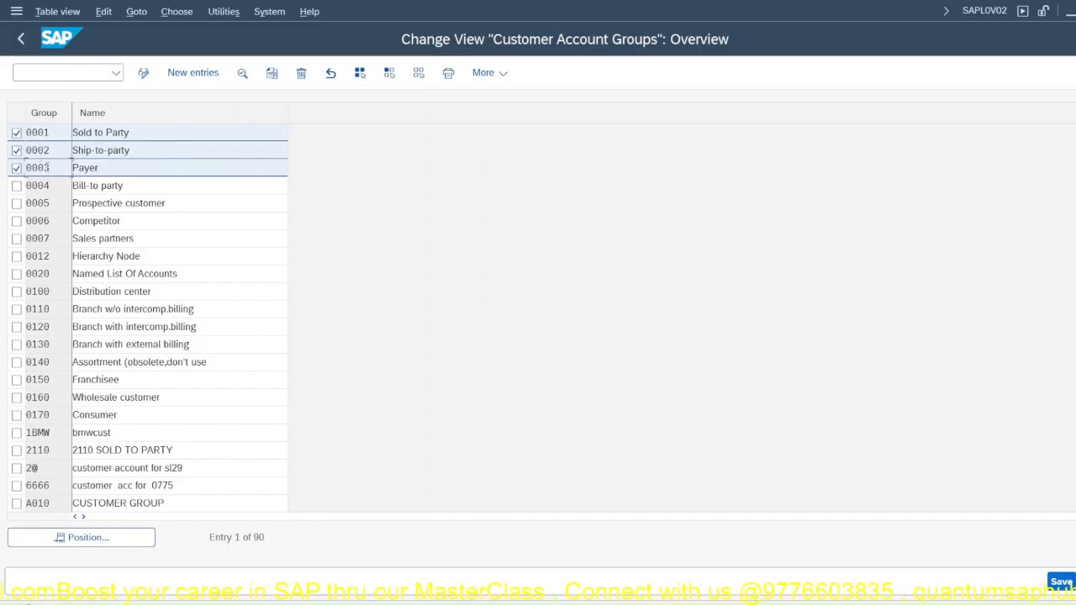
pyautogui.click(17, 186)
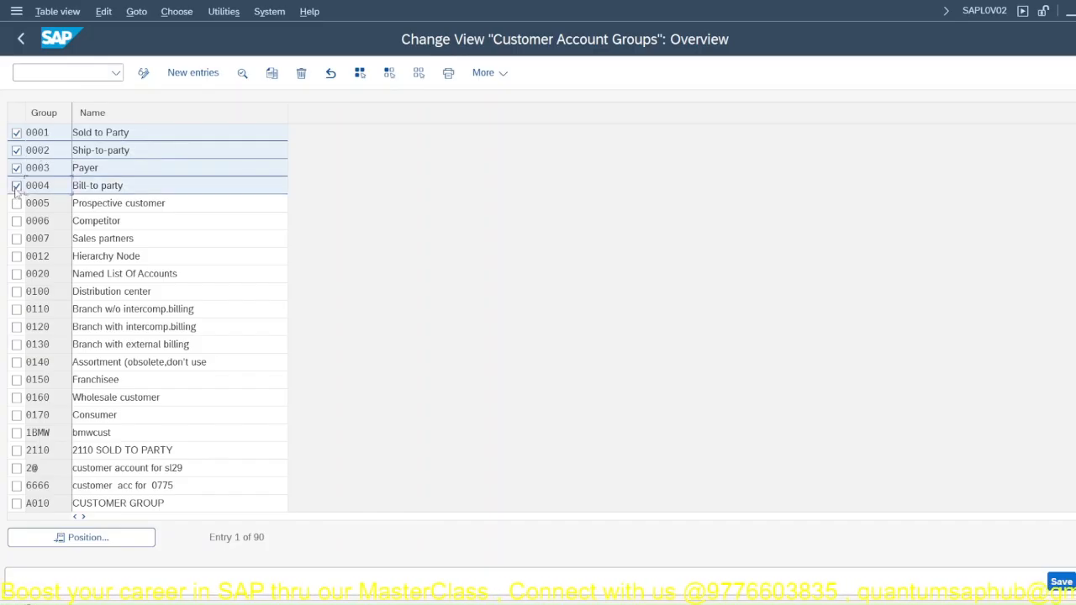
pyautogui.click(17, 203)
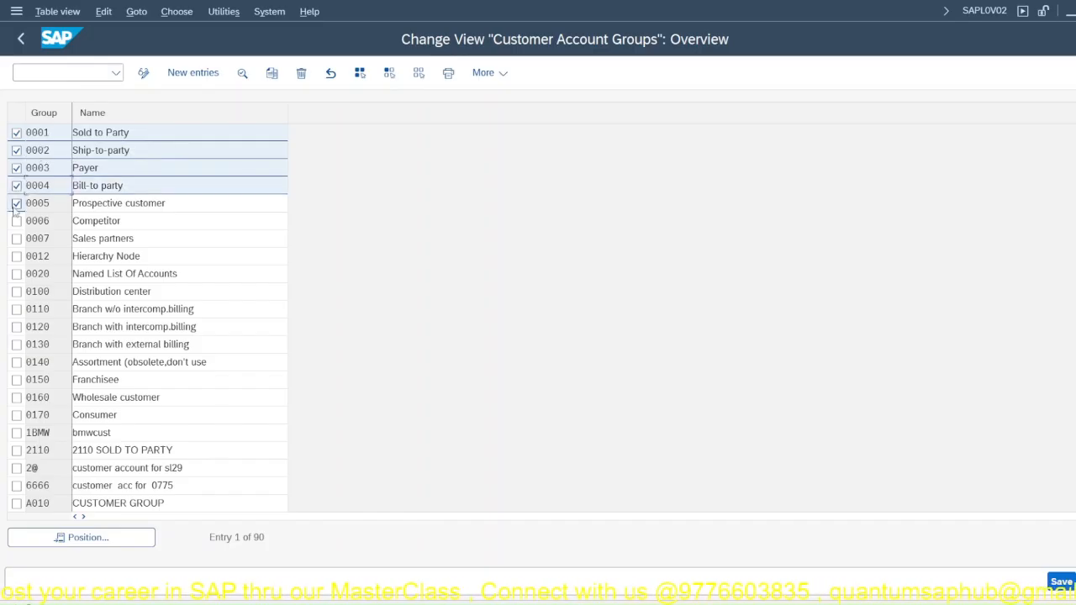
pyautogui.click(17, 133)
pyautogui.click(17, 151)
pyautogui.click(17, 168)
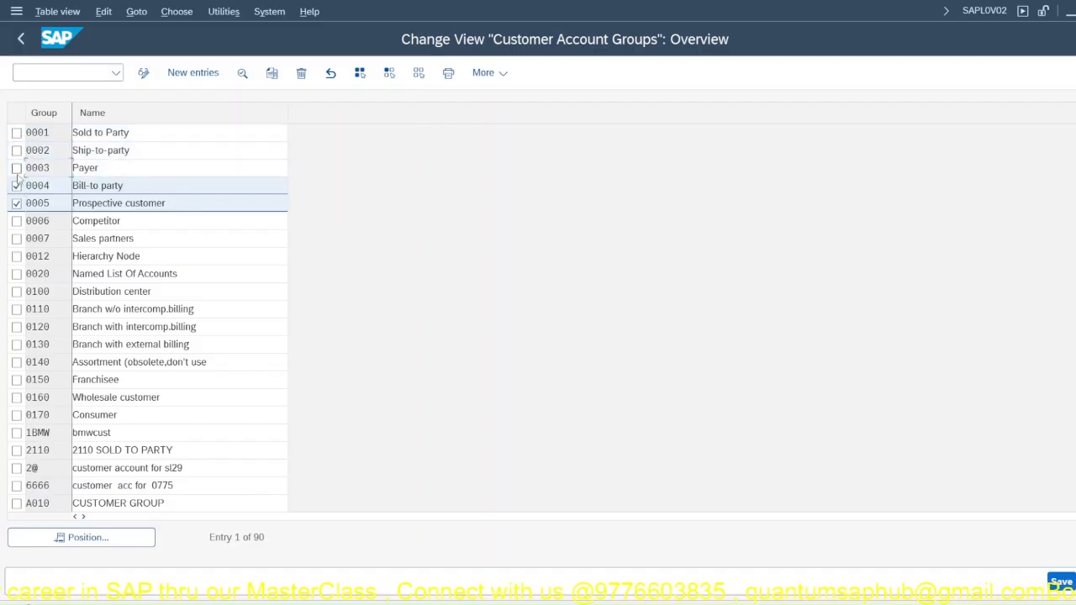
pyautogui.click(17, 186)
pyautogui.click(16, 203)
# Step: Copy account group 0001 Sold to Party, setting the copy's account group key to J001 and its name to Sold to Party-JPPL
pyautogui.scroll(-1, 72, 365)
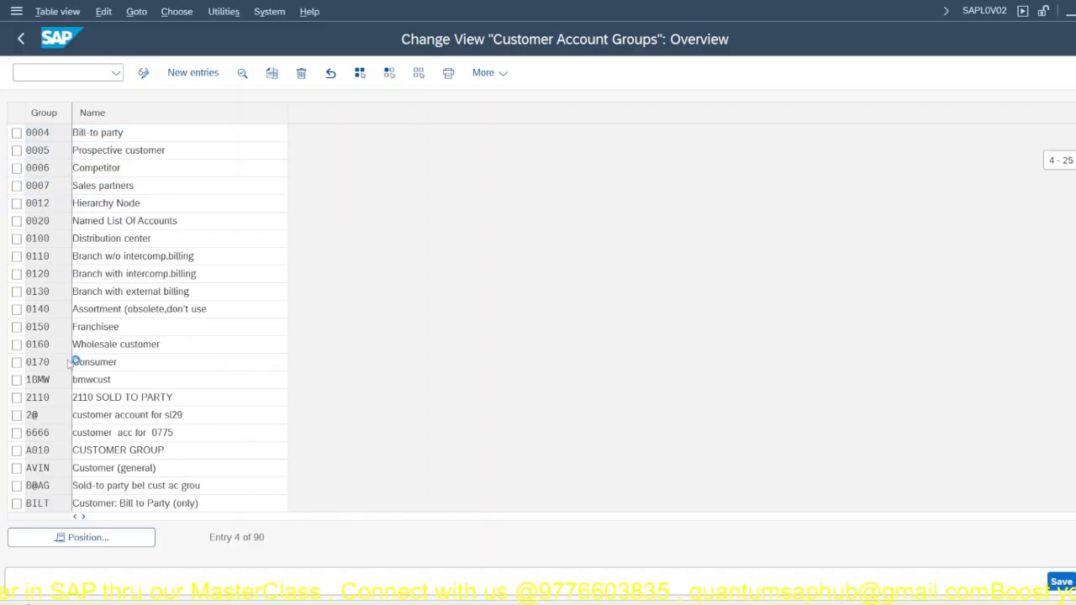
pyautogui.scroll(-5, 72, 368)
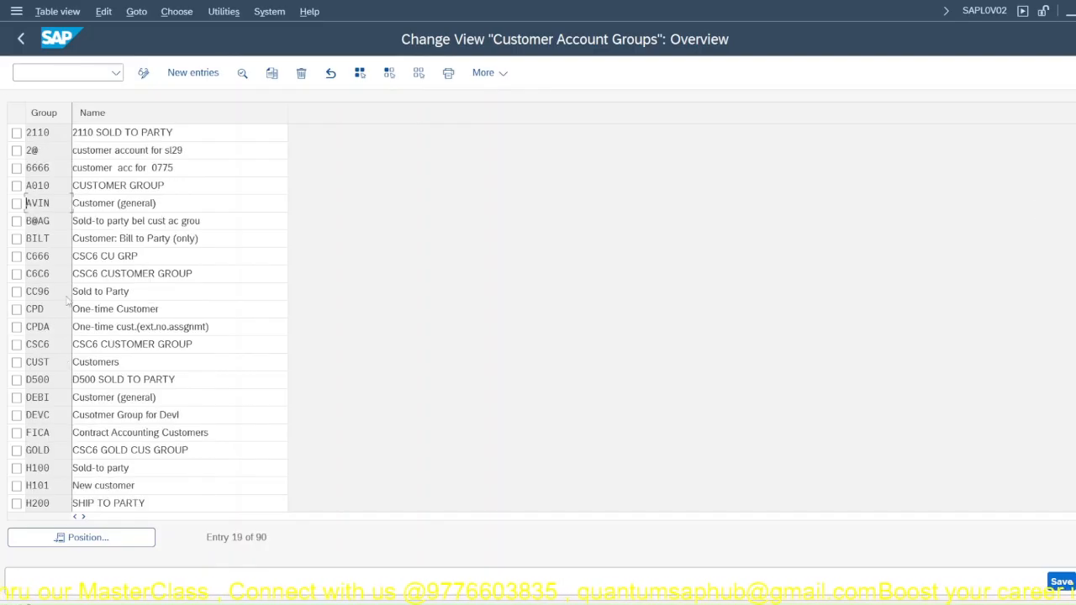
pyautogui.scroll(6, 68, 302)
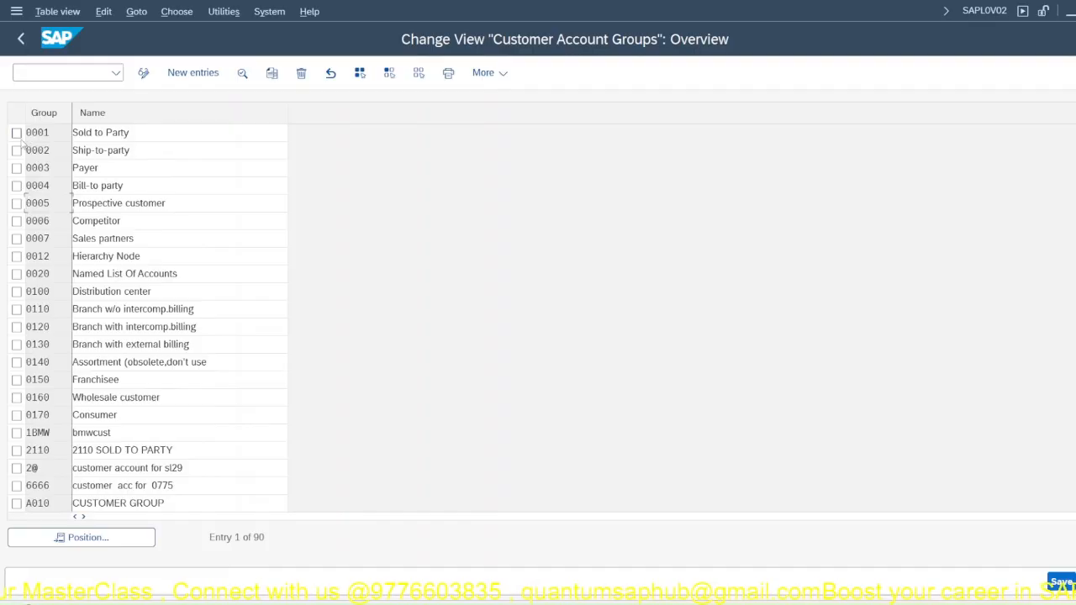
pyautogui.click(17, 133)
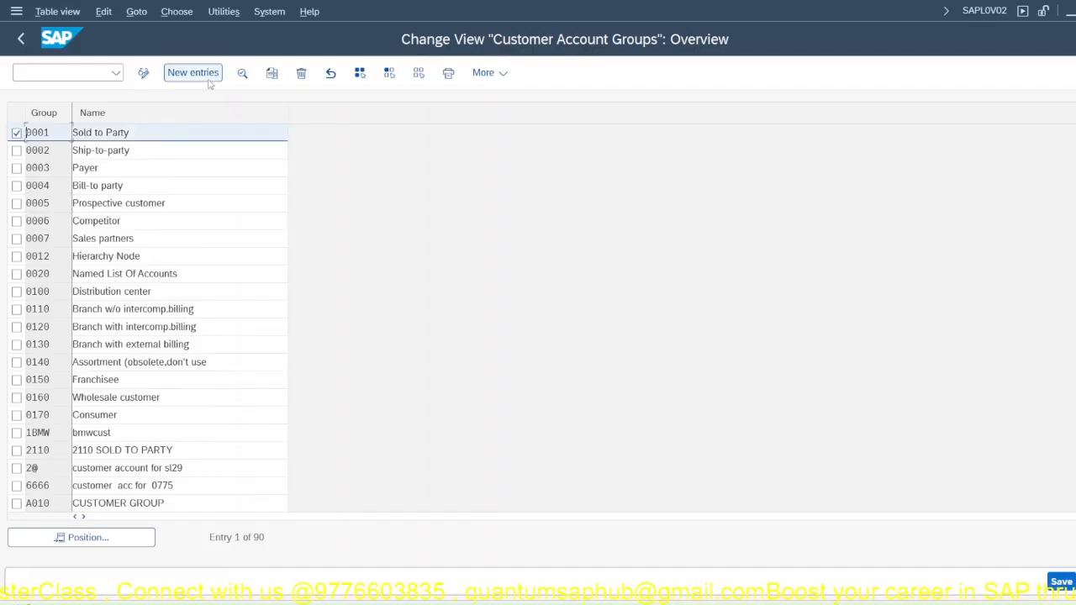
pyautogui.click(272, 76)
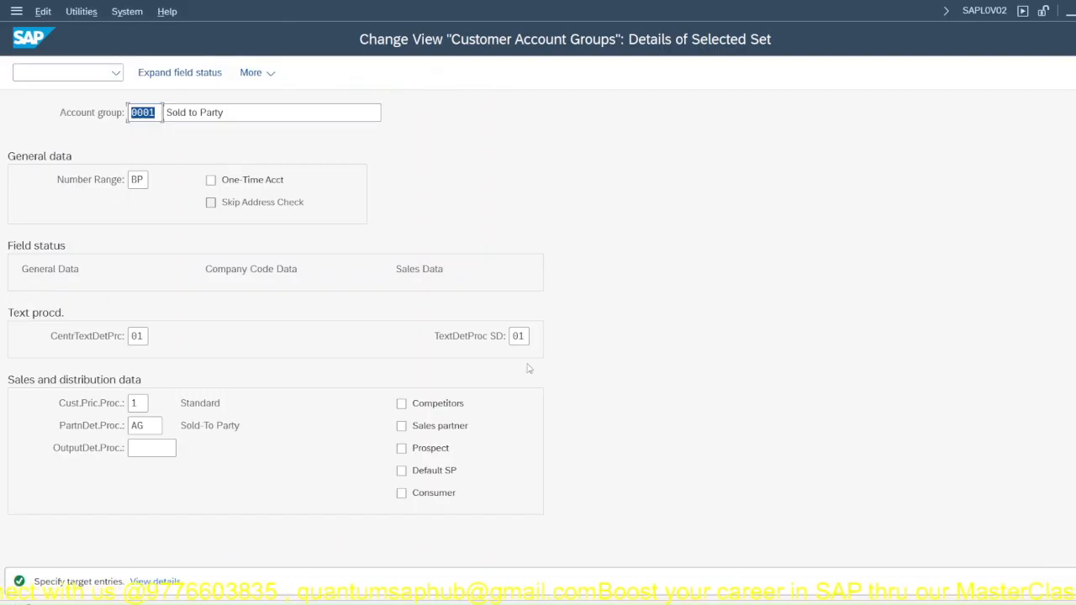
pyautogui.click(250, 109)
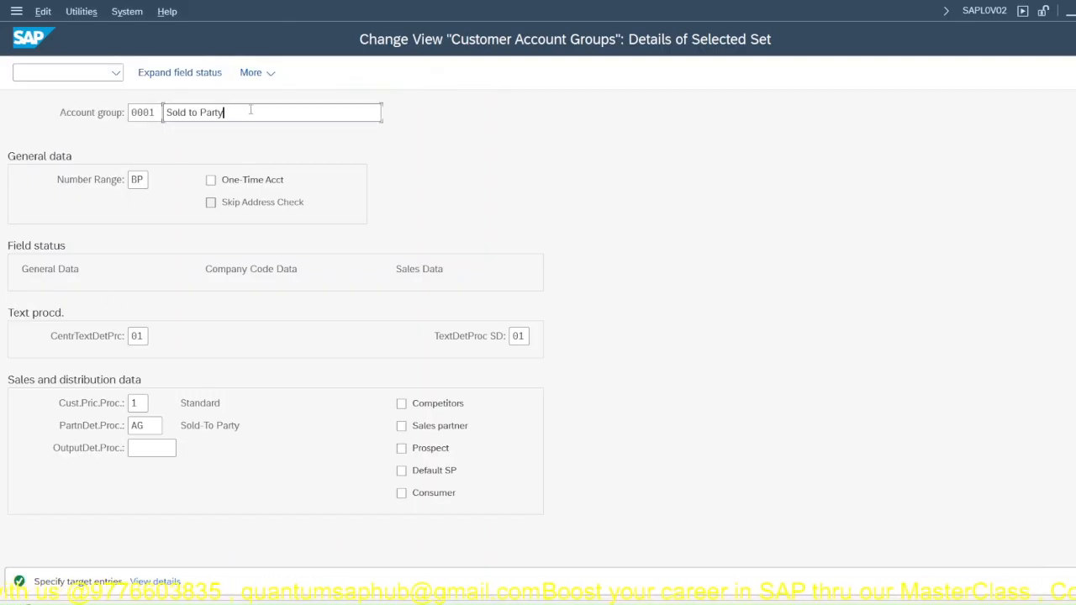
pyautogui.write('-JPPL')
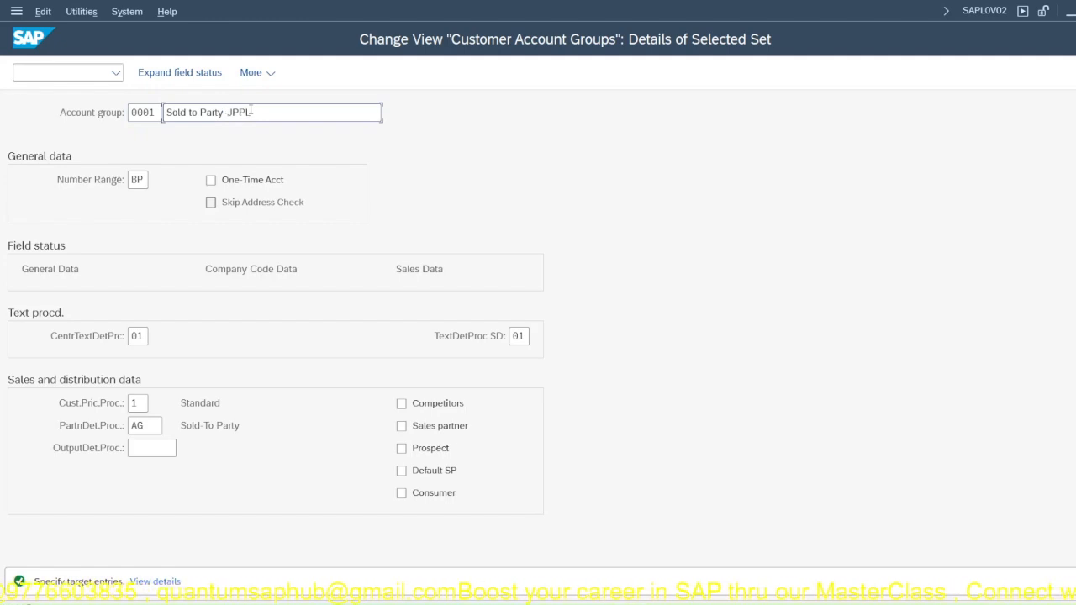
pyautogui.click(141, 118)
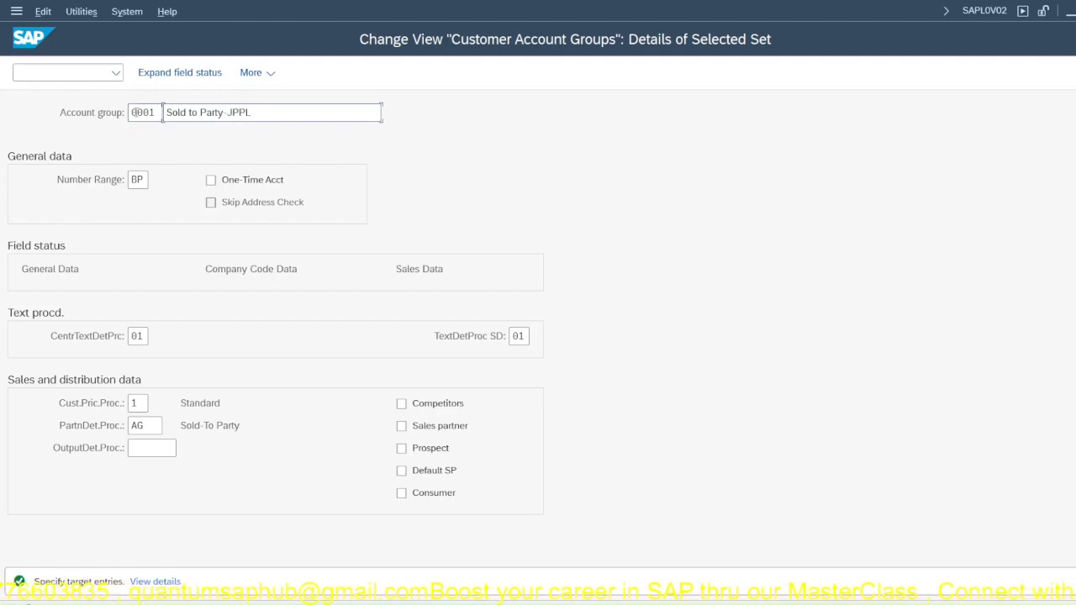
pyautogui.write('J')
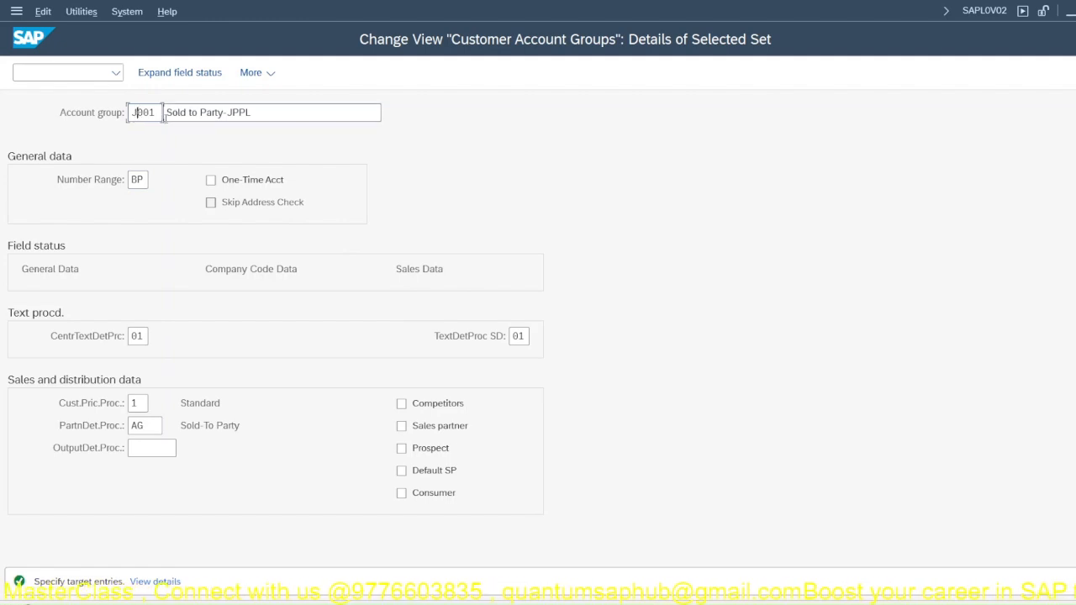
# Step: Check the available number ranges for account group J001 without changing the assignment, and try to confirm the copied entry
pyautogui.moveTo(251, 112); pyautogui.dragTo(227, 113)
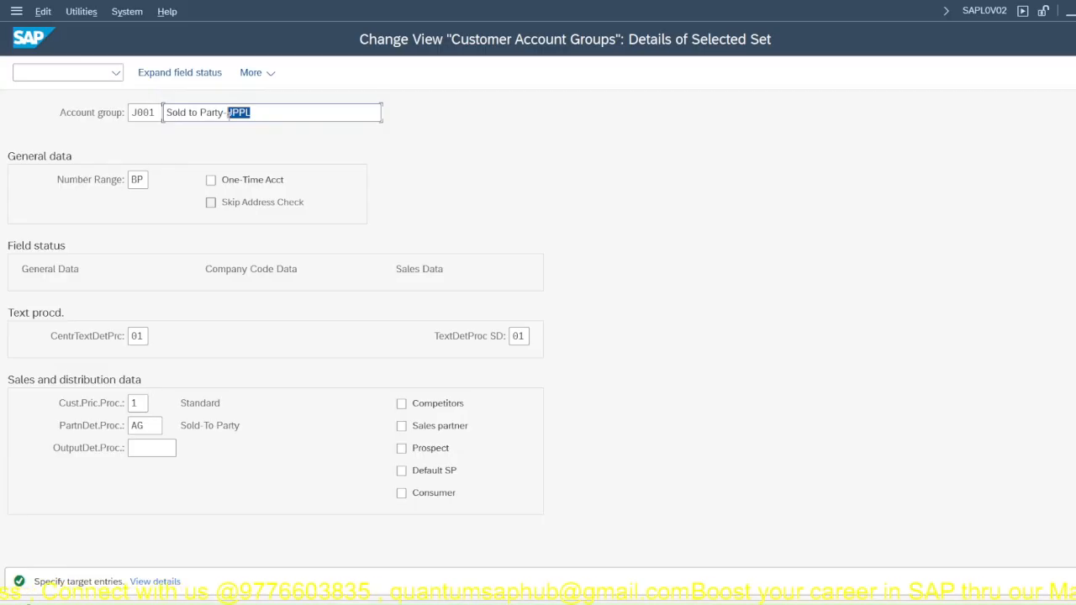
pyautogui.click(160, 187)
pyautogui.click(157, 181)
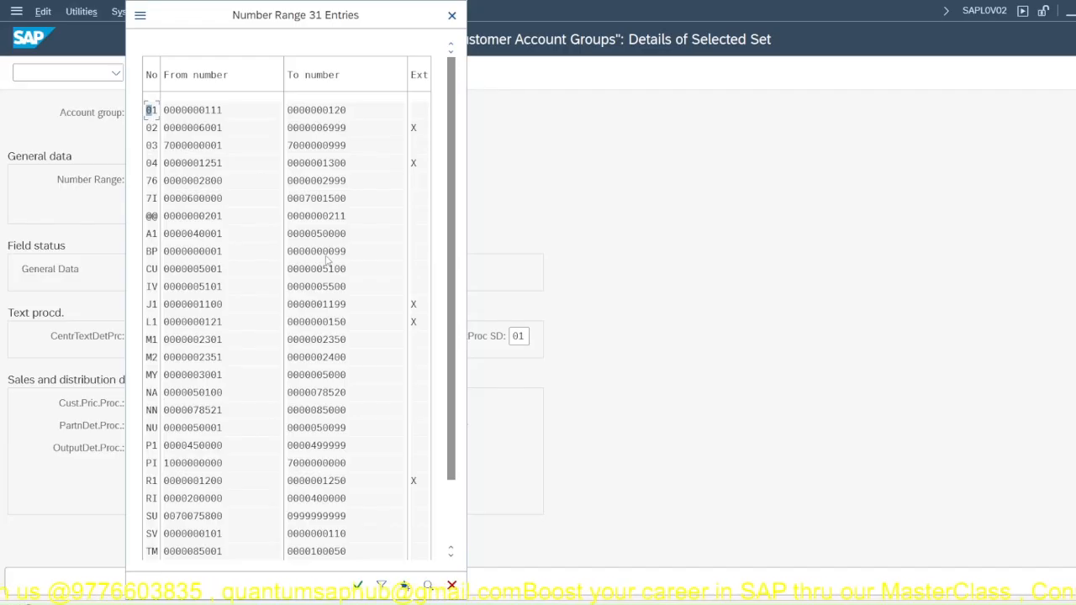
pyautogui.click(451, 15)
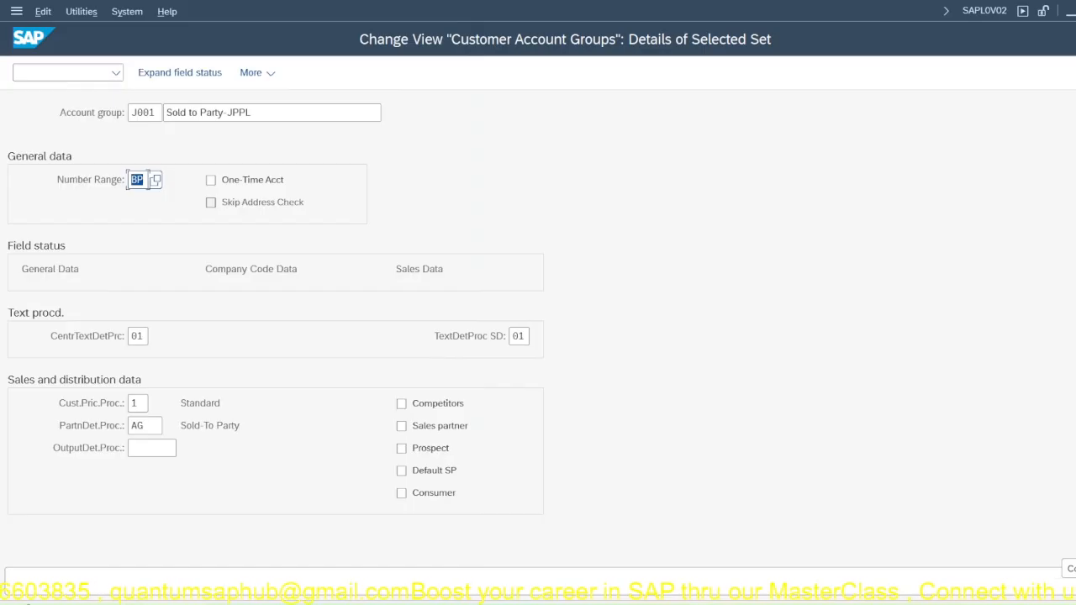
pyautogui.press('Return')
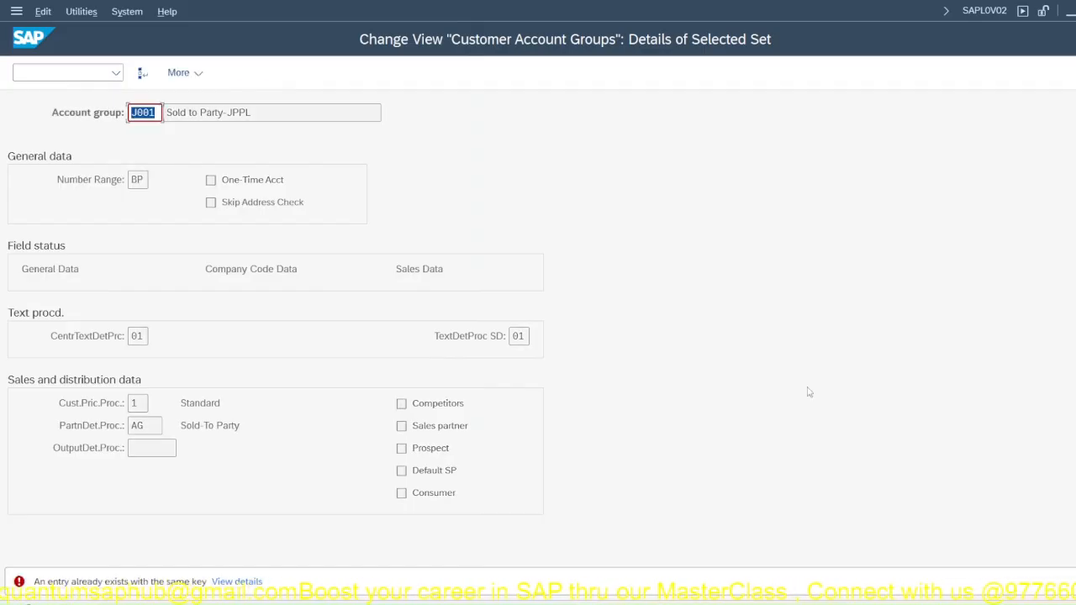
# Step: Change the copied account group's key to JP01 and confirm the copy through to the customer account groups overview
pyautogui.click(155, 113)
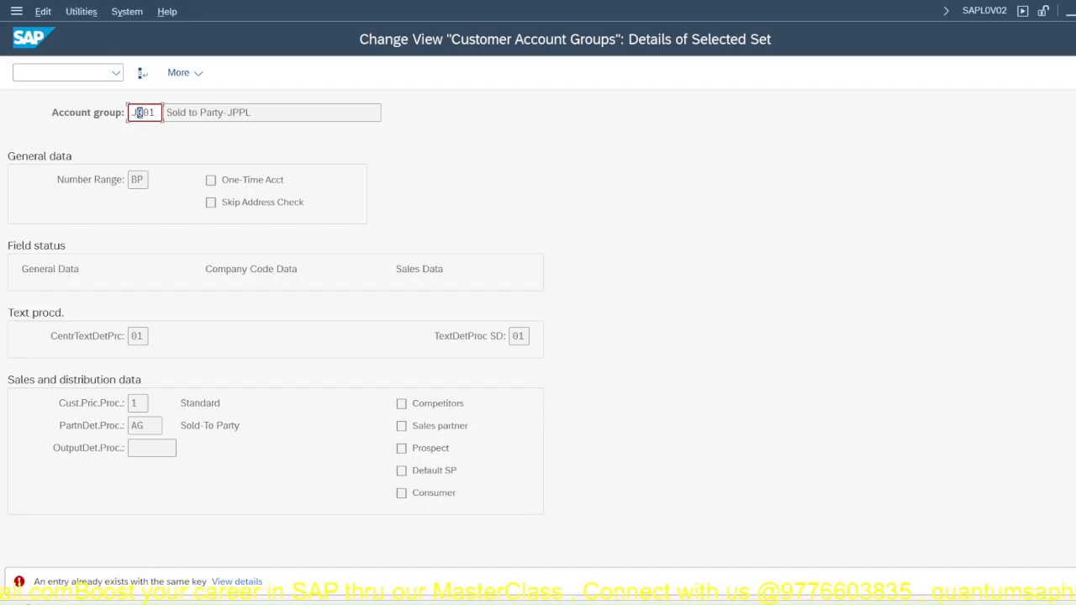
pyautogui.write('J')
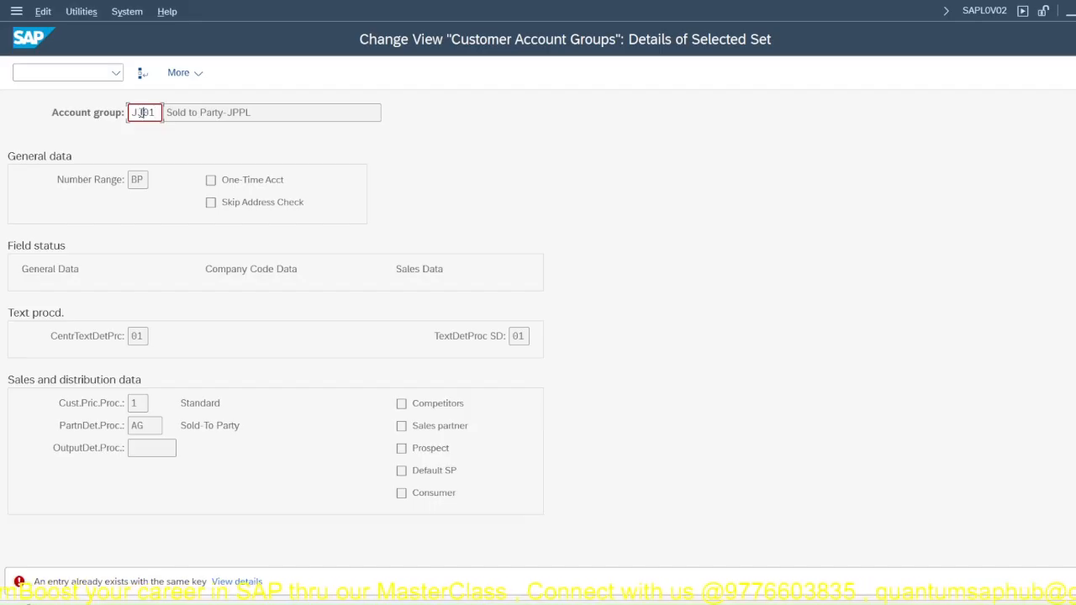
pyautogui.press('BackSpace')
pyautogui.write('P')
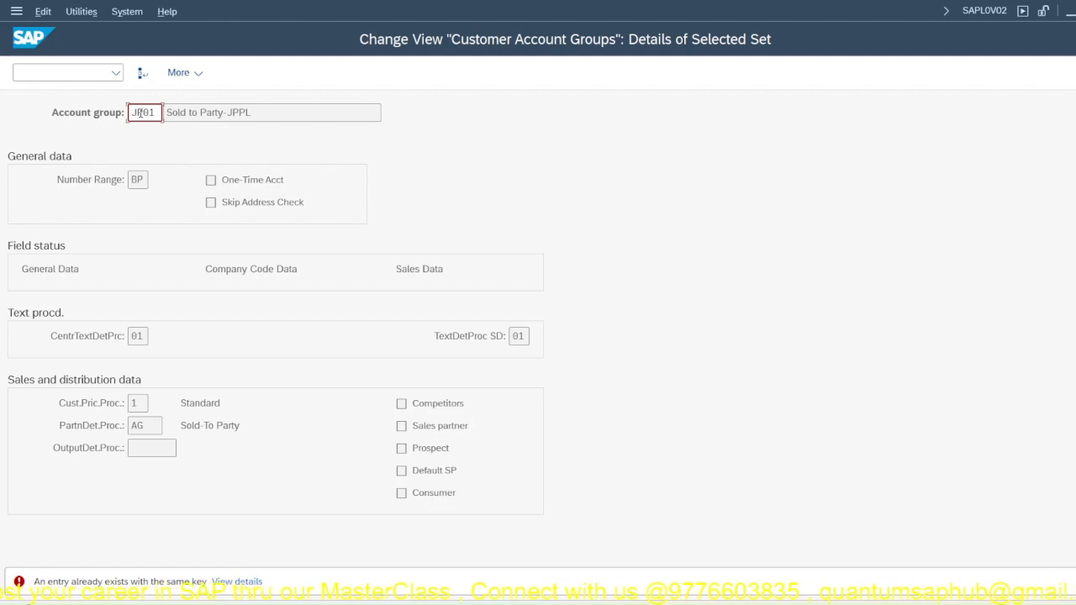
pyautogui.doubleClick(140, 113)
pyautogui.press('Return')
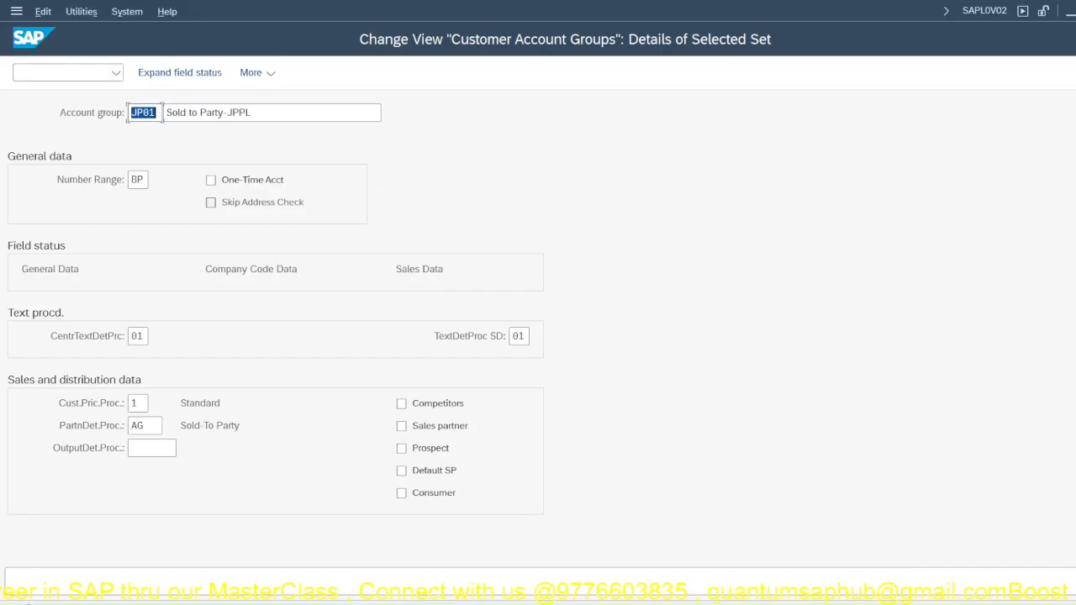
pyautogui.press('Return')
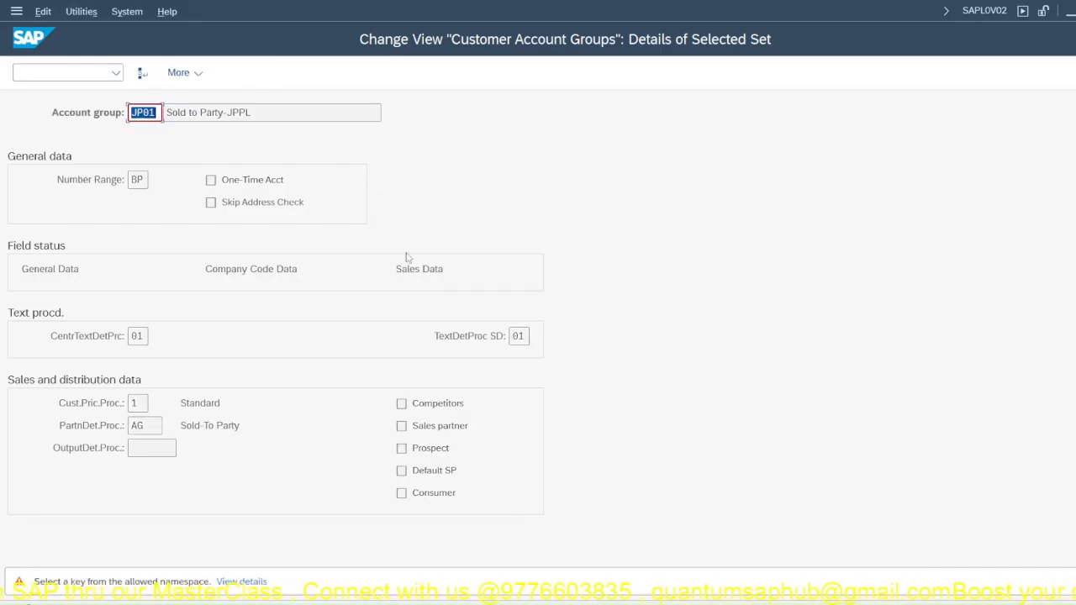
pyautogui.press('Return')
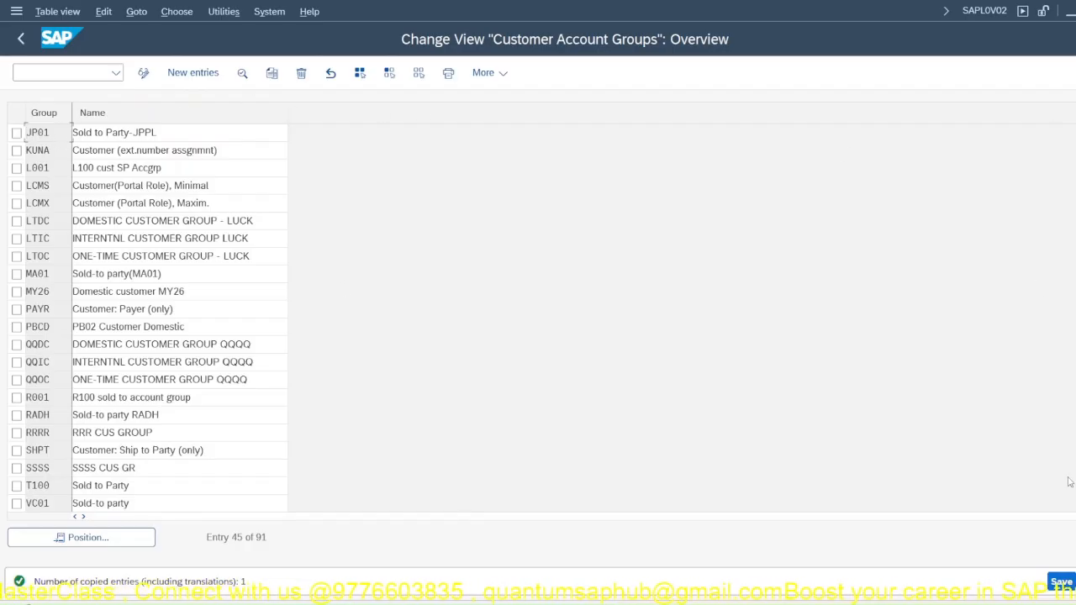
# Step: Save the copied account group to the JP Company Setup customizing request and check the details of account group JP01
pyautogui.click(1061, 582)
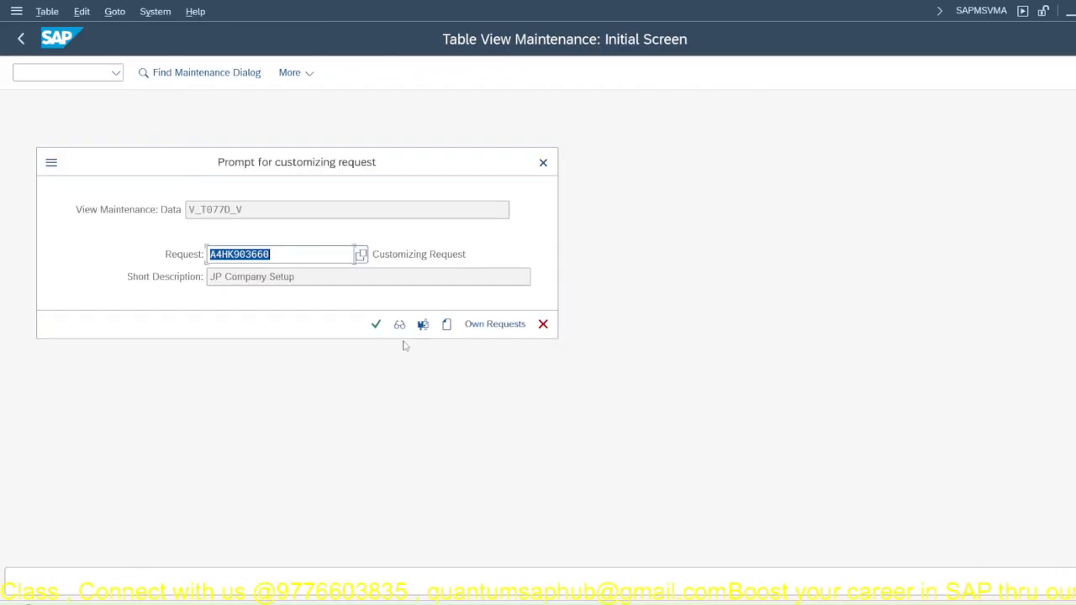
pyautogui.click(377, 324)
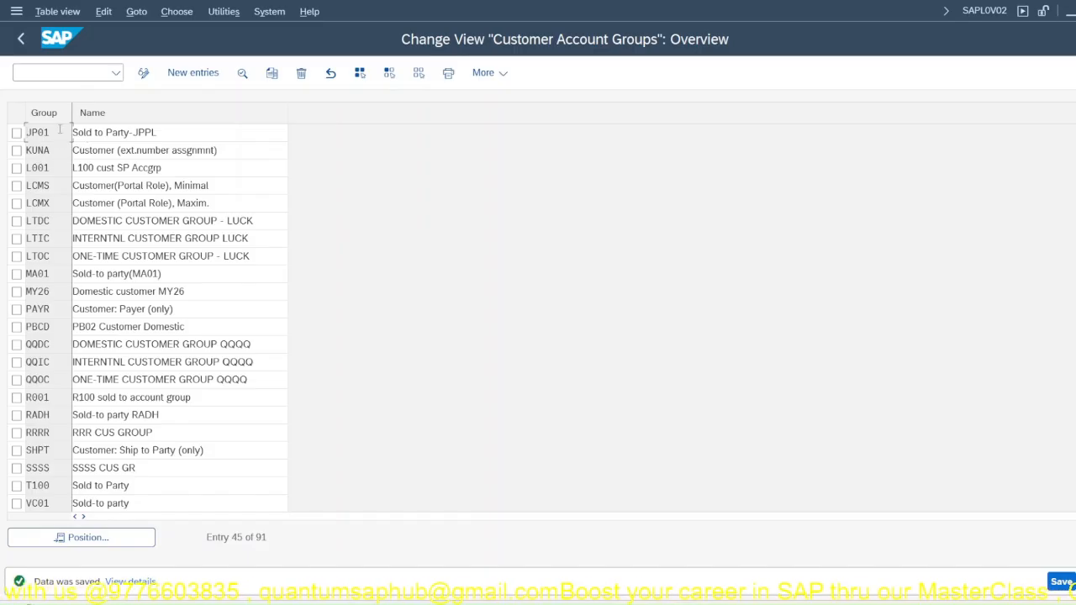
pyautogui.doubleClick(59, 129)
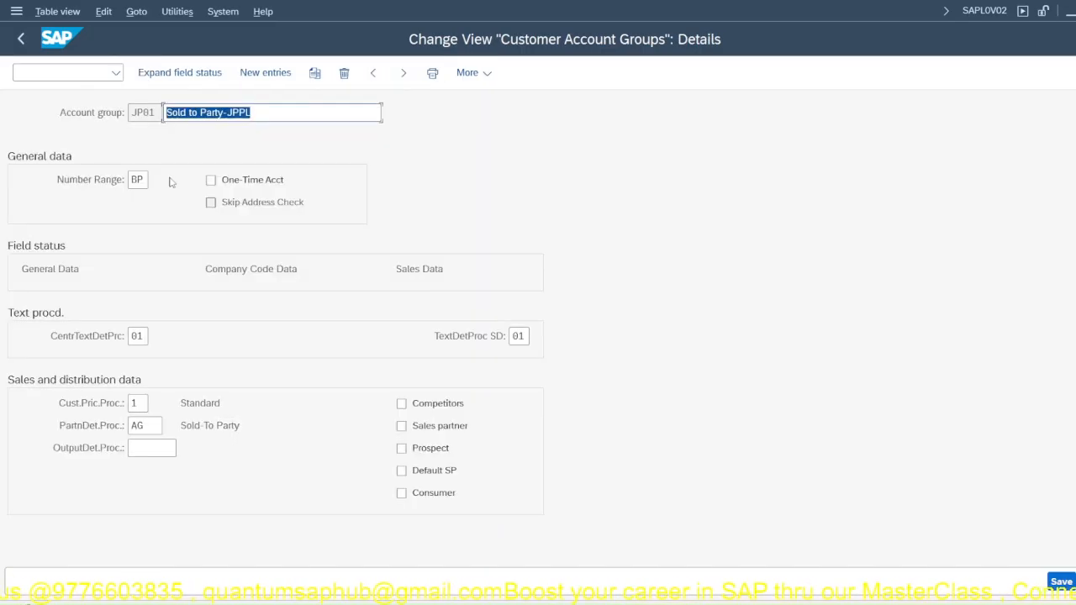
pyautogui.press('F3')
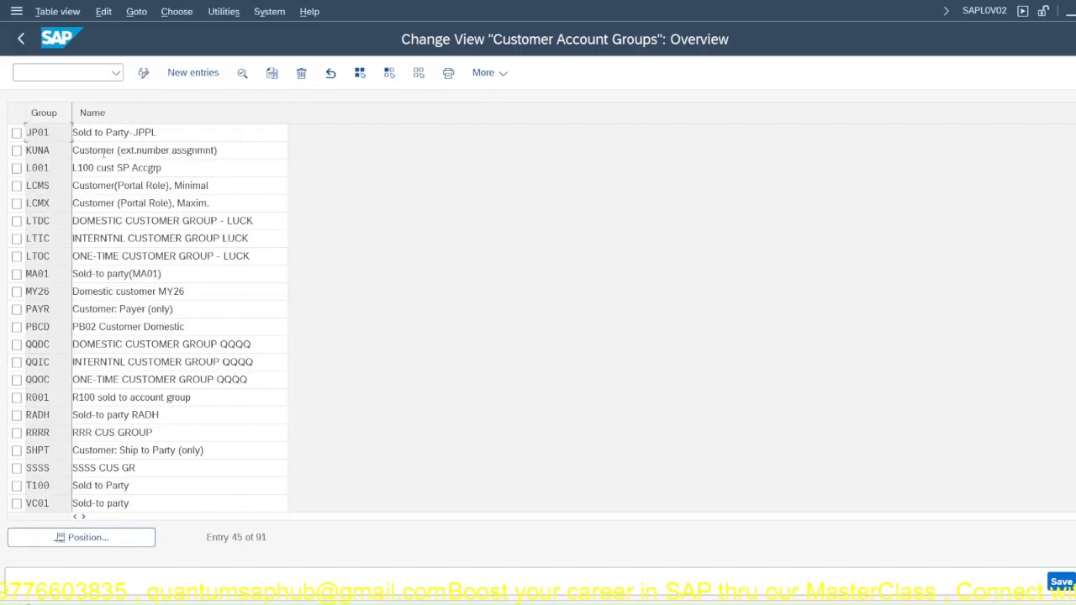
# Step: Try to open transaction FDN1 from the customer account groups overview
pyautogui.click(33, 72)
pyautogui.write('/n')
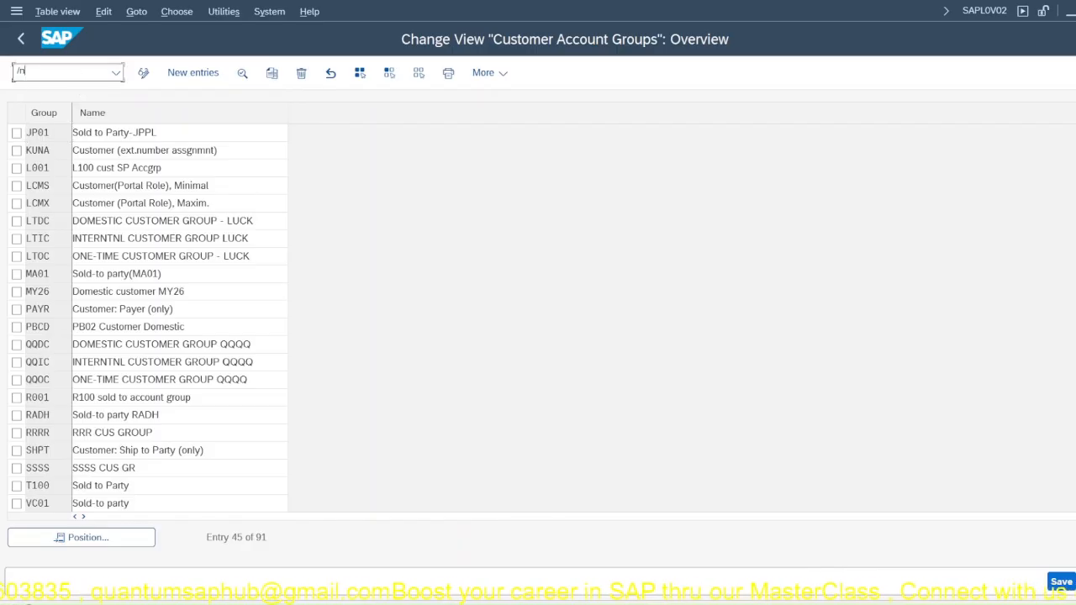
pyautogui.write('fd01')
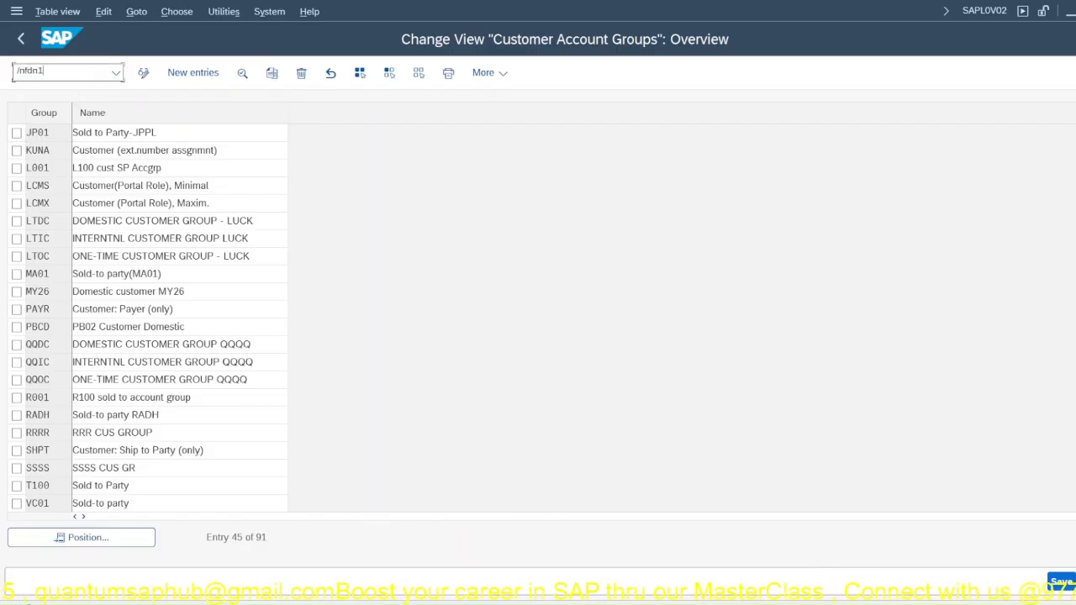
pyautogui.press('Return')
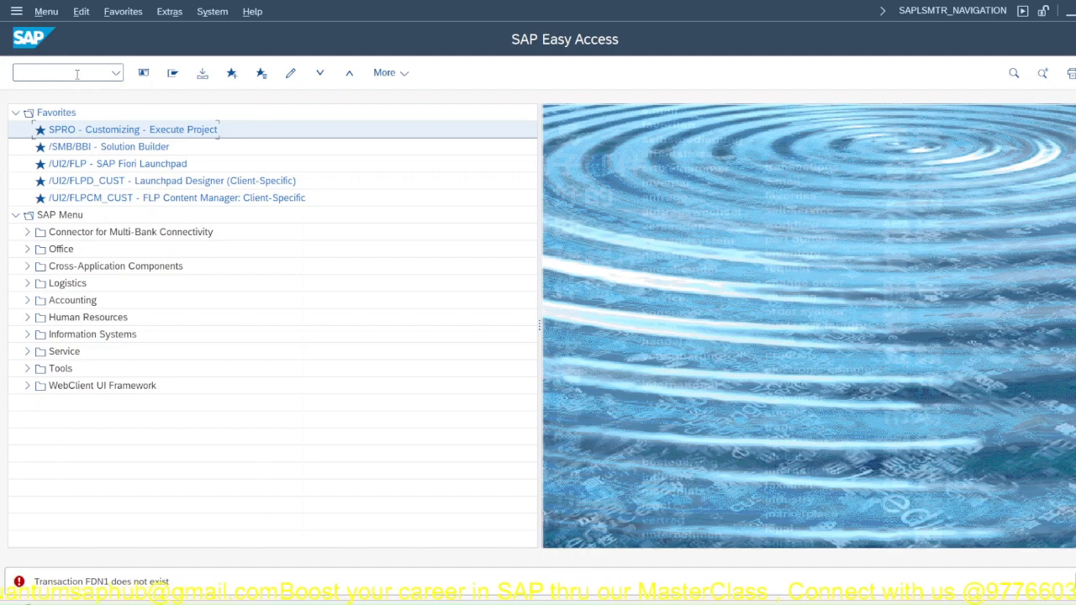
pyautogui.click(77, 74)
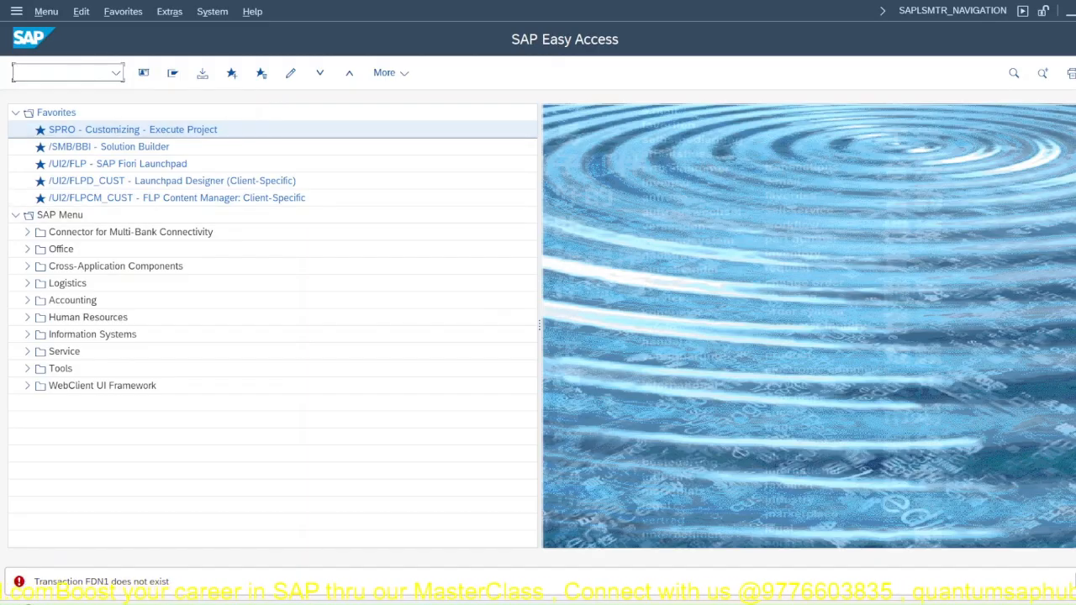
# Step: Switch to the Display IMG window and open the Create Number Ranges for Customer Accounts intervals in change mode
pyautogui.moveTo(711, 593)
pyautogui.click(765, 531)
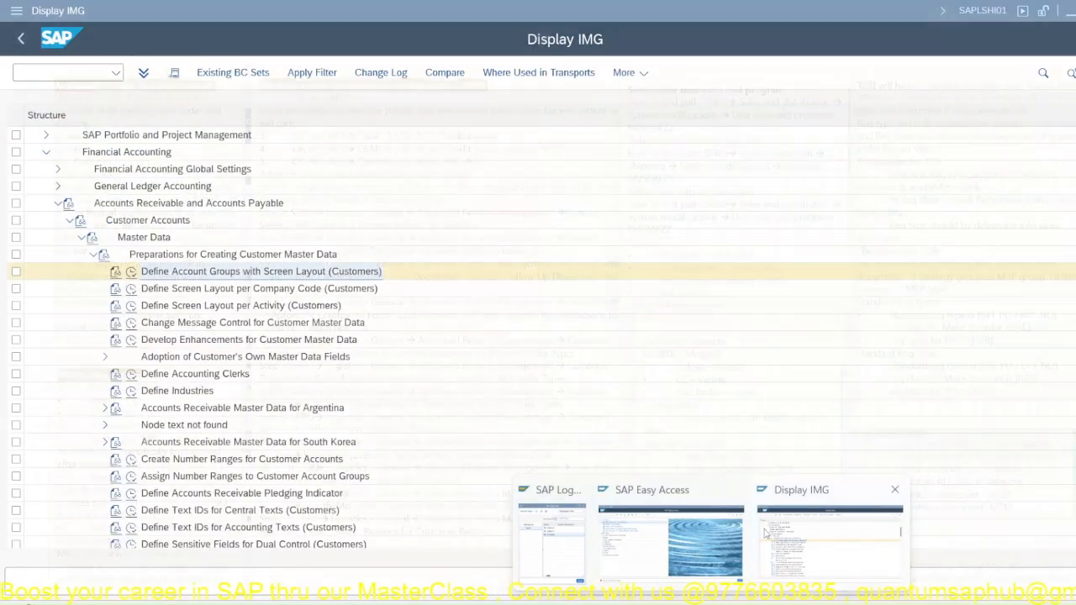
pyautogui.doubleClick(159, 459)
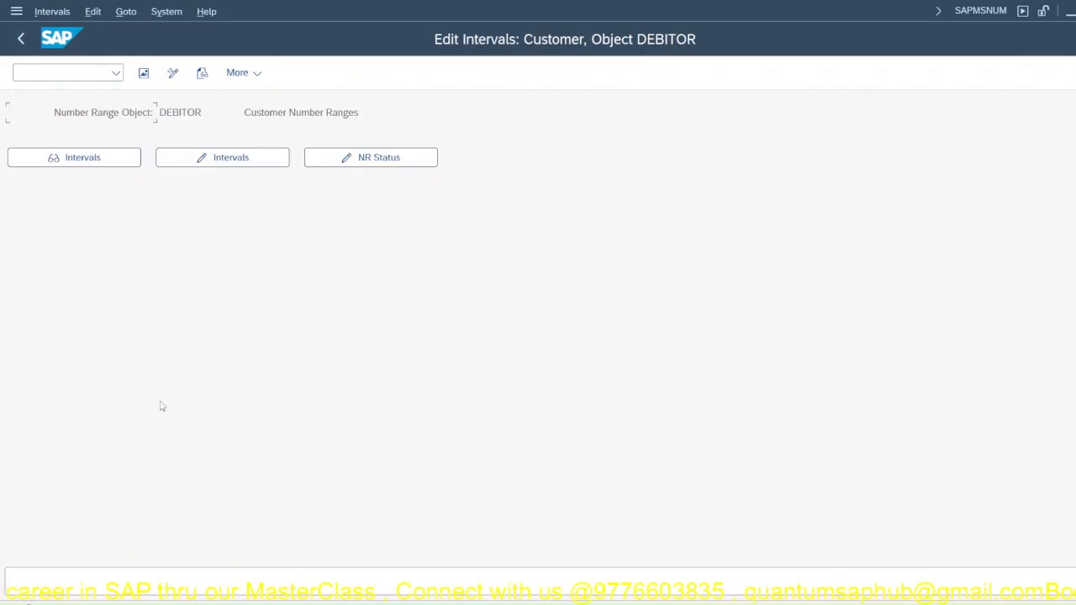
pyautogui.click(195, 157)
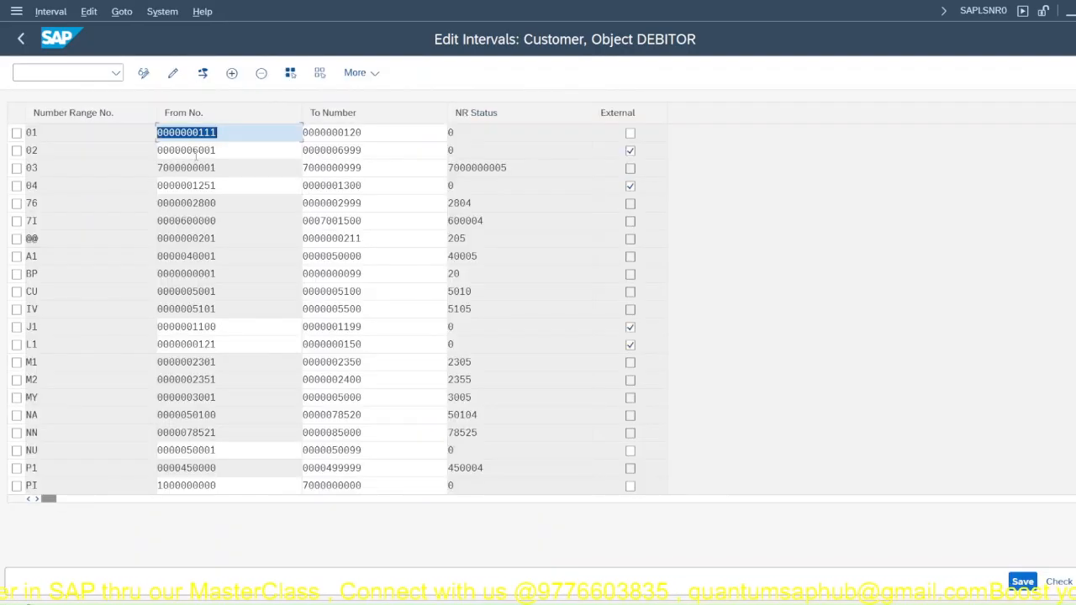
# Step: Look through the customer number range intervals and locate range BP
pyautogui.scroll(-1, 51, 371)
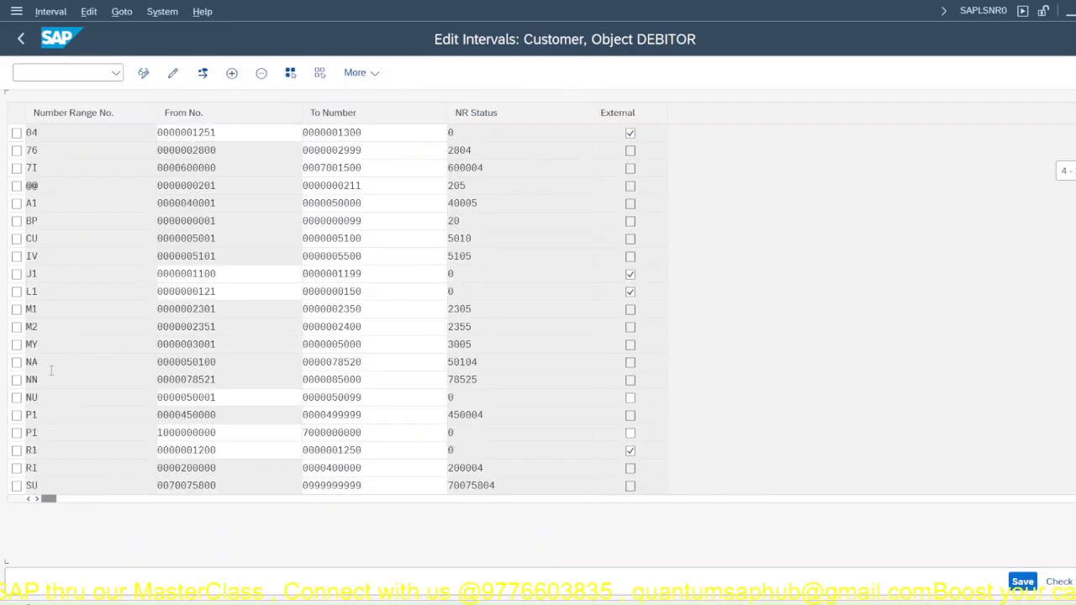
pyautogui.scroll(-2, 51, 371)
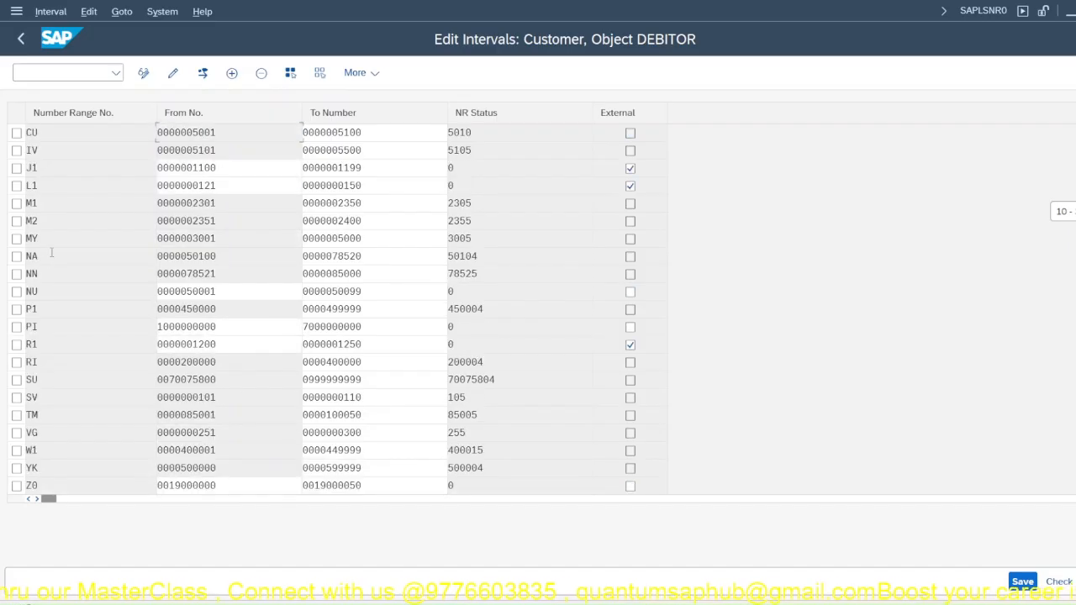
pyautogui.scroll(3, 49, 256)
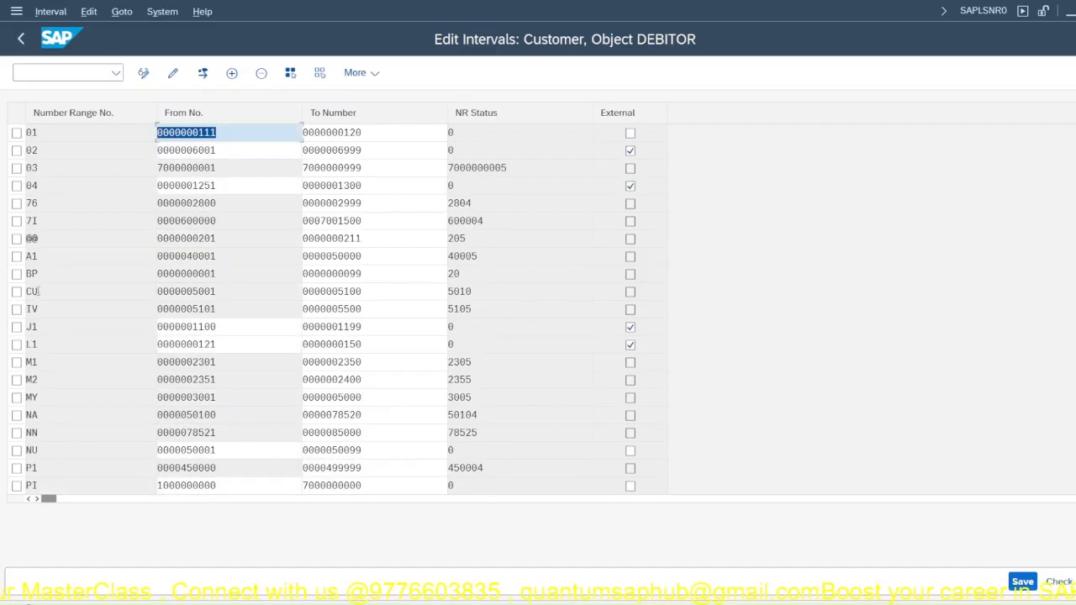
pyautogui.click(39, 274)
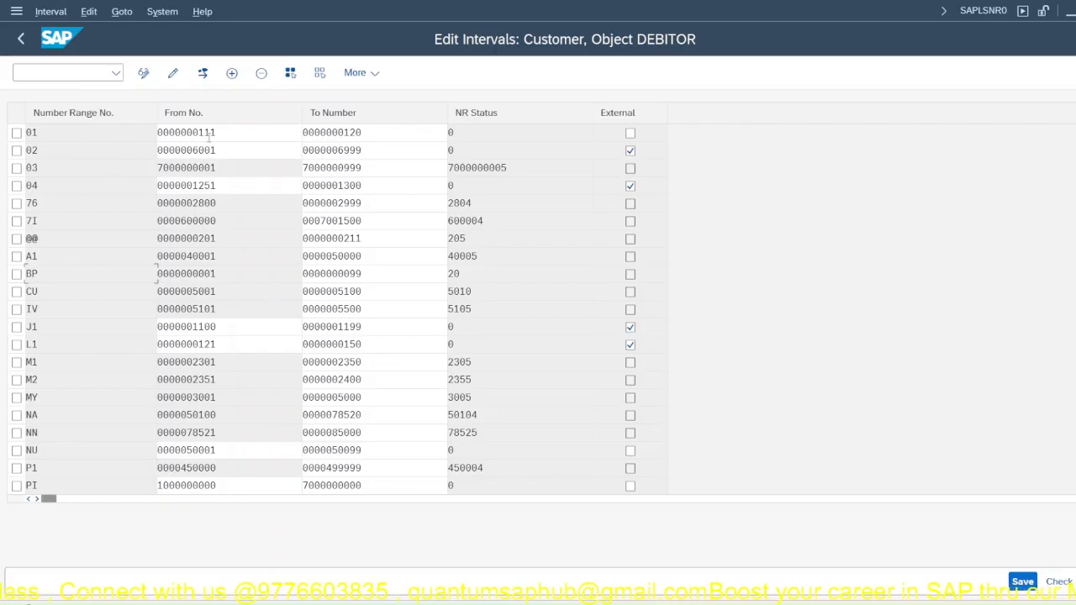
# Step: Switch the customer number range intervals to display mode and examine the available interval and system functions
pyautogui.click(35, 13)
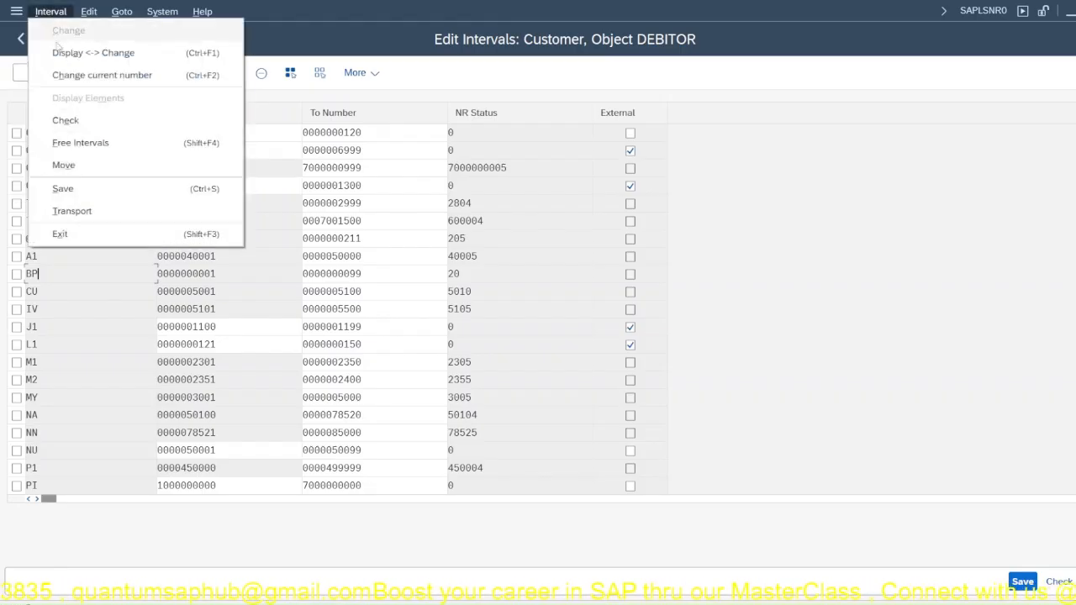
pyautogui.click(63, 52)
pyautogui.click(55, 14)
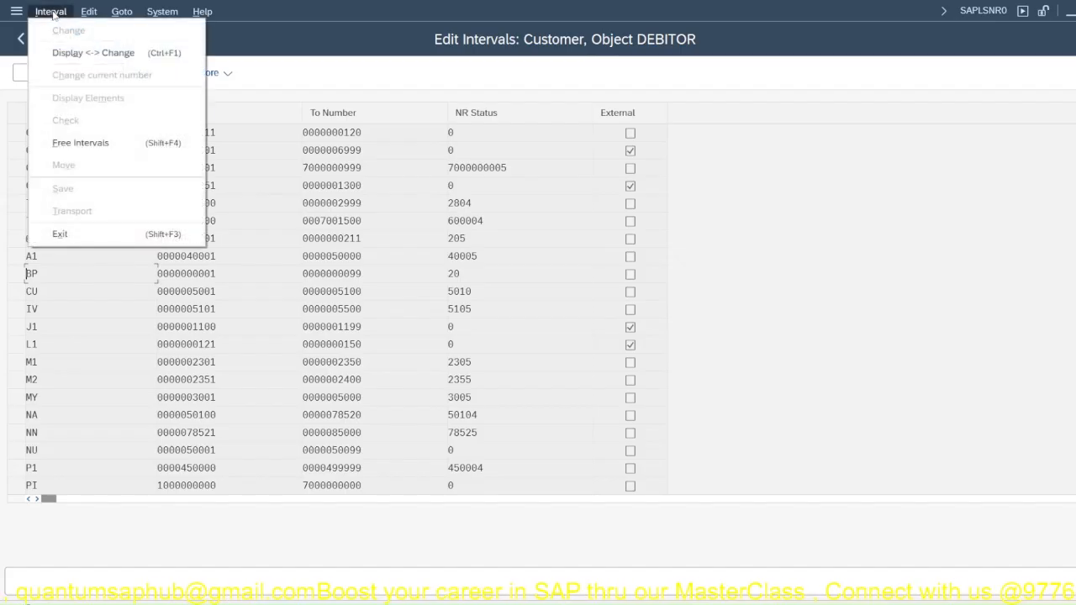
pyautogui.moveTo(96, 17)
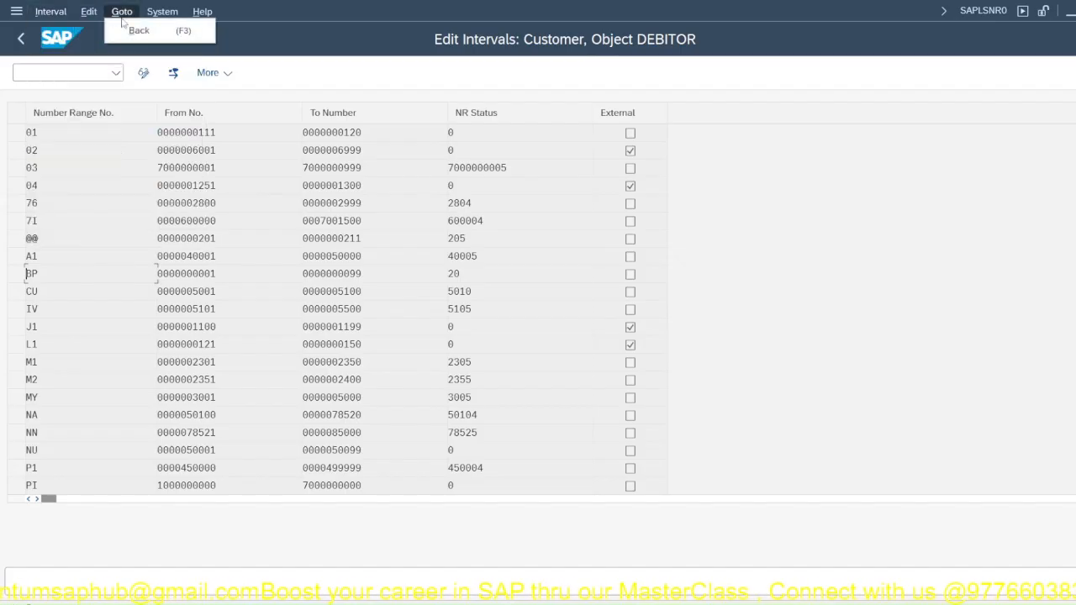
pyautogui.moveTo(169, 17)
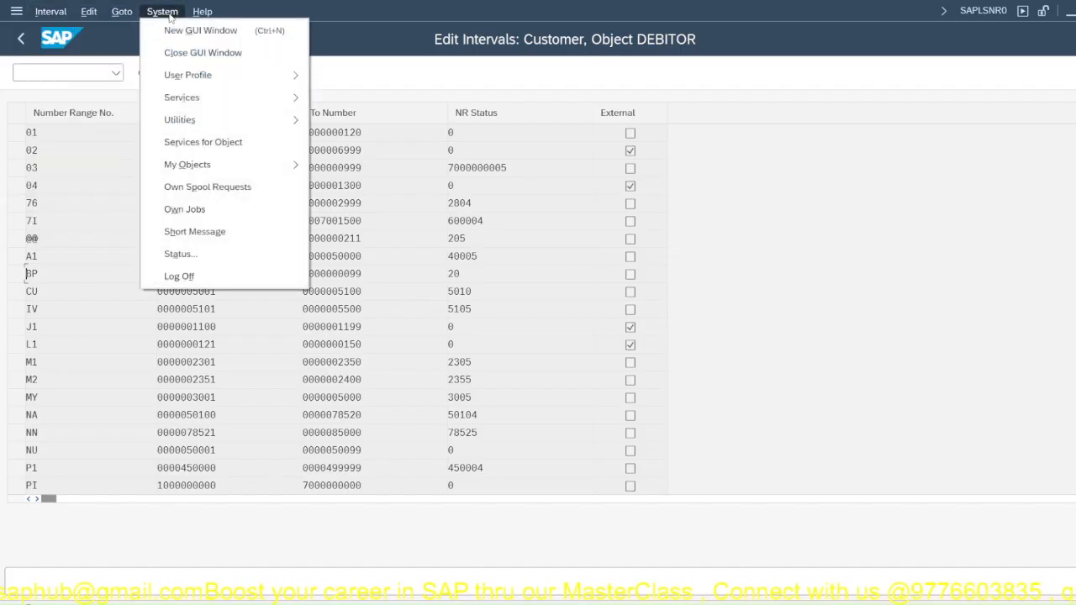
pyautogui.moveTo(202, 165)
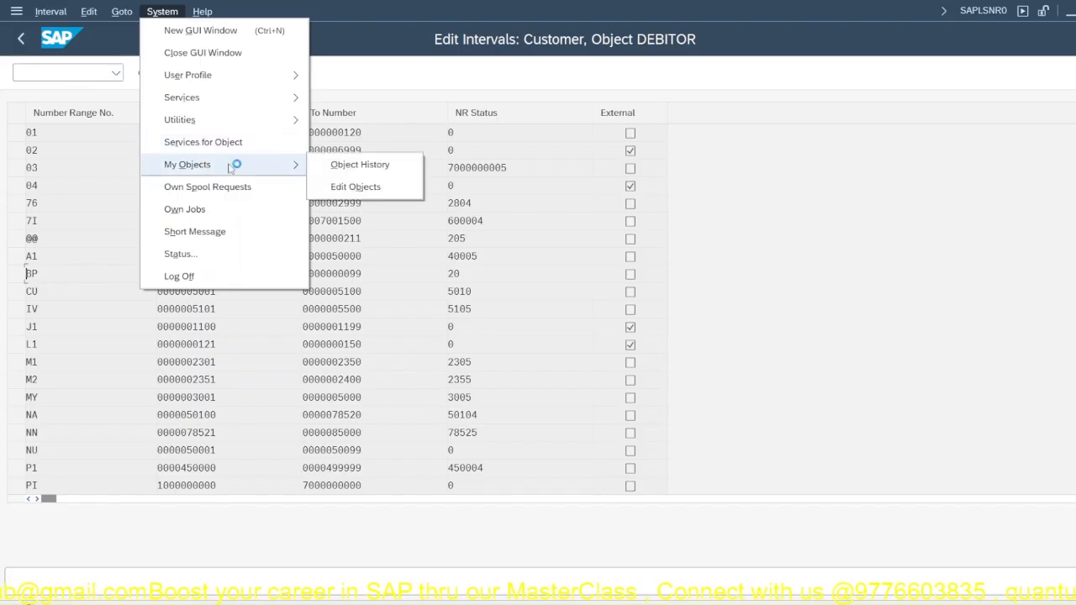
pyautogui.moveTo(231, 120)
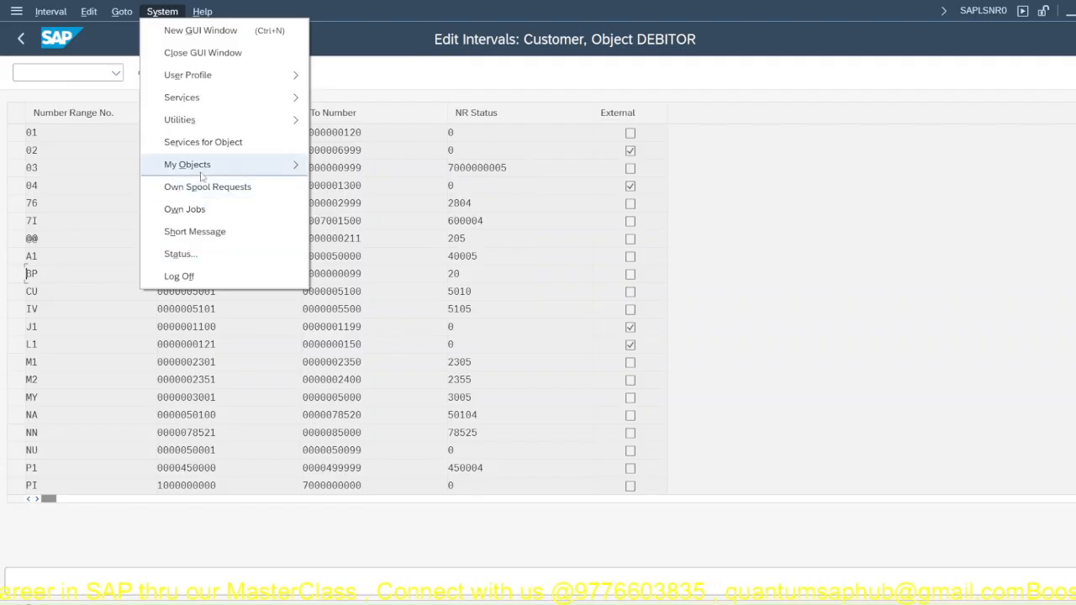
pyautogui.click(50, 12)
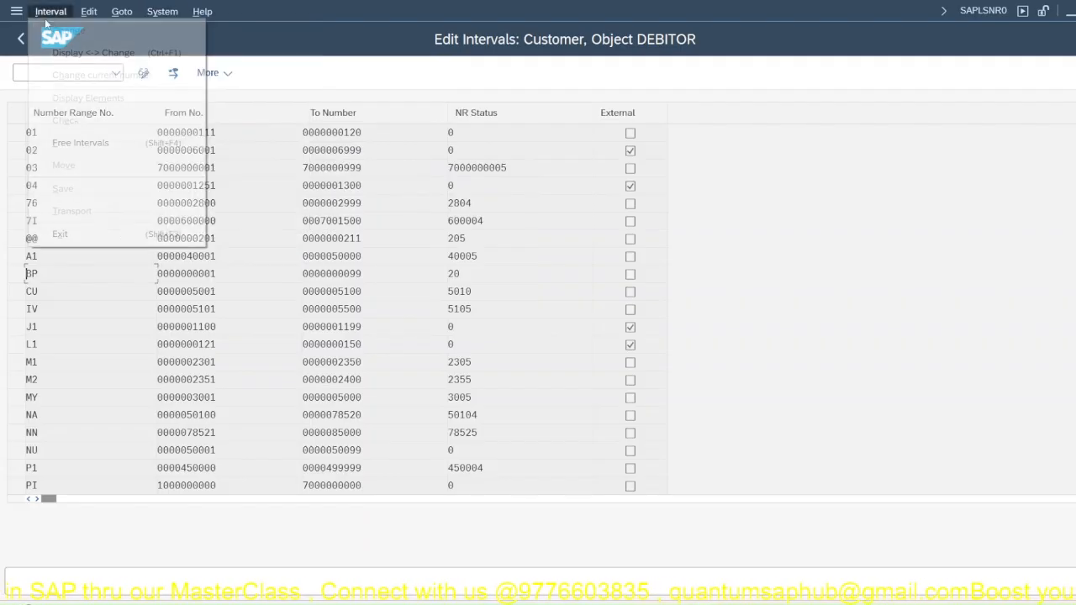
pyautogui.click(446, 240)
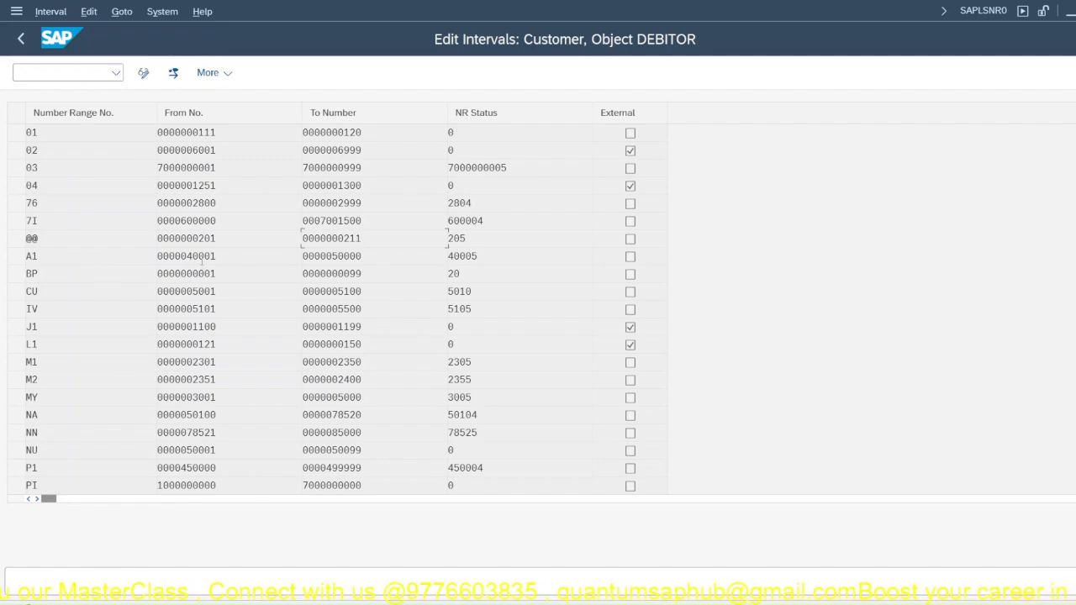
# Step: Switch the customer number range intervals to change mode and insert a new interval with number range JA
pyautogui.scroll(-6, 203, 265)
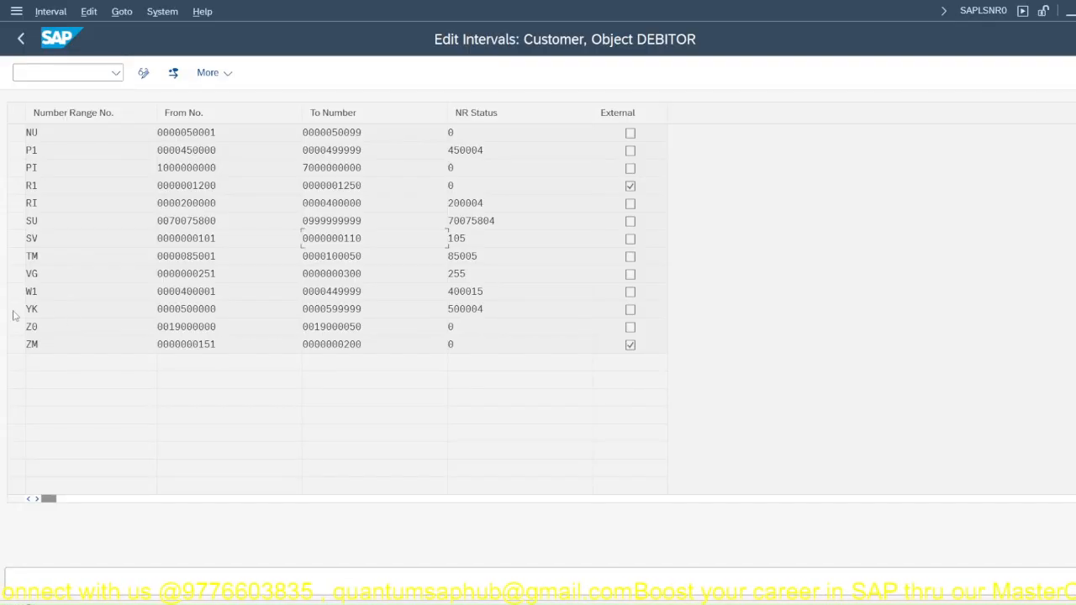
pyautogui.scroll(6, 484, 298)
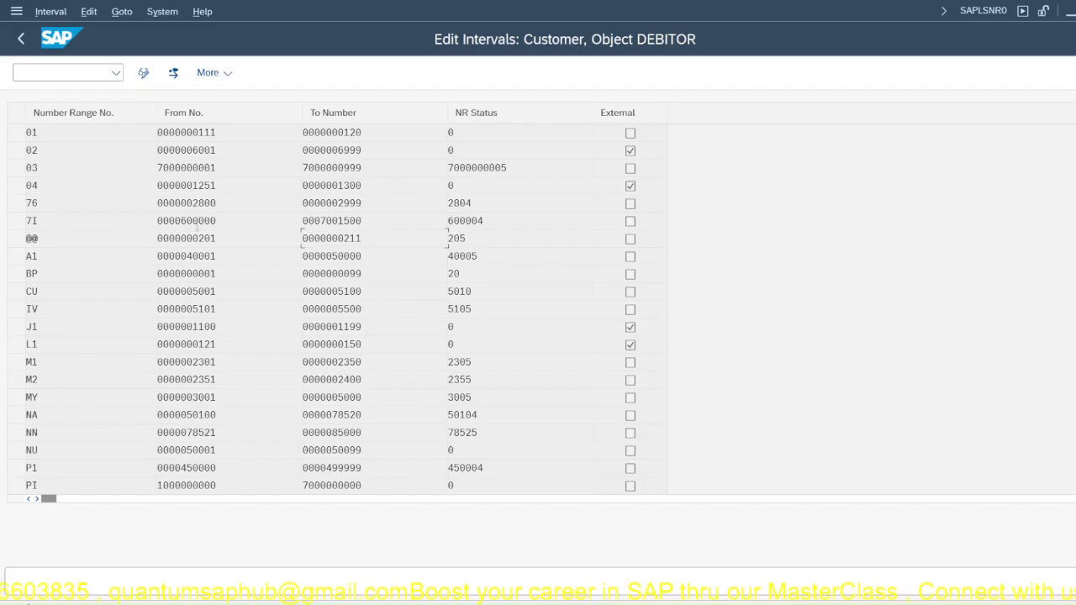
pyautogui.moveTo(40, 221); pyautogui.dragTo(20, 227)
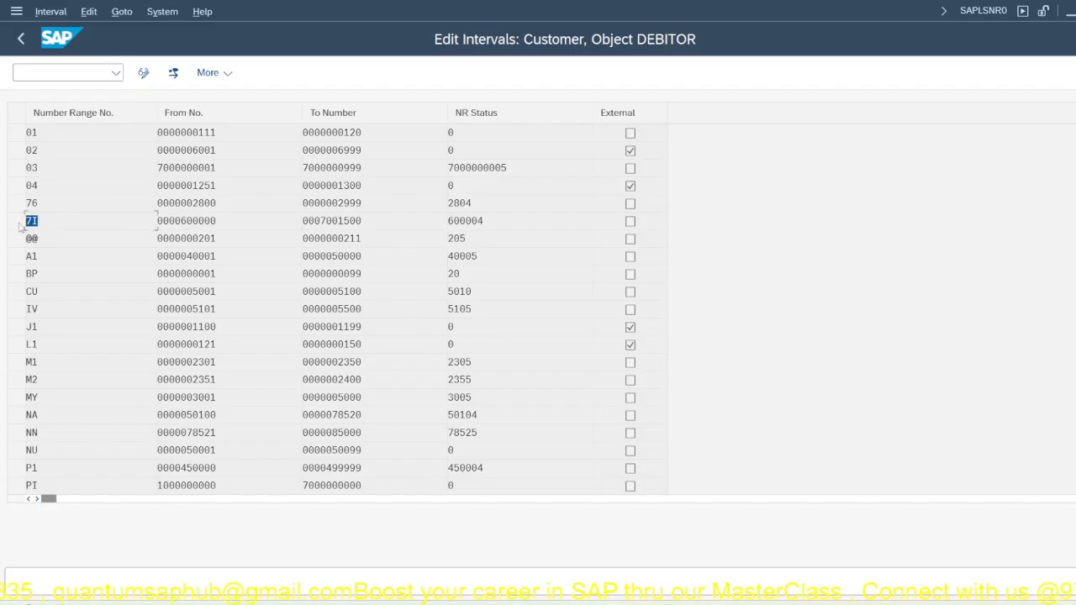
pyautogui.click(32, 221)
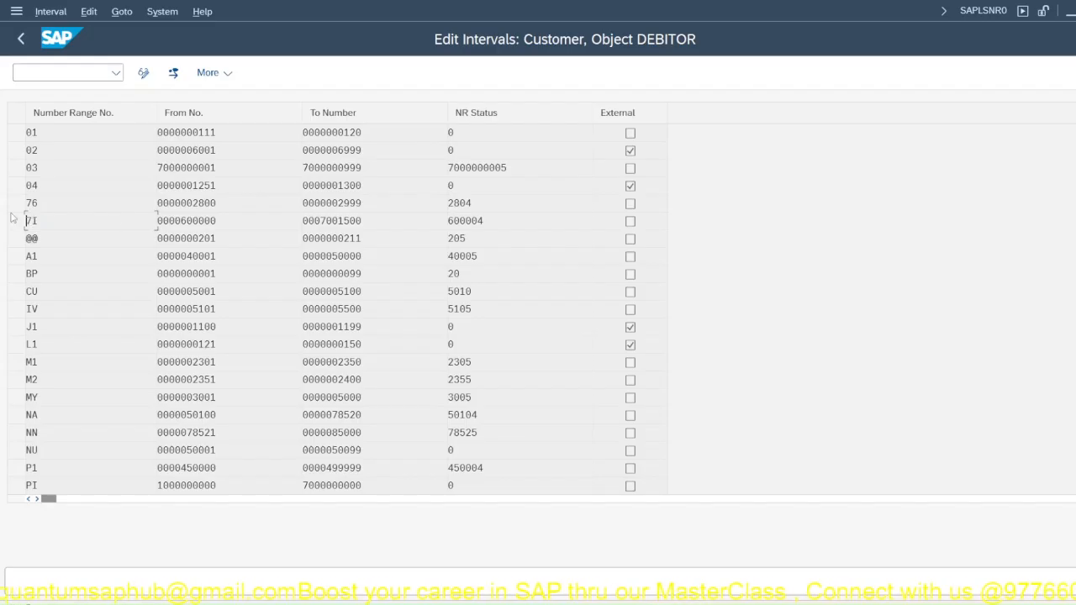
pyautogui.click(143, 73)
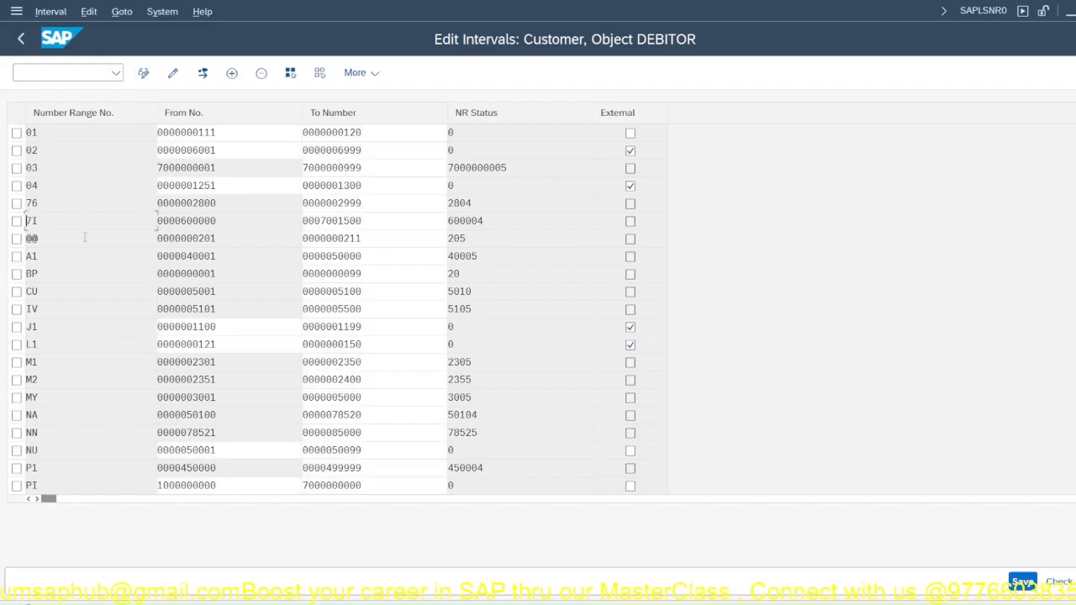
pyautogui.click(16, 221)
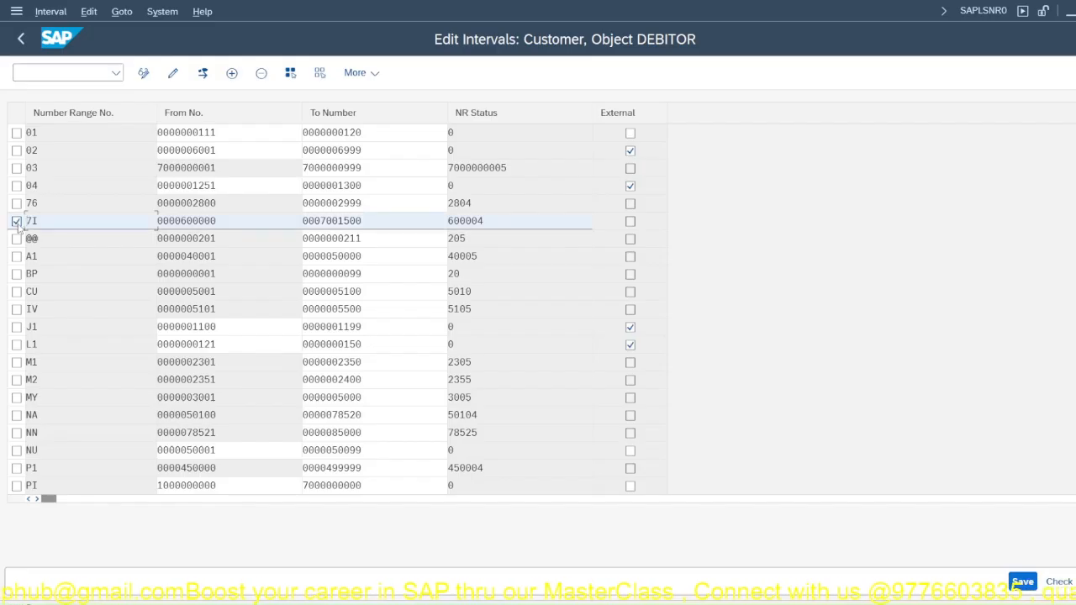
pyautogui.click(231, 73)
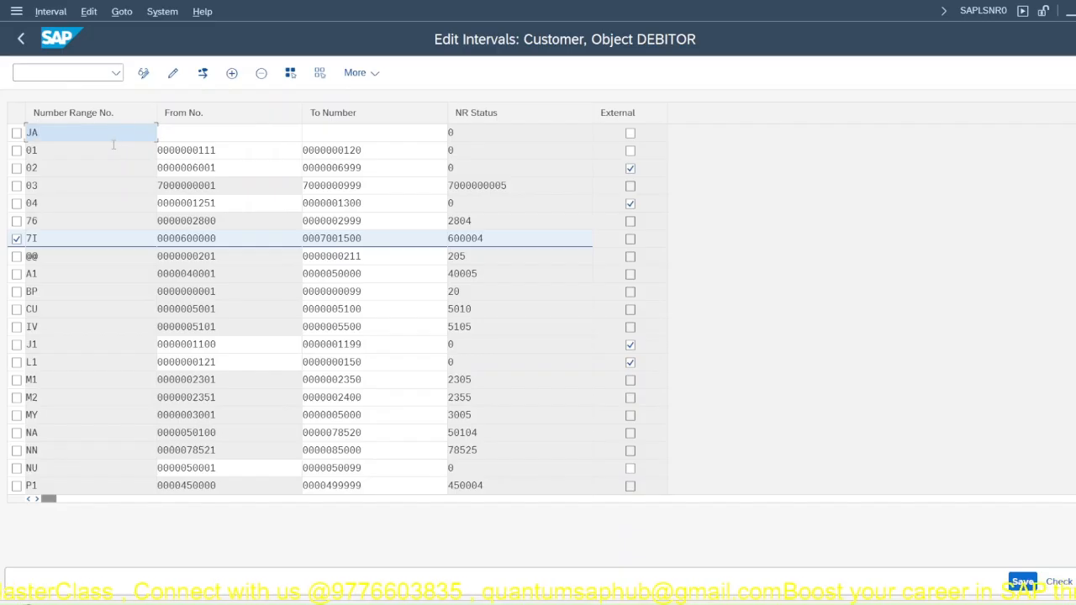
pyautogui.click(16, 240)
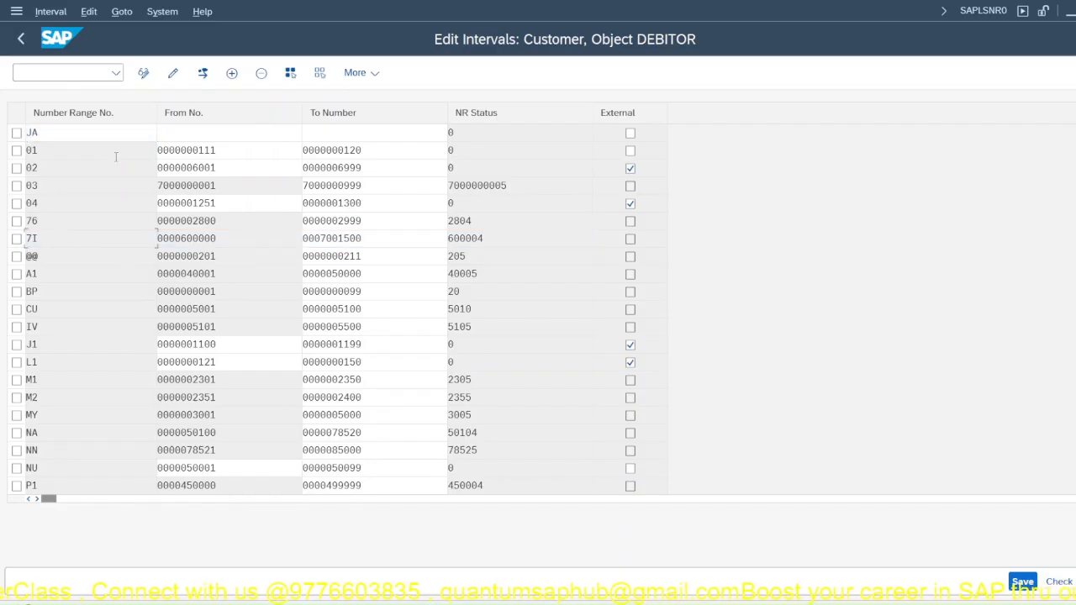
pyautogui.click(178, 136)
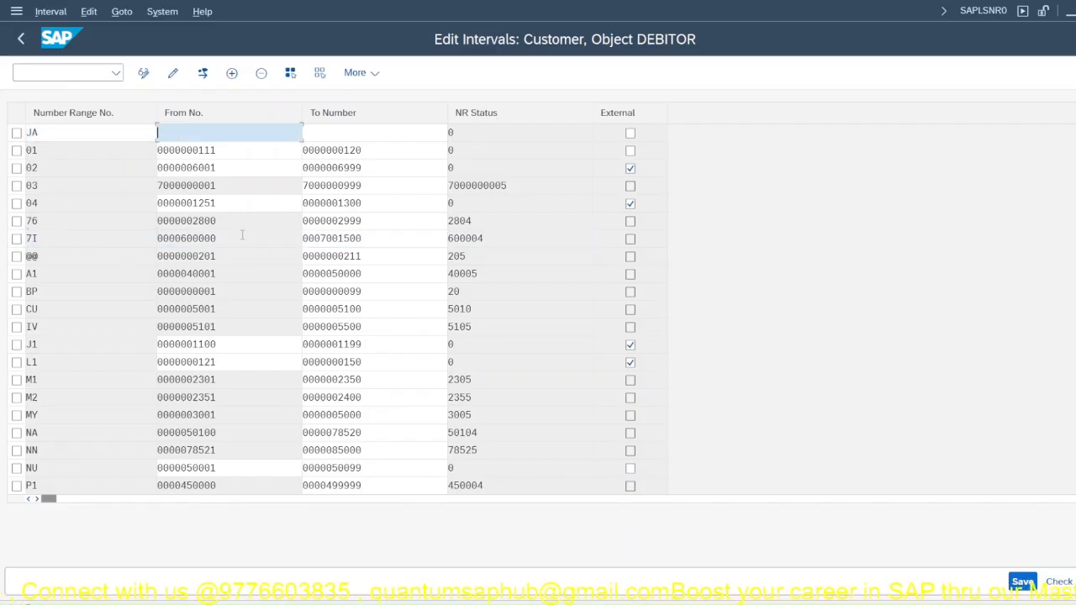
pyautogui.moveTo(370, 238); pyautogui.dragTo(320, 243)
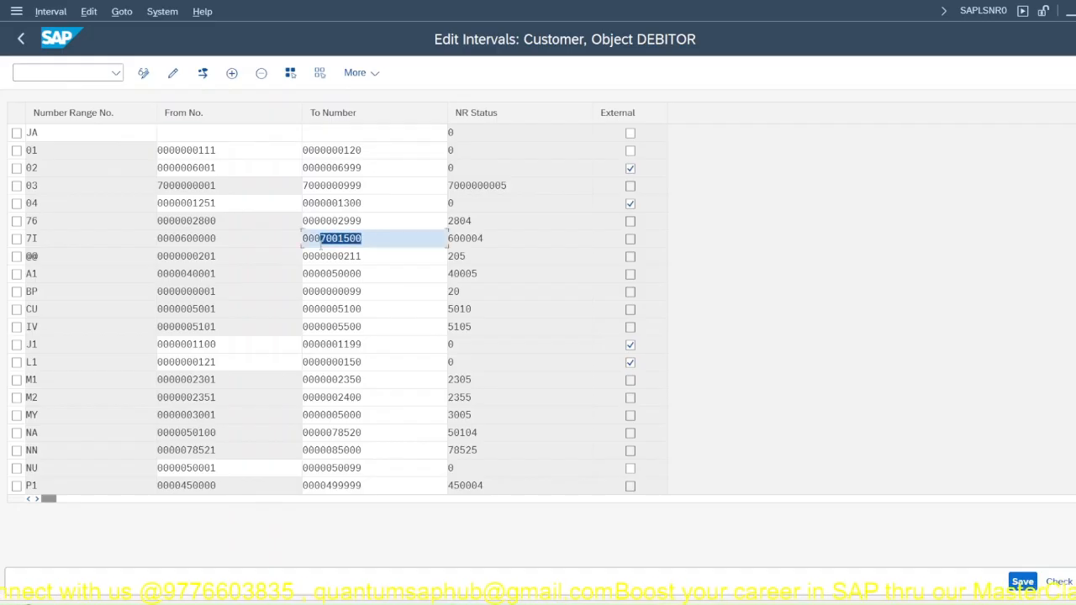
pyautogui.click(321, 241)
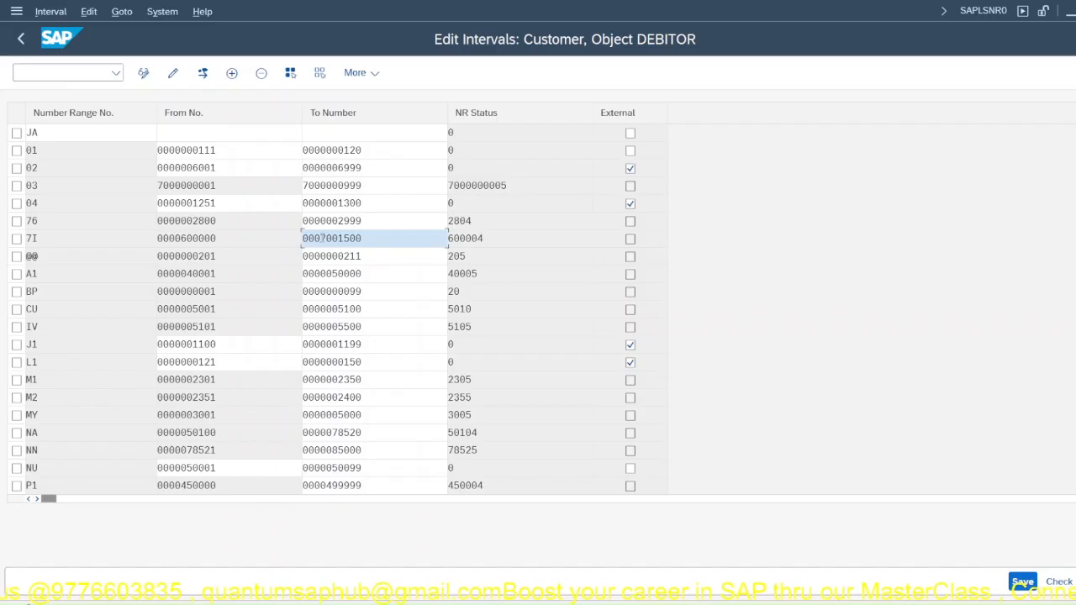
pyautogui.moveTo(320, 240); pyautogui.dragTo(332, 241)
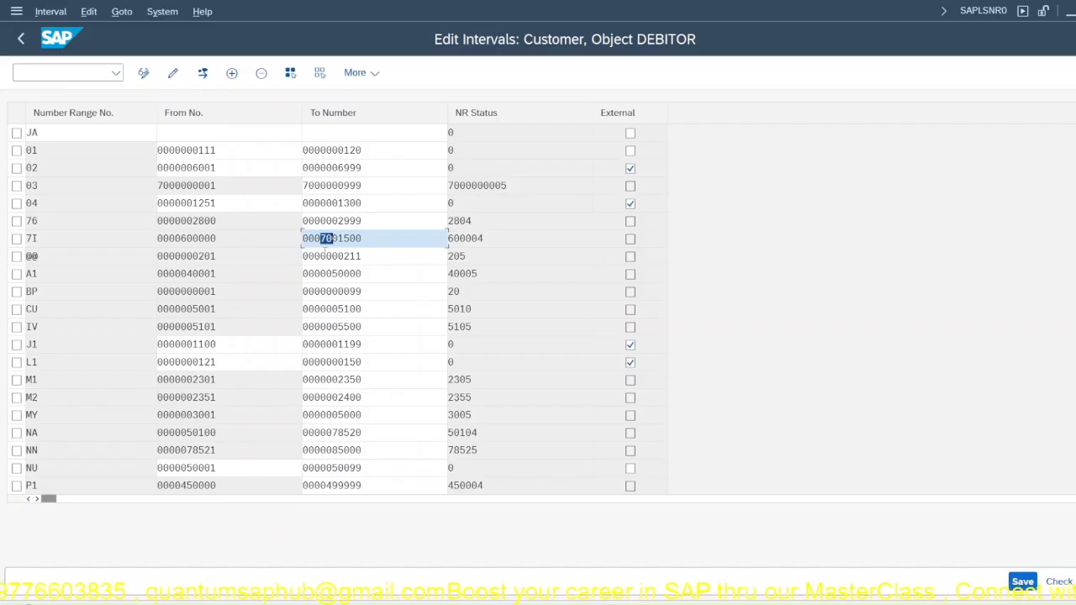
pyautogui.write('65')
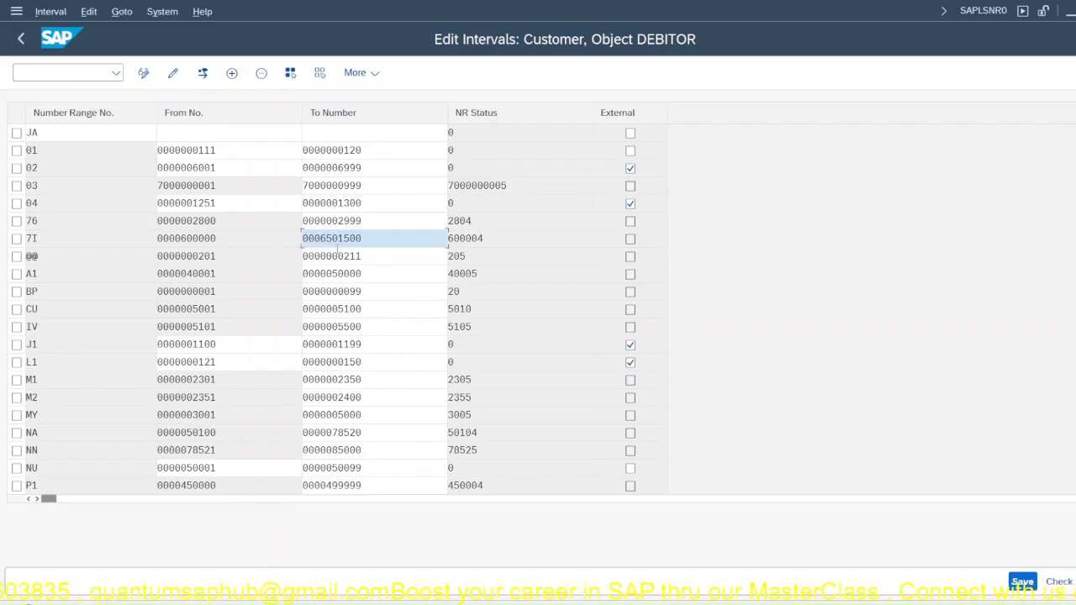
pyautogui.moveTo(337, 240); pyautogui.dragTo(387, 242)
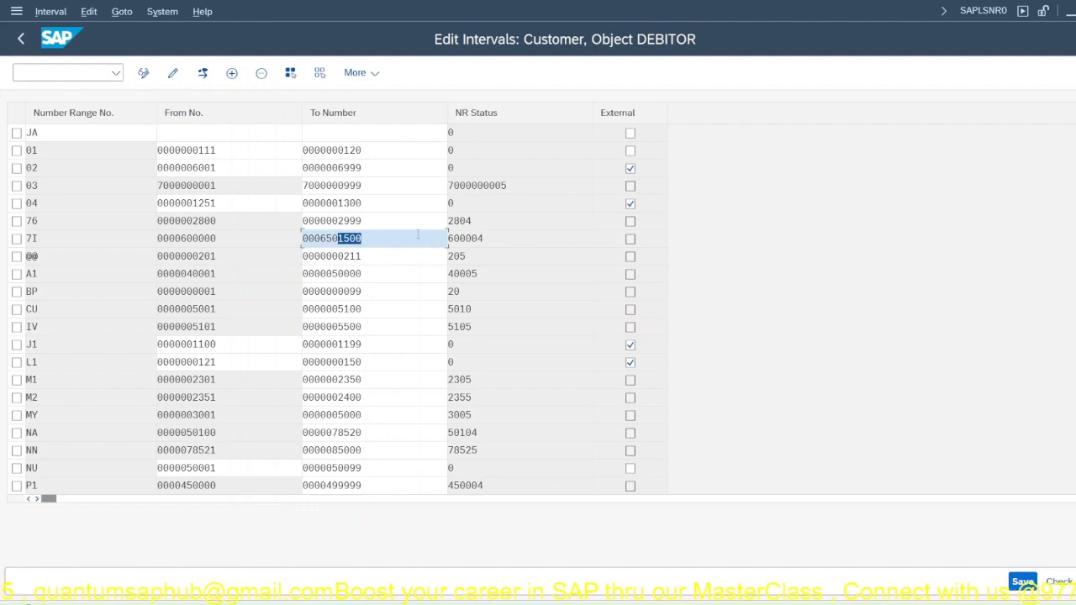
pyautogui.write('00')
pyautogui.press('BackSpace')
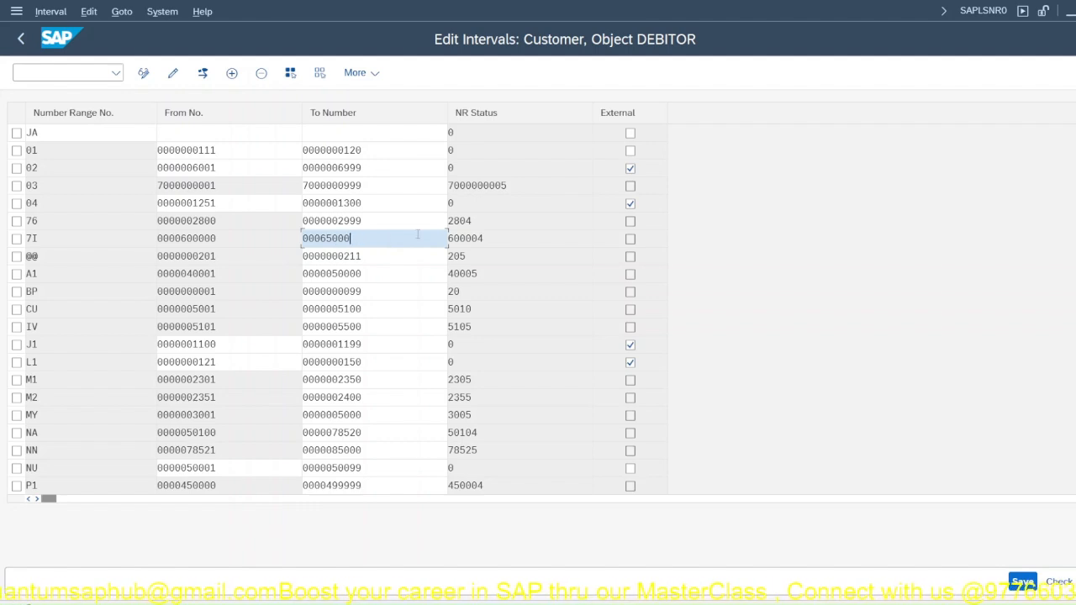
pyautogui.press('BackSpace')
pyautogui.press('BackSpace')
pyautogui.press('BackSpace')
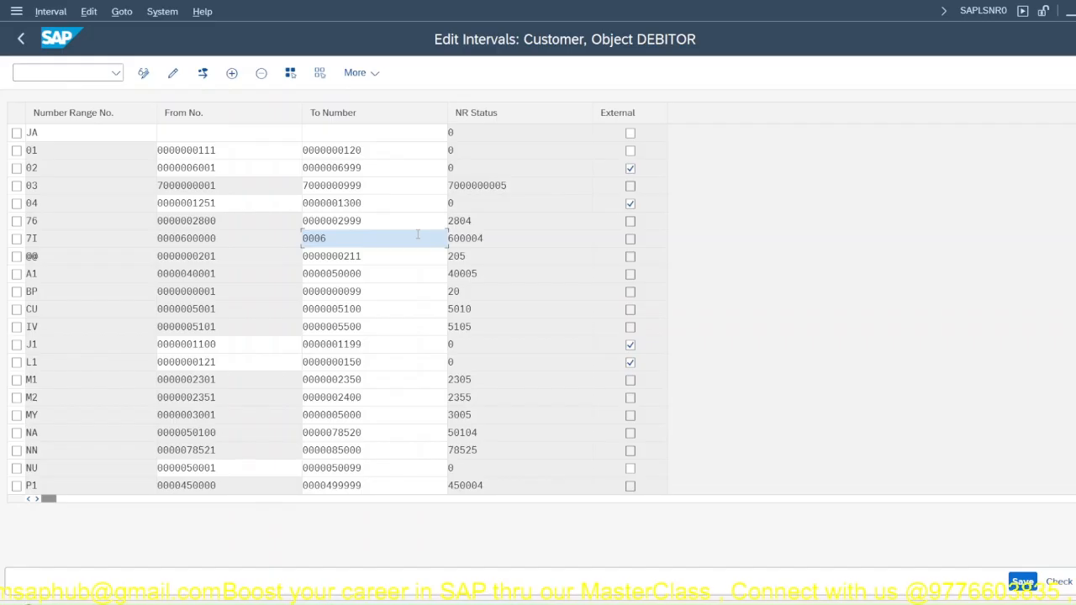
pyautogui.write('499999')
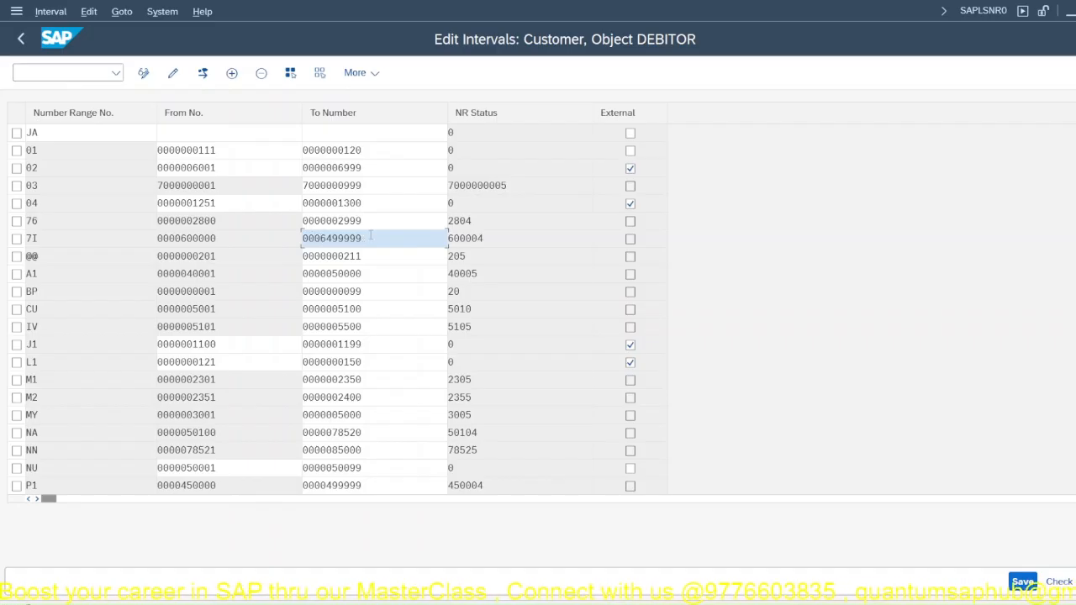
pyautogui.write('0')
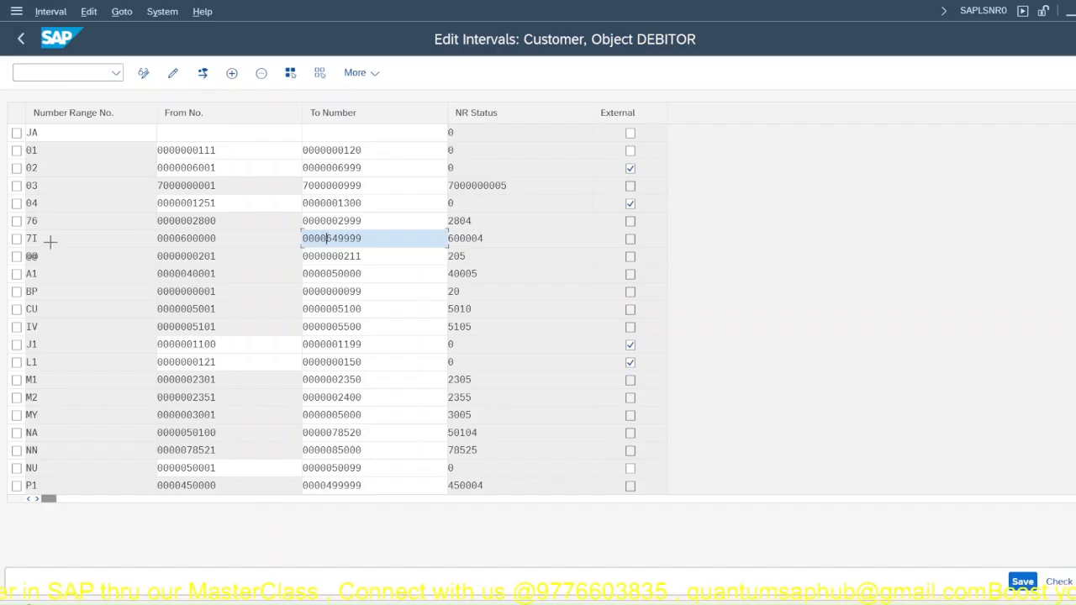
pyautogui.moveTo(158, 234); pyautogui.dragTo(371, 240)
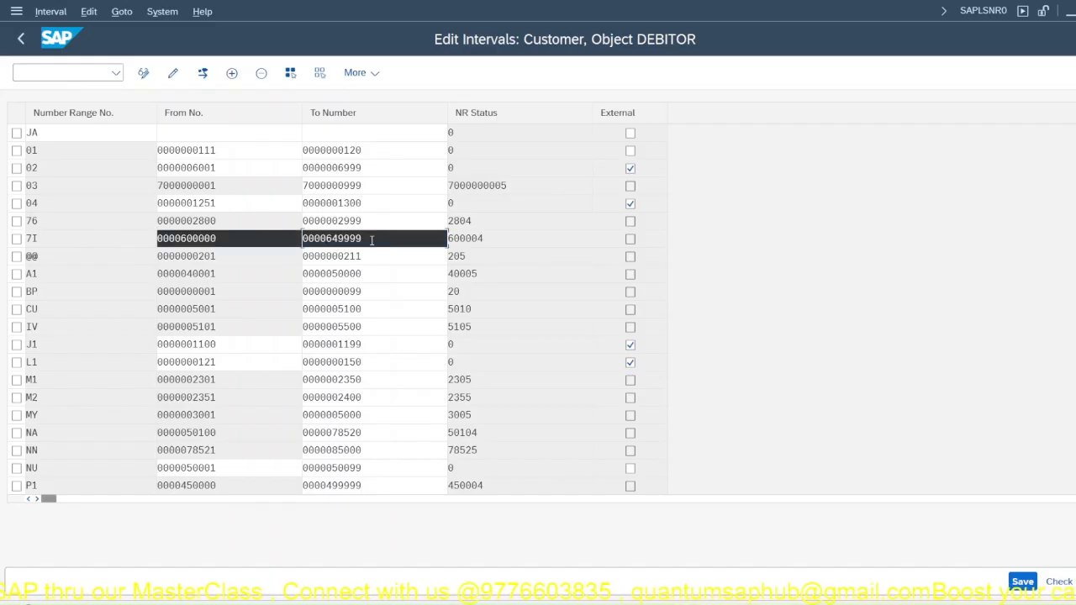
pyautogui.hotkey('ctrl', 'c')
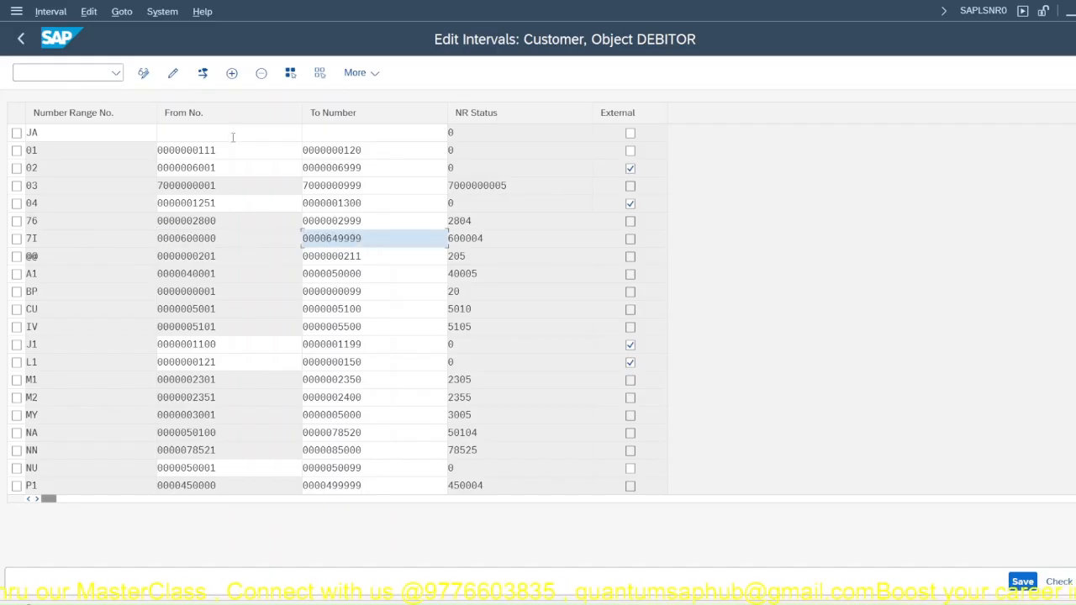
pyautogui.click(228, 129)
pyautogui.hotkey('ctrl', 'v')
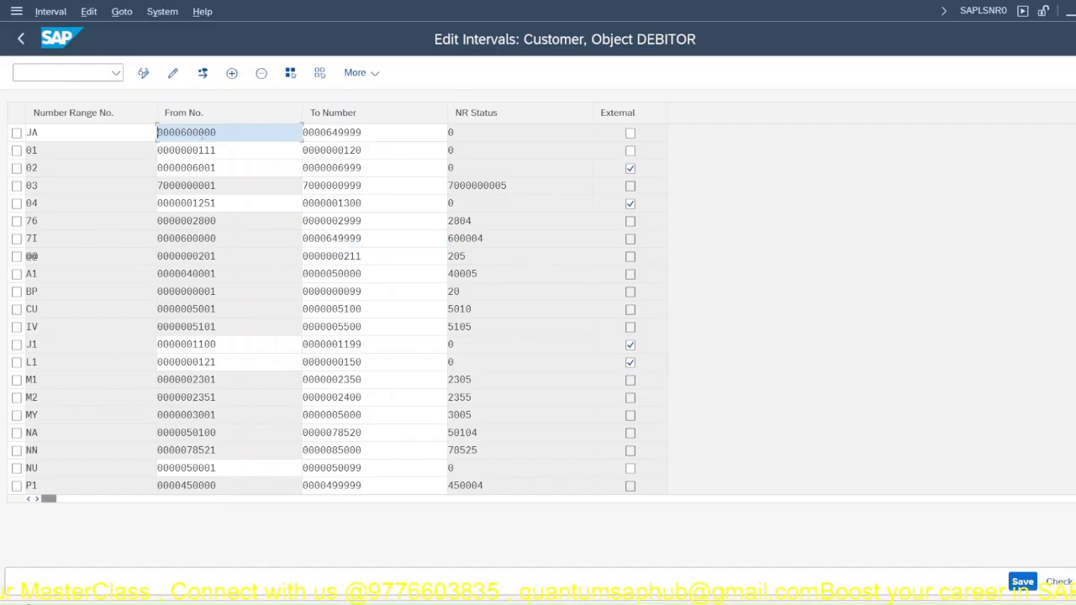
pyautogui.moveTo(187, 133); pyautogui.dragTo(236, 135)
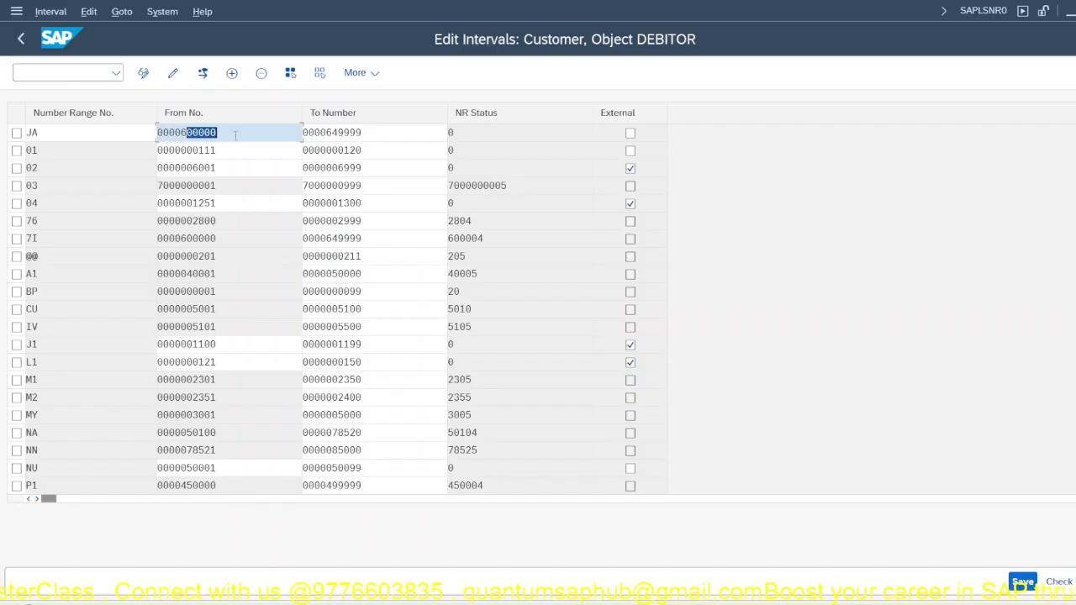
pyautogui.write('5000')
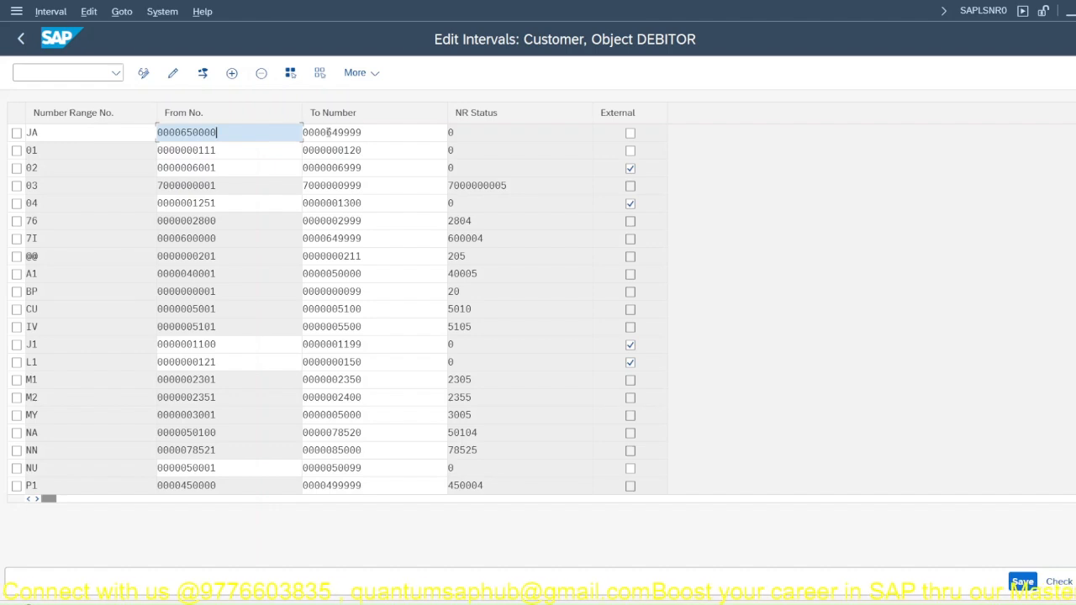
pyautogui.moveTo(326, 132); pyautogui.dragTo(365, 132)
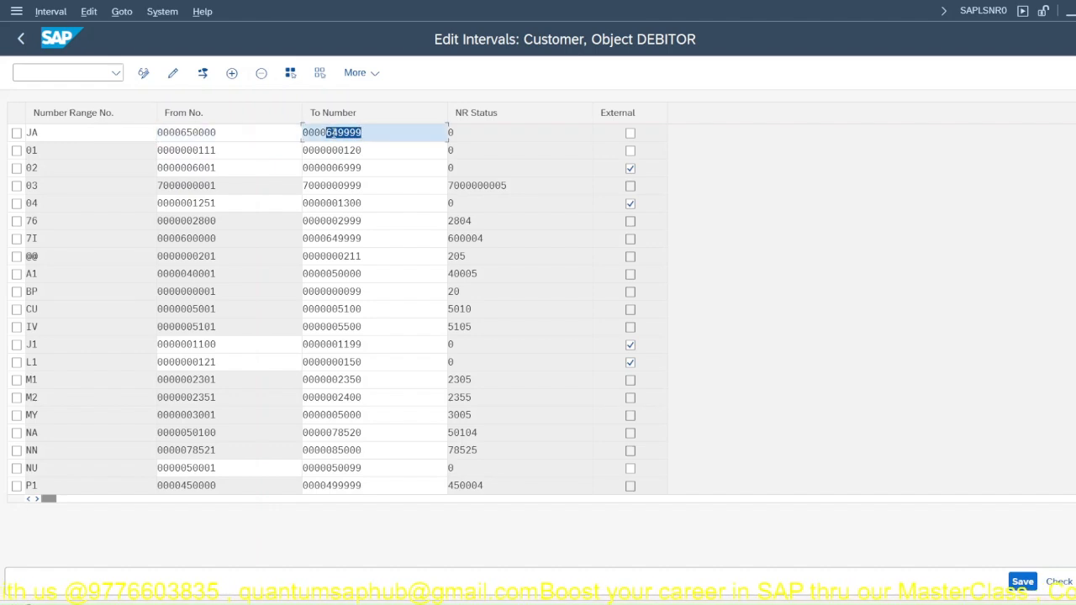
pyautogui.click(333, 133)
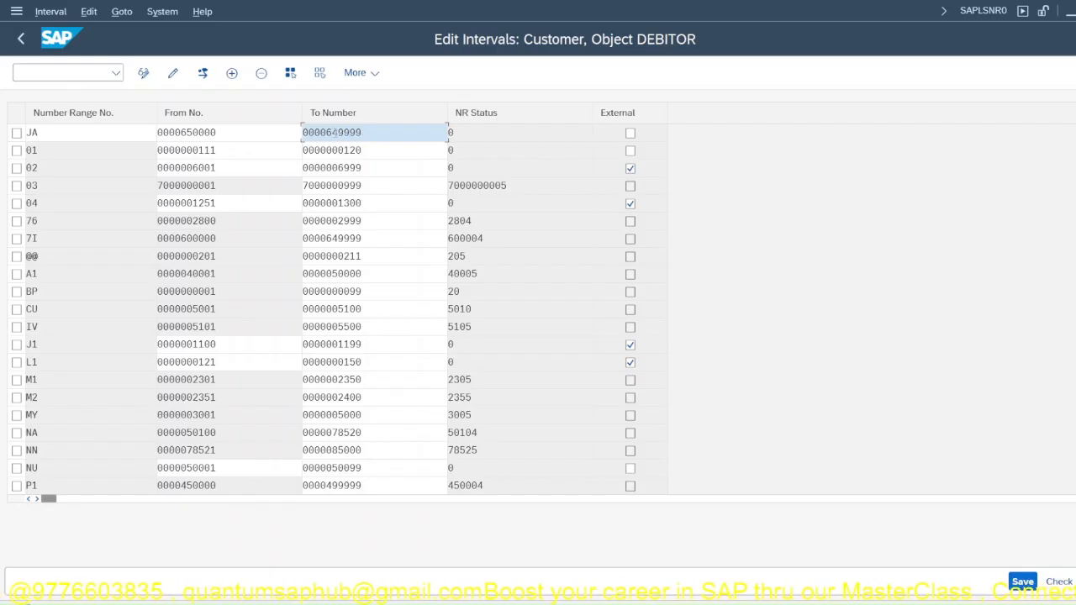
pyautogui.write('5')
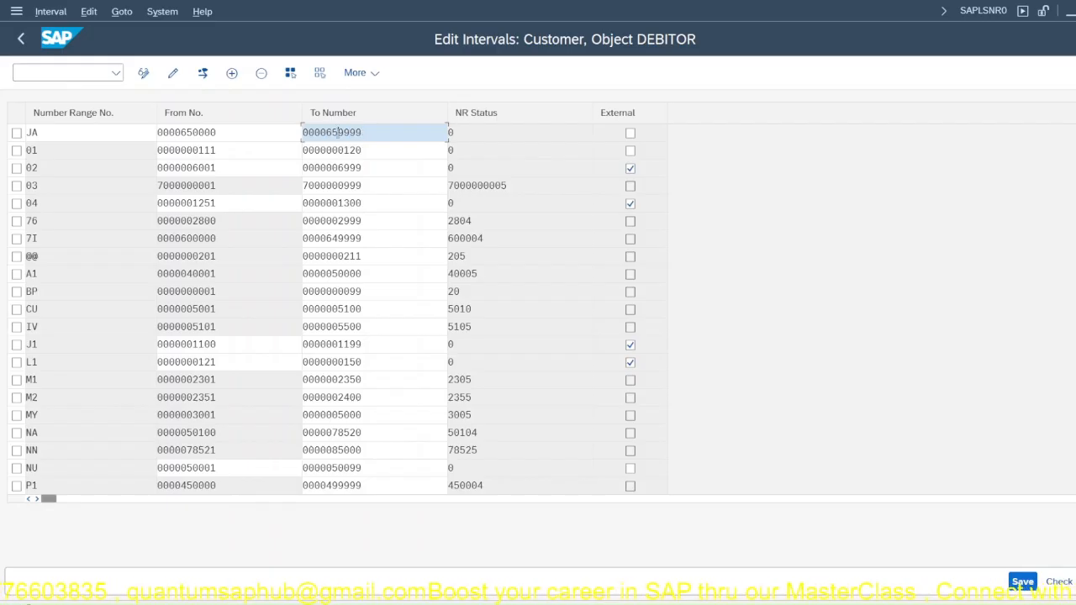
pyautogui.press('Return')
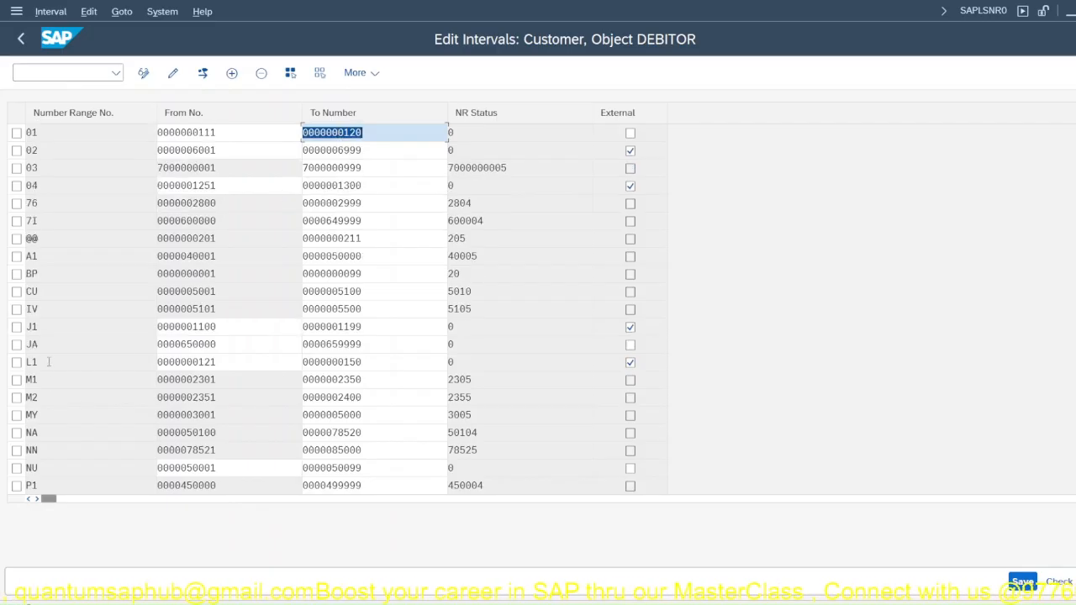
# Step: Save the customer number range intervals, accept the transport notice and return to the Display IMG structure
pyautogui.click(103, 341)
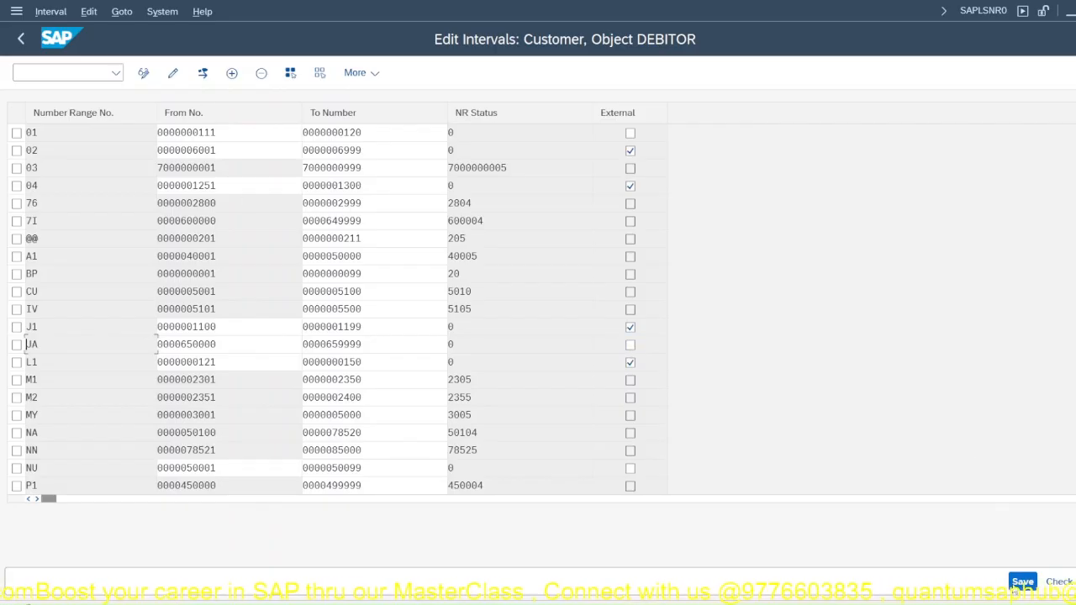
pyautogui.hotkey('ctrl', 's')
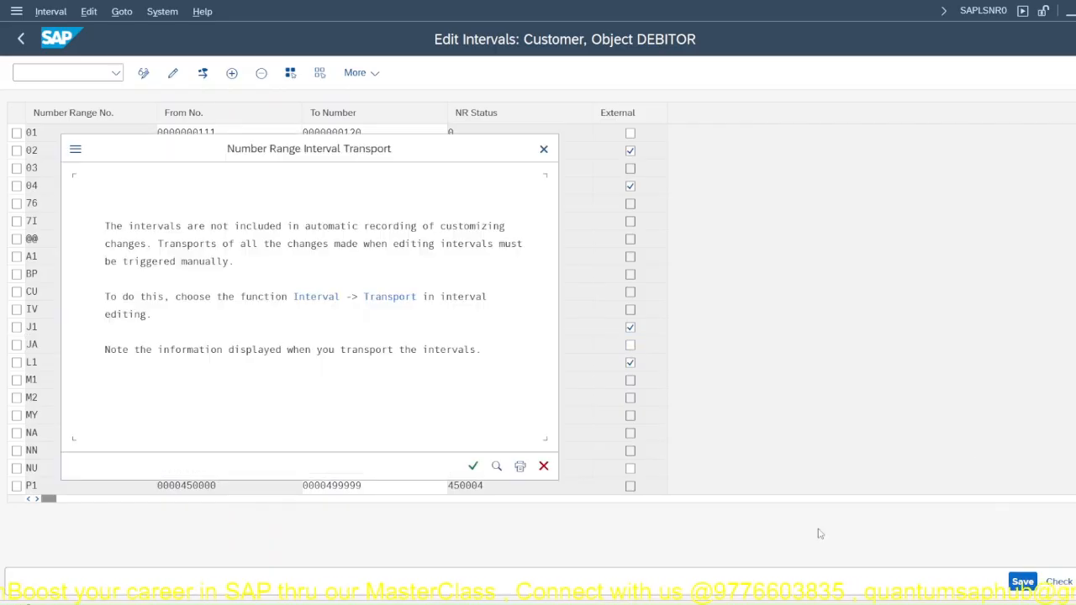
pyautogui.click(474, 464)
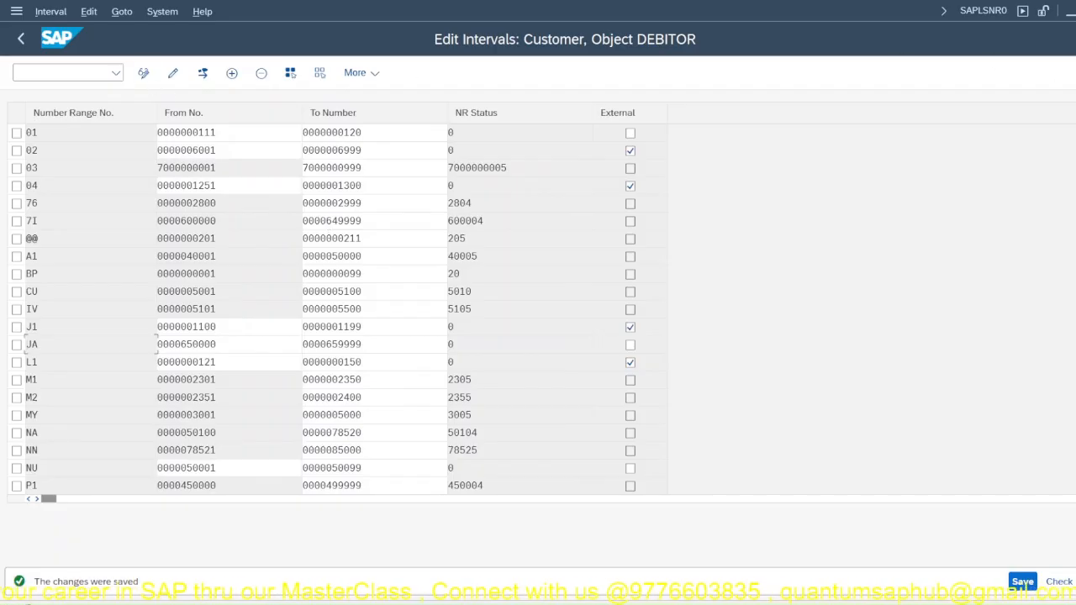
pyautogui.press('F3')
# Step: Switch to the SAP Easy Access window and open the customer account groups overview with transaction OVT0
pyautogui.click(73, 69)
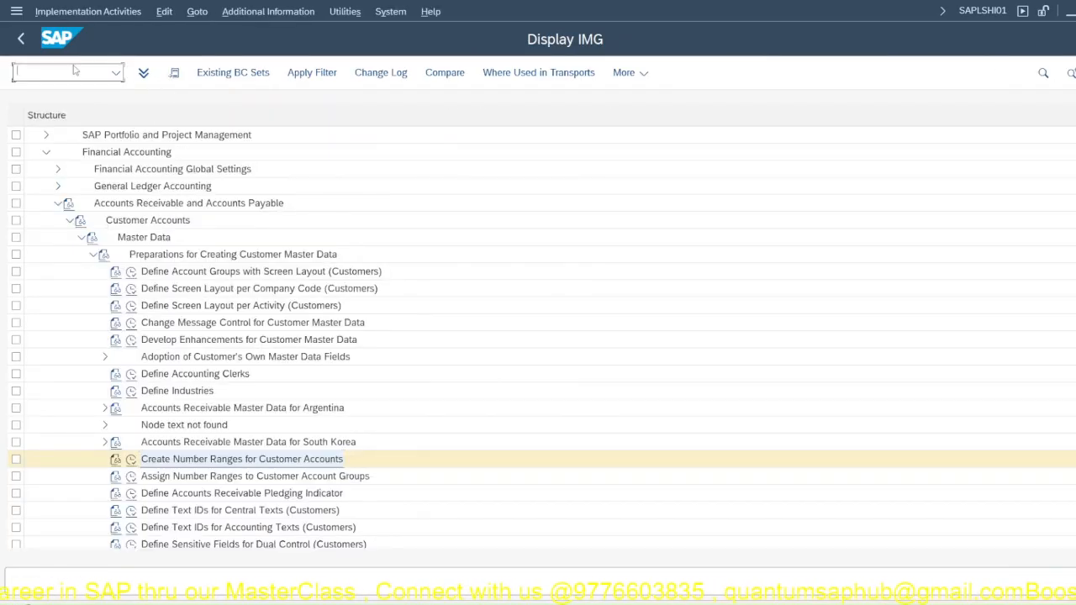
pyautogui.click(673, 522)
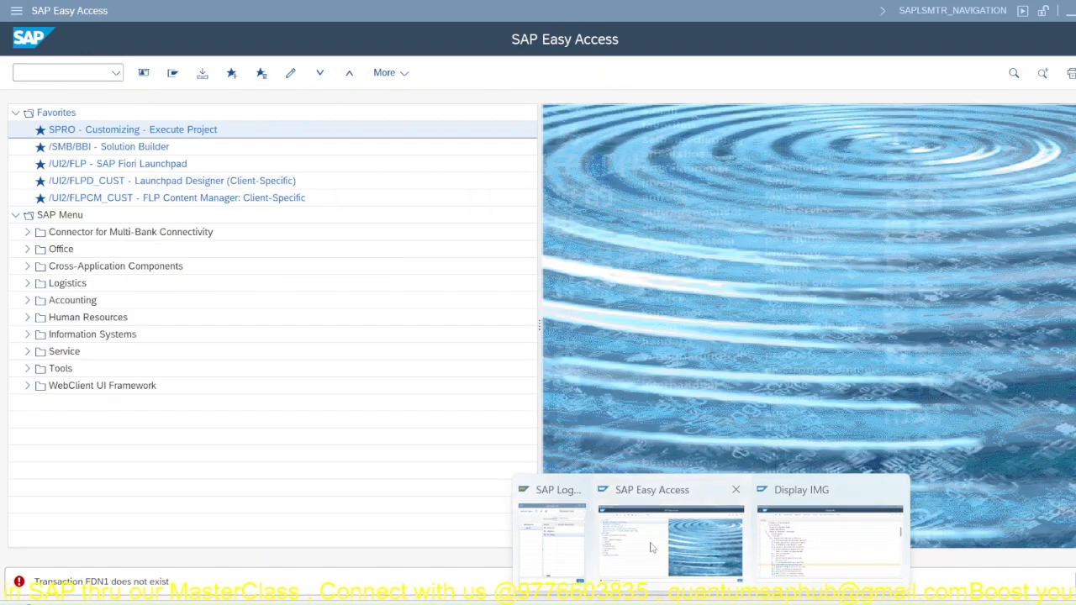
pyautogui.write('ovt0')
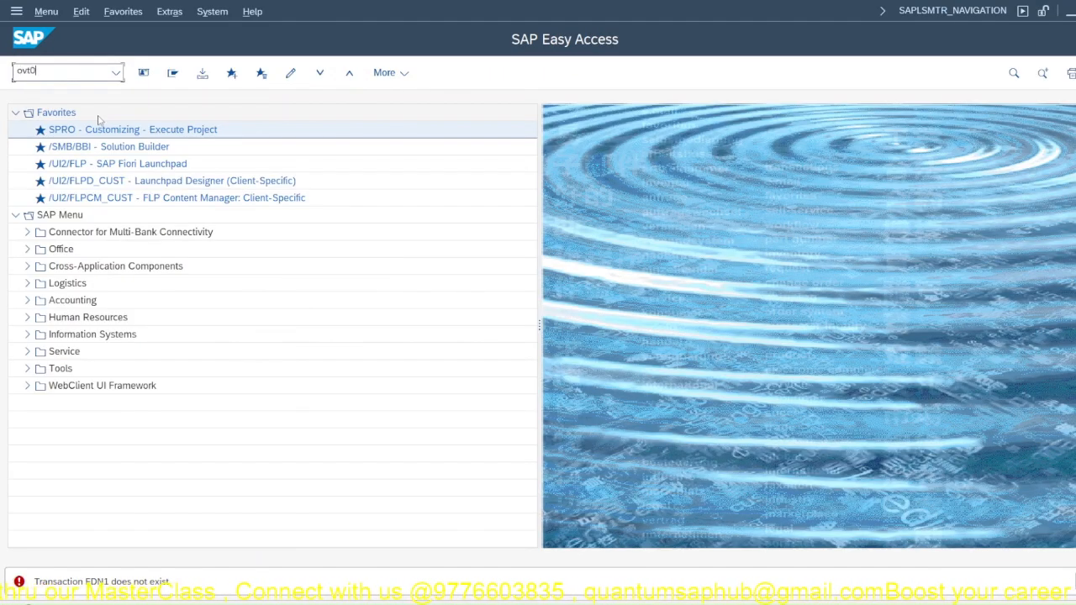
pyautogui.press('Return')
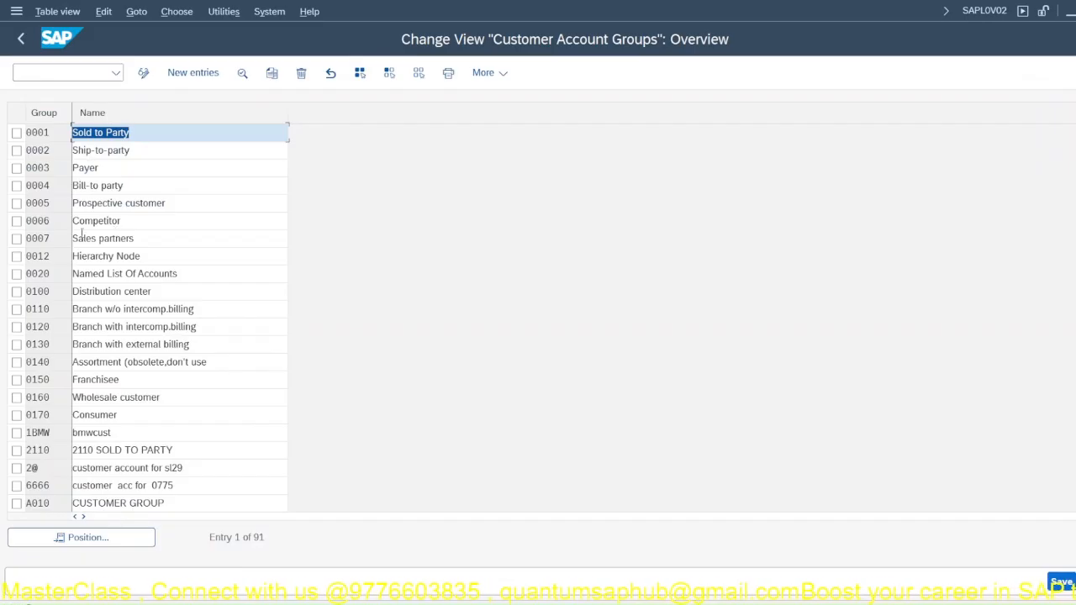
# Step: Locate customer account group JP01 in the overview and open its details
pyautogui.click(93, 540)
pyautogui.write('jp01')
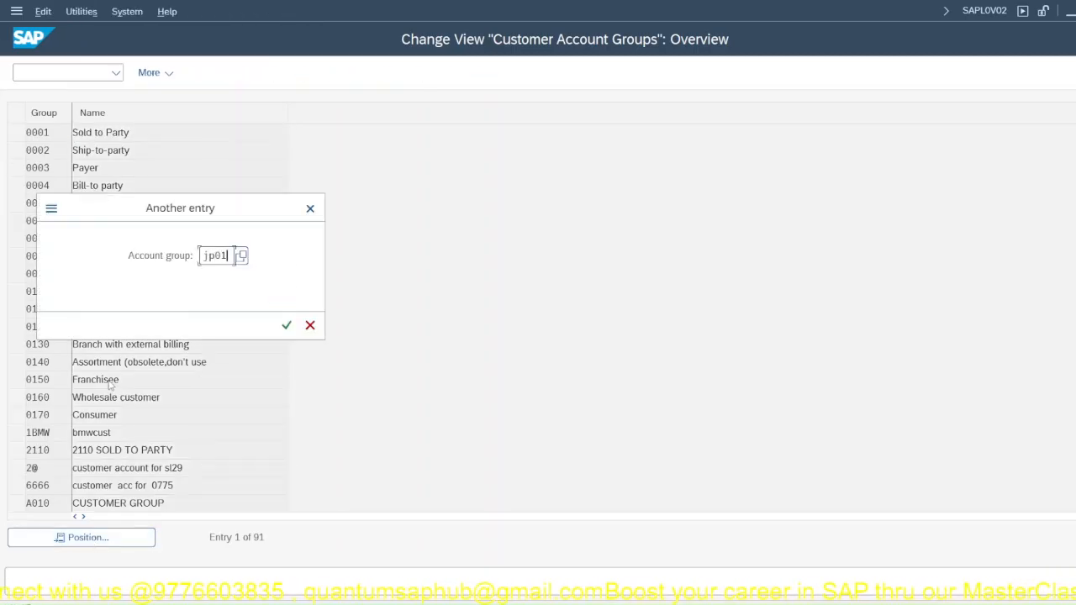
pyautogui.press('Return')
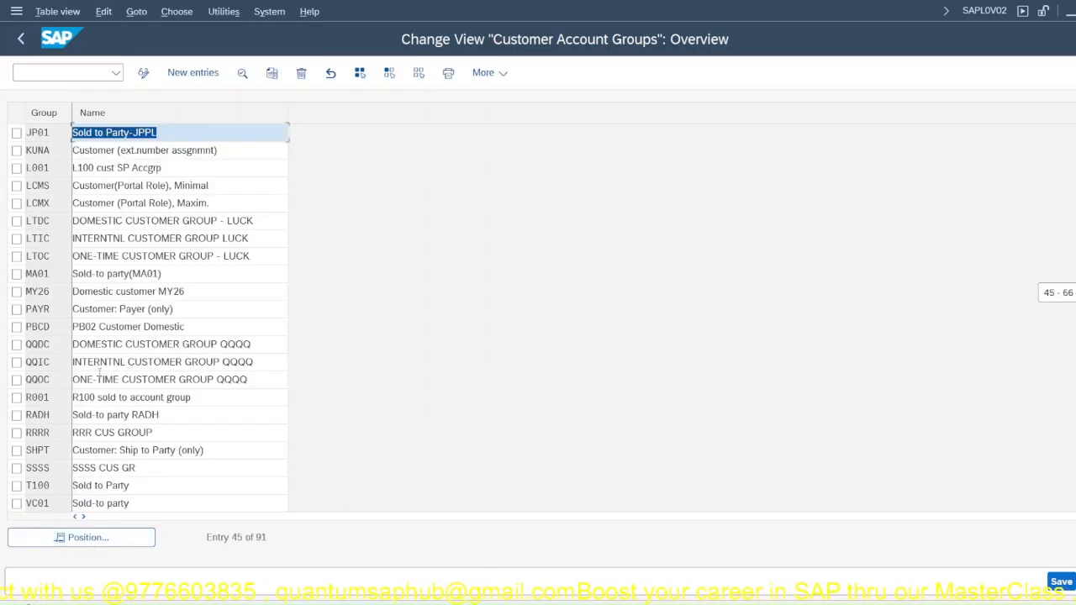
pyautogui.doubleClick(39, 134)
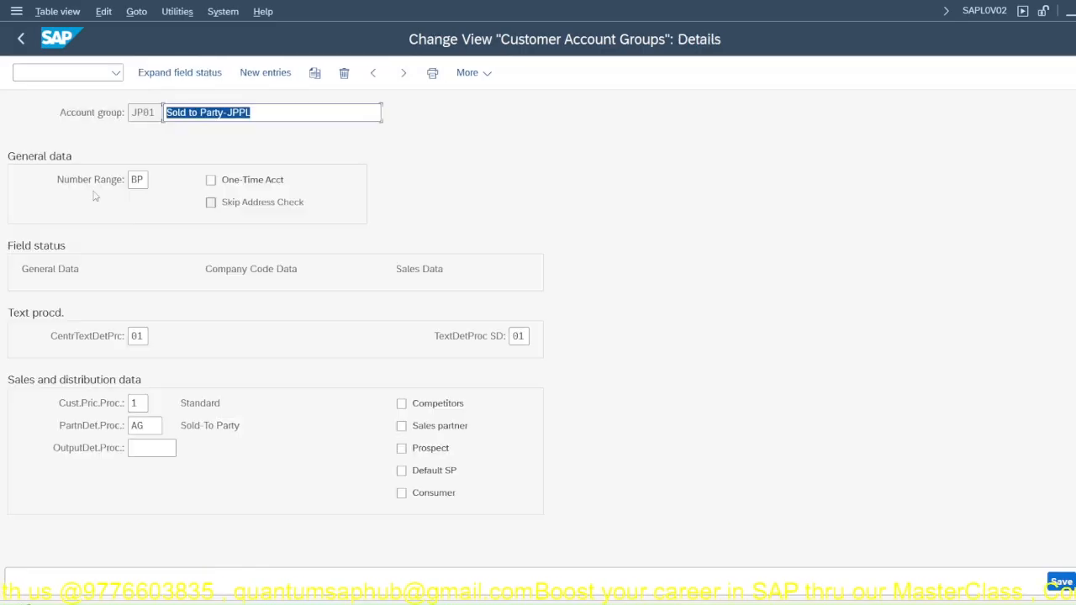
# Step: Assign number range JA to account group JP01 and save the change
pyautogui.doubleClick(146, 182)
pyautogui.write('J')
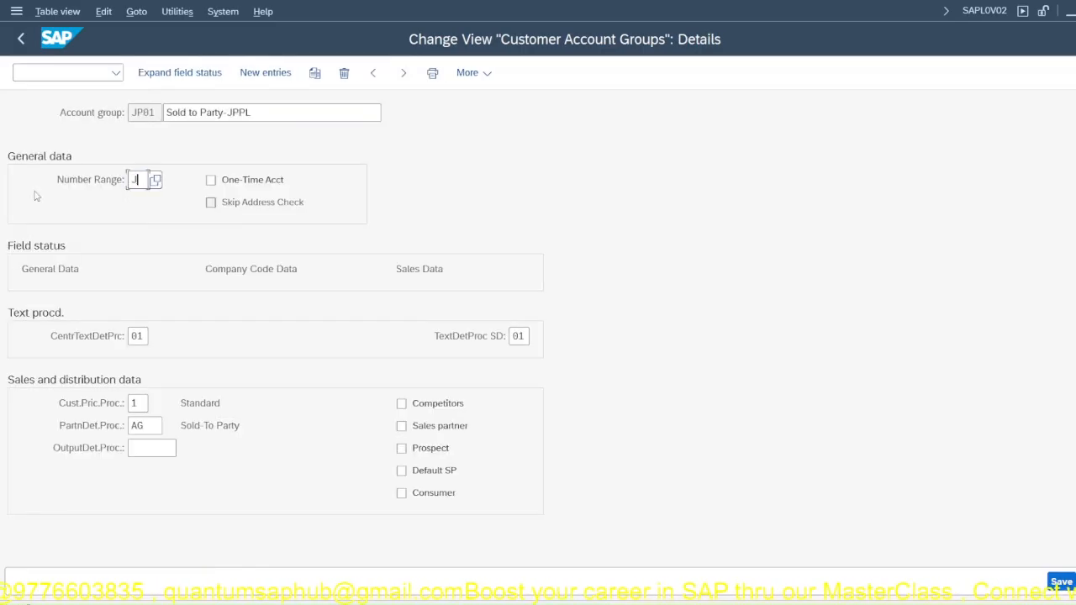
pyautogui.write('A')
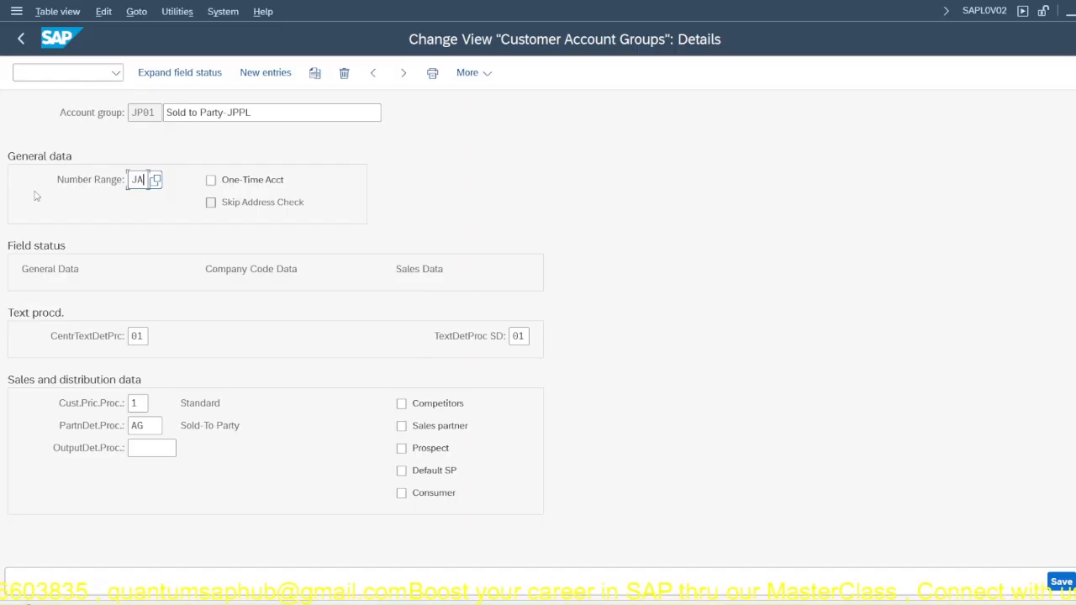
pyautogui.press('Return')
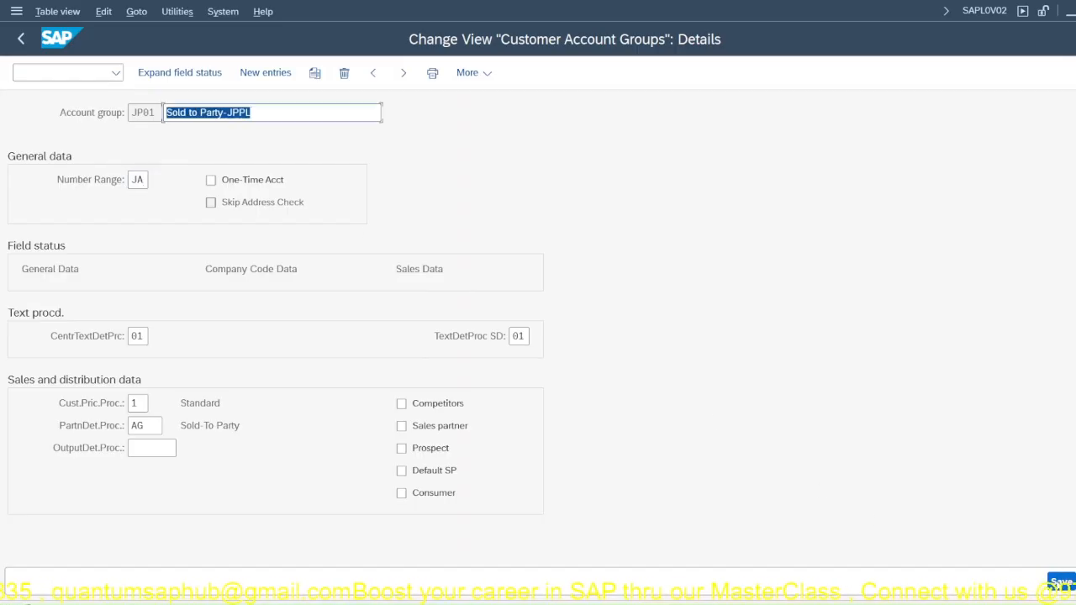
pyautogui.click(1061, 582)
pyautogui.click(377, 328)
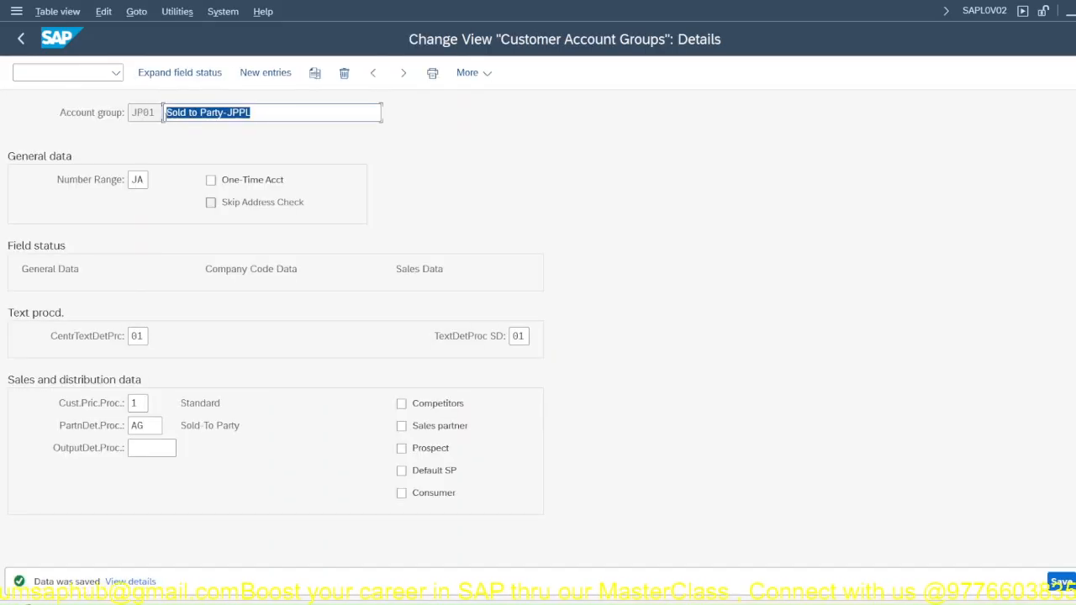
# Step: Open the BP groupings overview by transaction code from a separate SAP Easy Access session
pyautogui.hotkey('ctrl', 'n')
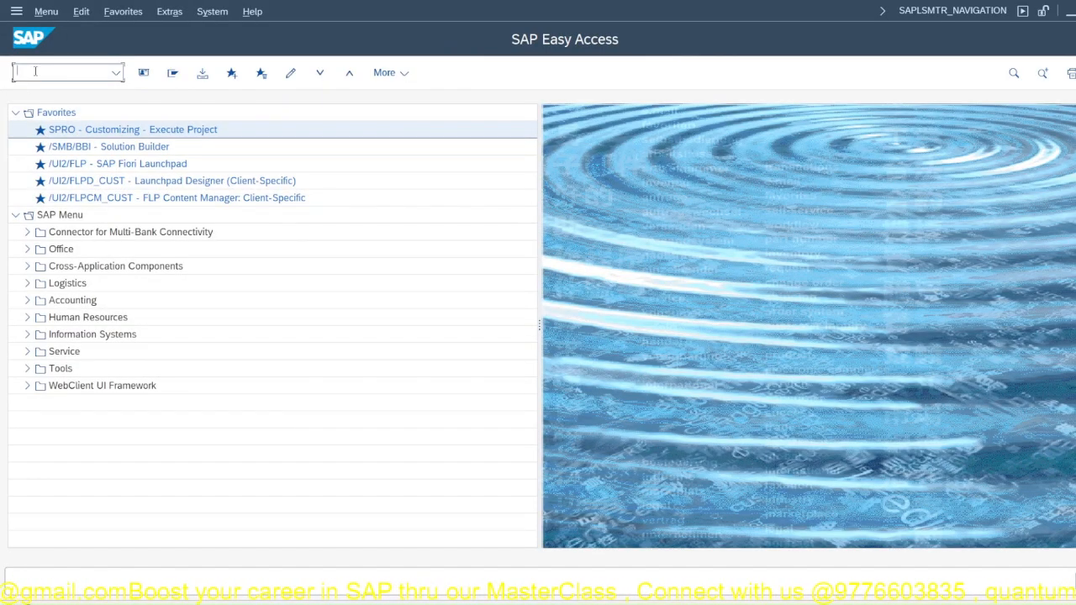
pyautogui.write('/n')
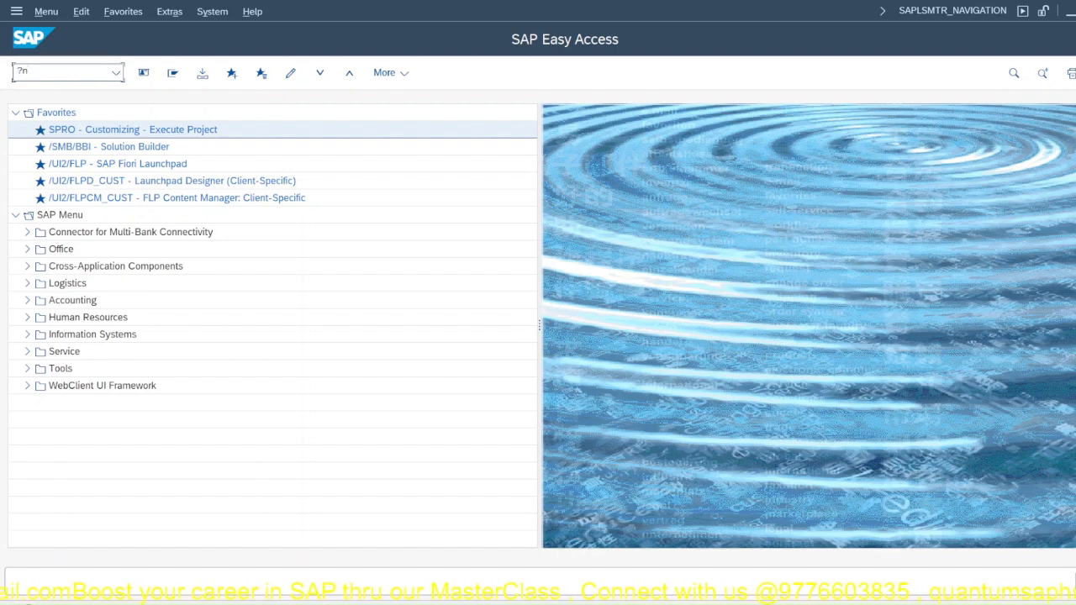
pyautogui.write('BU')
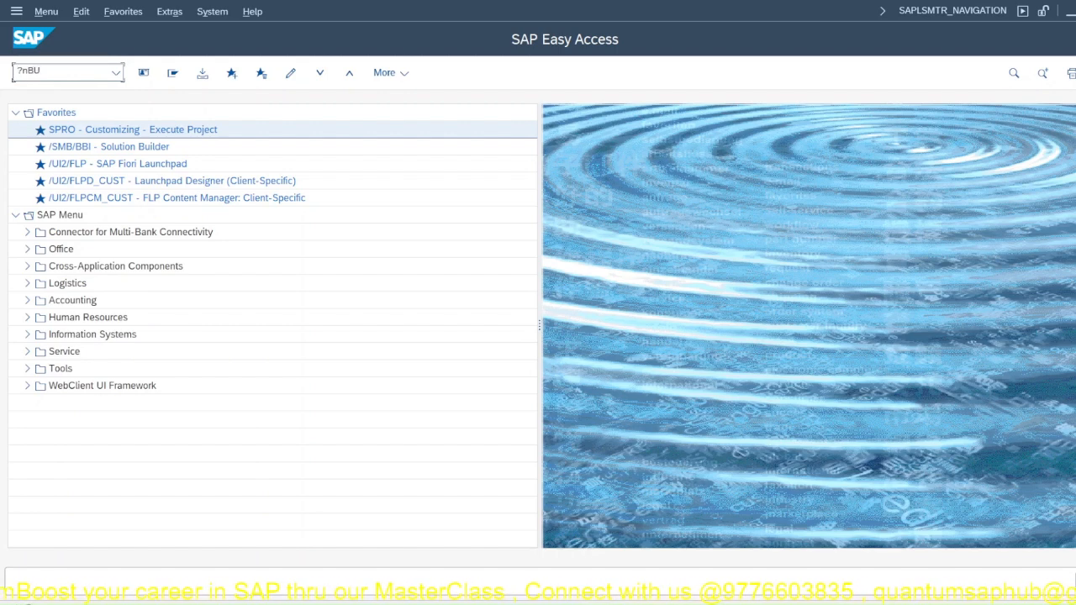
pyautogui.press('BackSpace')
pyautogui.press('BackSpace')
pyautogui.press('BackSpace')
pyautogui.press('BackSpace')
pyautogui.write('/')
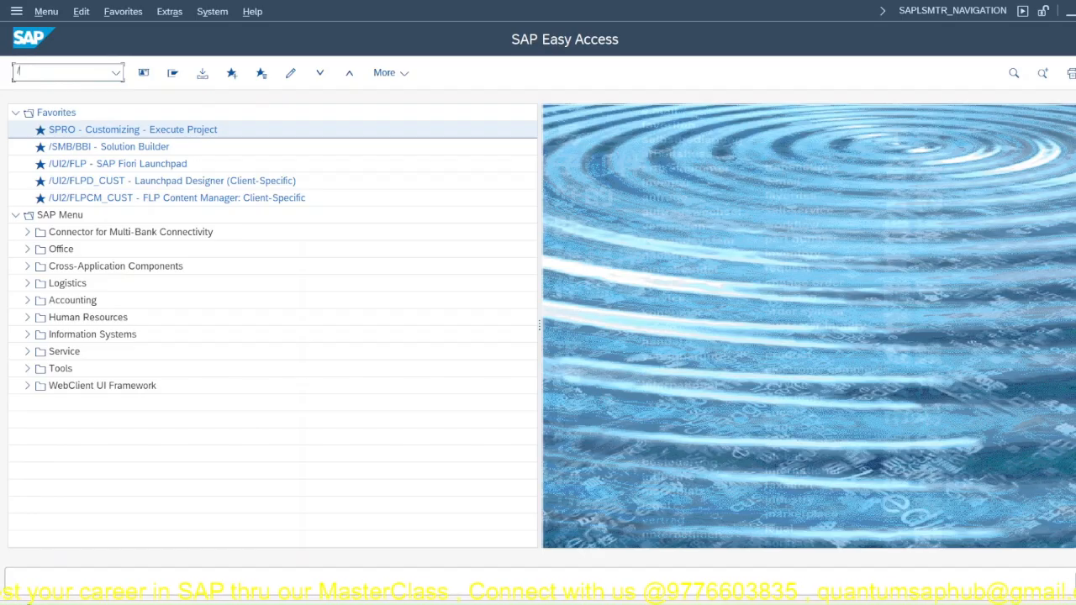
pyautogui.write('nBUC2')
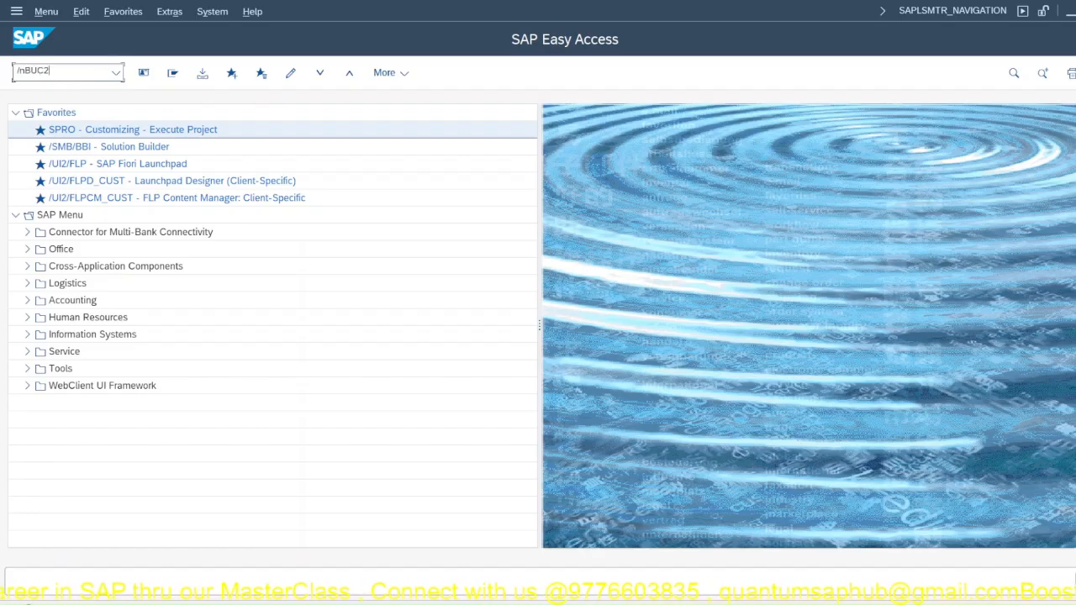
pyautogui.press('Return')
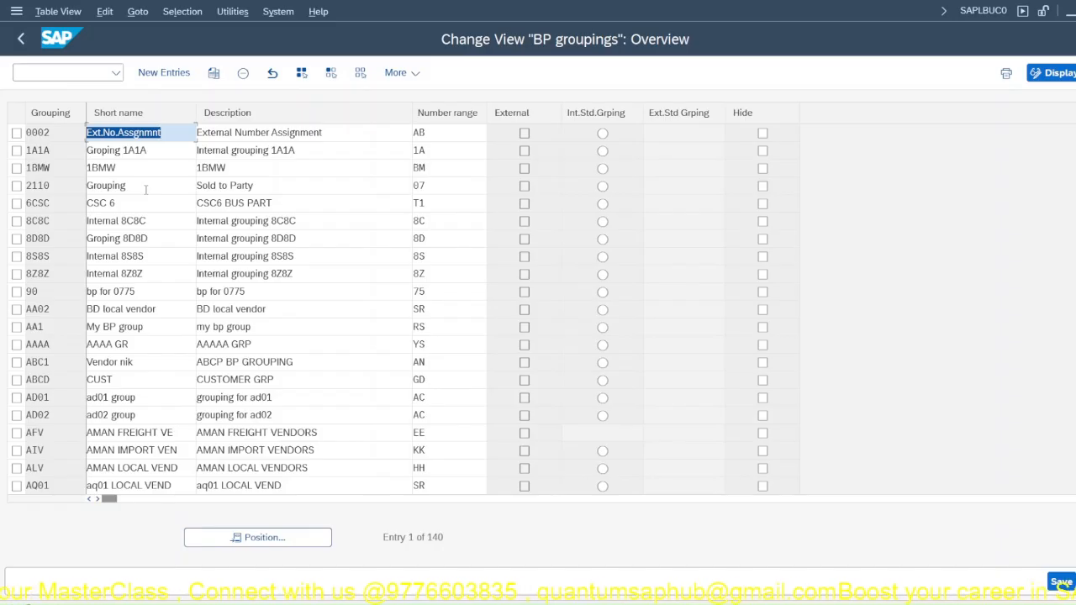
# Step: Leave the BP groupings overview and open the BU_PARTNER number range intervals with transaction BUCF
pyautogui.doubleClick(31, 136)
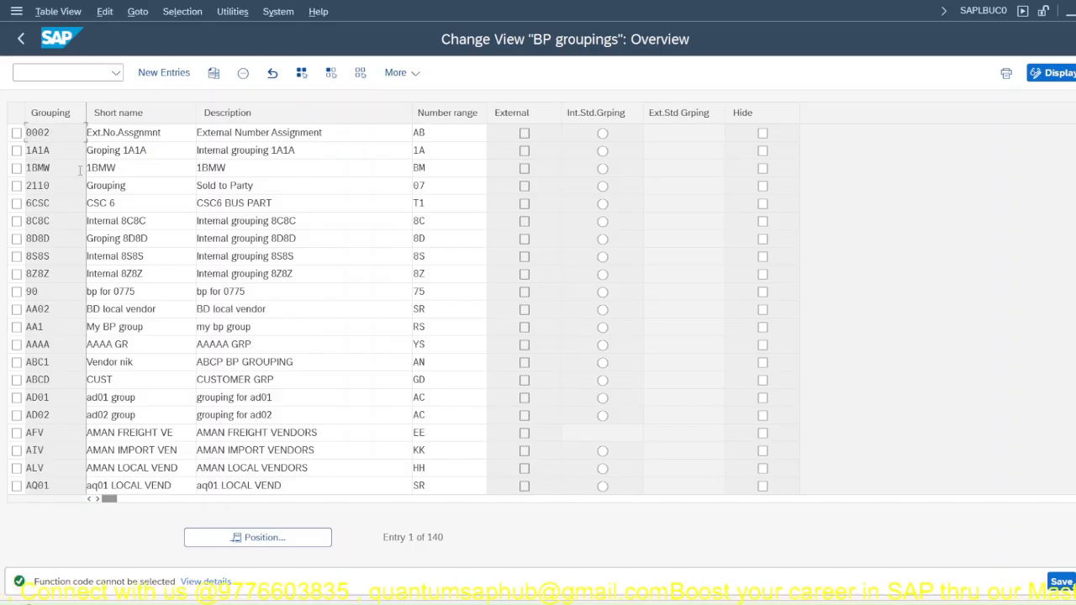
pyautogui.press('F3')
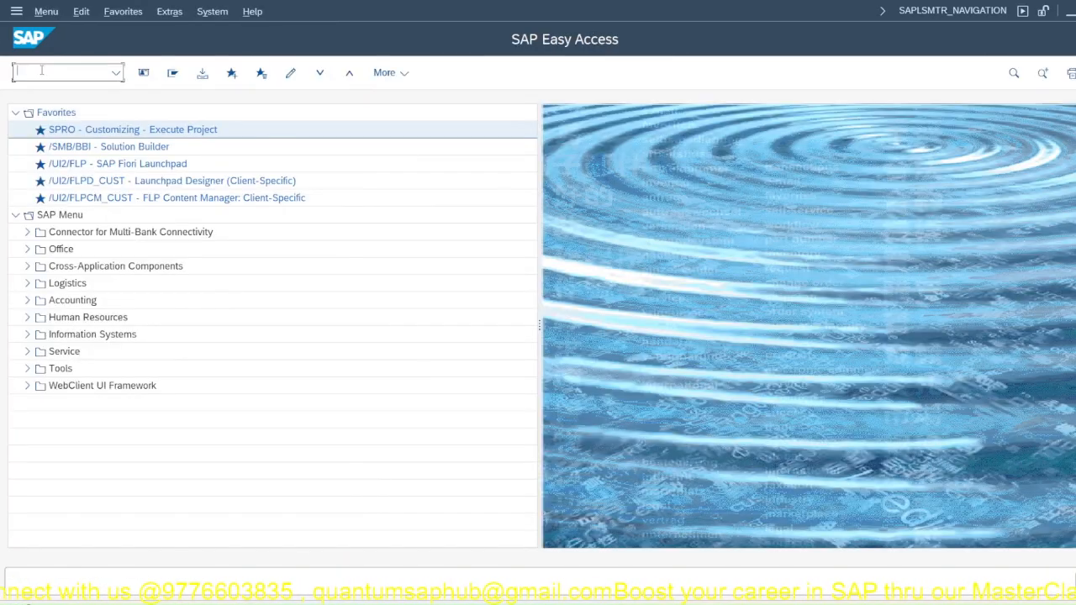
pyautogui.write('BUCF')
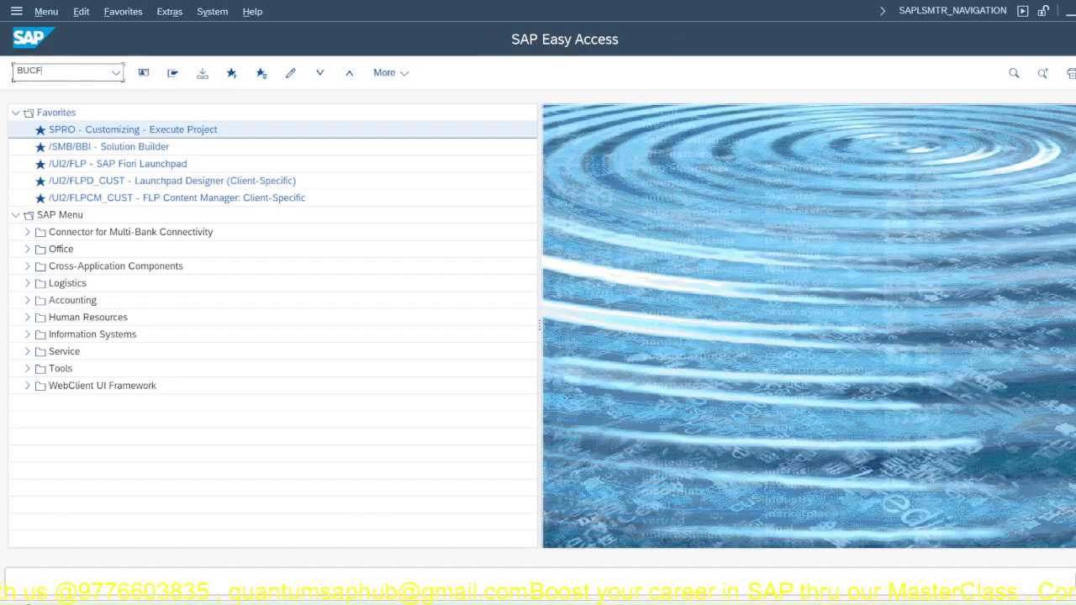
pyautogui.press('Return')
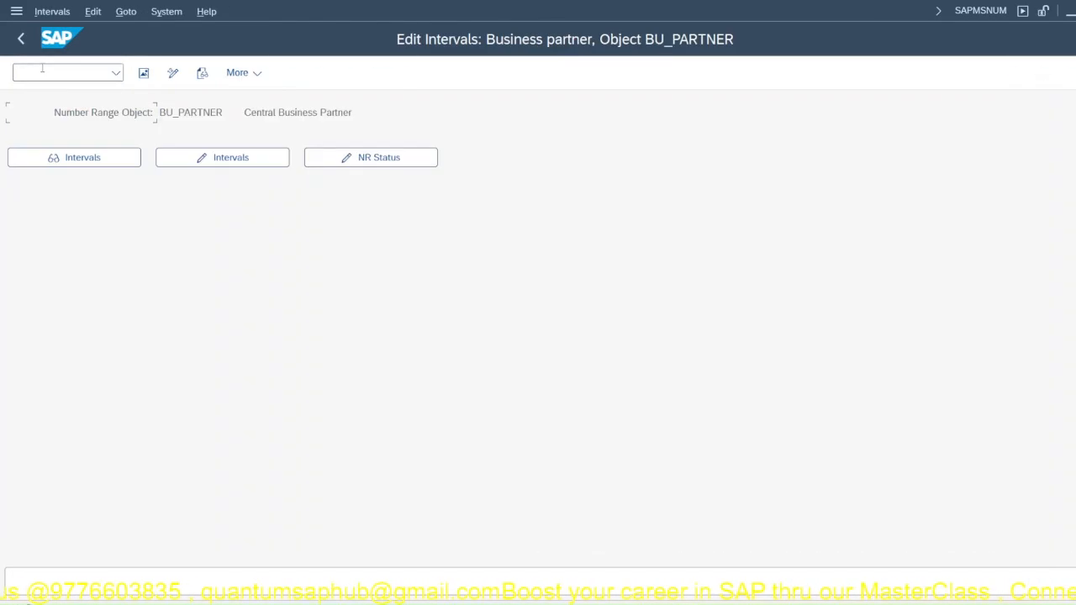
# Step: Switch to the BP groupings overview with transaction BUC2
pyautogui.write('/n')
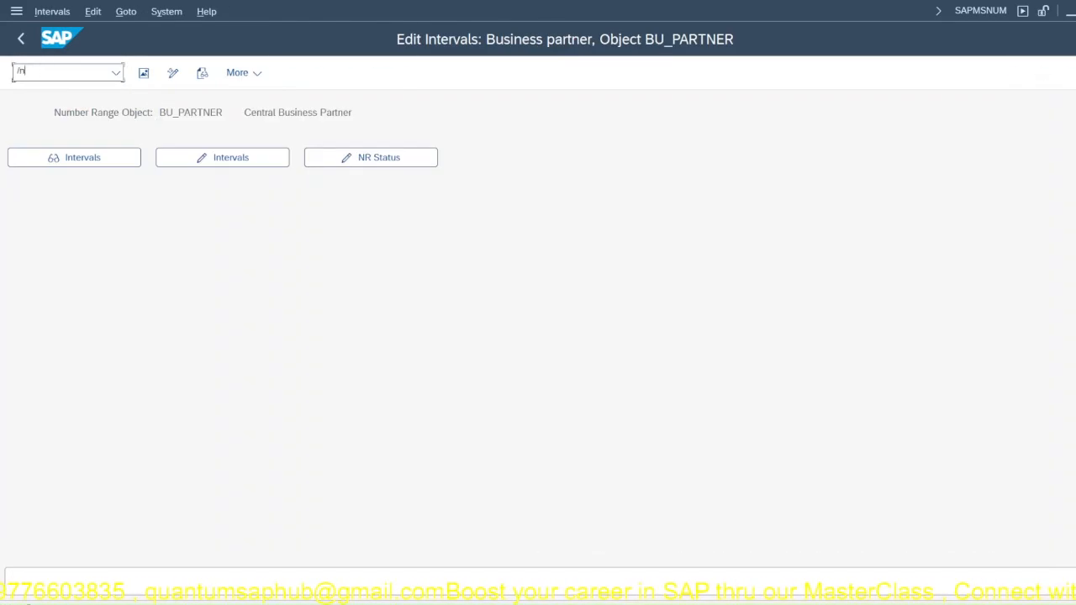
pyautogui.write('BU')
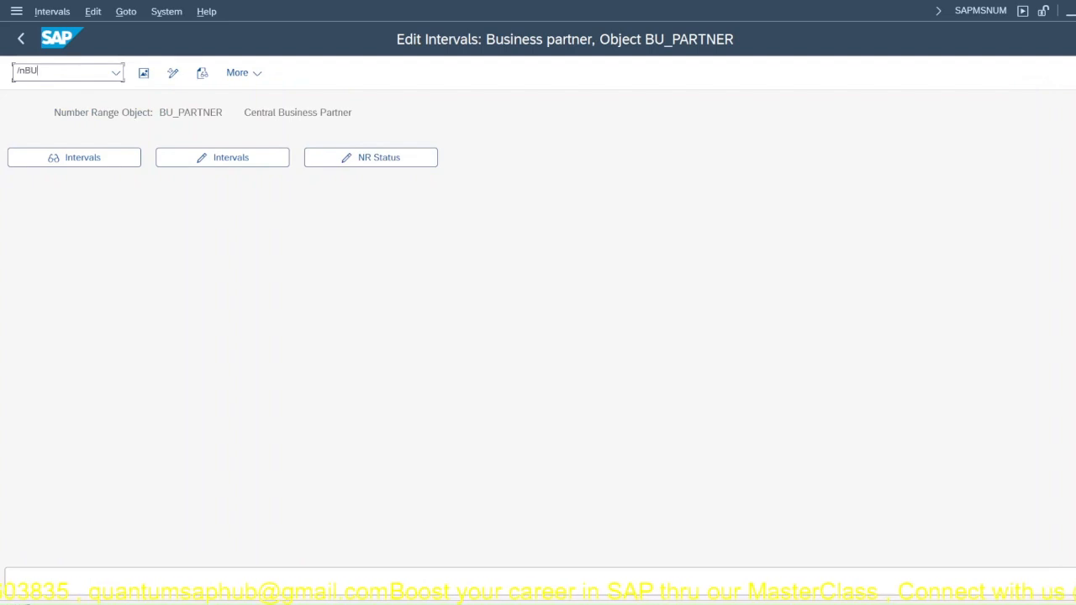
pyautogui.write('C')
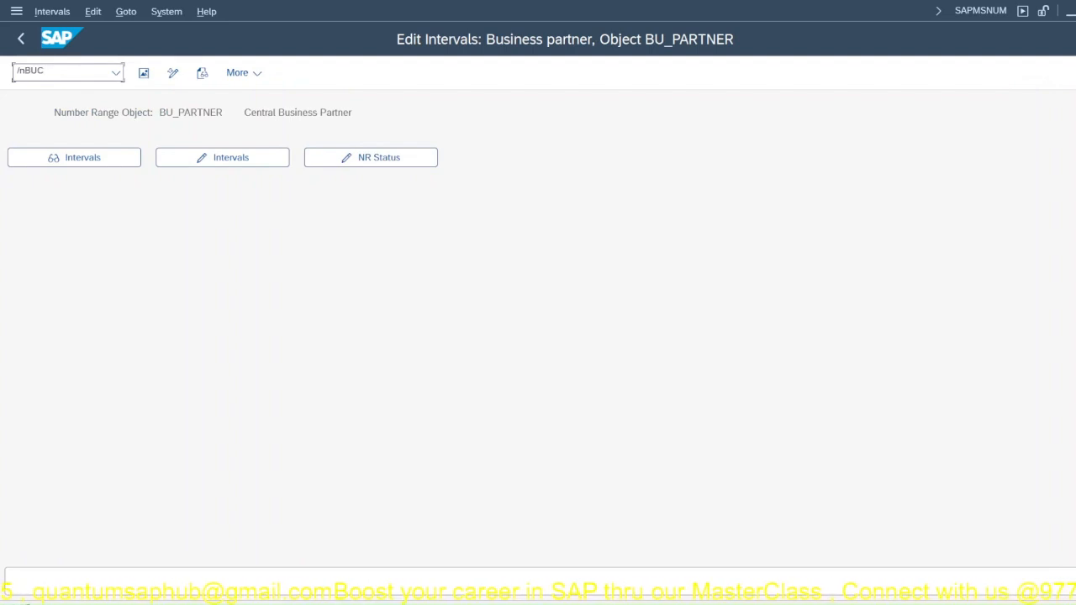
pyautogui.write('2')
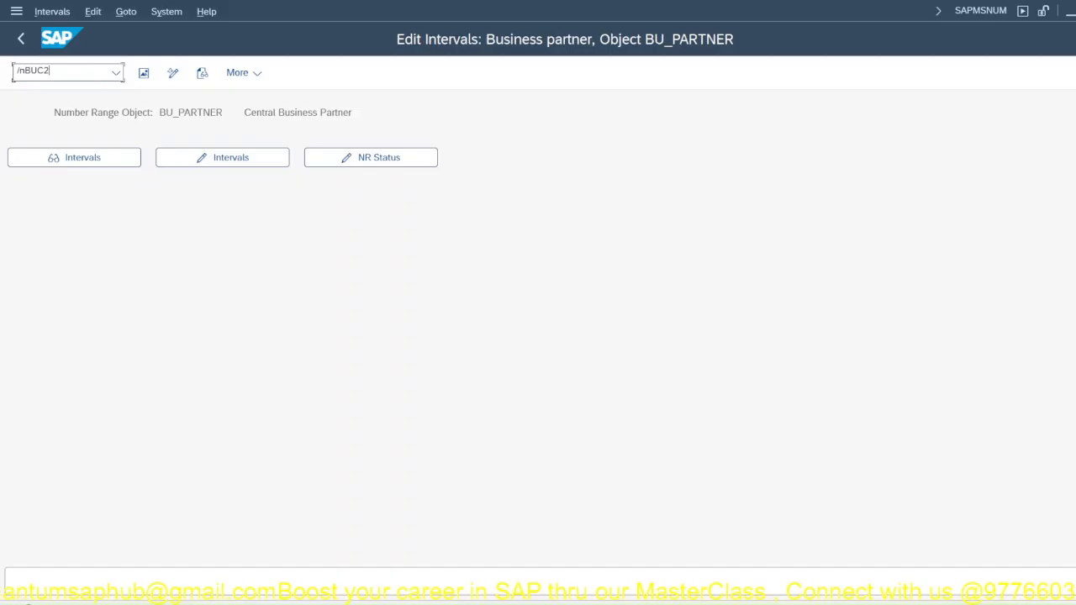
pyautogui.press('Return')
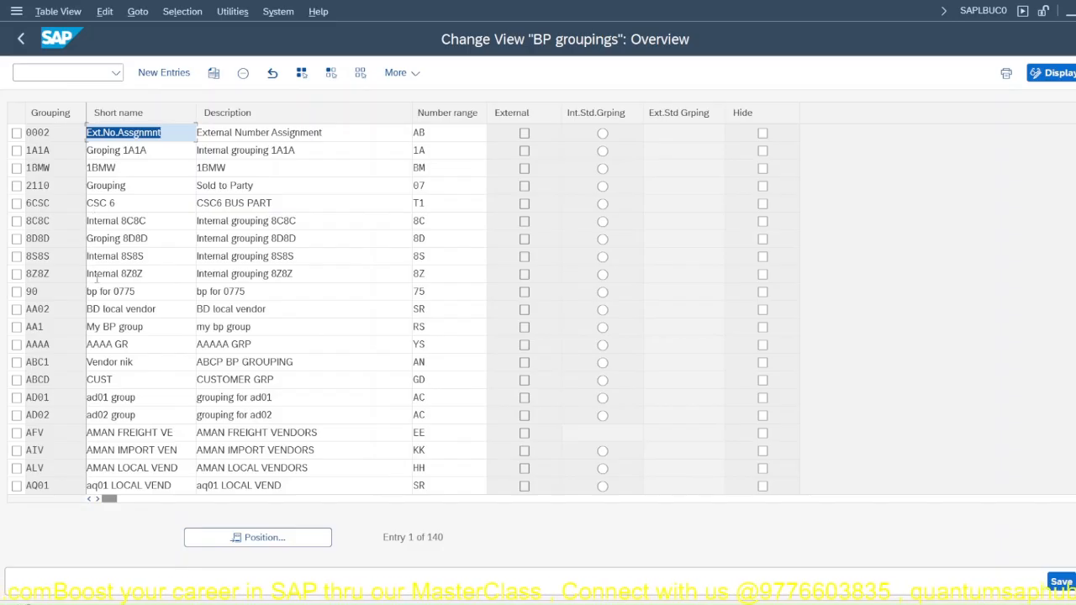
# Step: Copy the BP grouping ABCD as a new grouping named JPPL
pyautogui.click(16, 379)
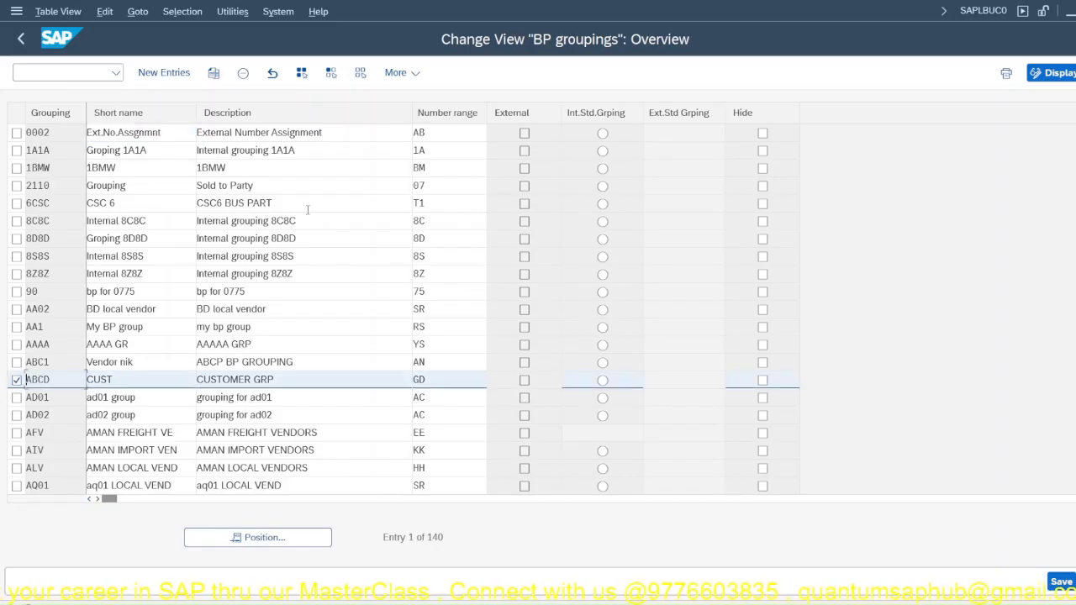
pyautogui.click(213, 73)
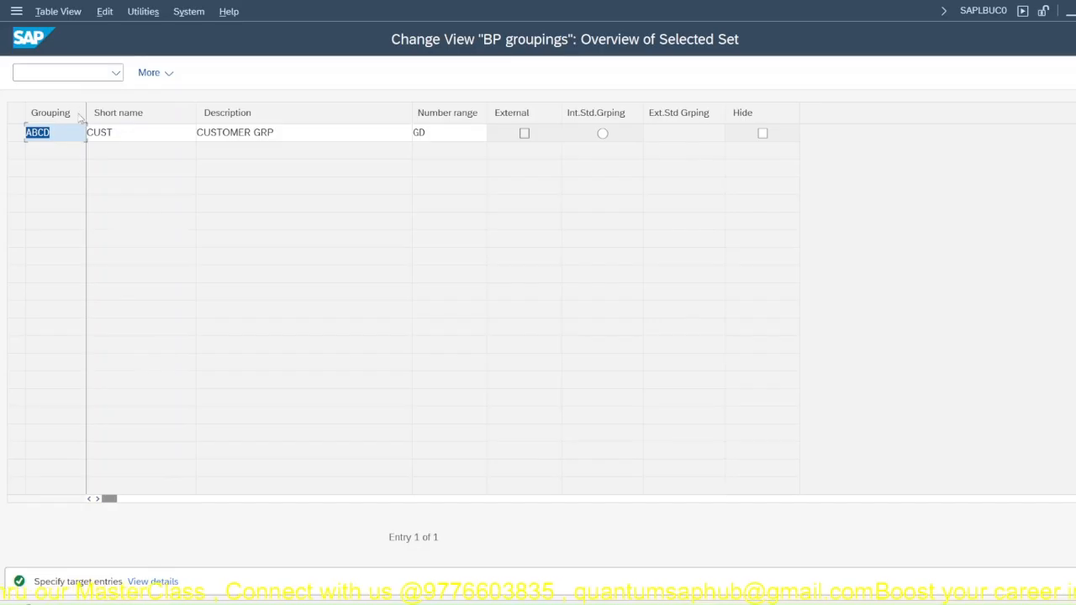
pyautogui.write('JPPL')
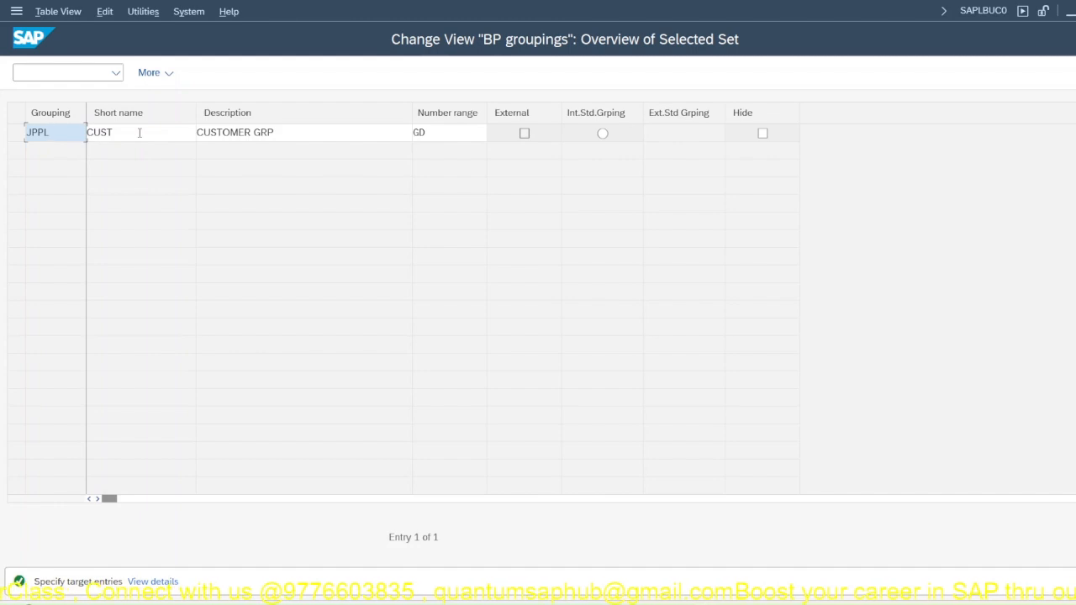
# Step: Set the short name of the JPPL grouping to BP-JPPL
pyautogui.click(139, 132)
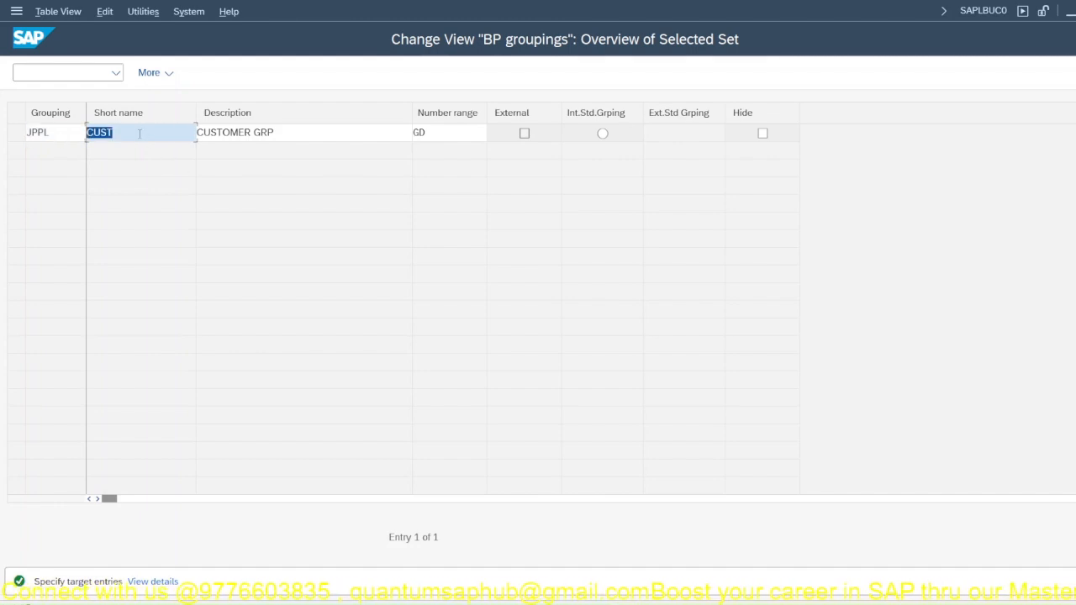
pyautogui.write('Busine')
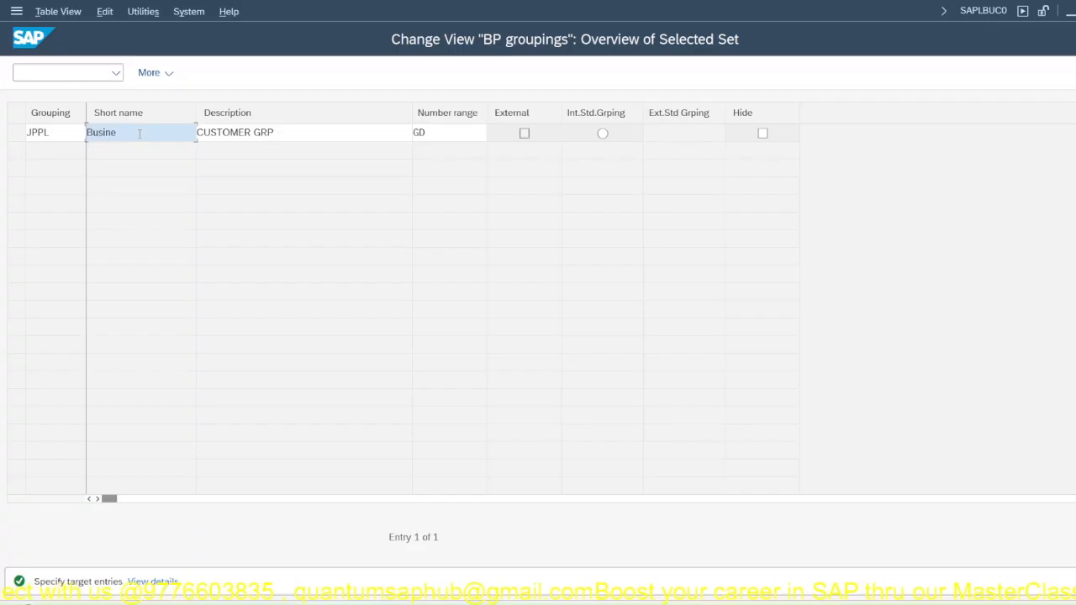
pyautogui.write('ss Partn')
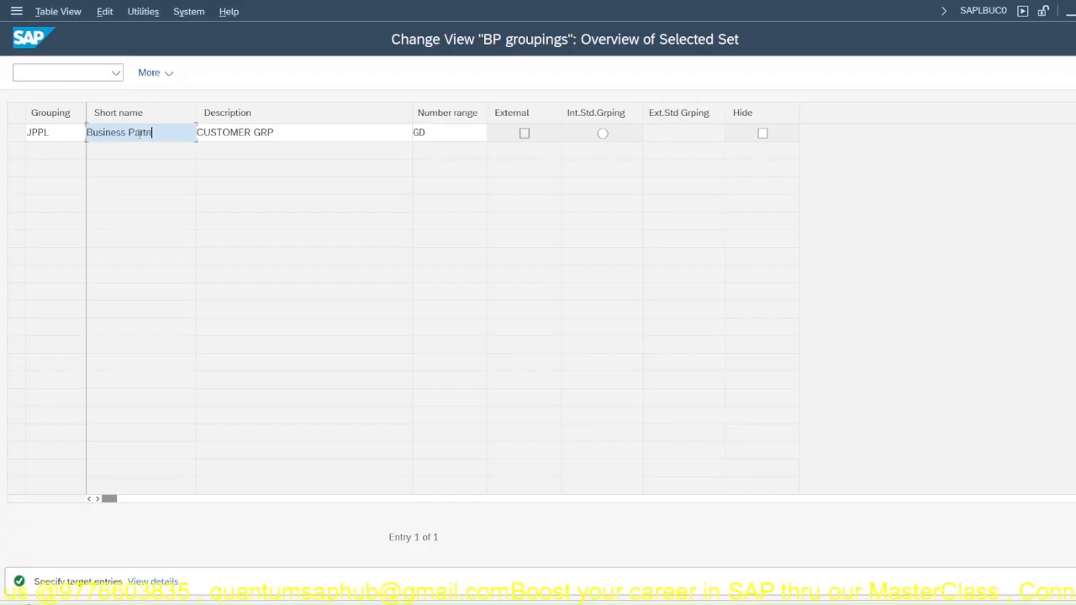
pyautogui.press('BackSpace')
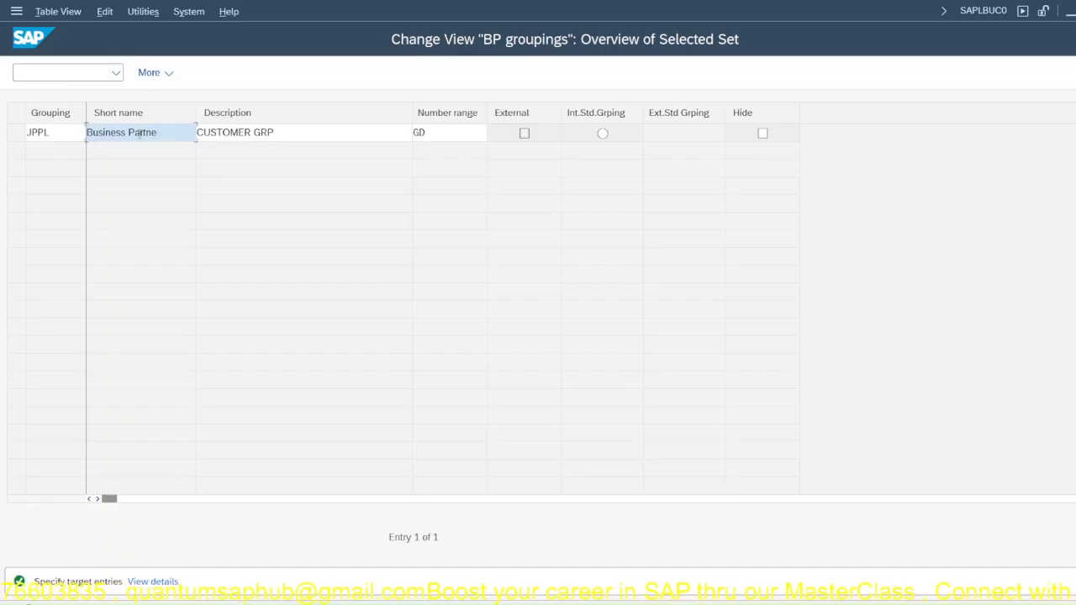
pyautogui.press('BackSpace')
pyautogui.press('BackSpace')
pyautogui.press('BackSpace')
pyautogui.press('BackSpace')
pyautogui.press('BackSpace')
pyautogui.press('BackSpace')
pyautogui.press('BackSpace')
pyautogui.press('BackSpace')
pyautogui.press('BackSpace')
pyautogui.press('BackSpace')
pyautogui.press('BackSpace')
pyautogui.press('BackSpace')
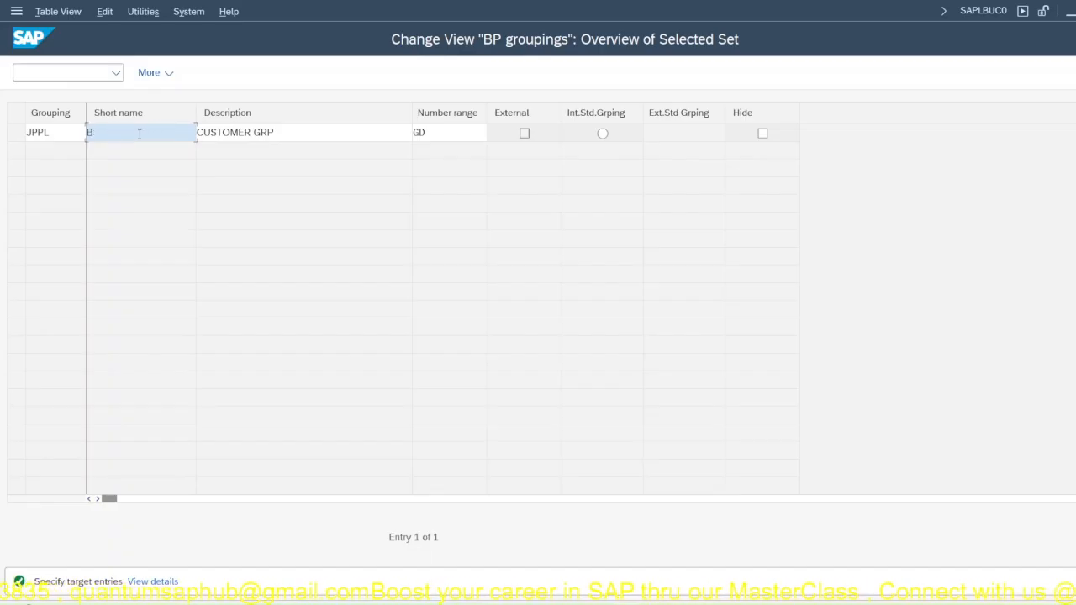
pyautogui.write('P-JPPL')
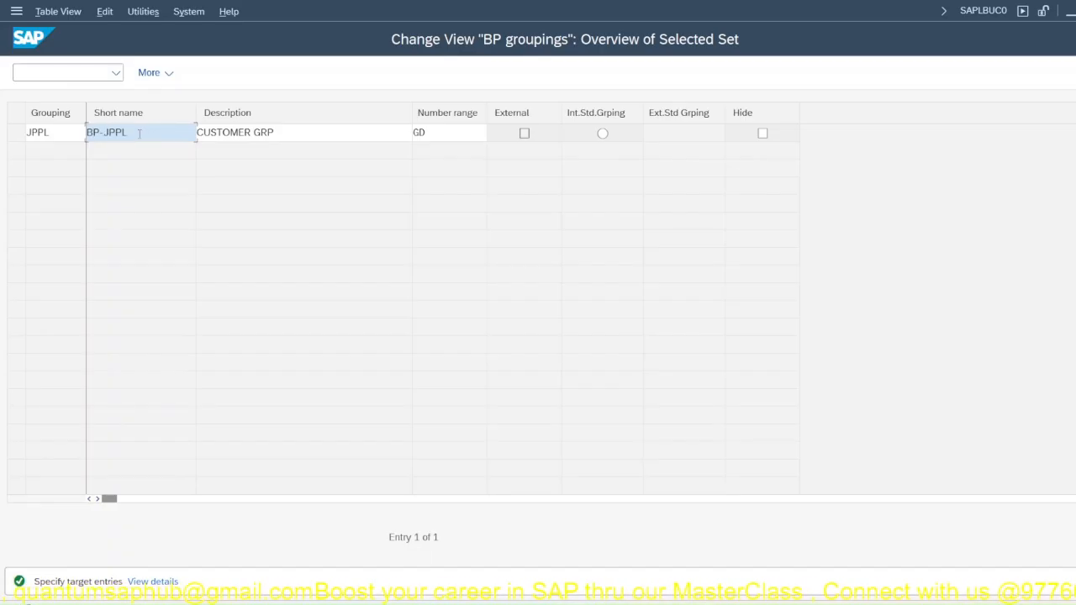
# Step: Set the description of the JPPL grouping to Business Partner-JPPL
pyautogui.press('Tab')
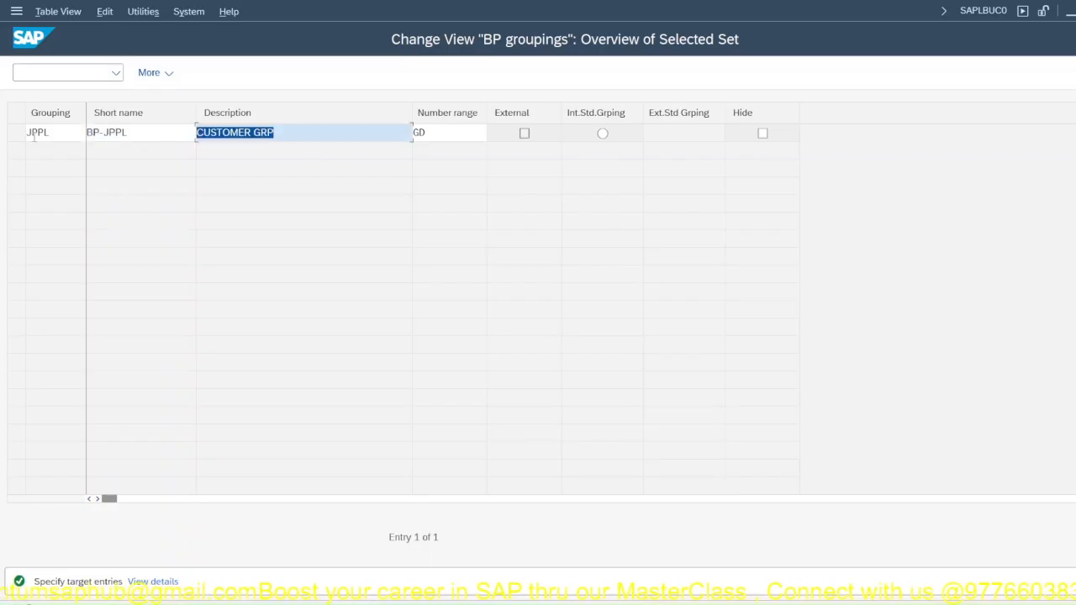
pyautogui.write('Busines')
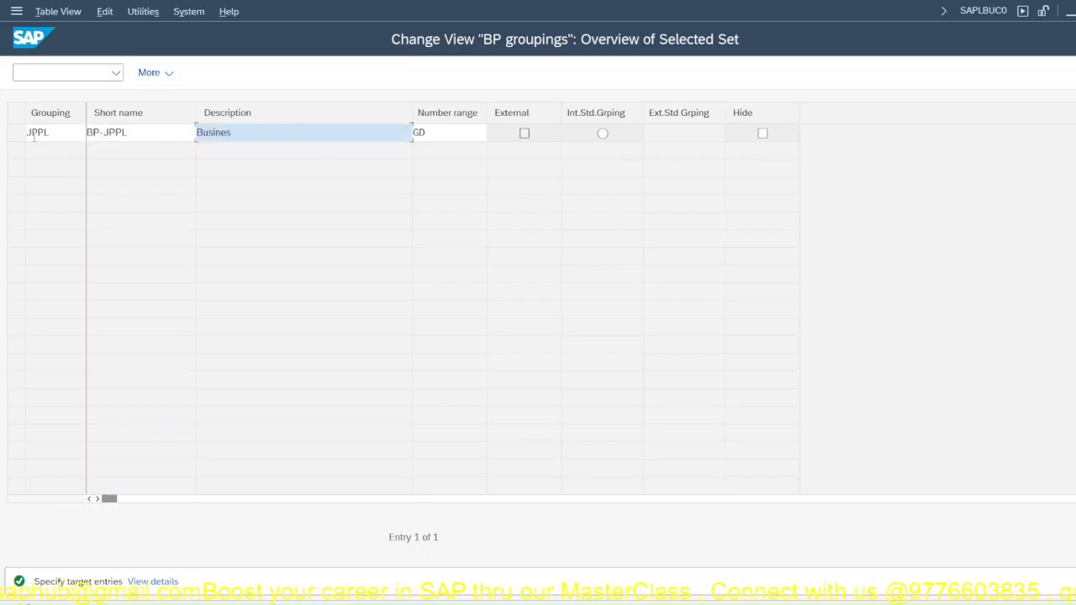
pyautogui.write('s Pa')
pyautogui.press('BackSpace')
pyautogui.press('BackSpace')
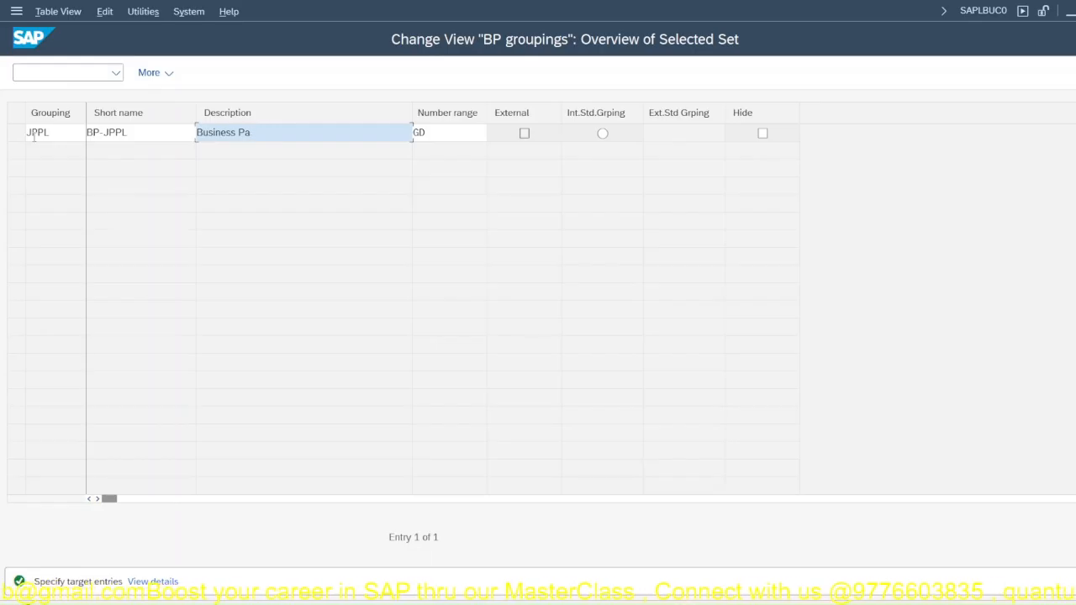
pyautogui.write('rtner')
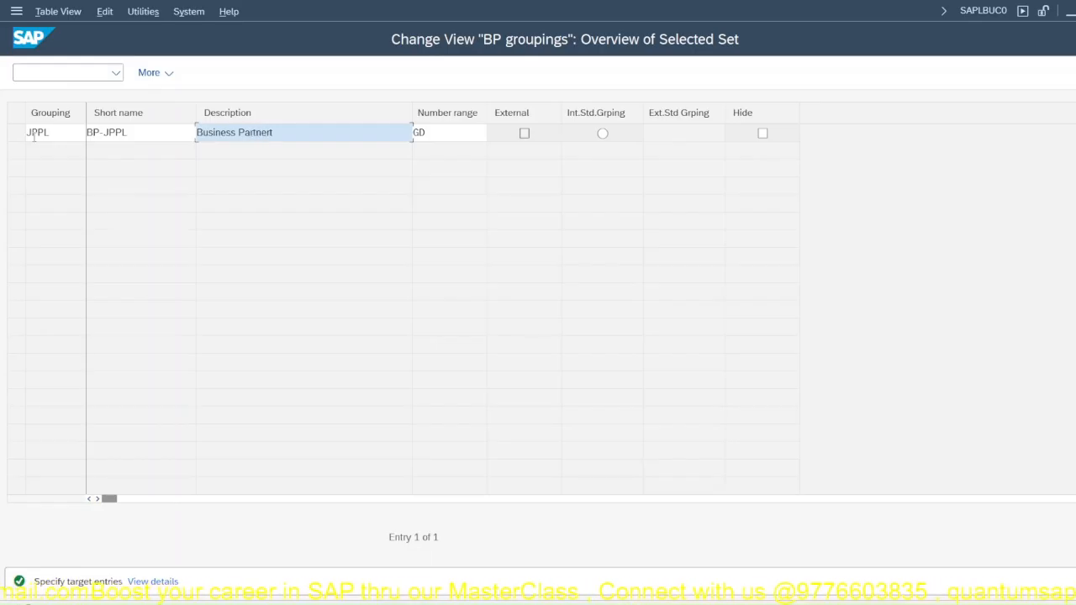
pyautogui.write('-JPPL')
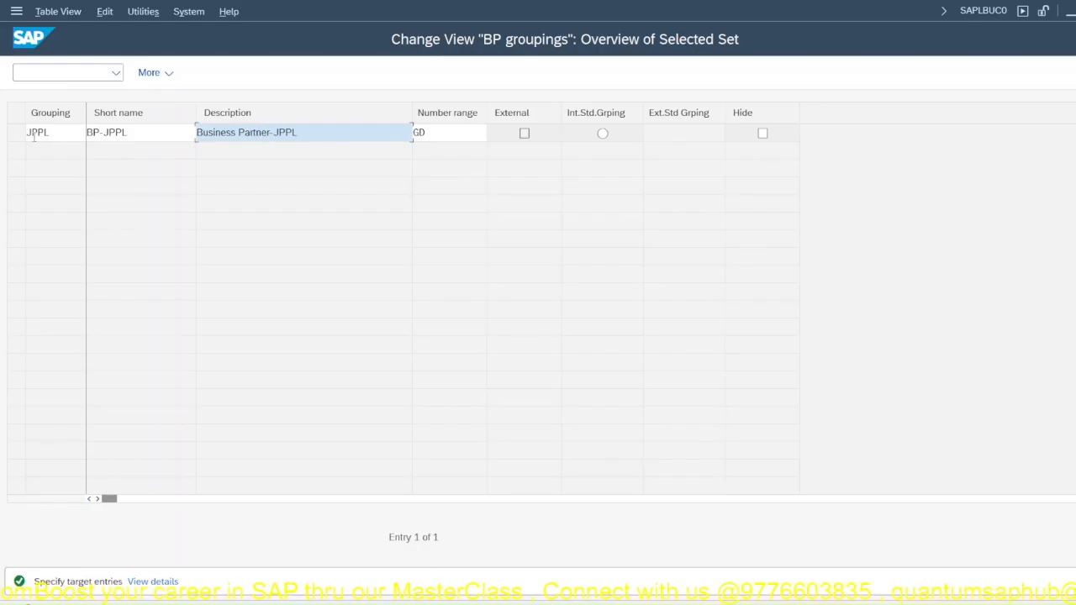
# Step: Accept the copied JPPL grouping with its number range kept as copied, and save the BP groupings
pyautogui.press('Tab')
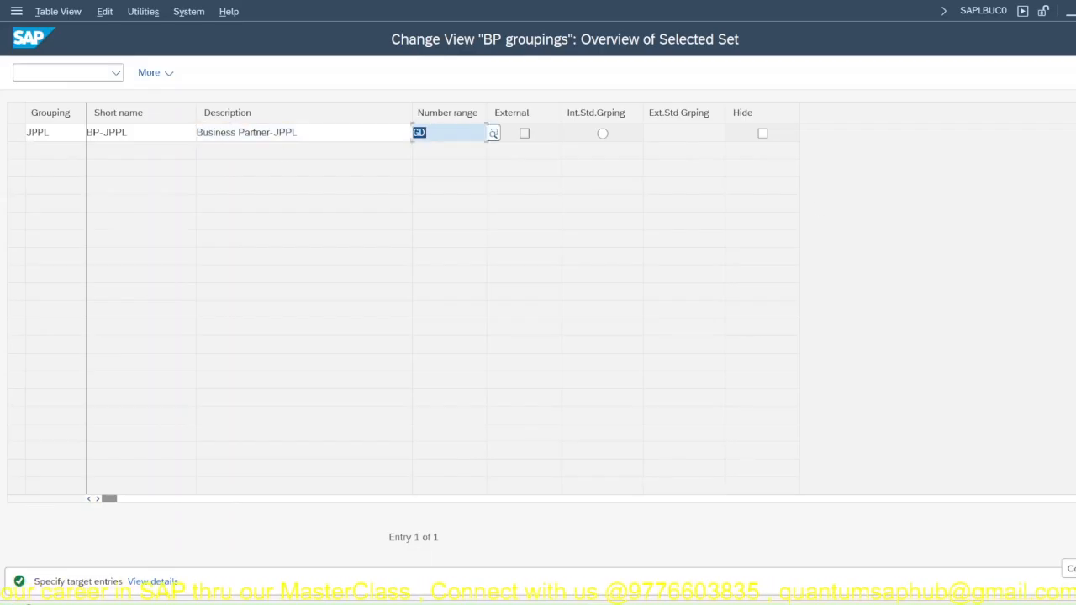
pyautogui.press('Return')
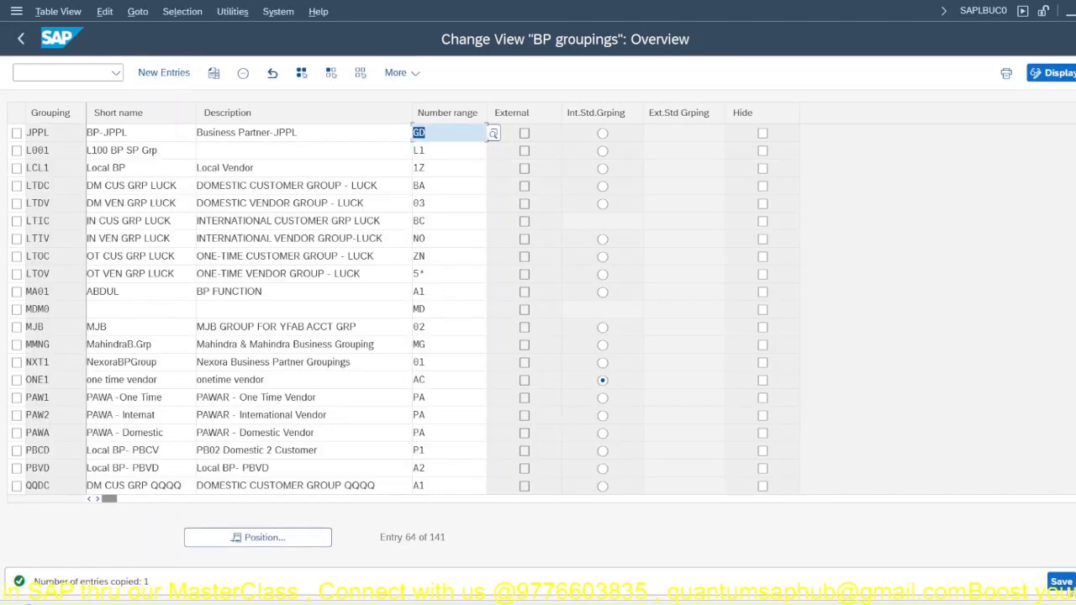
pyautogui.click(1060, 581)
pyautogui.click(376, 324)
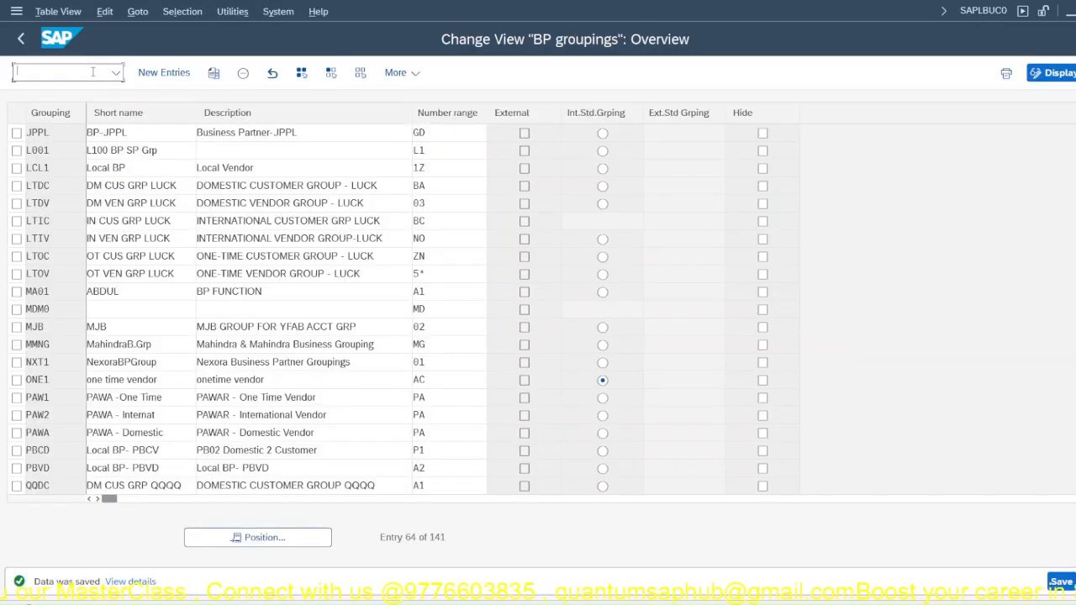
# Step: Switch to transaction BUCF and open the BU_PARTNER number range intervals for editing
pyautogui.write('/n')
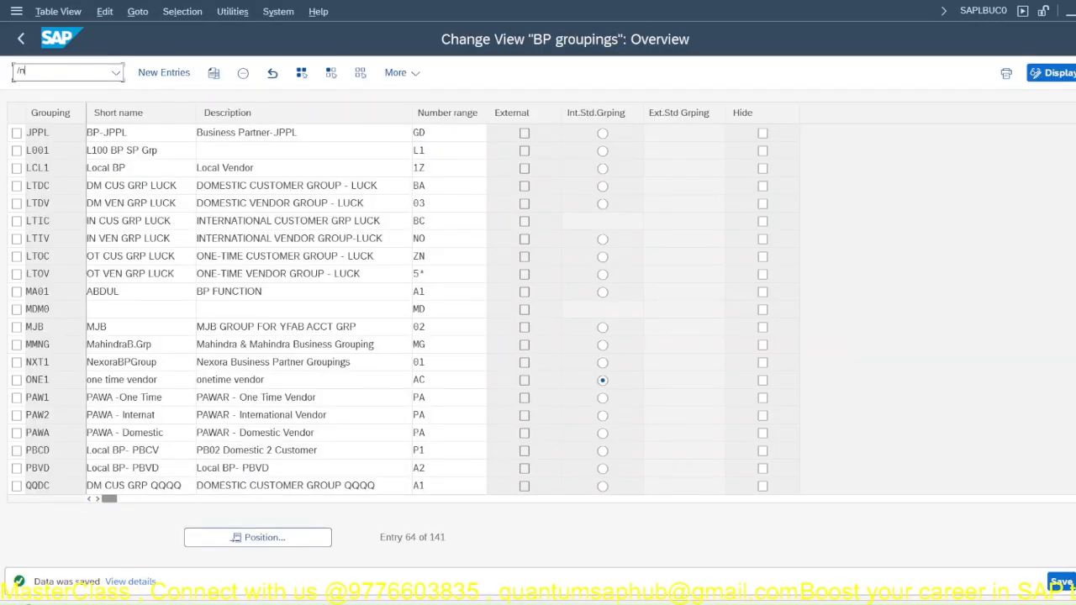
pyautogui.write('b')
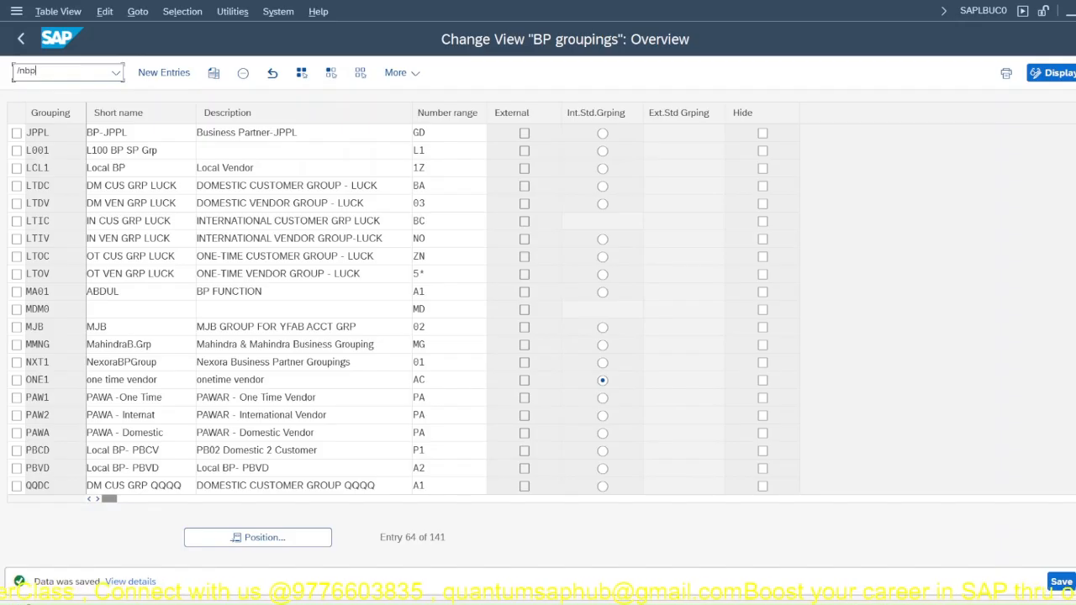
pyautogui.write('u')
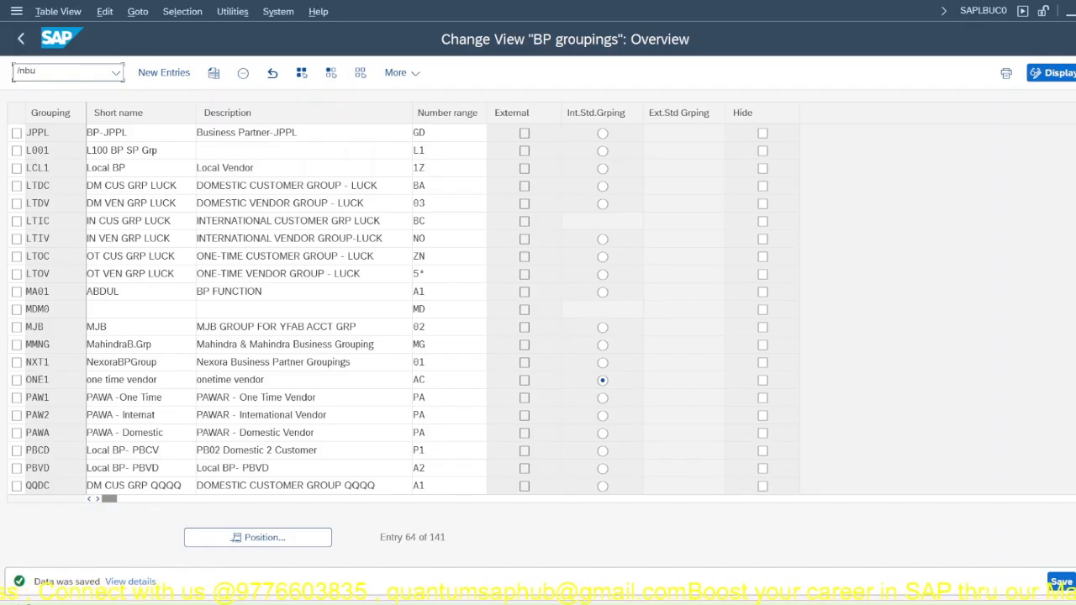
pyautogui.write('cf')
pyautogui.press('Return')
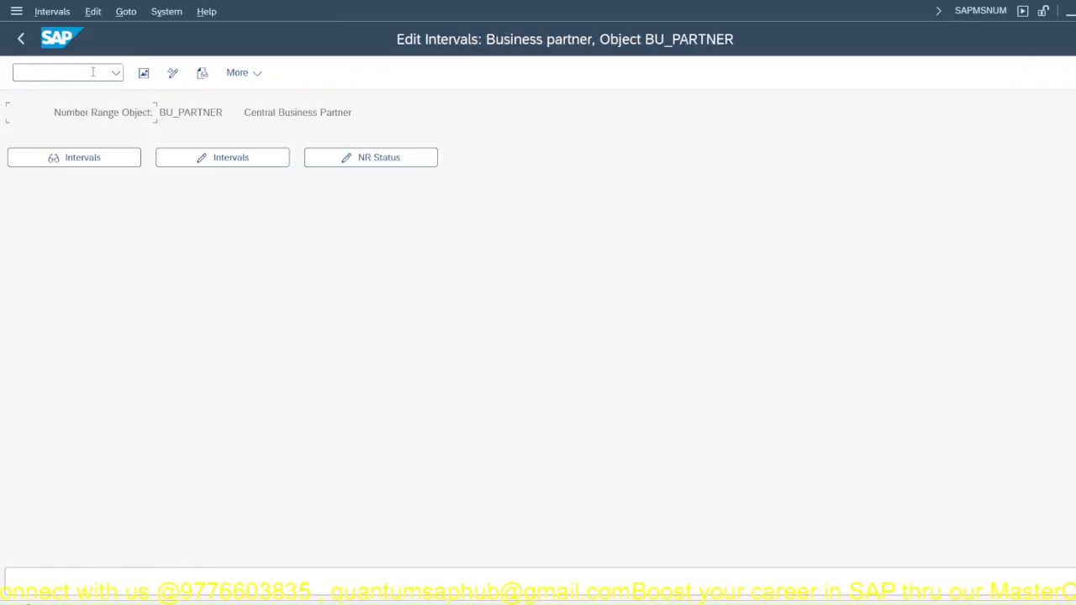
pyautogui.click(249, 156)
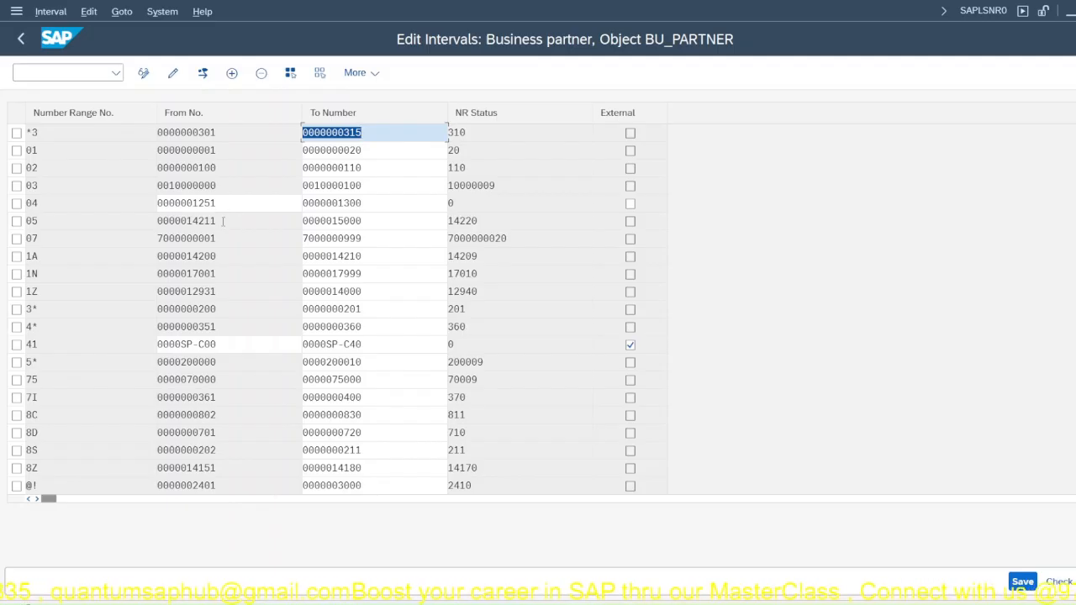
# Step: Look through the existing BU_PARTNER intervals to check which number range keys and number blocks are already used
pyautogui.scroll(-1, 505, 354)
pyautogui.scroll(-5, 504, 354)
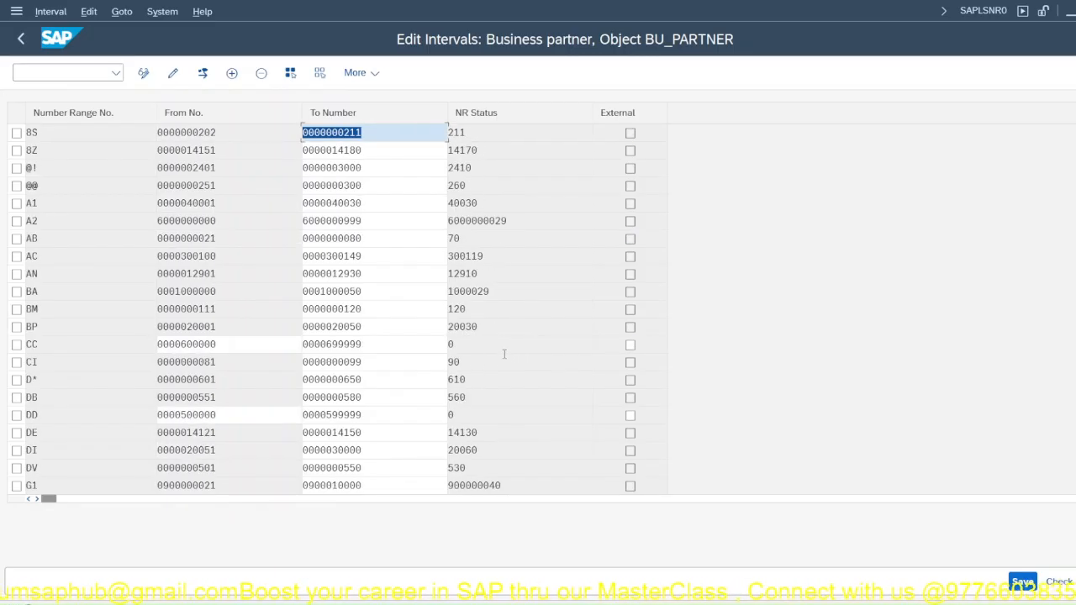
pyautogui.scroll(-6, 504, 354)
pyautogui.scroll(-3, 504, 354)
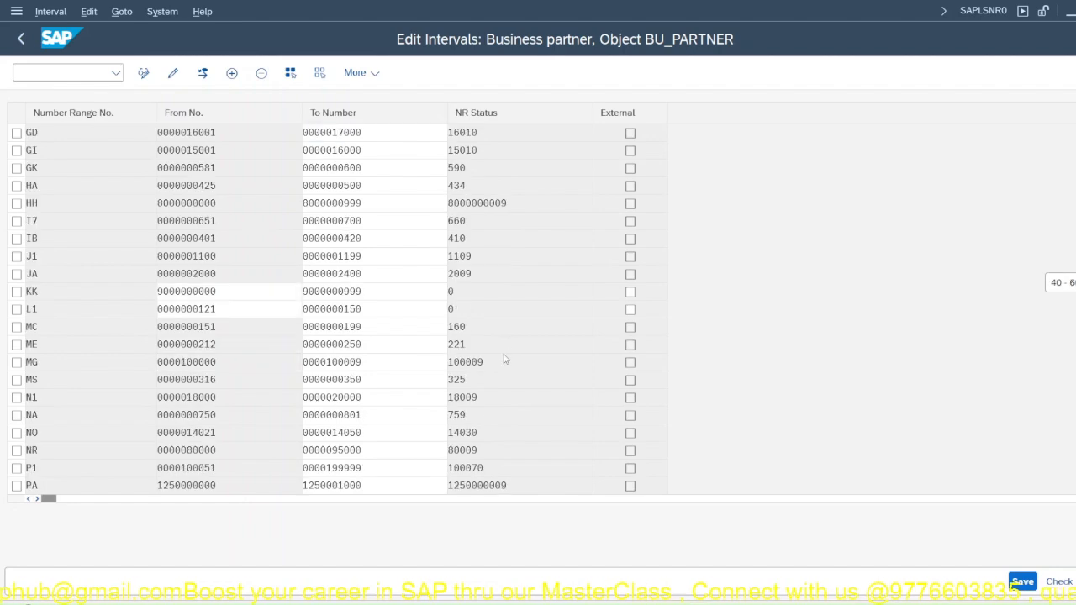
pyautogui.scroll(-4, 505, 354)
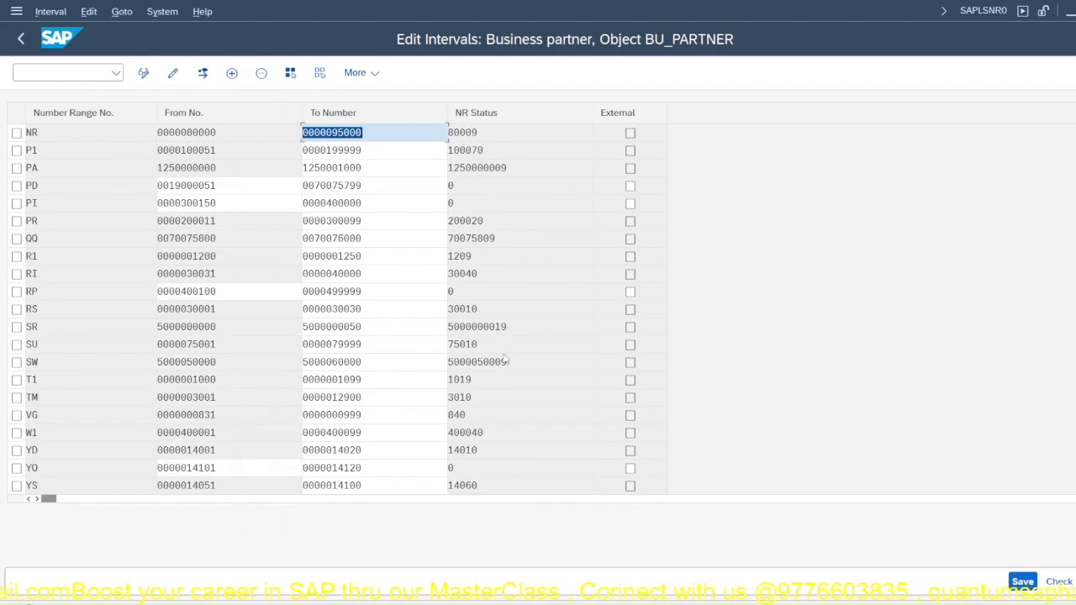
pyautogui.scroll(-1, 504, 354)
pyautogui.scroll(-3, 504, 354)
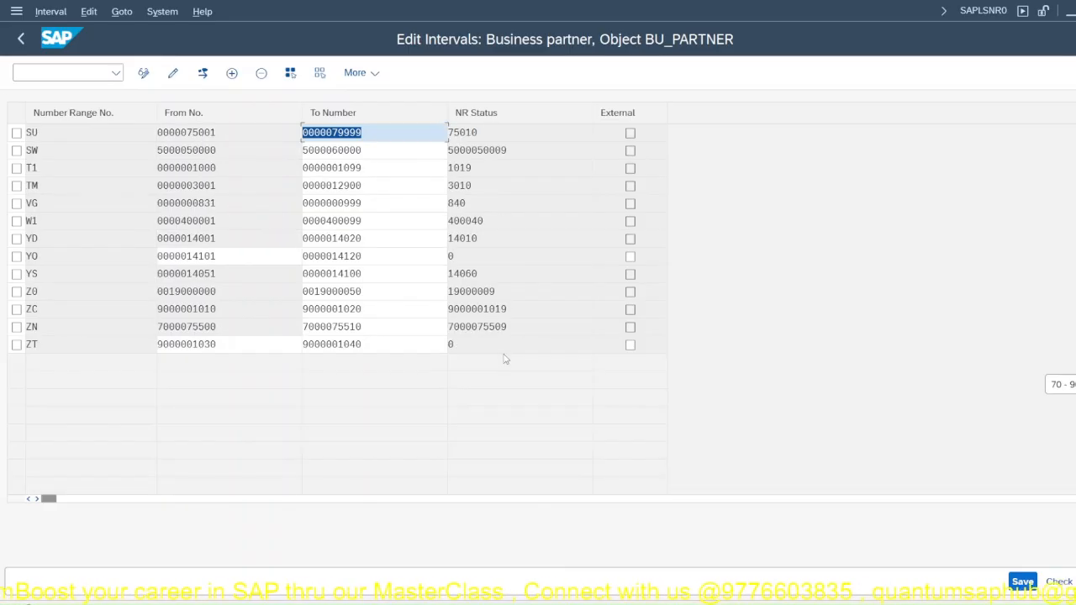
pyautogui.scroll(4, 505, 354)
pyautogui.scroll(13, 145, 186)
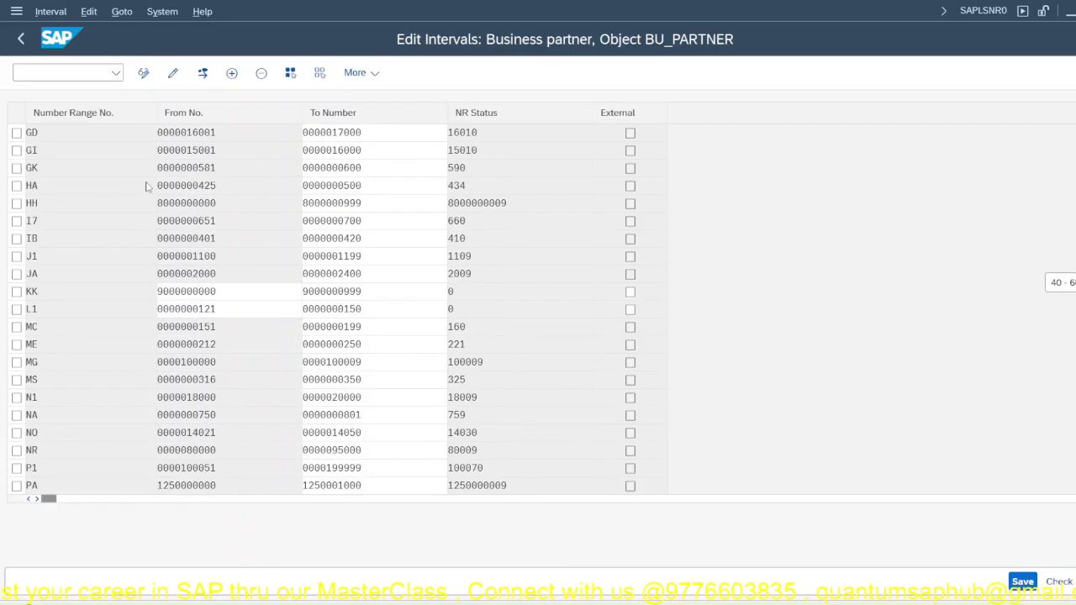
pyautogui.scroll(7, 146, 186)
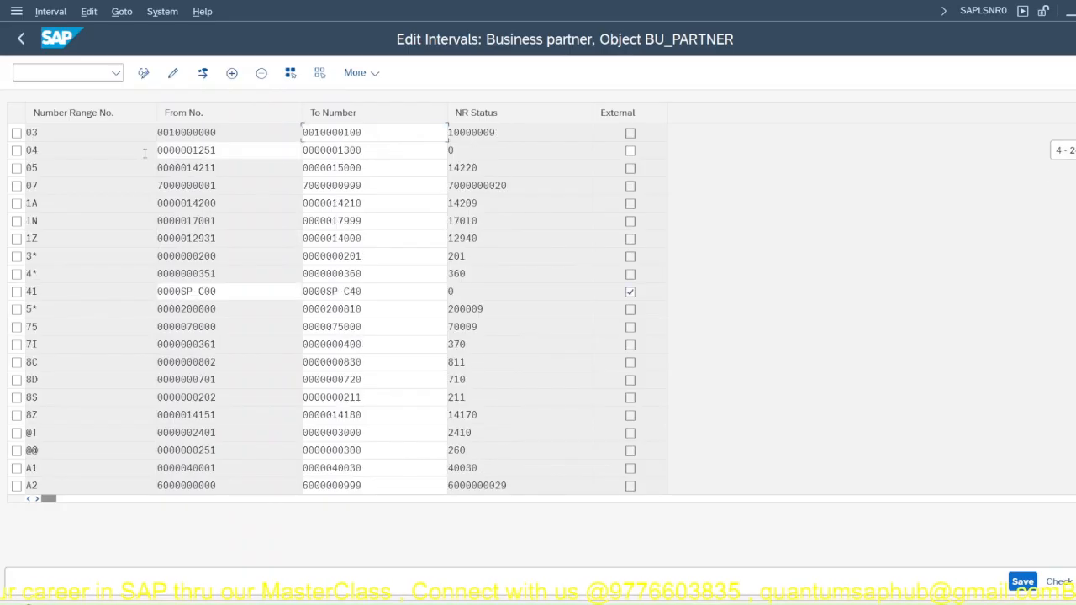
# Step: Insert a BU_PARTNER interval with number range number JA
pyautogui.click(232, 73)
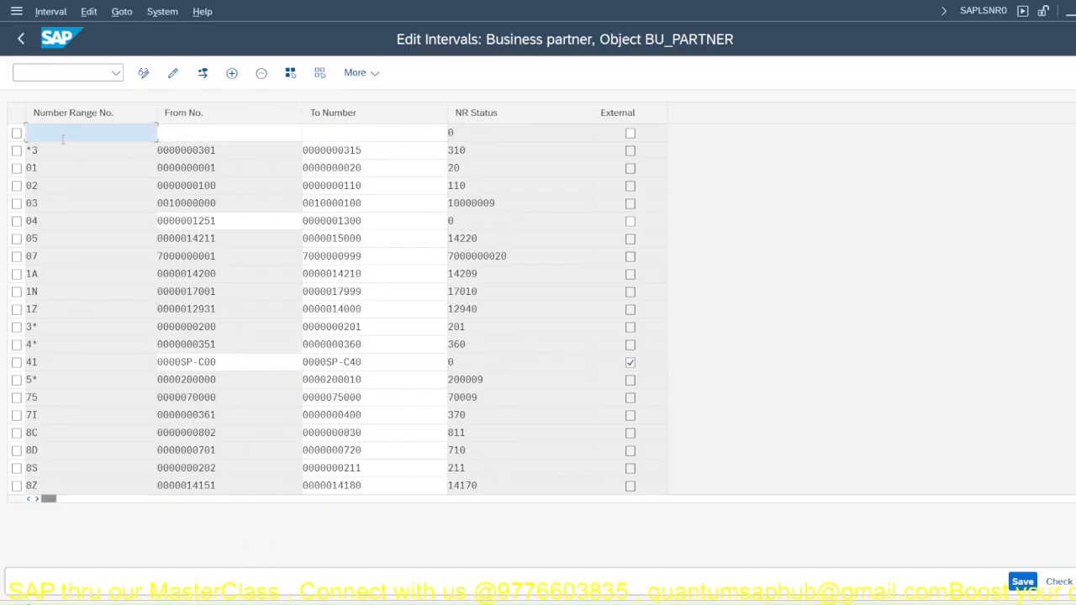
pyautogui.write('JA')
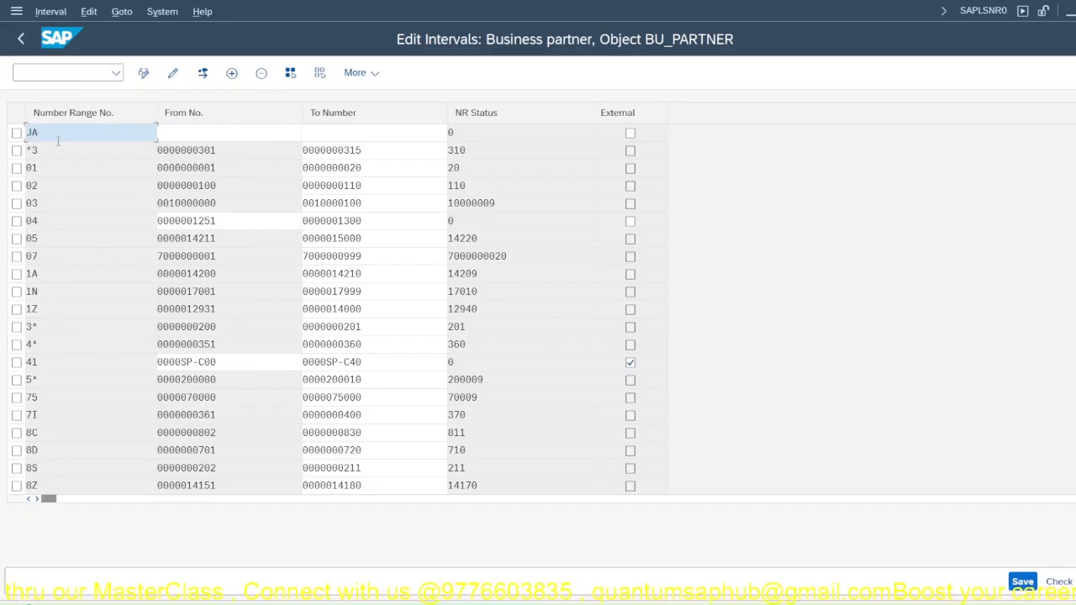
pyautogui.press('Return')
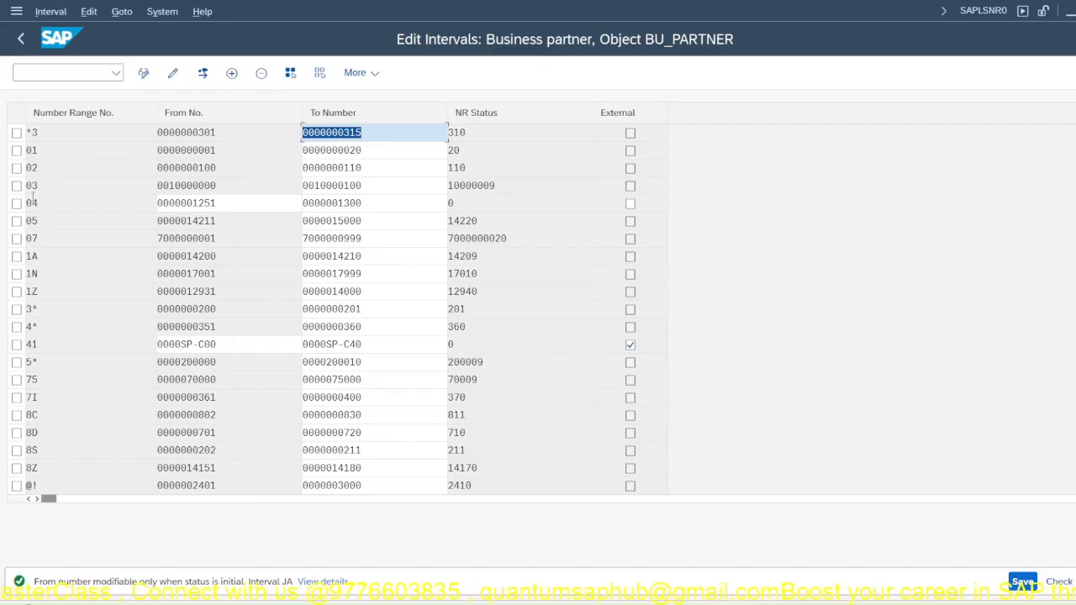
pyautogui.scroll(-6, 146, 363)
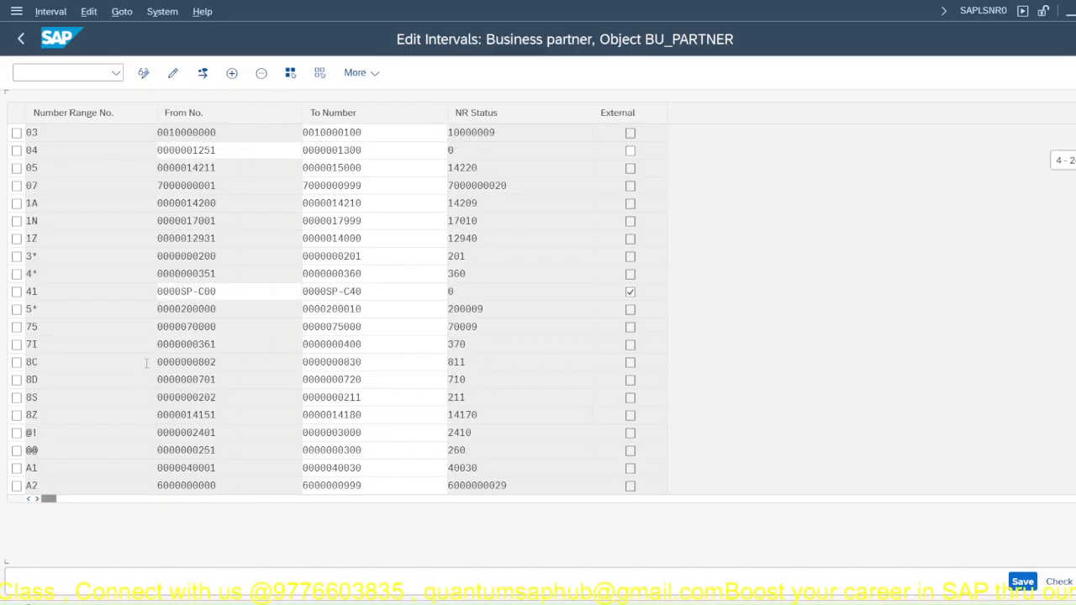
pyautogui.scroll(-4, 146, 363)
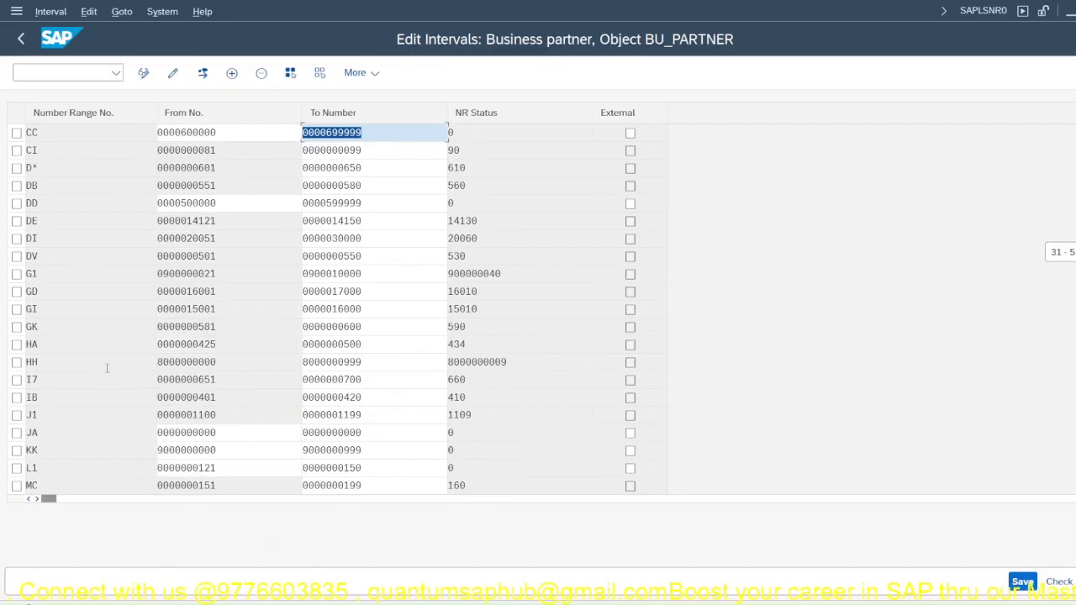
pyautogui.scroll(-1, 107, 367)
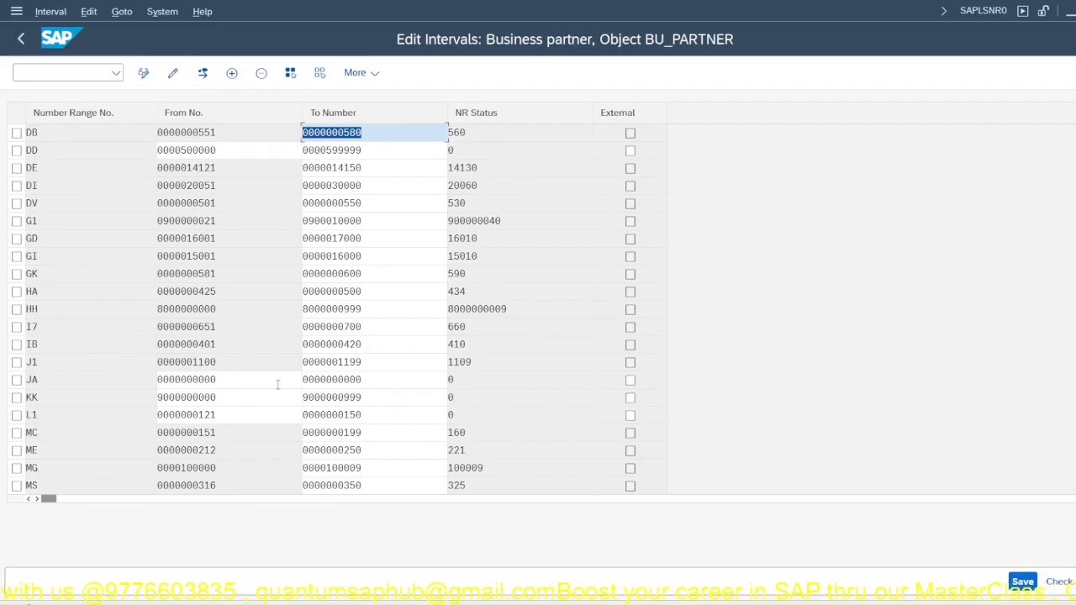
pyautogui.moveTo(216, 380); pyautogui.dragTo(132, 381)
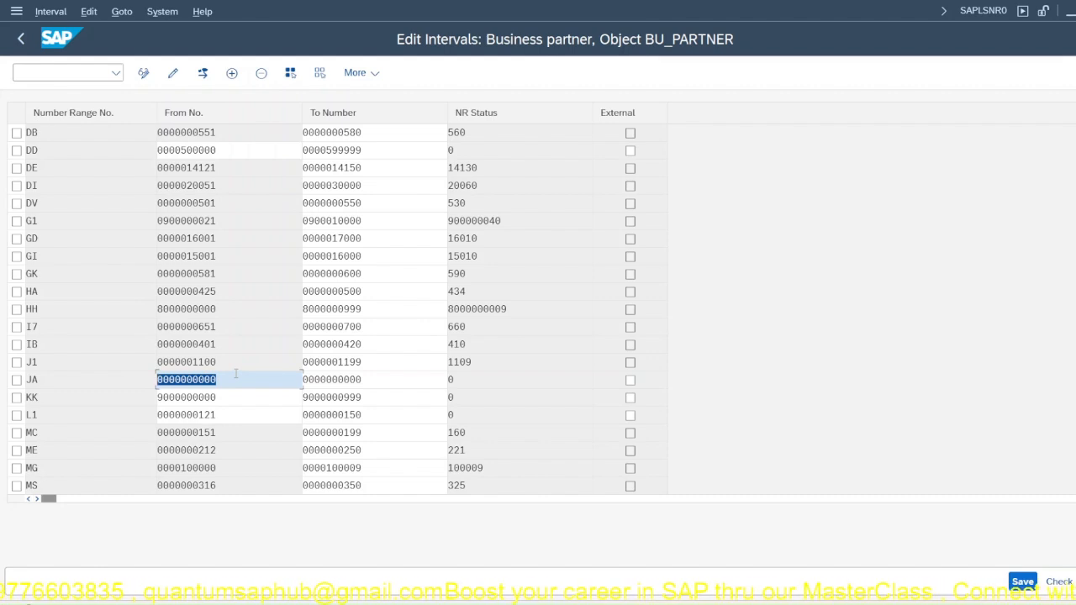
pyautogui.write('00000')
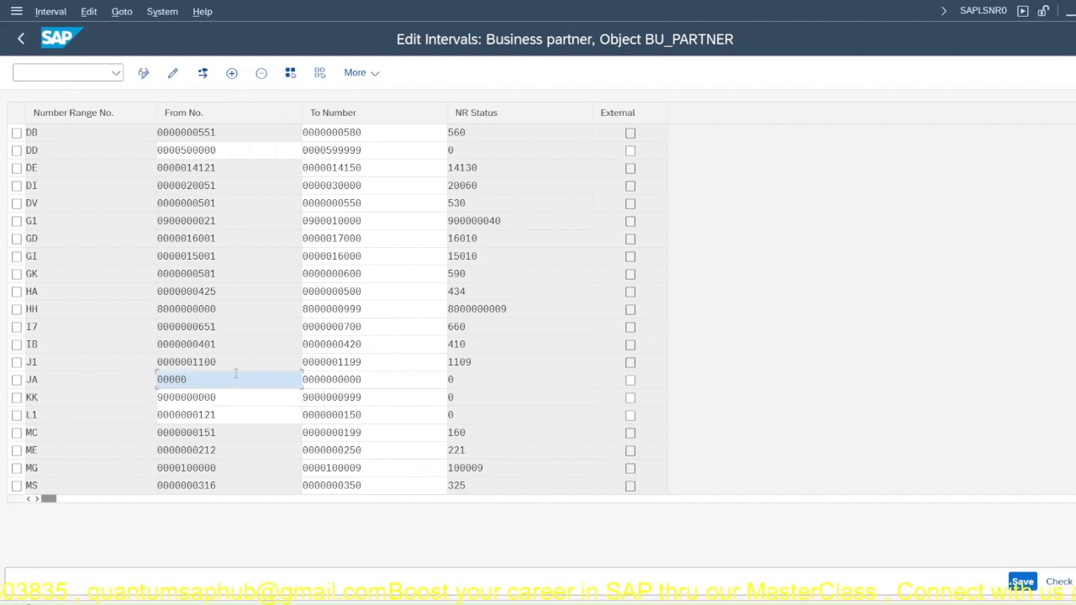
pyautogui.write('60000')
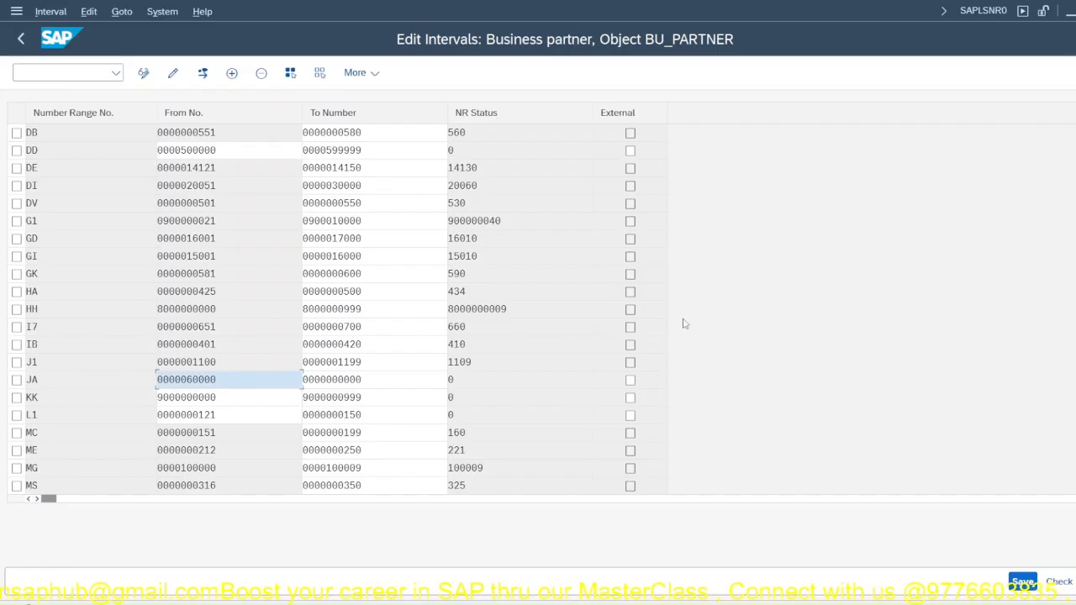
pyautogui.click(328, 379)
pyautogui.moveTo(329, 379); pyautogui.dragTo(379, 367)
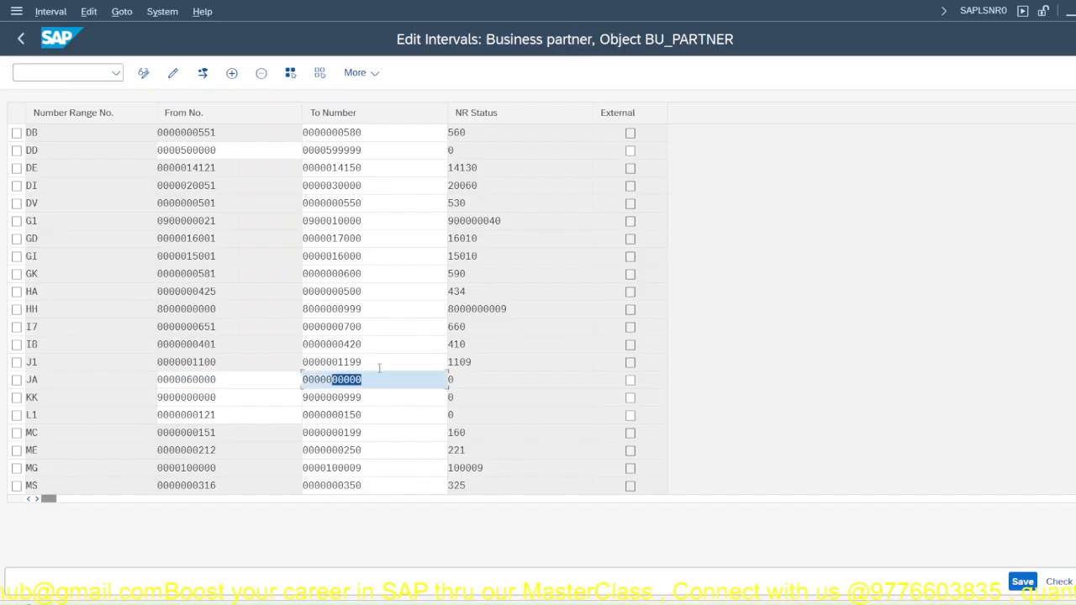
pyautogui.write('69999')
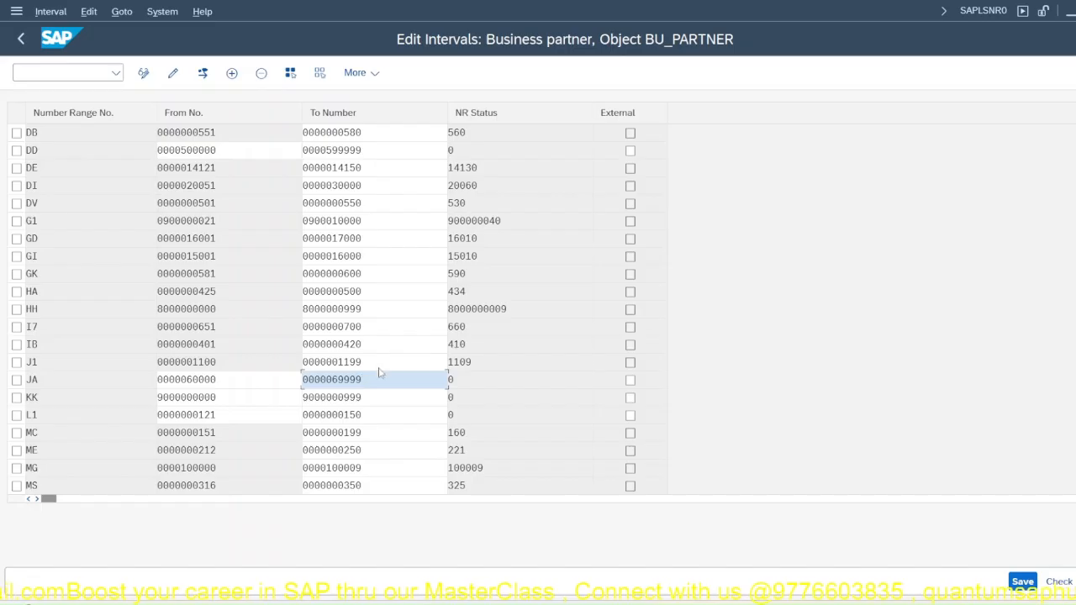
pyautogui.press('Return')
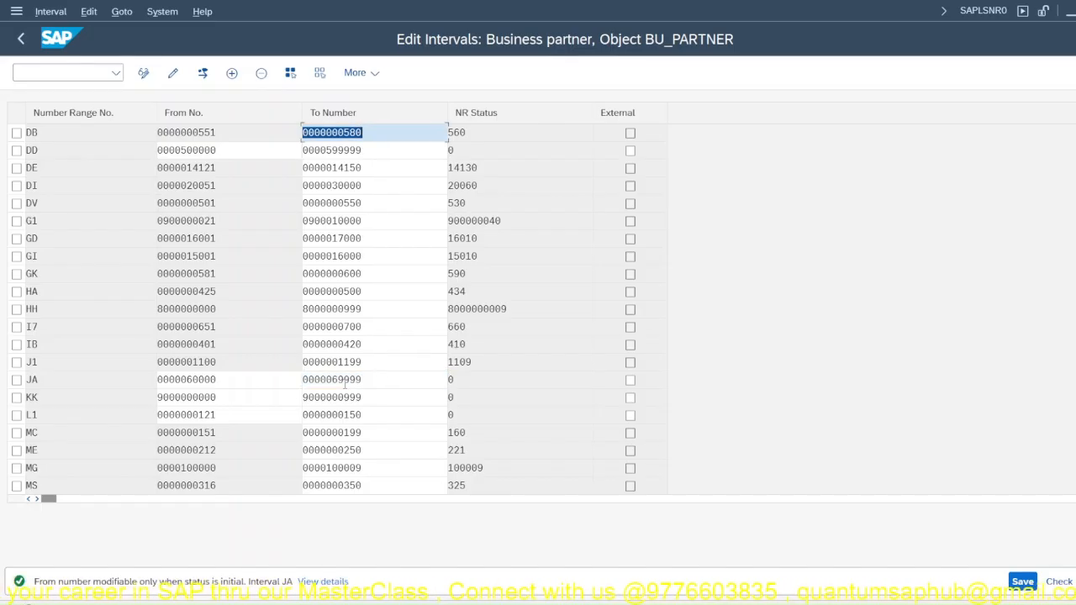
# Step: Try to save the edited JA interval, and exit interval editing without keeping the unsaved changes
pyautogui.click(365, 380)
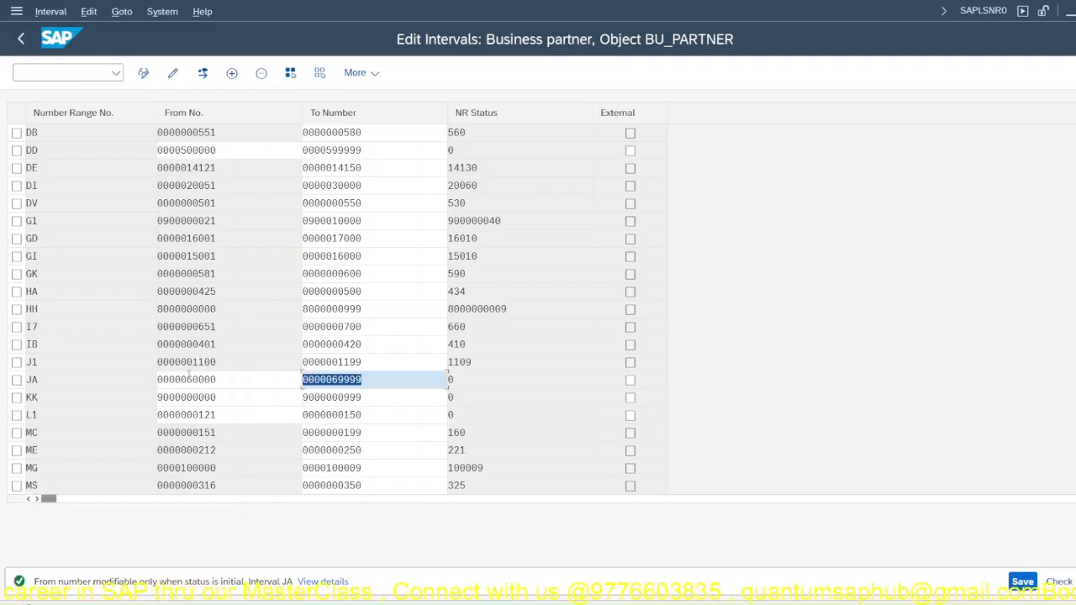
pyautogui.click(191, 379)
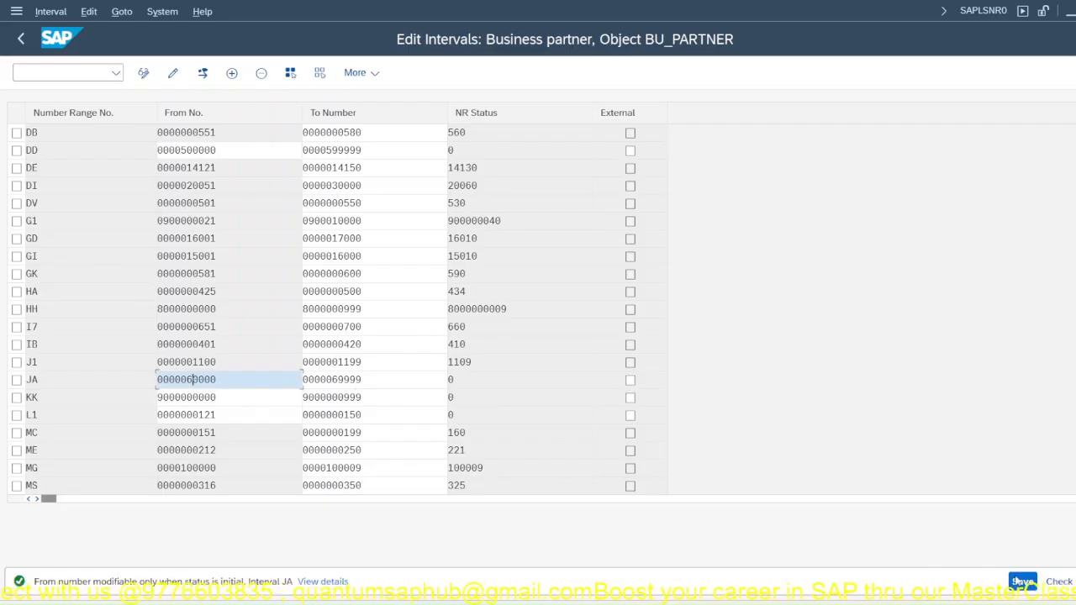
pyautogui.click(1022, 586)
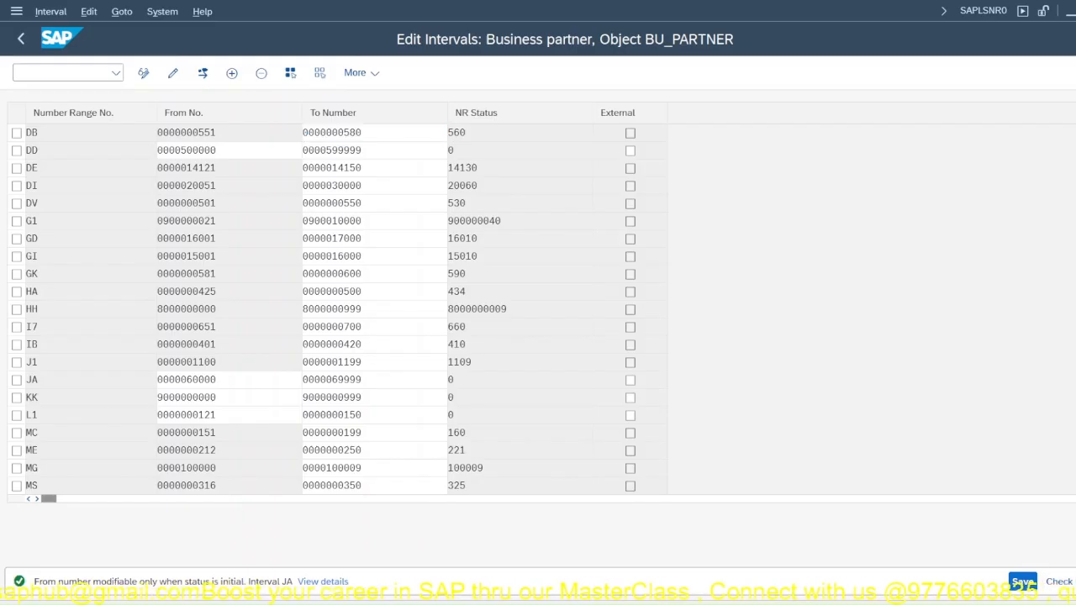
pyautogui.press('F3')
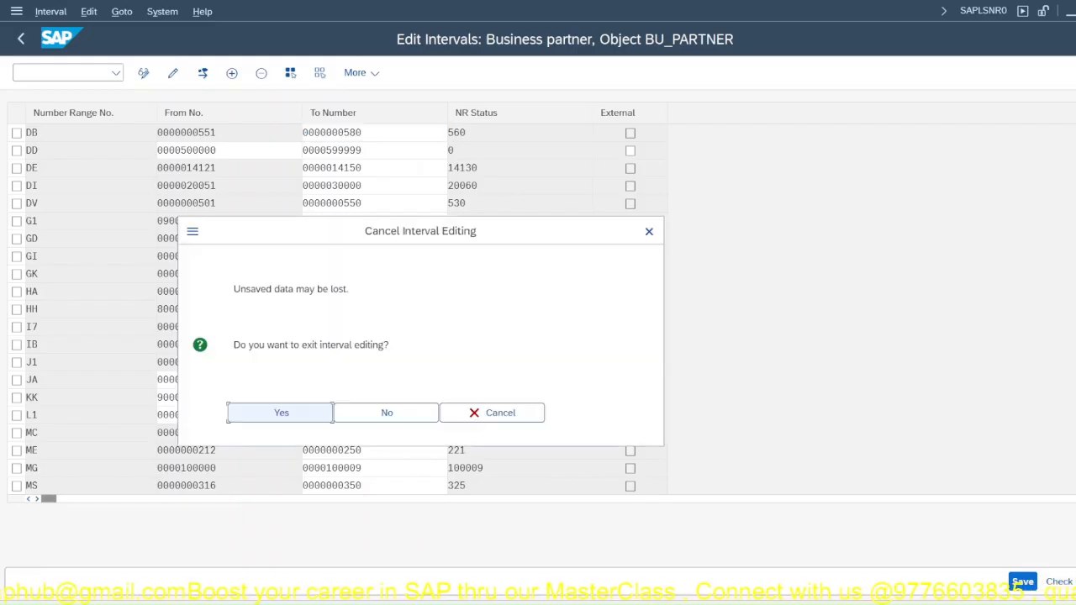
pyautogui.click(306, 413)
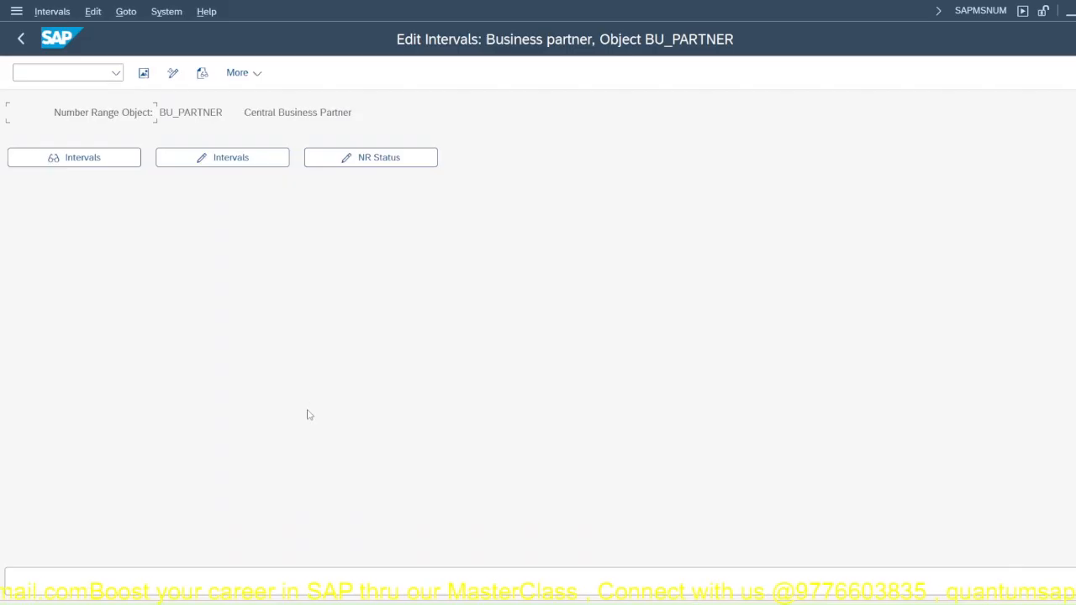
# Step: Reopen the BU_PARTNER intervals for editing and select the existing JA interval to check its number block
pyautogui.click(213, 168)
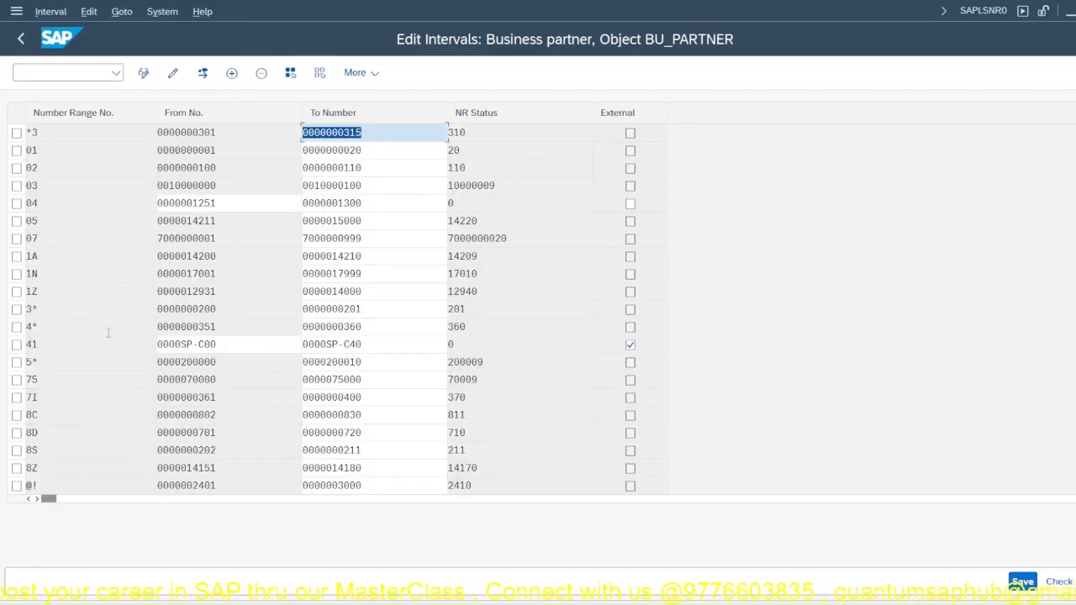
pyautogui.scroll(-2, 101, 363)
pyautogui.scroll(-5, 101, 363)
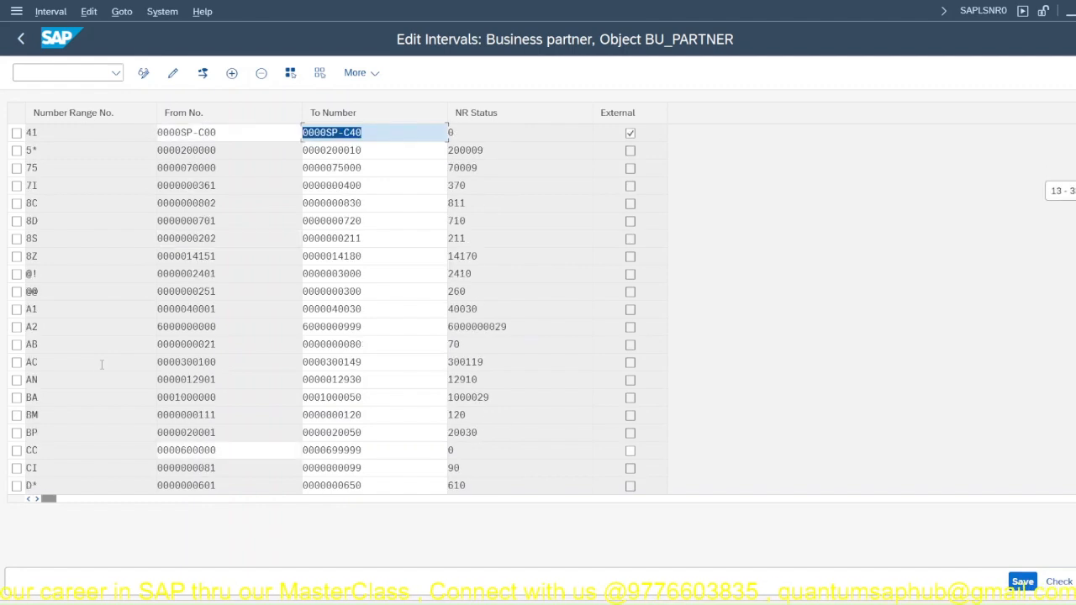
pyautogui.scroll(-3, 100, 363)
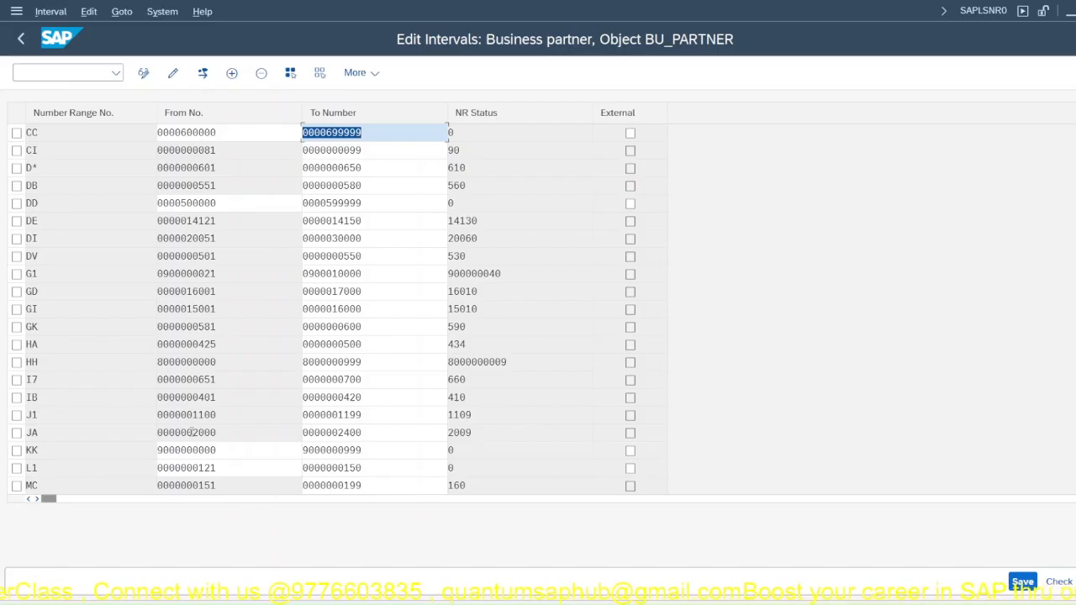
pyautogui.click(16, 432)
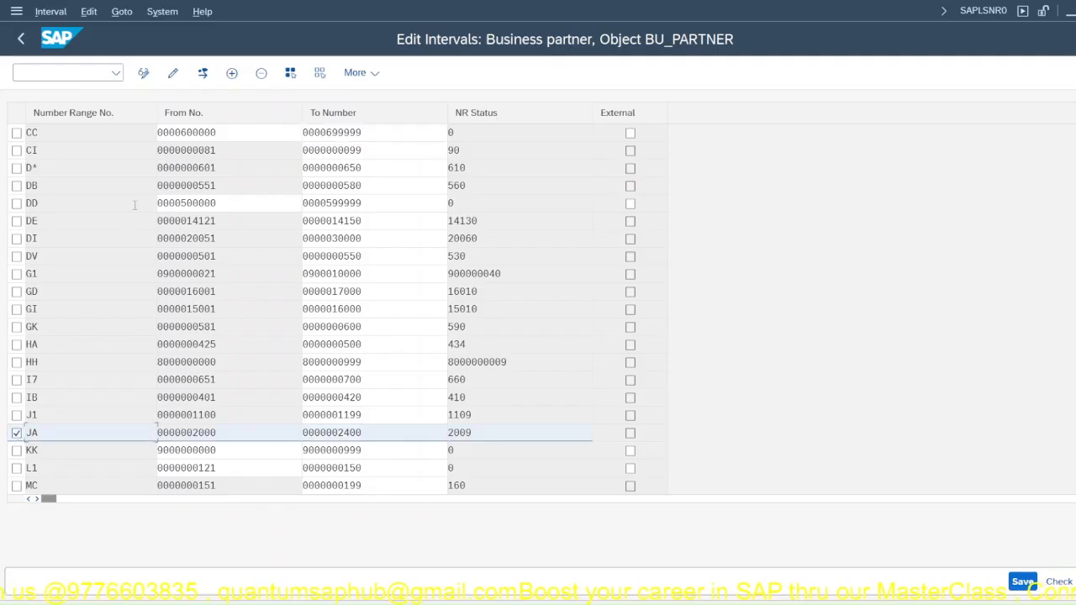
# Step: Add a new interval row for BU_PARTNER with number range number JC
pyautogui.scroll(1, 77, 145)
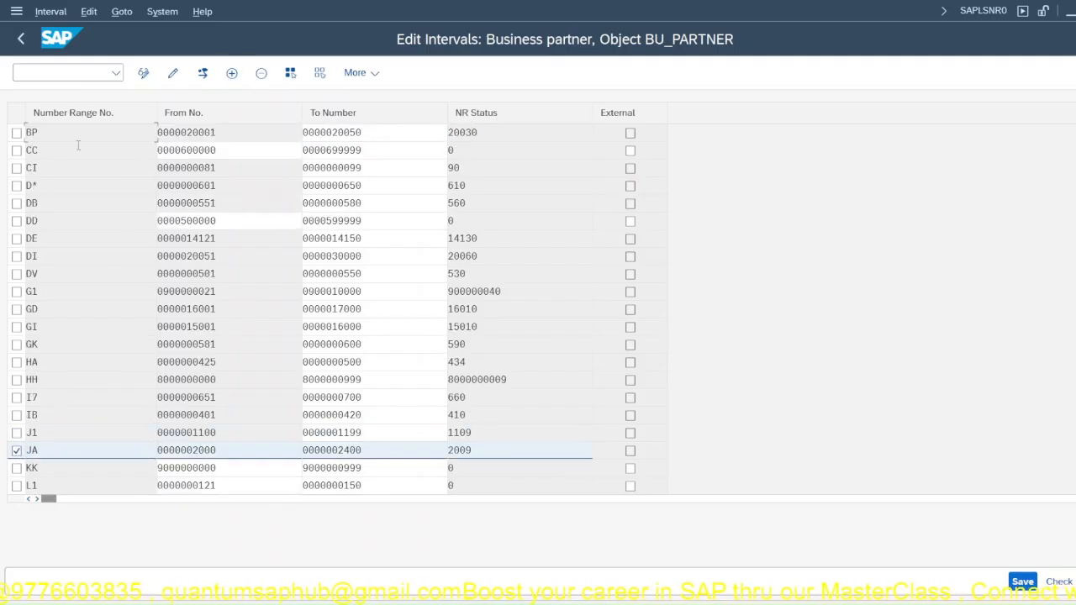
pyautogui.scroll(1, 141, 289)
pyautogui.scroll(-2, 143, 297)
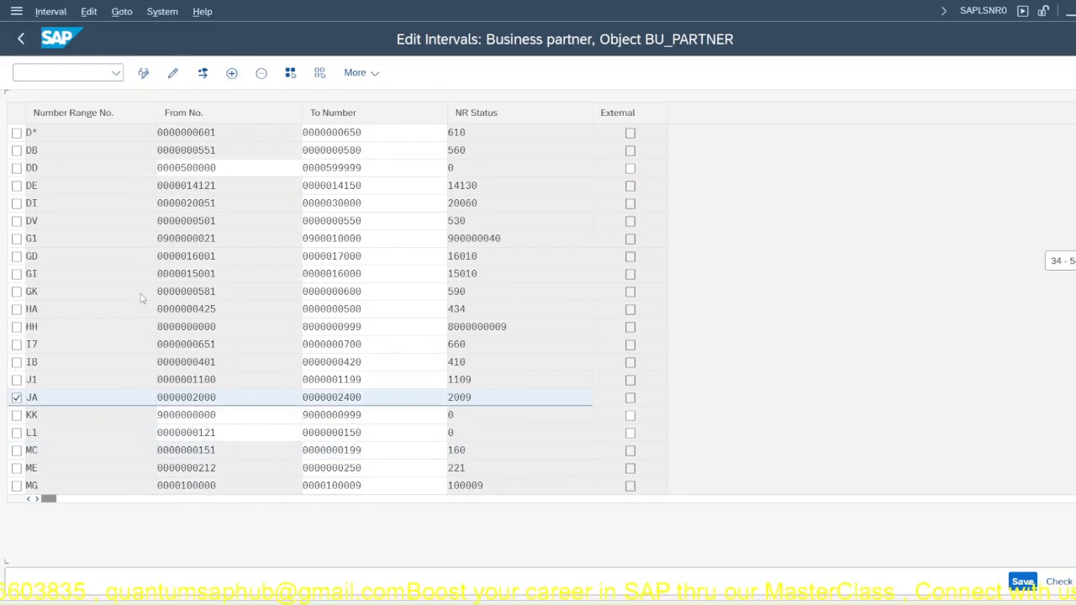
pyautogui.scroll(5, 141, 296)
pyautogui.scroll(6, 95, 173)
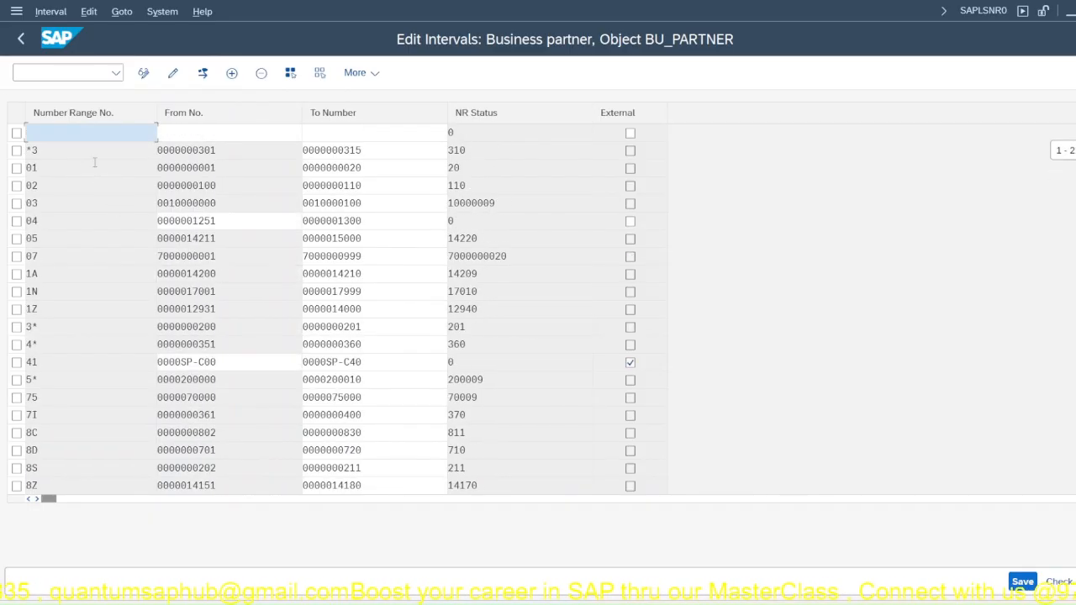
pyautogui.click(93, 134)
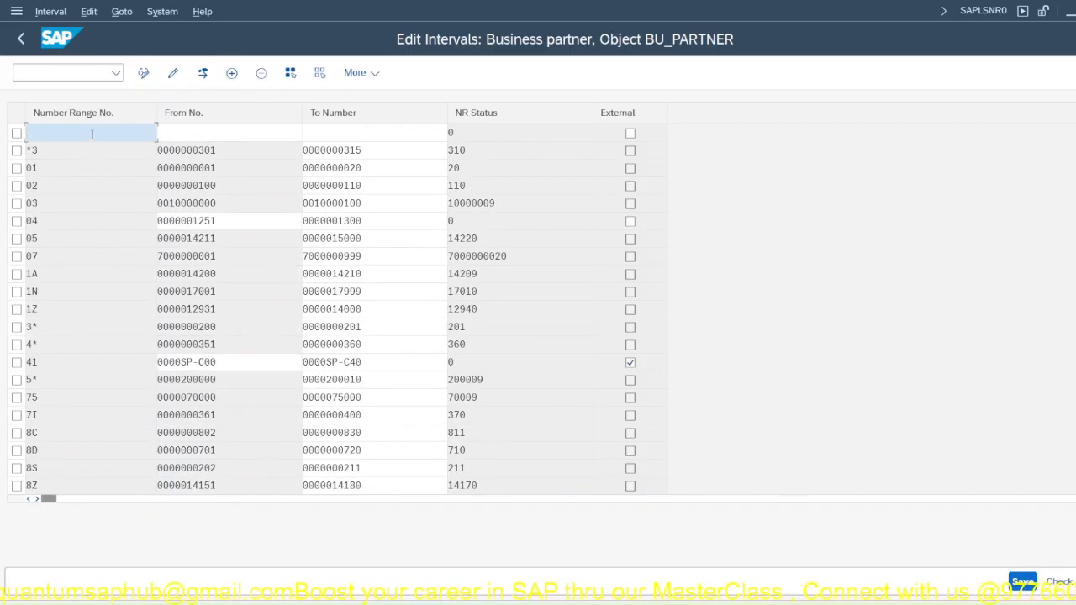
pyautogui.write('JP')
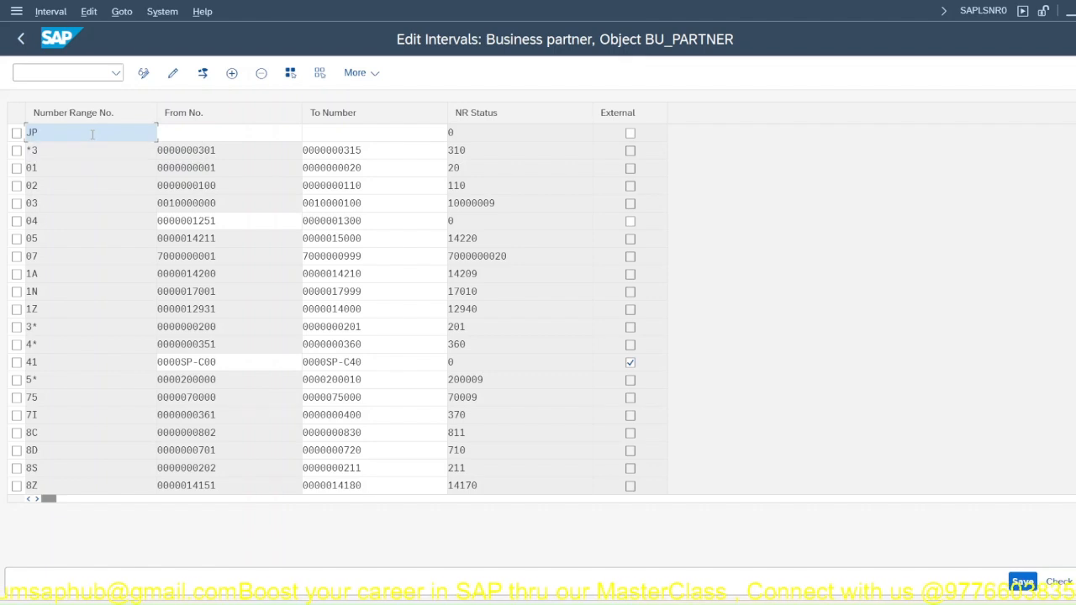
pyautogui.press('Tab')
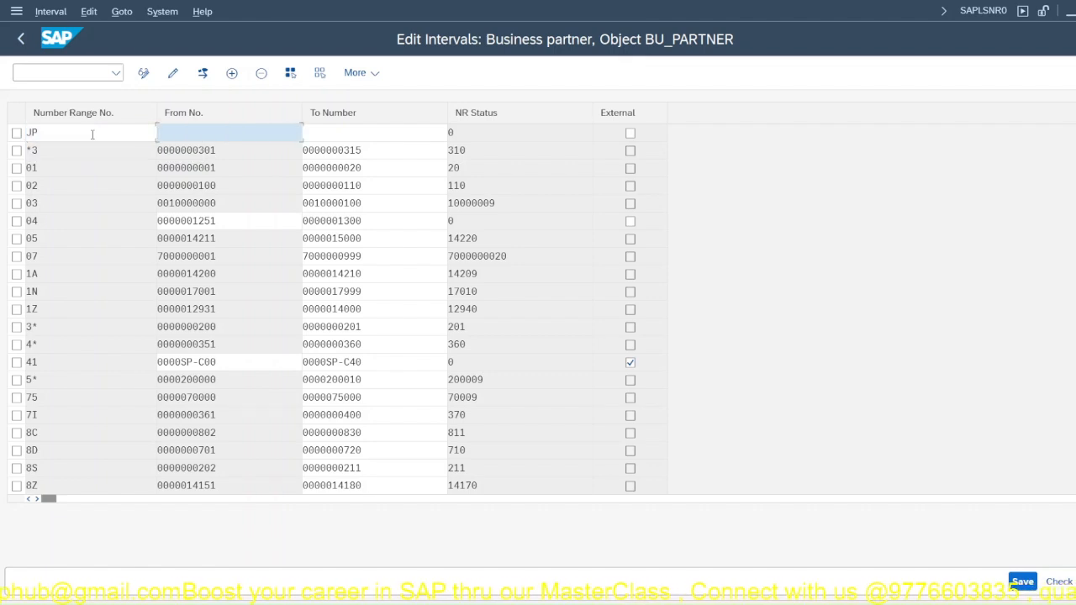
pyautogui.click(93, 134)
pyautogui.press('BackSpace')
pyautogui.write('C')
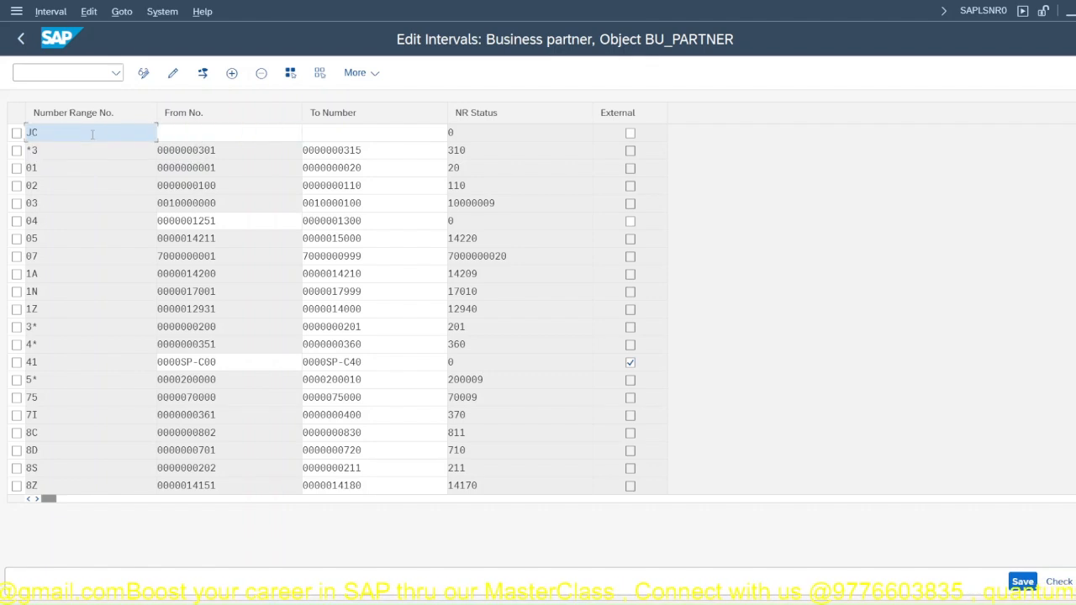
pyautogui.click(191, 129)
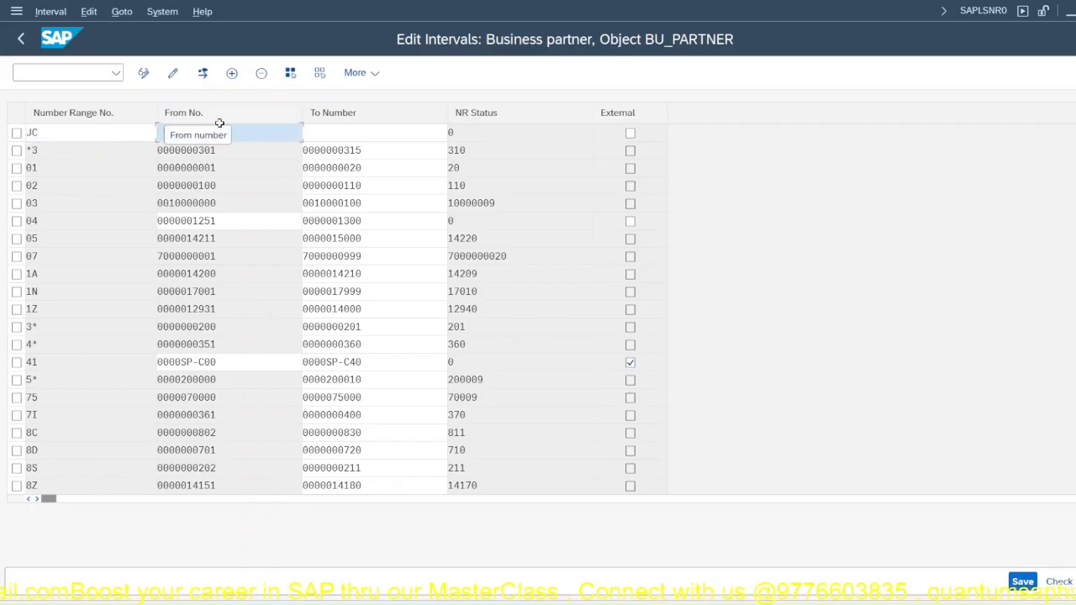
pyautogui.write('0000')
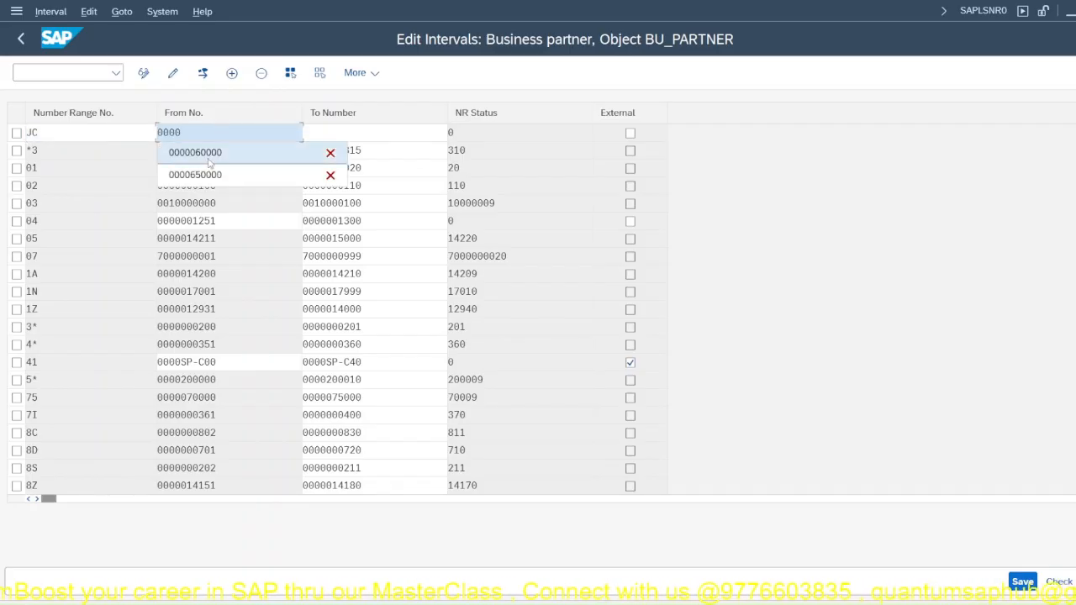
pyautogui.click(202, 153)
pyautogui.click(385, 128)
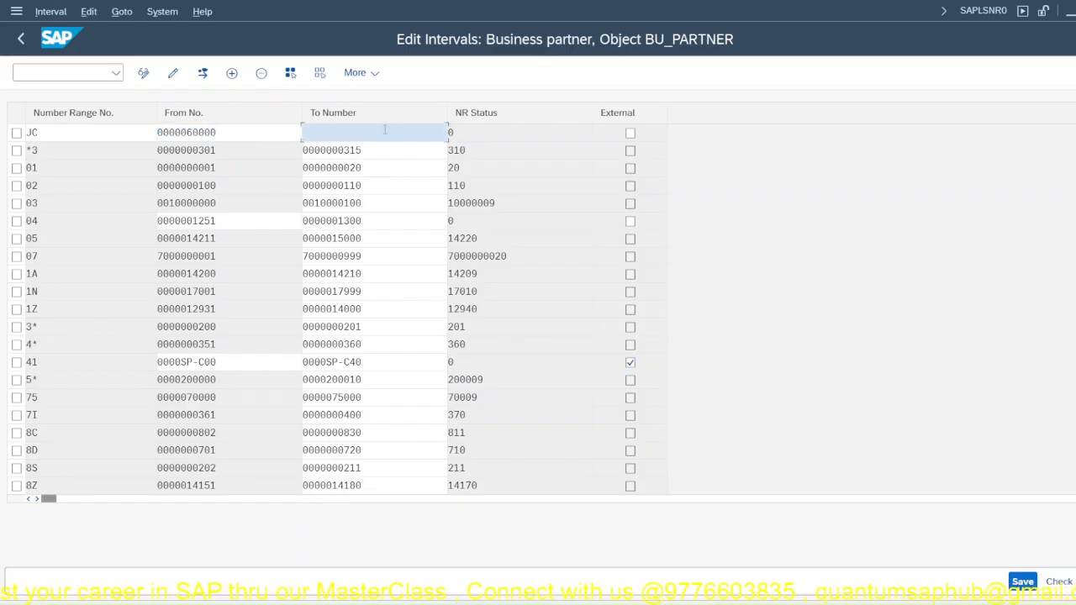
pyautogui.click(374, 150)
pyautogui.press('Return')
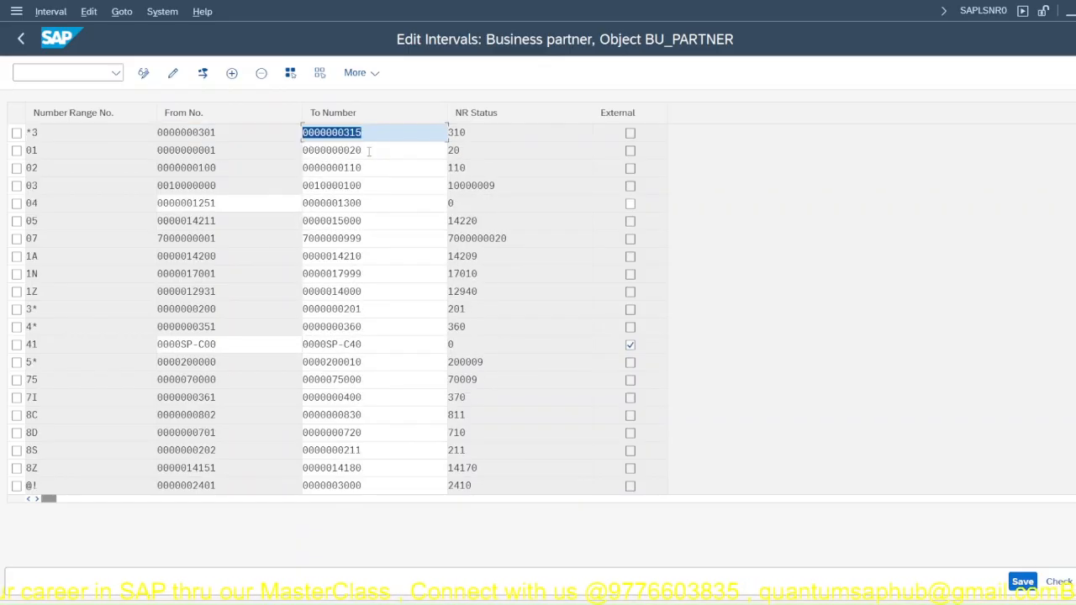
# Step: Save the BU_PARTNER interval changes with the new JC interval and acknowledge the number range transport notice
pyautogui.scroll(-8, 139, 384)
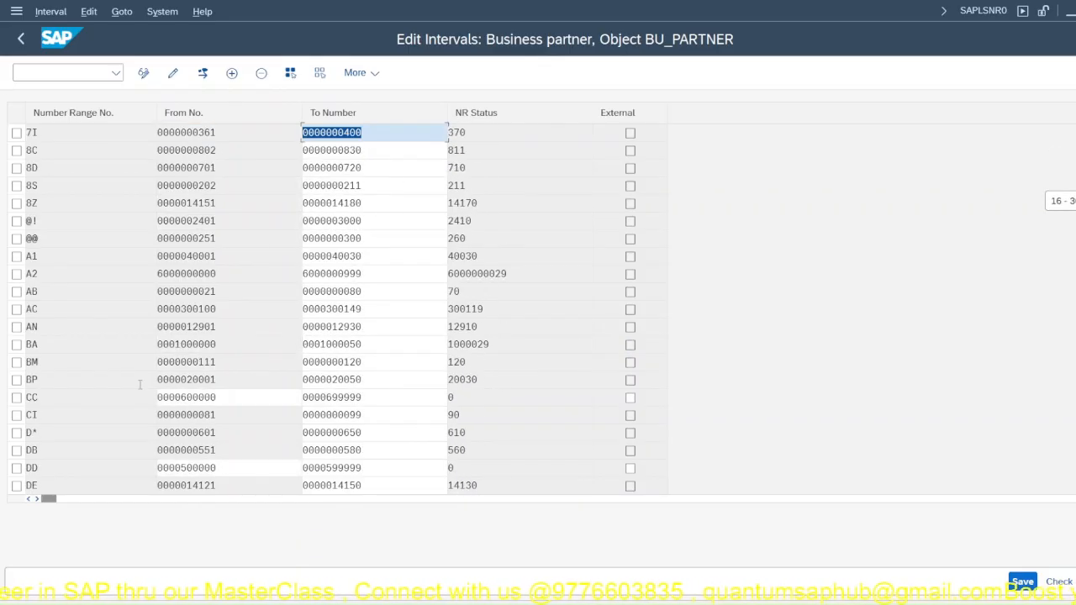
pyautogui.scroll(-2, 91, 383)
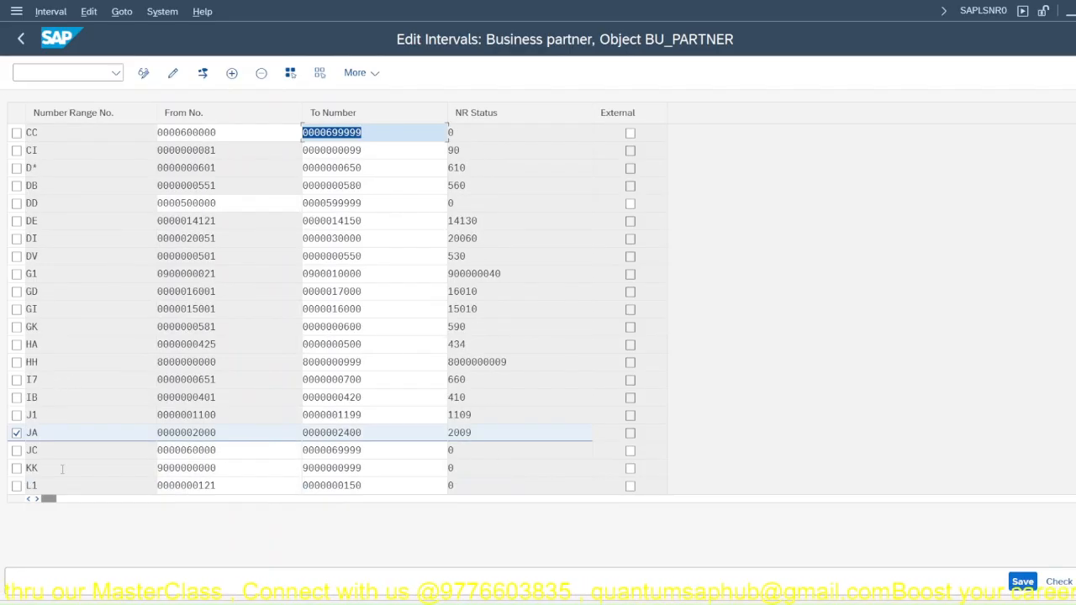
pyautogui.click(1021, 581)
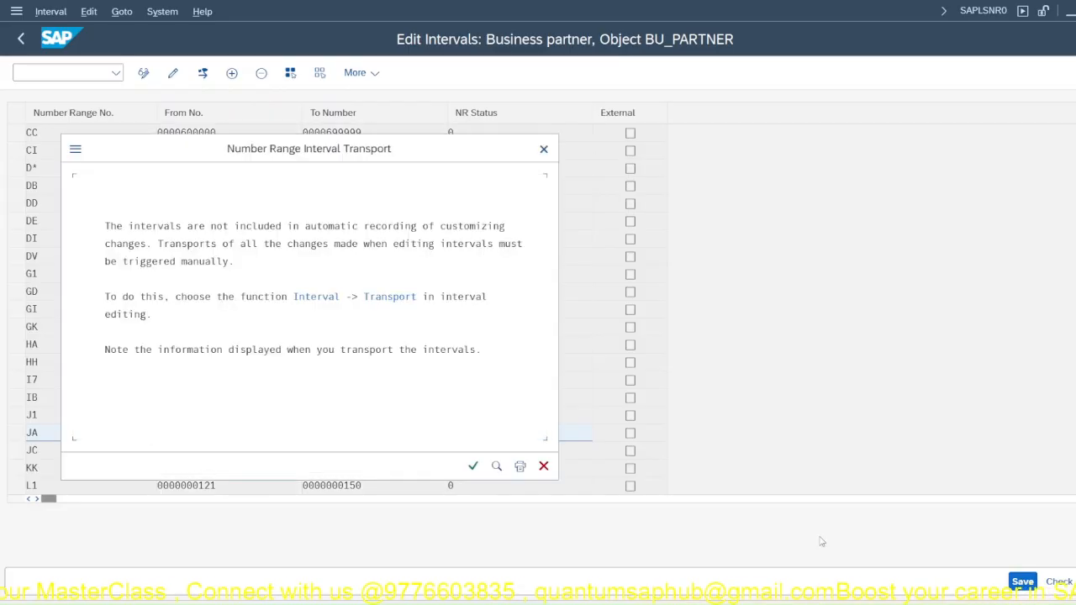
pyautogui.click(469, 465)
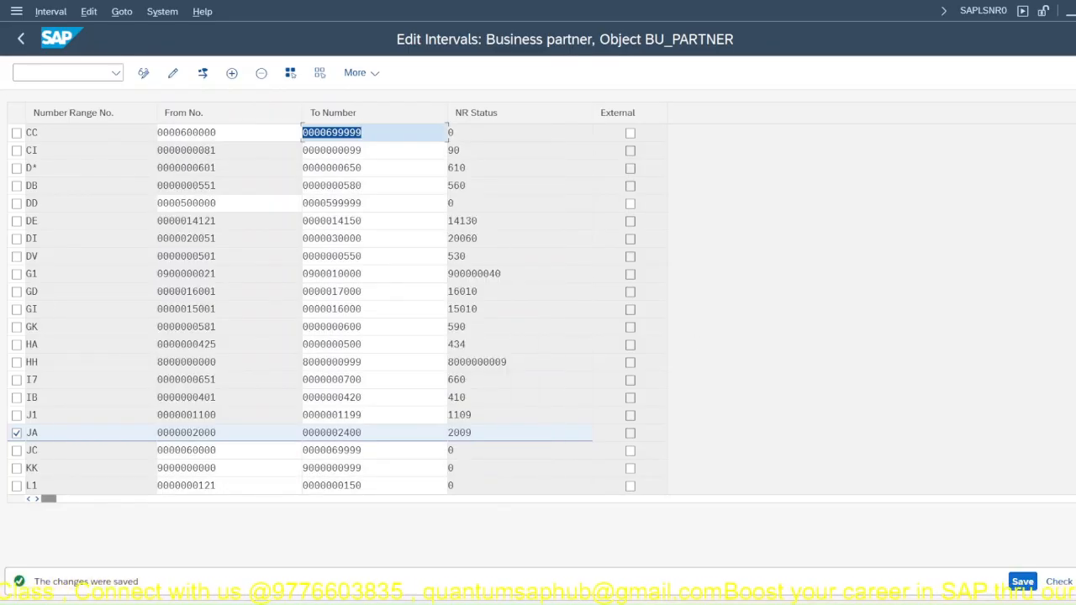
pyautogui.click(1075, 582)
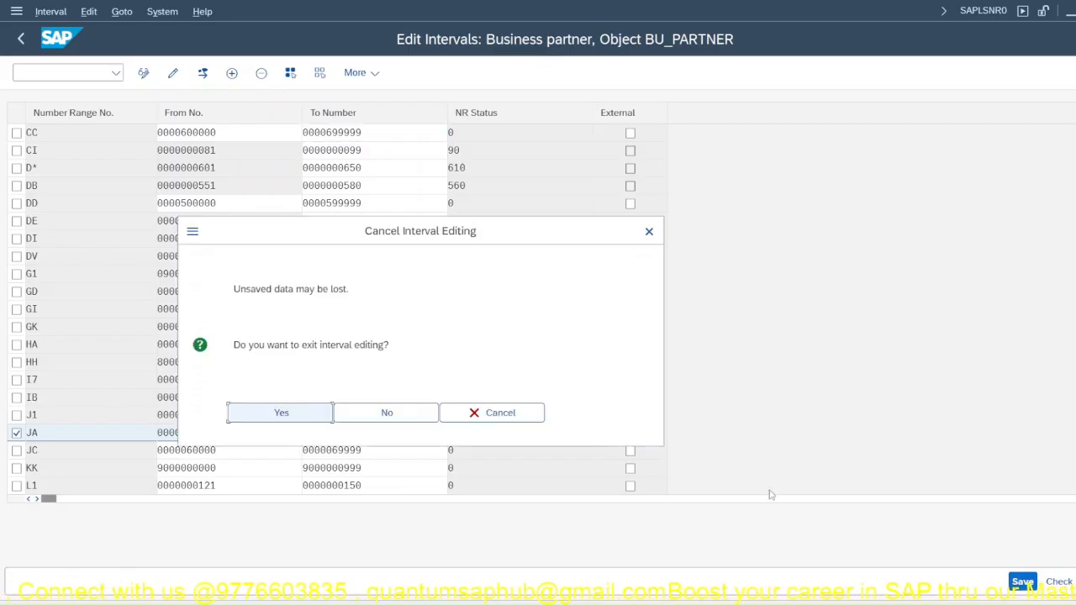
pyautogui.click(500, 413)
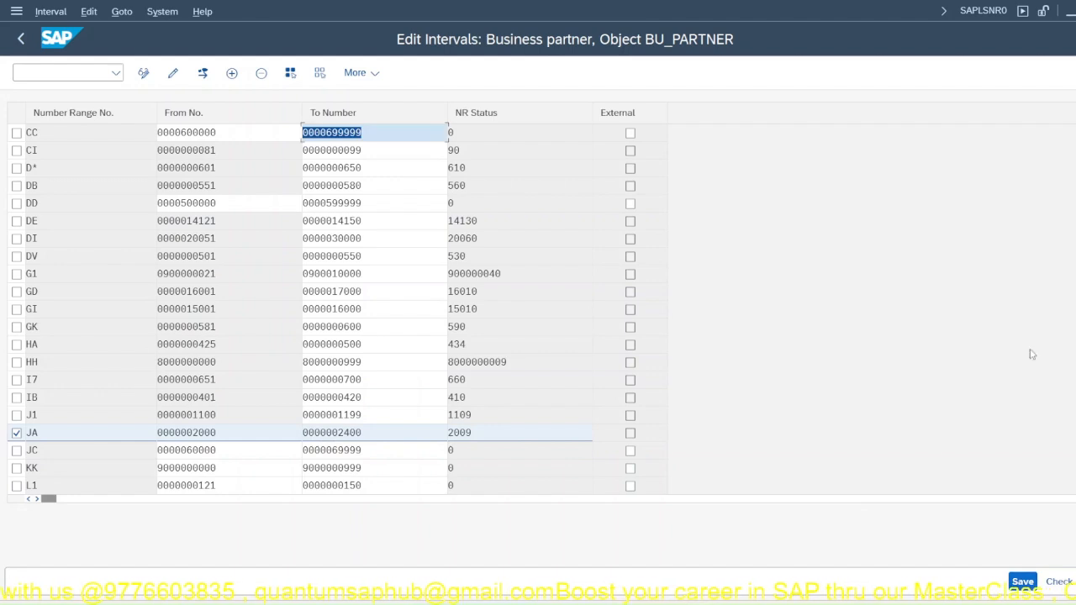
# Step: Return to SAP Easy Access, run transaction buc2 and position the BP groupings overview on JPPL
pyautogui.click(1075, 73)
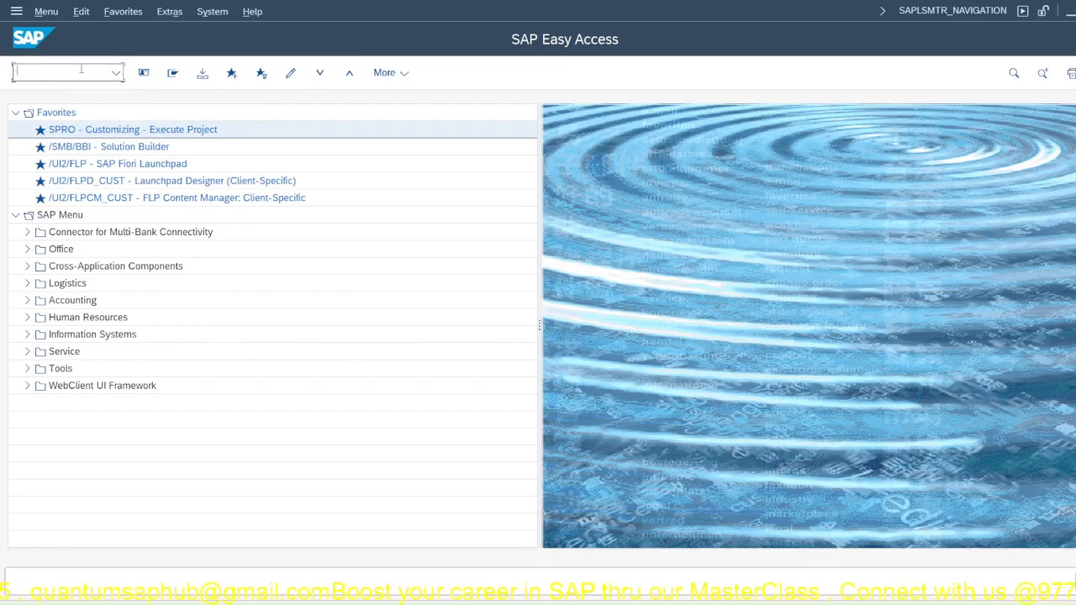
pyautogui.write('buc2')
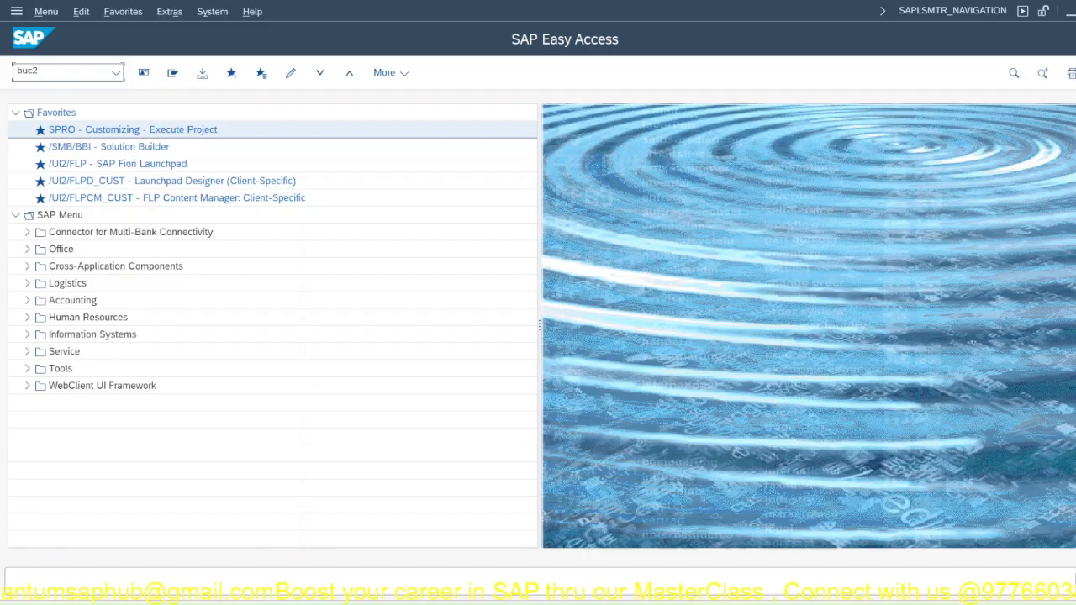
pyautogui.press('Return')
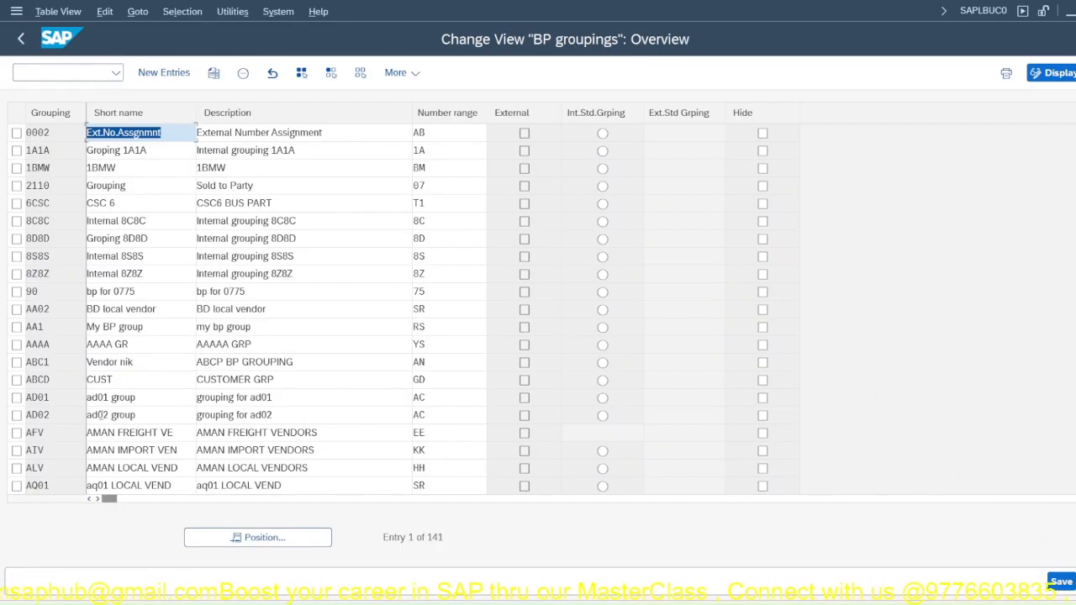
pyautogui.click(243, 538)
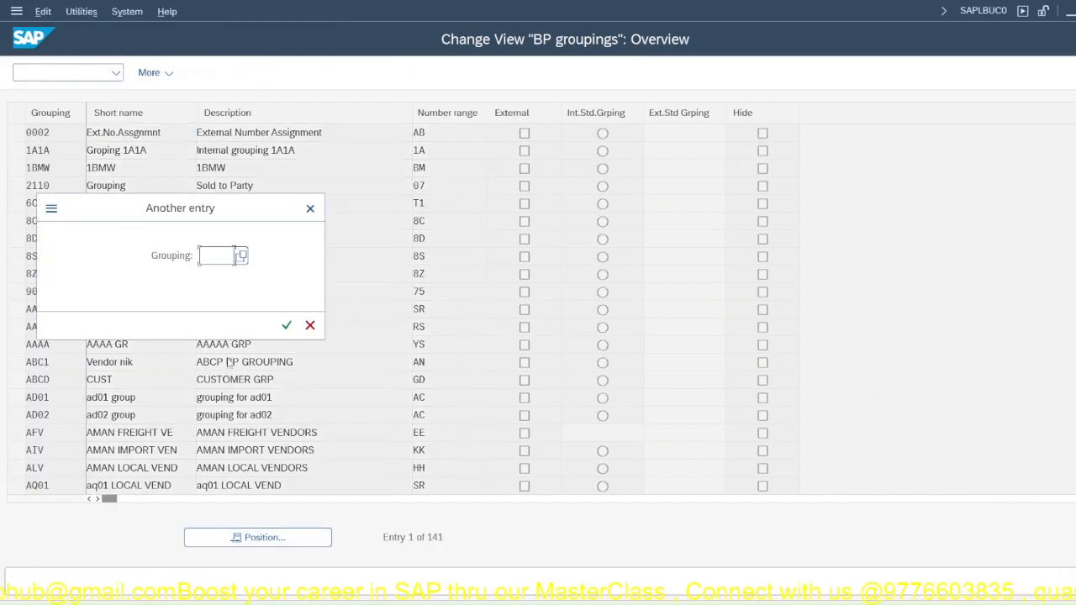
pyautogui.write('jppl')
pyautogui.click(294, 326)
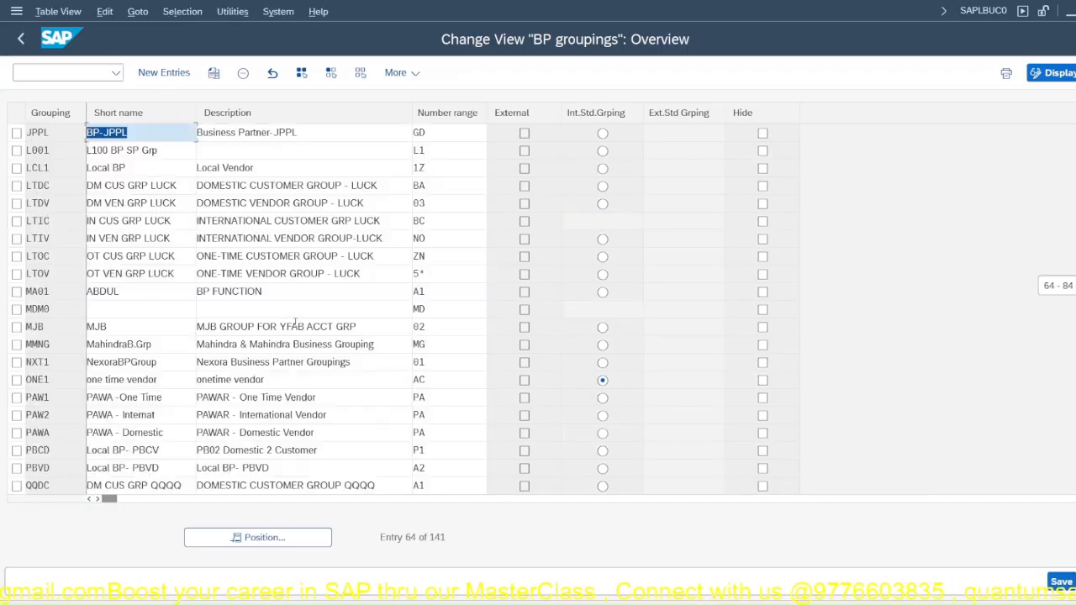
# Step: Set the number range of business partner grouping JPPL to JC and save the change
pyautogui.click(453, 134)
pyautogui.write('JC')
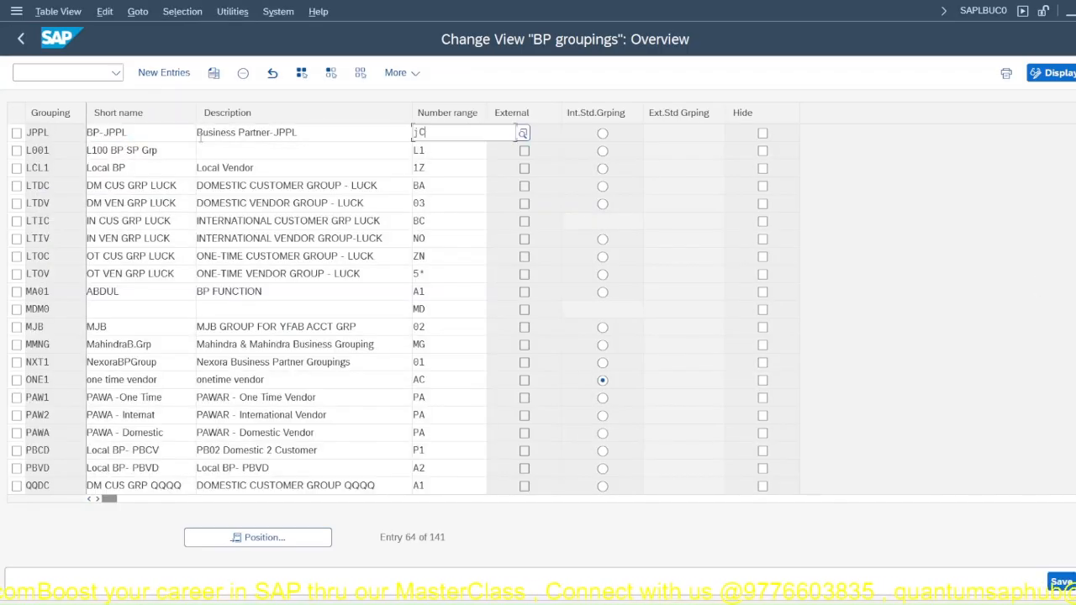
pyautogui.press('Return')
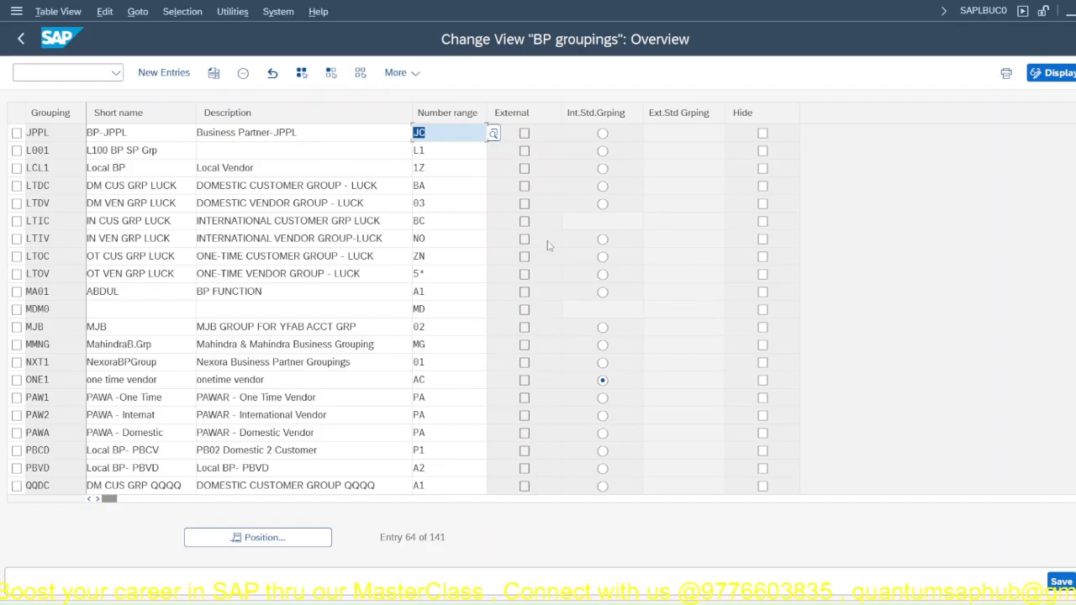
pyautogui.click(1059, 581)
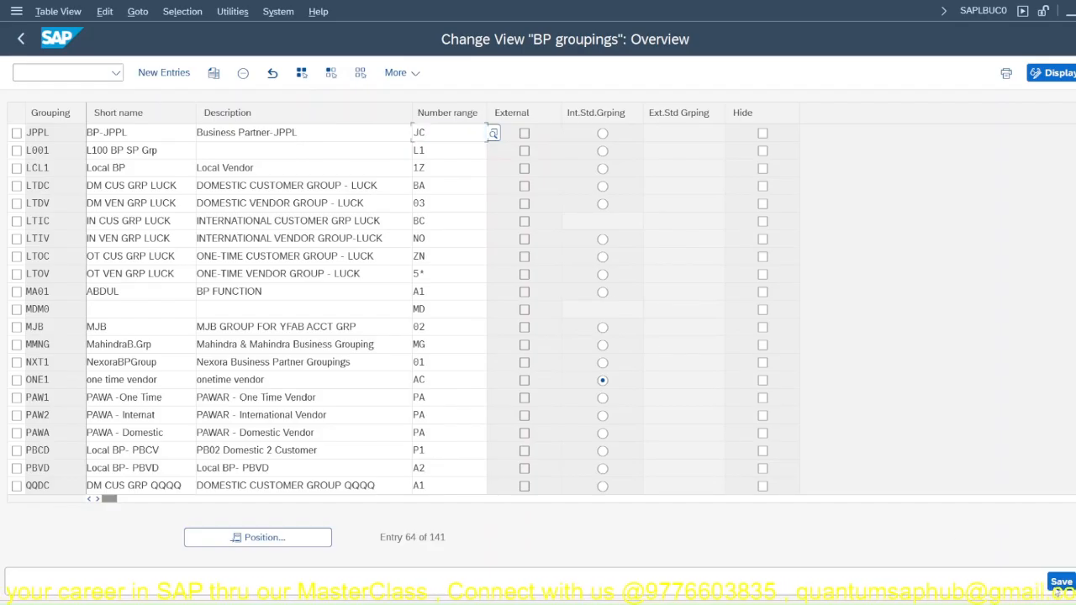
pyautogui.click(375, 324)
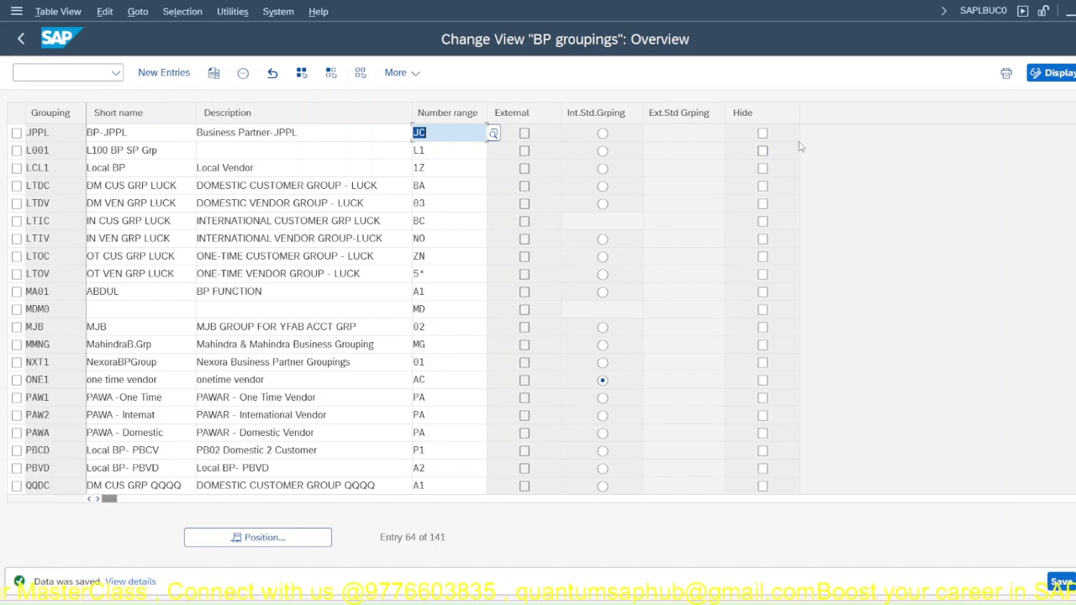
# Step: Leave the BP groupings view, switch to the Display IMG window and collapse the Financial Accounting and Sales and Distribution nodes
pyautogui.hotkey('shift', 'F3')
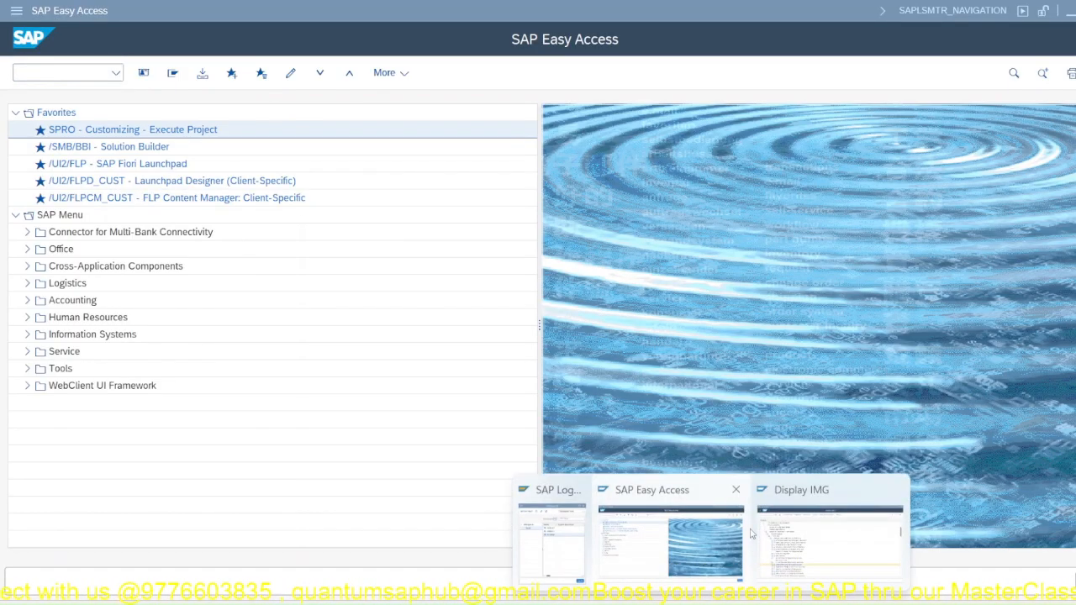
pyautogui.click(788, 545)
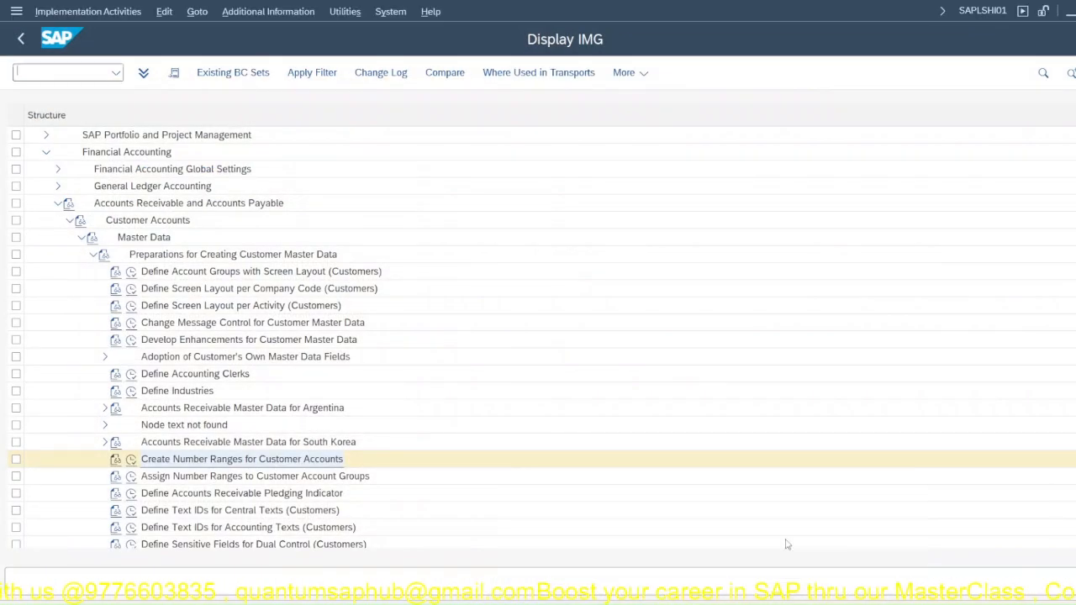
pyautogui.click(58, 203)
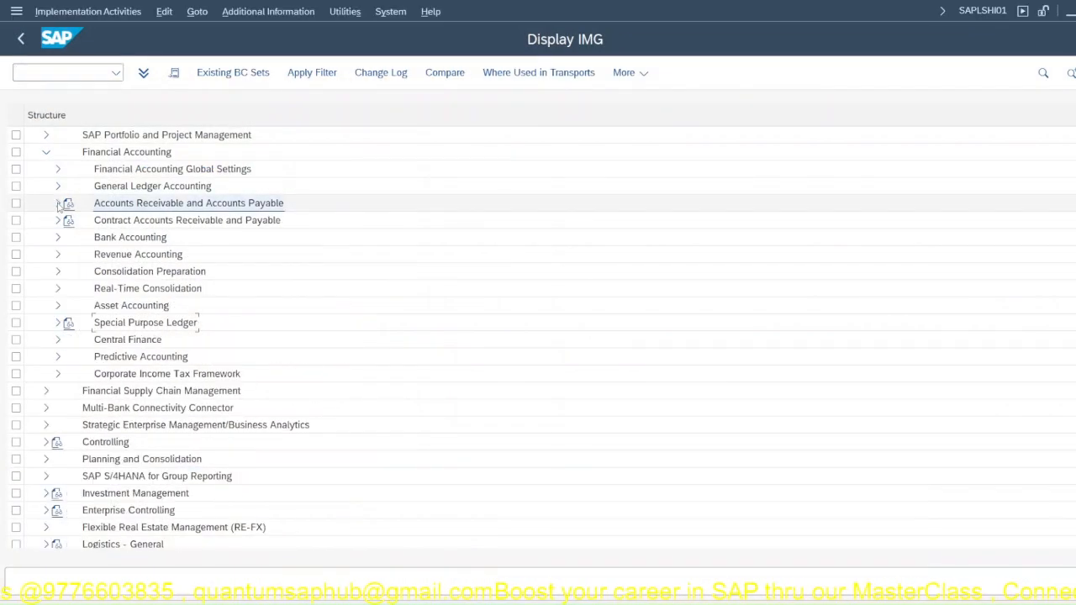
pyautogui.click(46, 151)
pyautogui.scroll(-3, 94, 433)
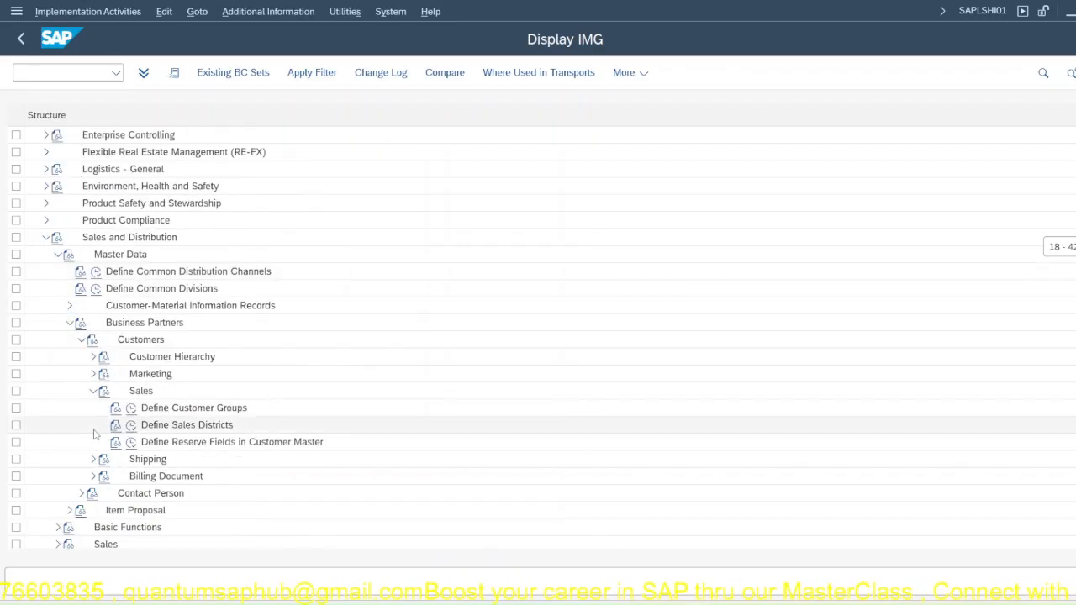
pyautogui.click(70, 323)
pyautogui.click(46, 237)
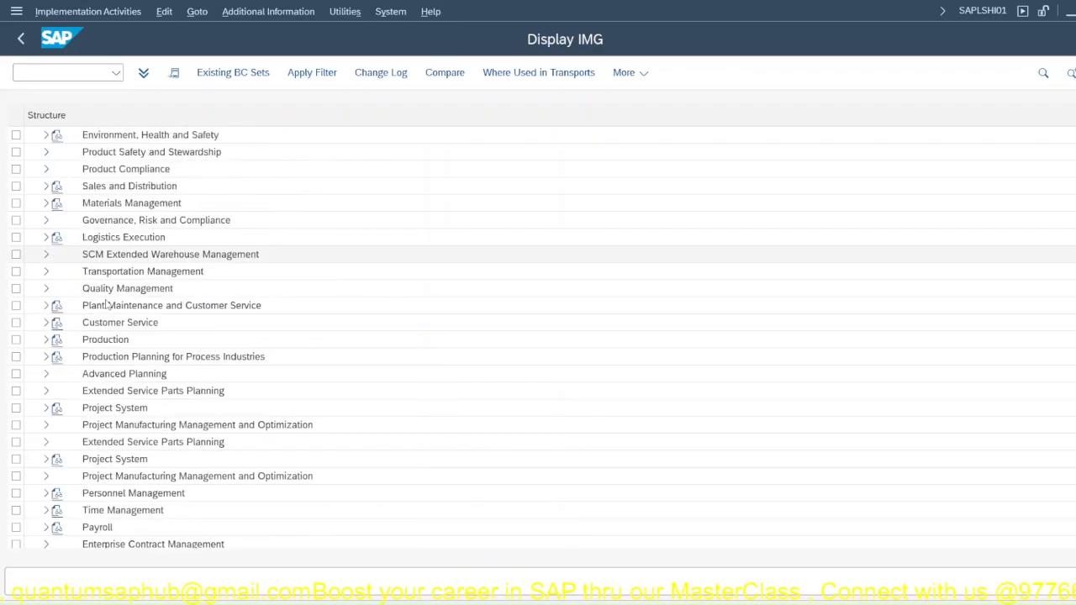
pyautogui.scroll(6, 52, 246)
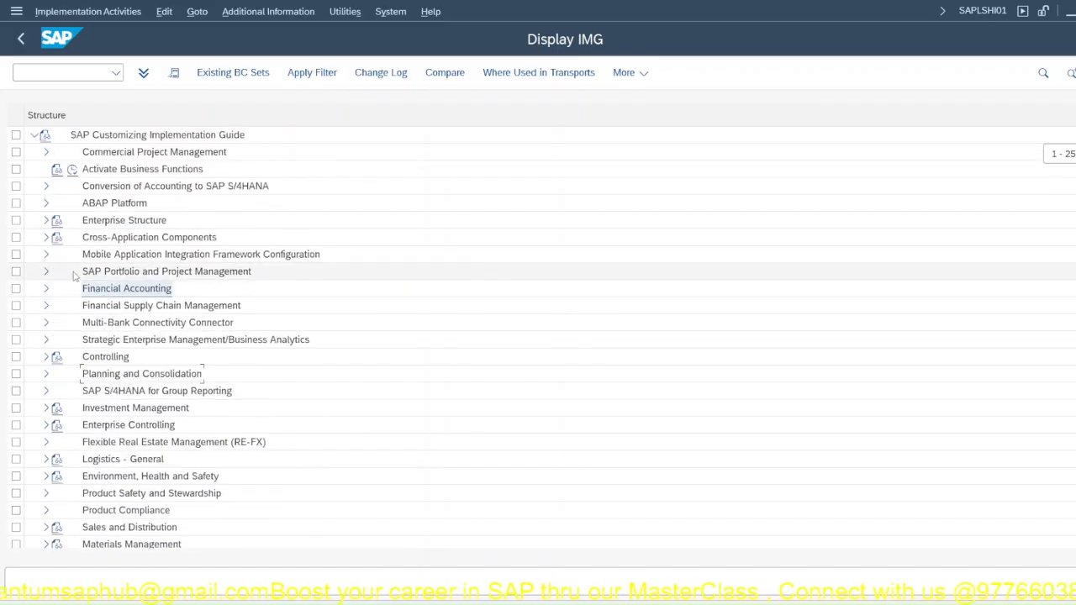
# Step: Open Define BP Role Groupings under Cross-Application Components, SAP Business Partner, Business Partner, Basic Settings, Business Partner Roles
pyautogui.click(48, 237)
pyautogui.scroll(-5, 89, 431)
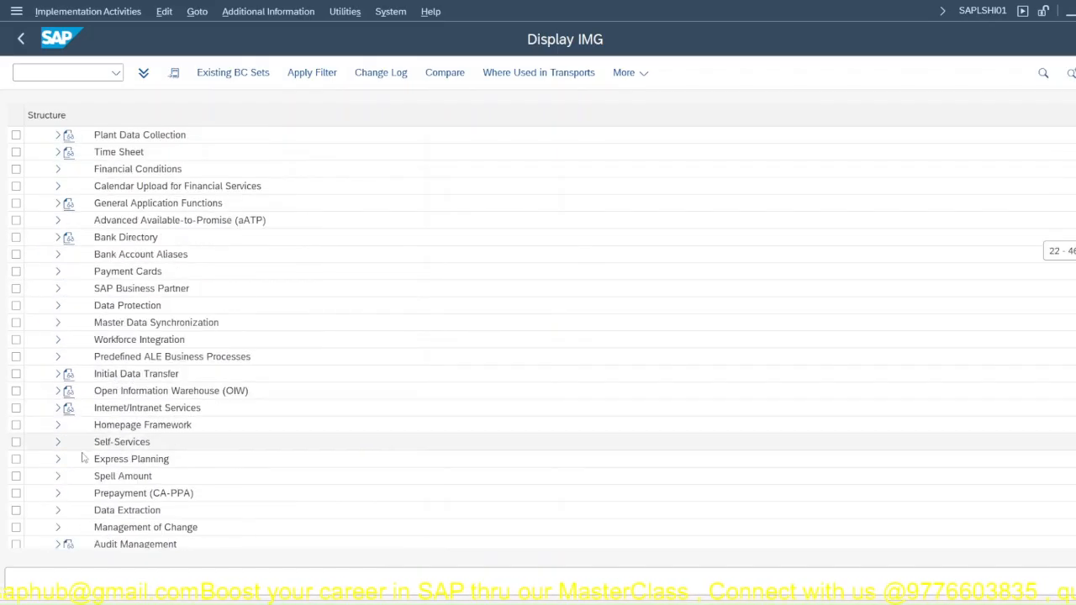
pyautogui.click(58, 288)
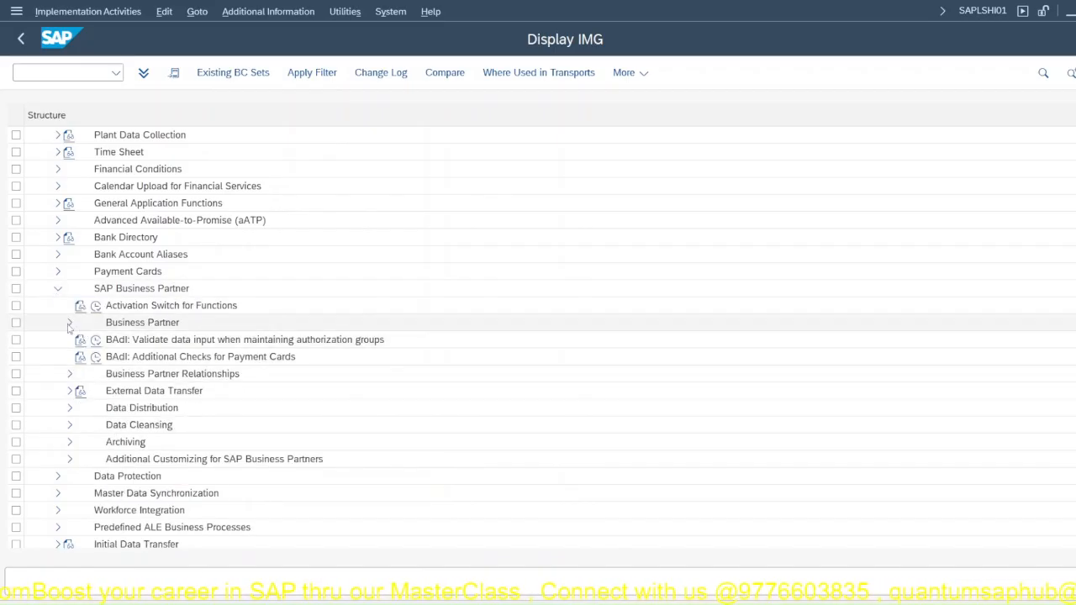
pyautogui.click(69, 323)
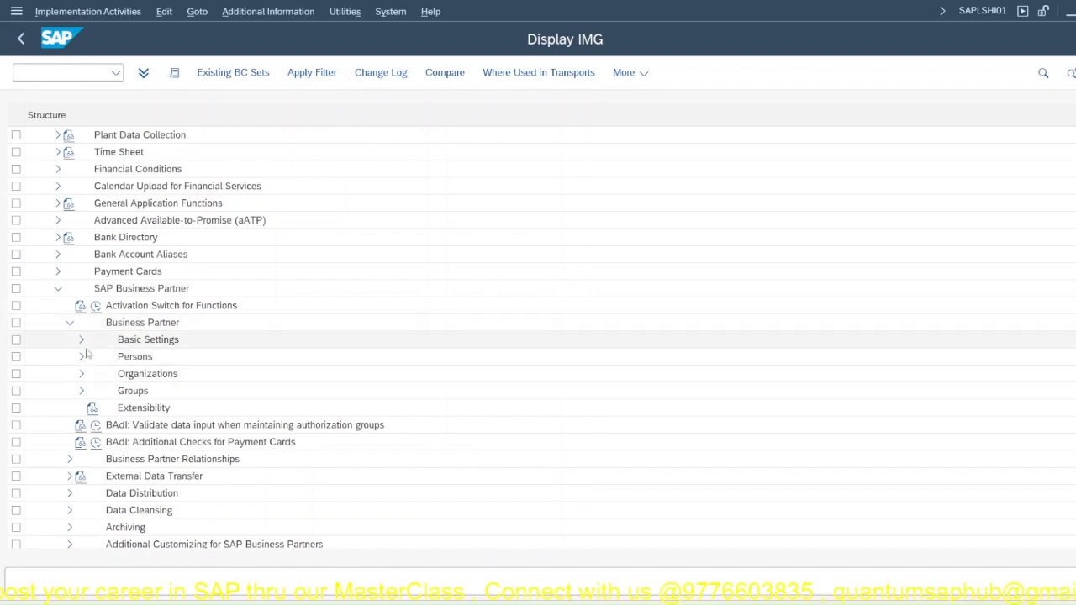
pyautogui.click(81, 342)
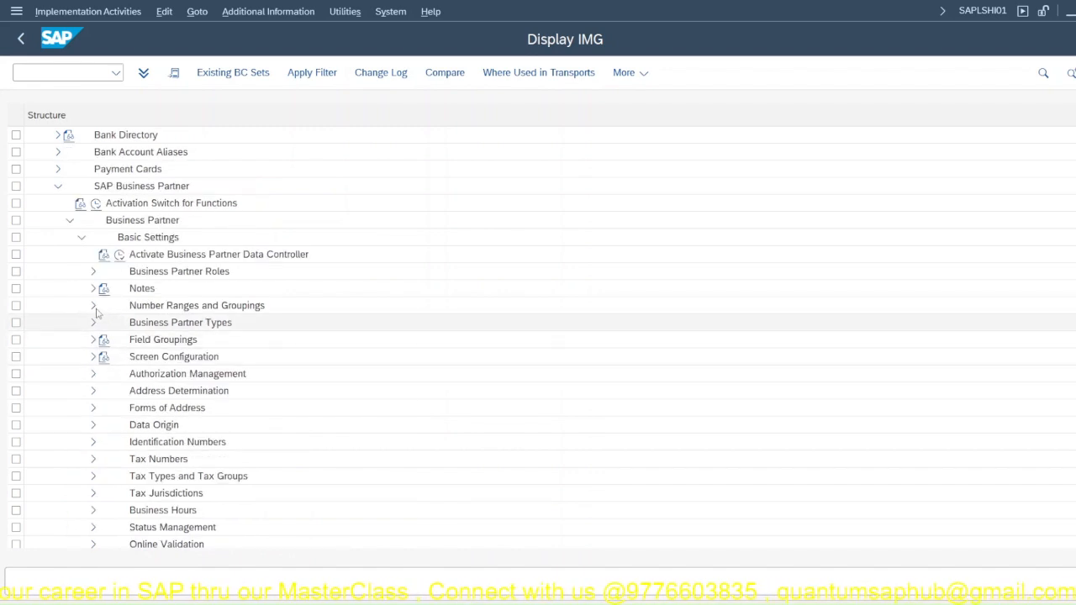
pyautogui.click(93, 273)
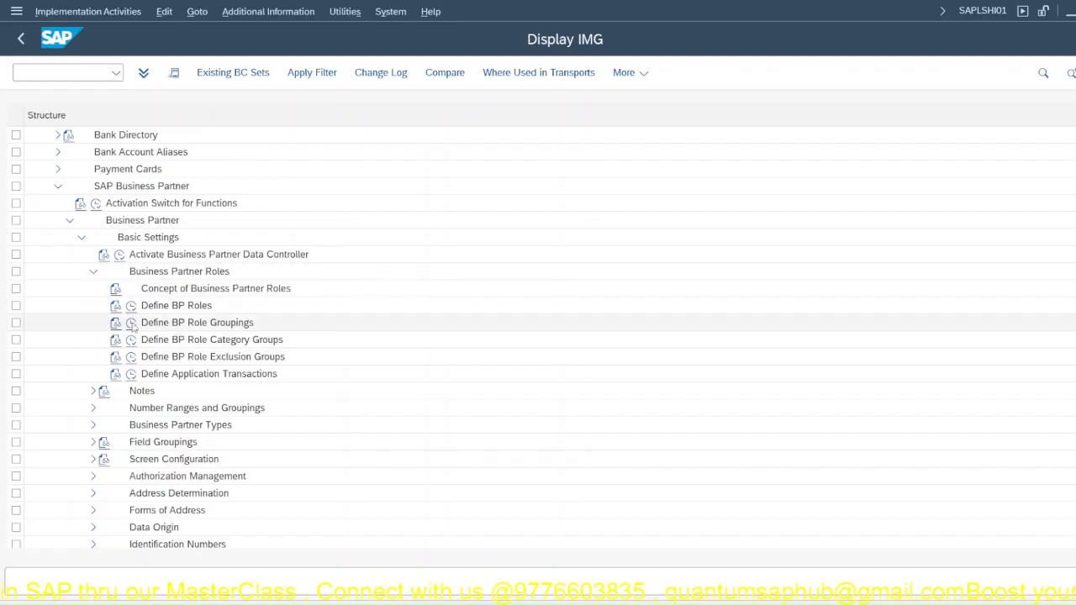
pyautogui.click(131, 324)
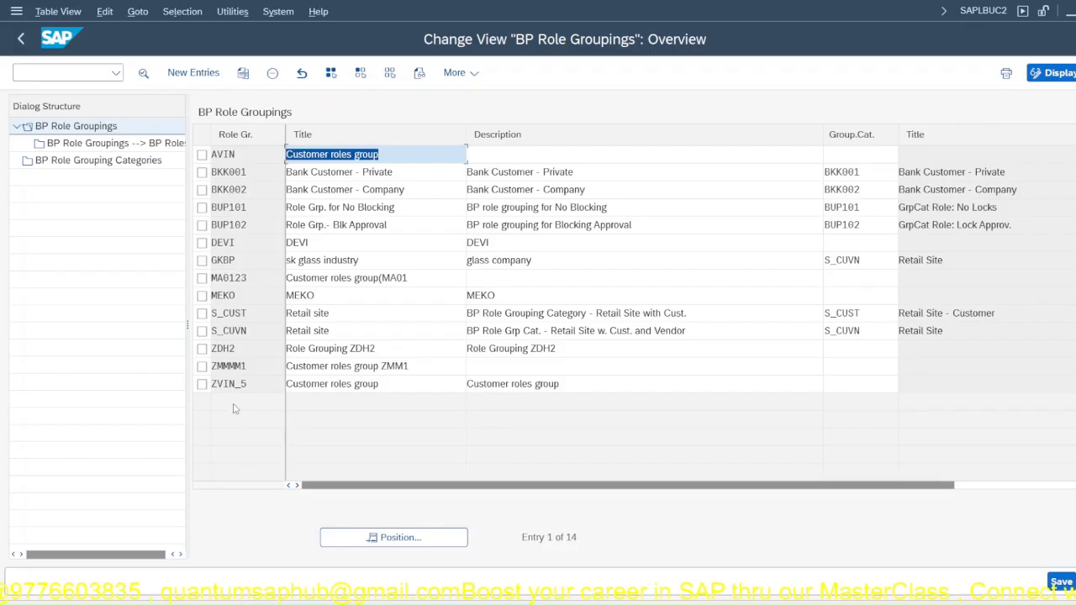
# Step: Start a copy of role grouping S_CUST and name the new role grouping C_JPPL
pyautogui.click(202, 314)
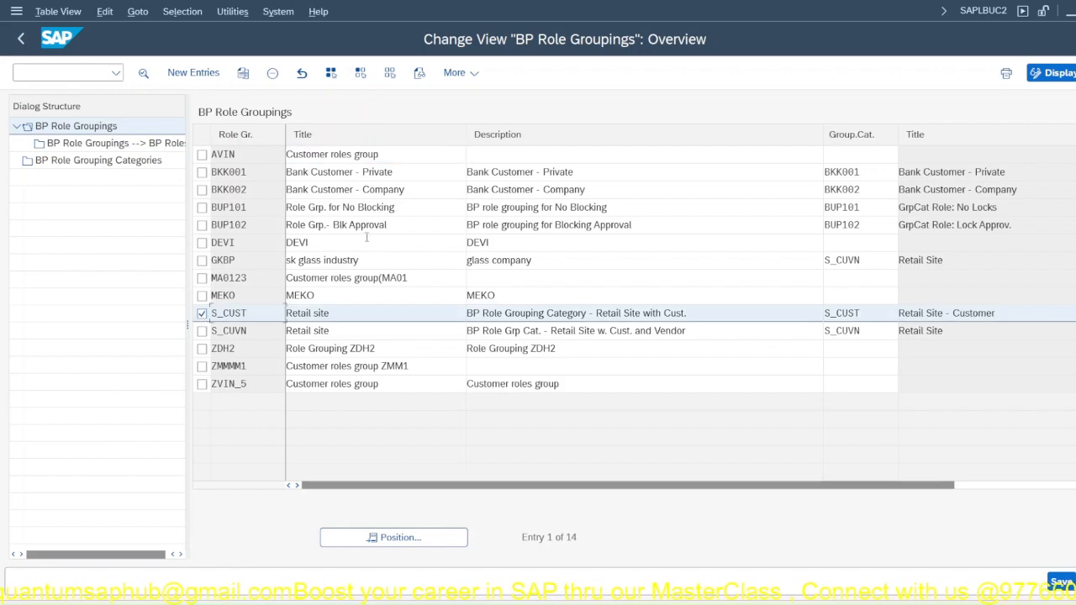
pyautogui.click(243, 73)
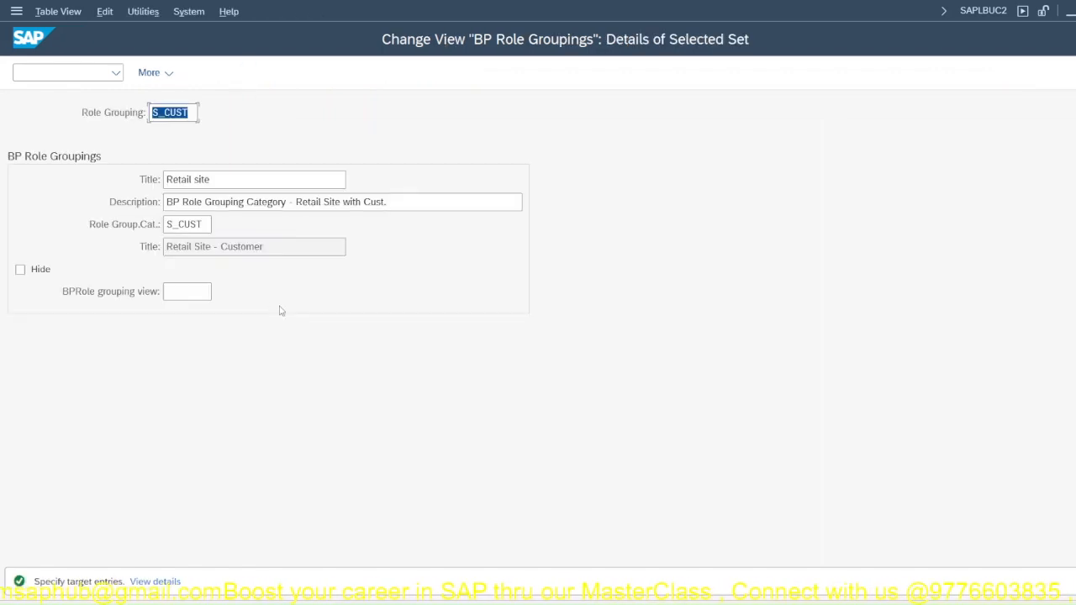
pyautogui.click(190, 113)
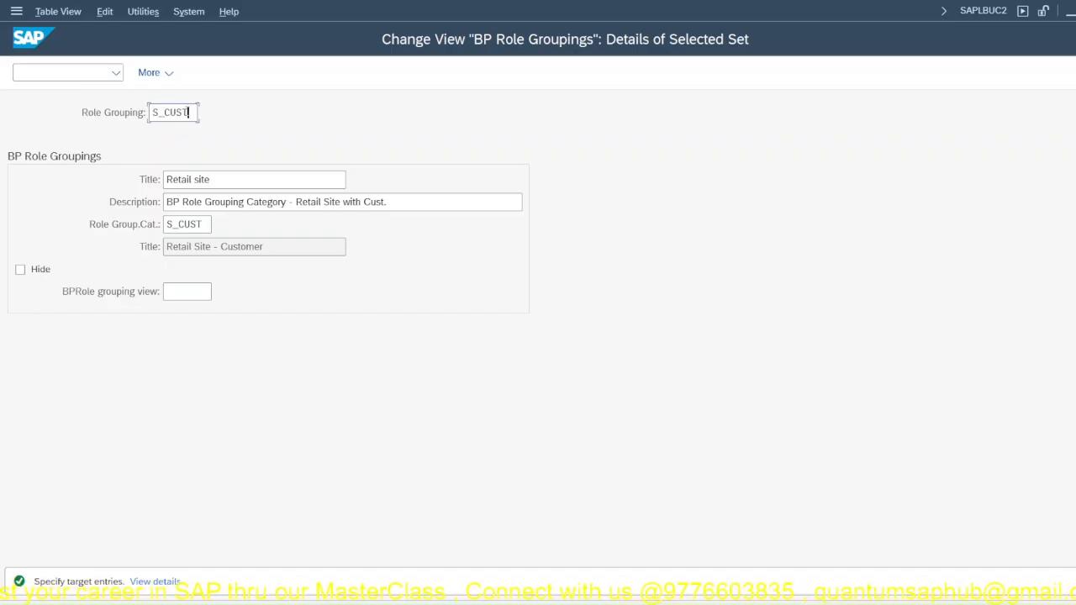
pyautogui.moveTo(189, 116); pyautogui.dragTo(132, 144)
pyautogui.write('C')
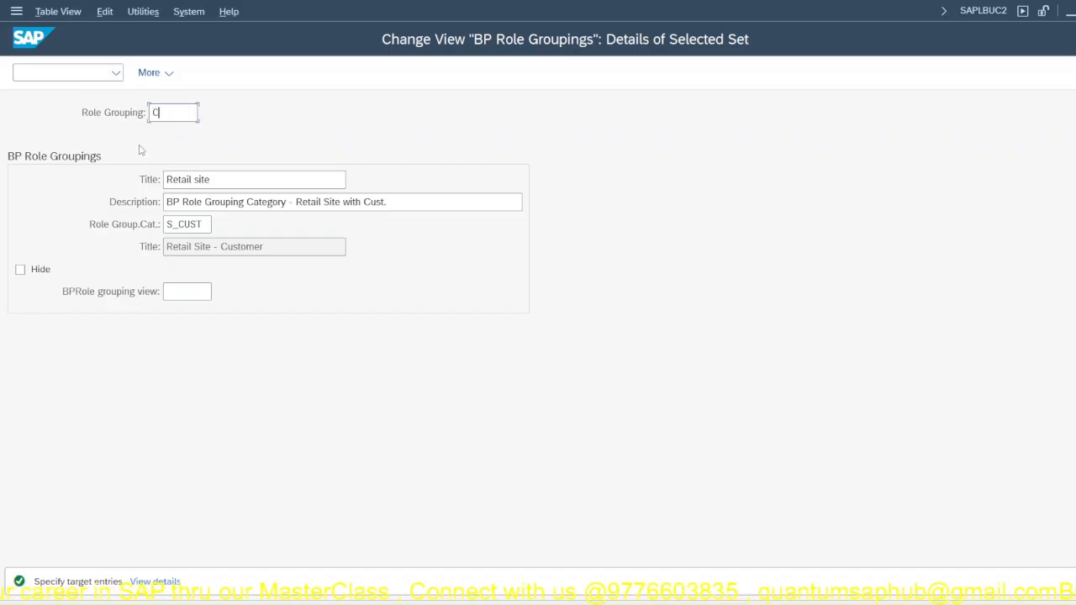
pyautogui.write('_JPPL')
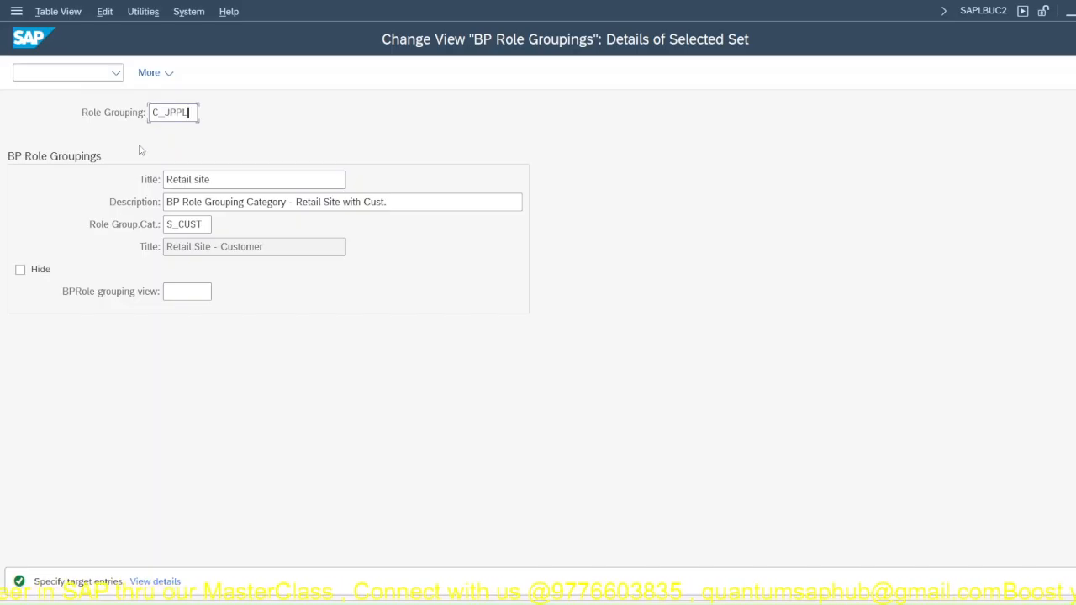
# Step: Set the new role grouping's title to JPPL Customers and its description to BP Role Grouping Category - JPPL Cust
pyautogui.press('Tab')
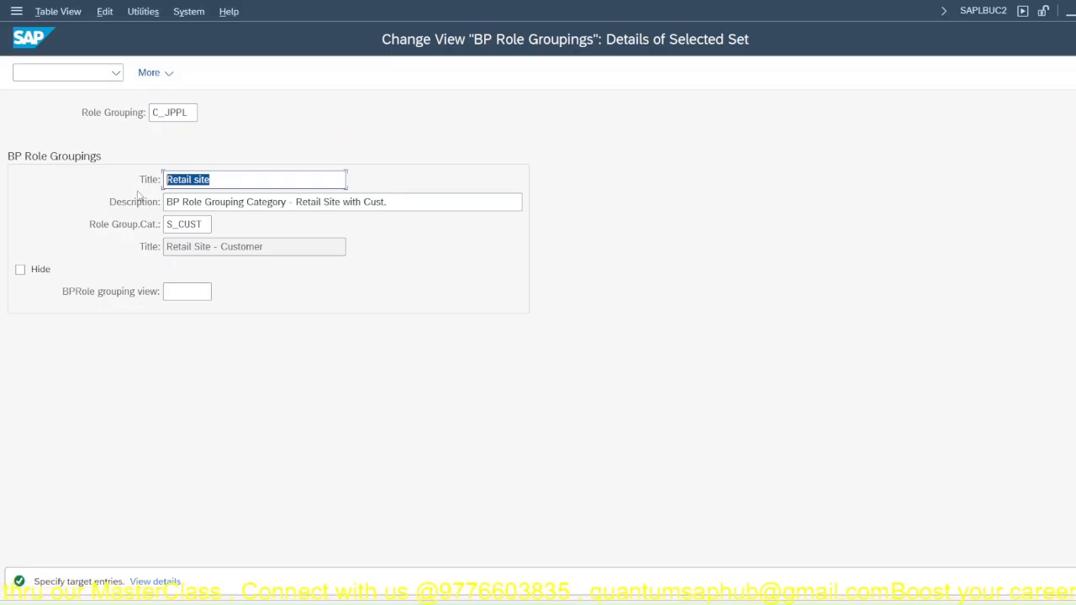
pyautogui.write('JPPL C')
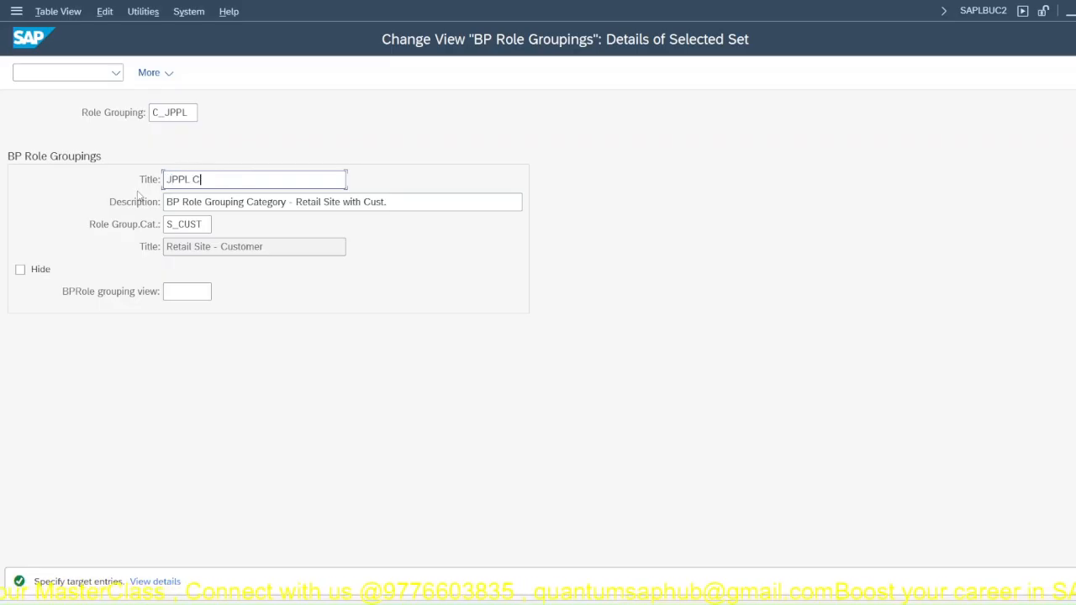
pyautogui.write('ustomer')
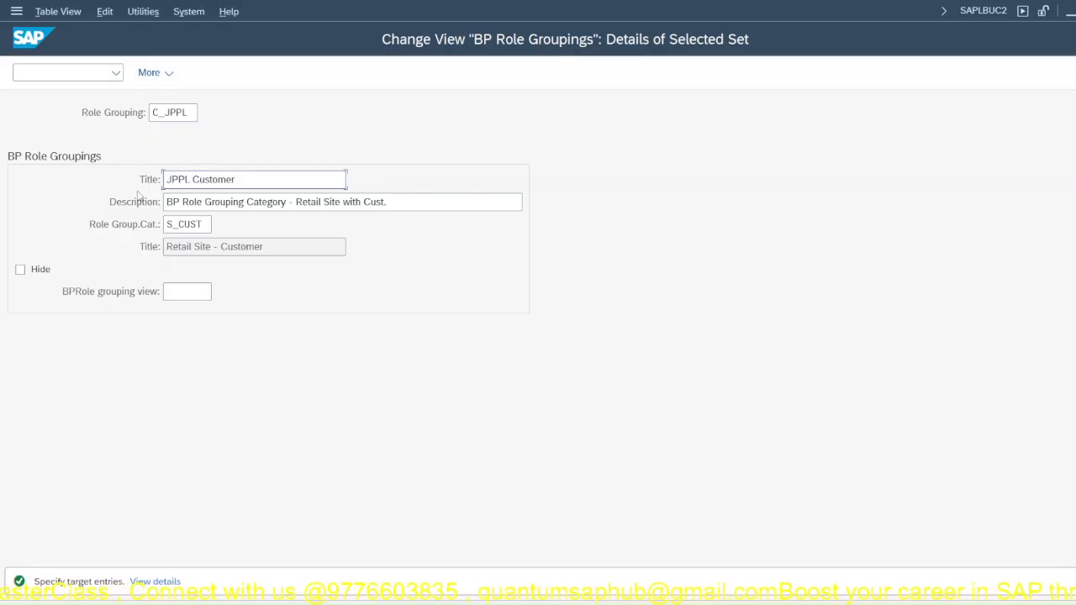
pyautogui.write('s')
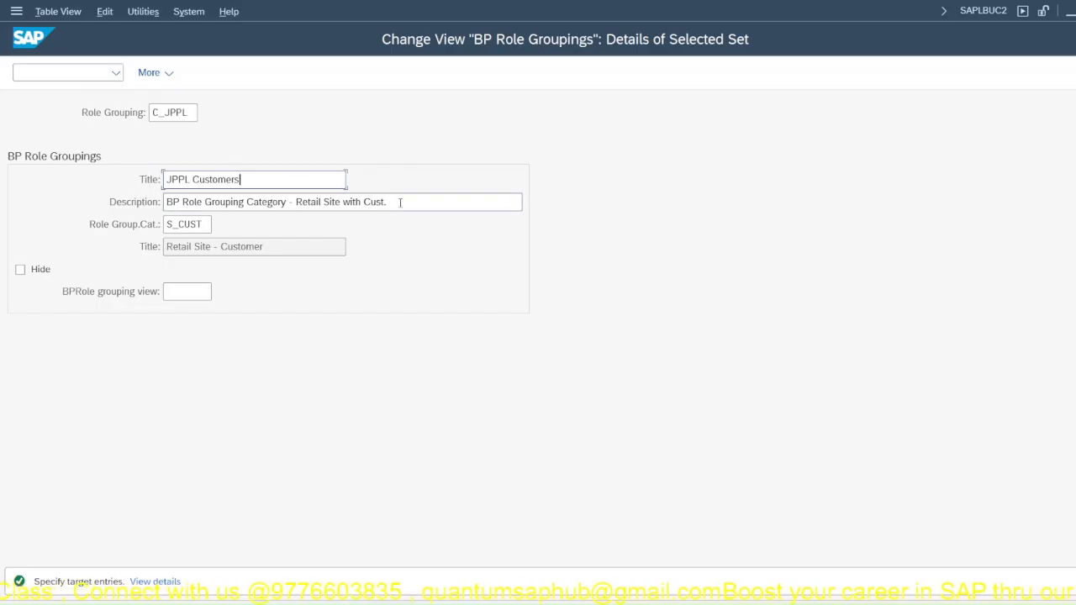
pyautogui.moveTo(395, 203); pyautogui.dragTo(301, 203)
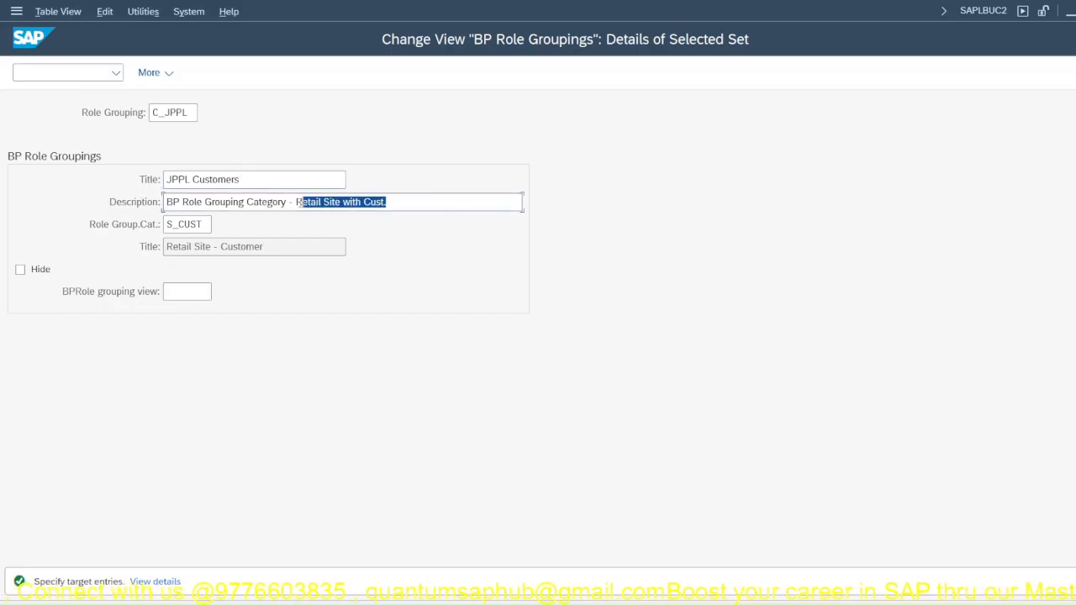
pyautogui.click(353, 201)
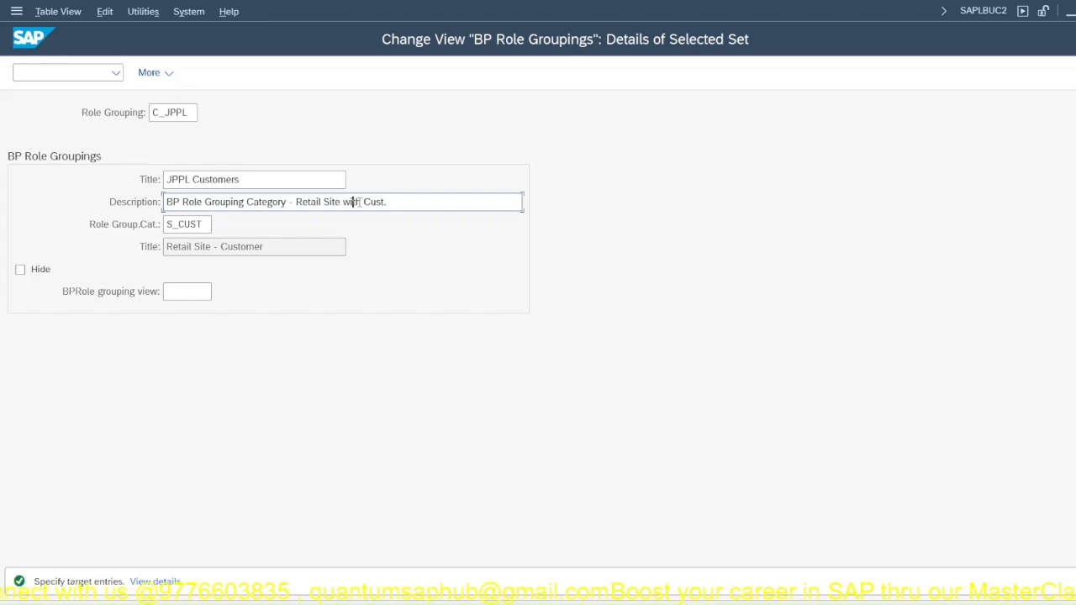
pyautogui.moveTo(362, 202); pyautogui.dragTo(296, 202)
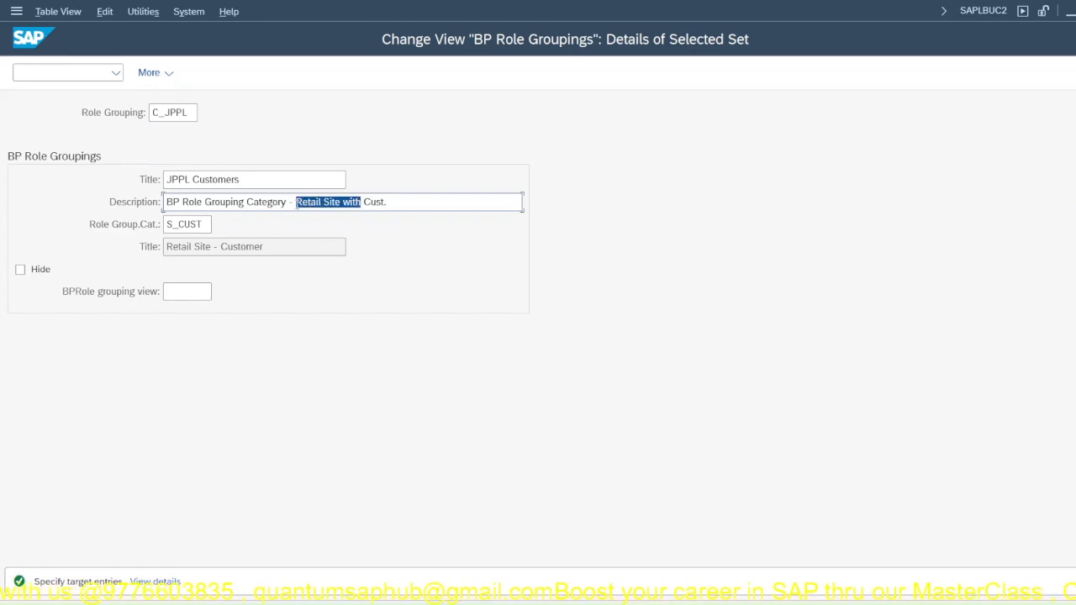
pyautogui.write('JPPL')
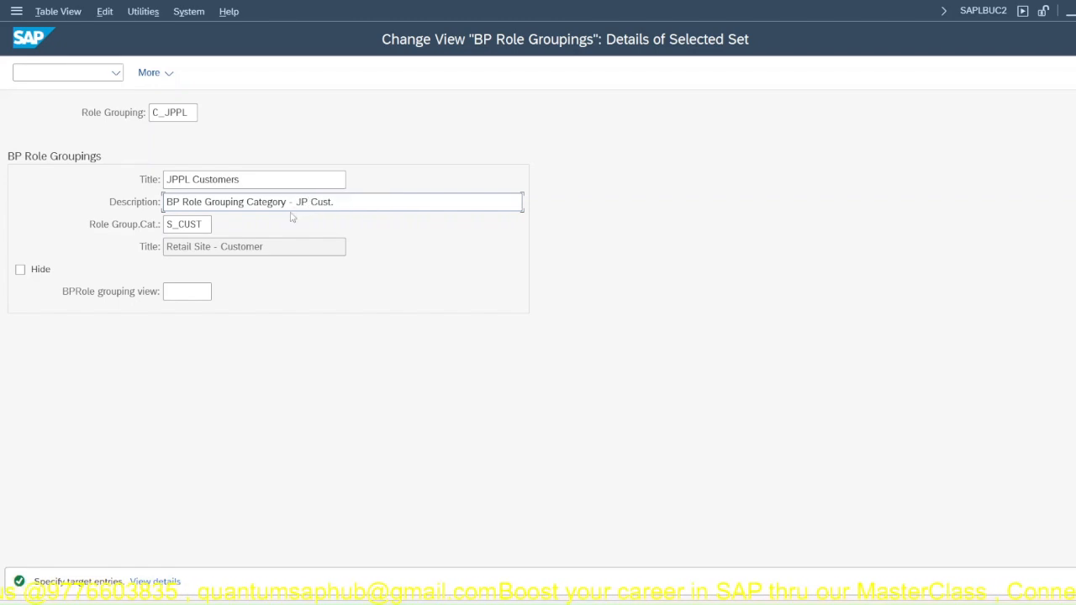
# Step: Complete the role grouping copy with all dependent entries and acknowledge the copy information
pyautogui.press('Return')
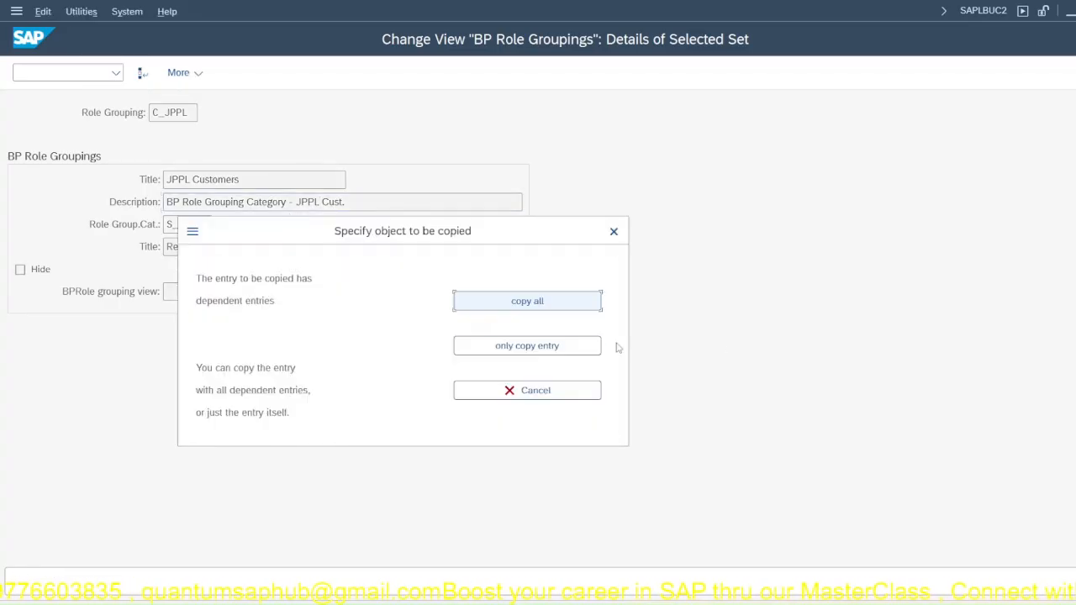
pyautogui.click(542, 303)
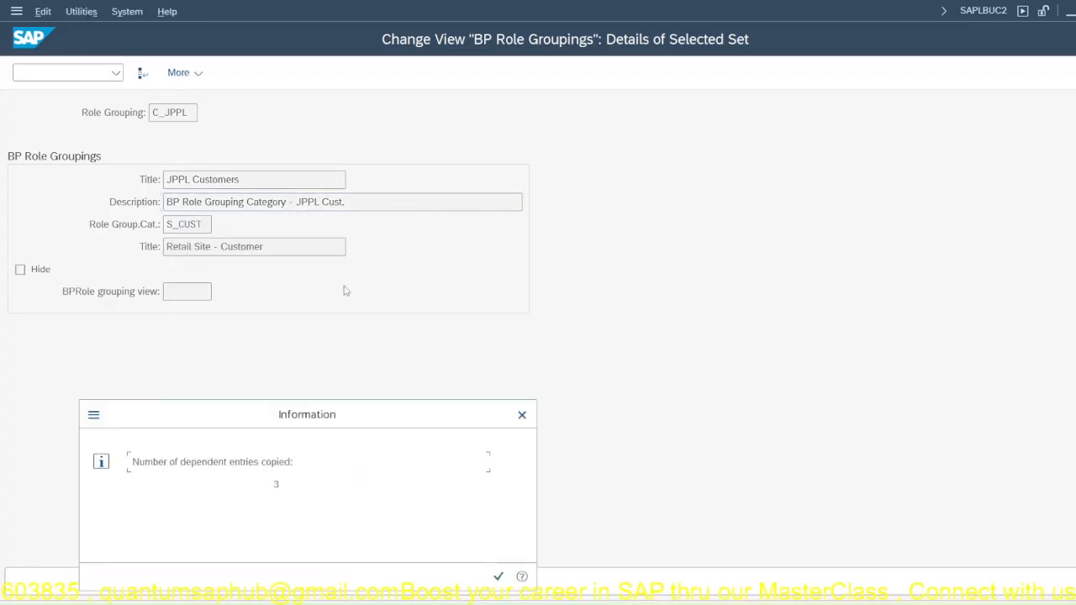
pyautogui.click(497, 576)
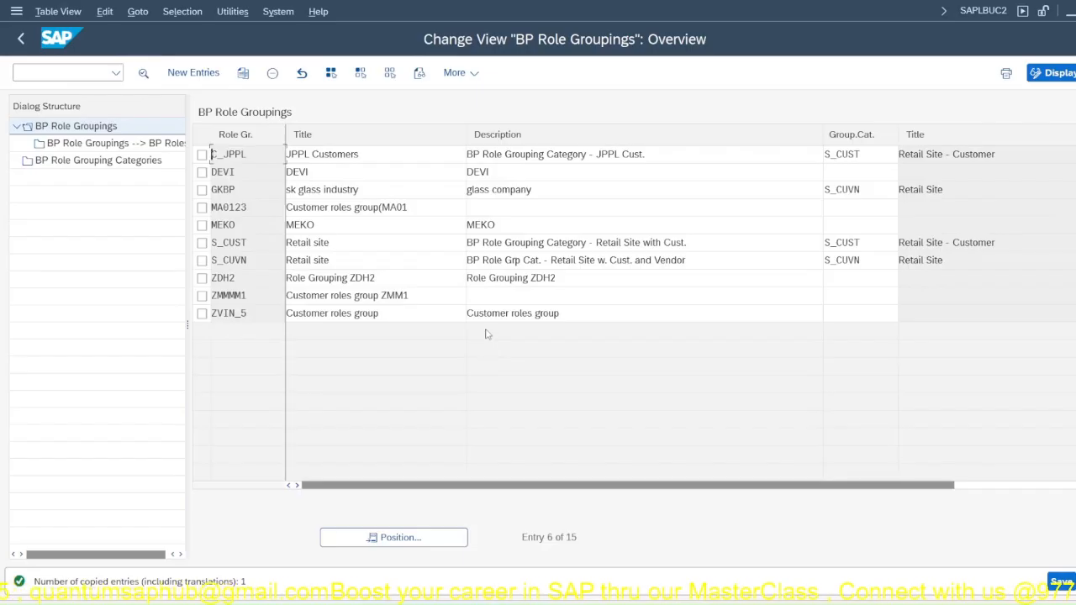
# Step: Open the BP Role Grouping Categories, start a copy of category S_CUST and name the new category C_JPPL
pyautogui.click(96, 166)
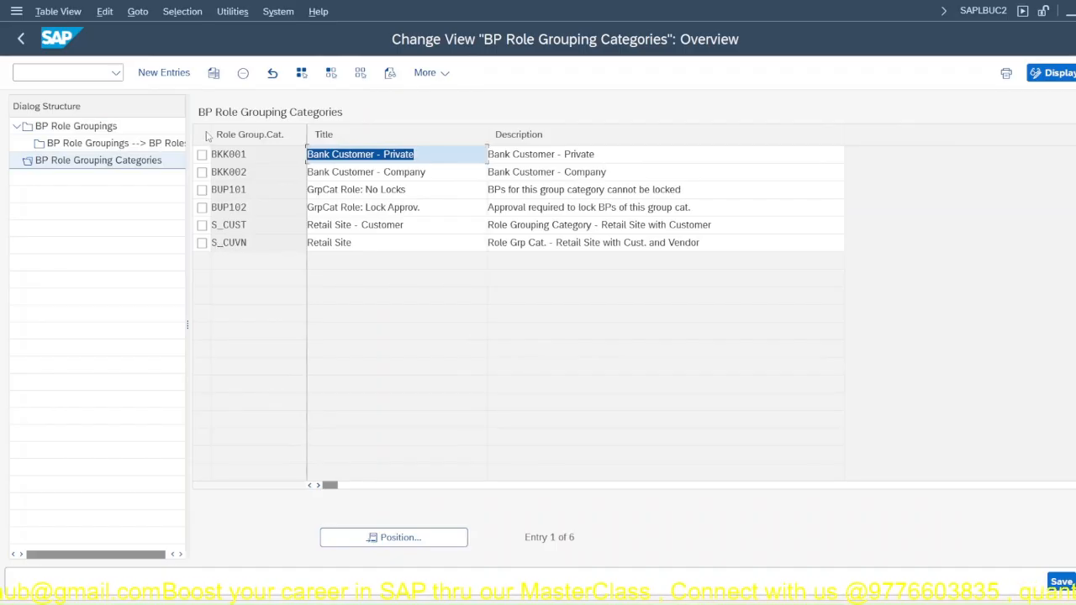
pyautogui.click(214, 72)
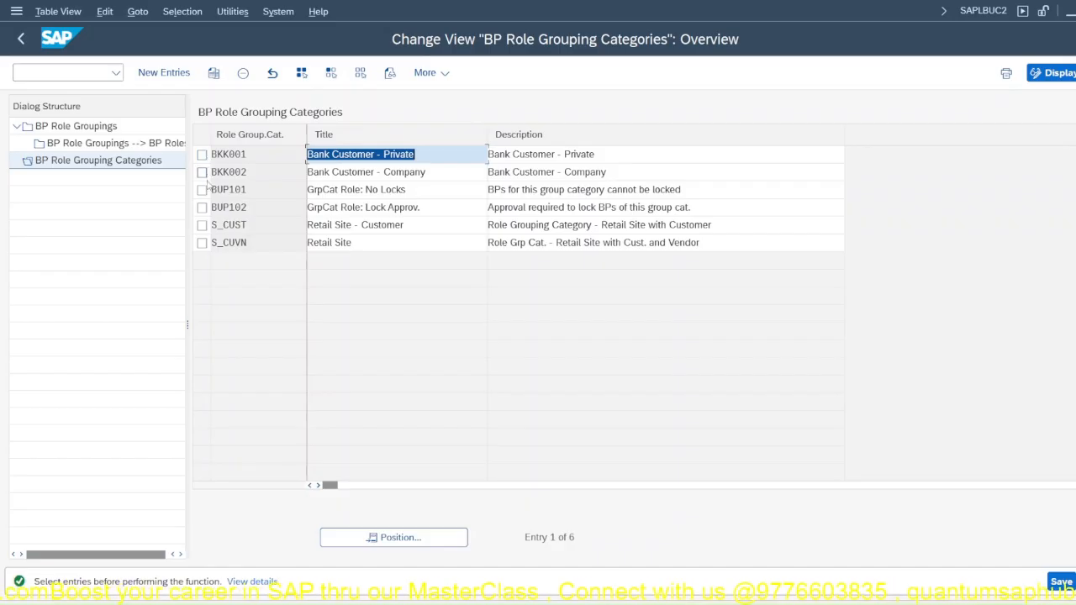
pyautogui.click(203, 225)
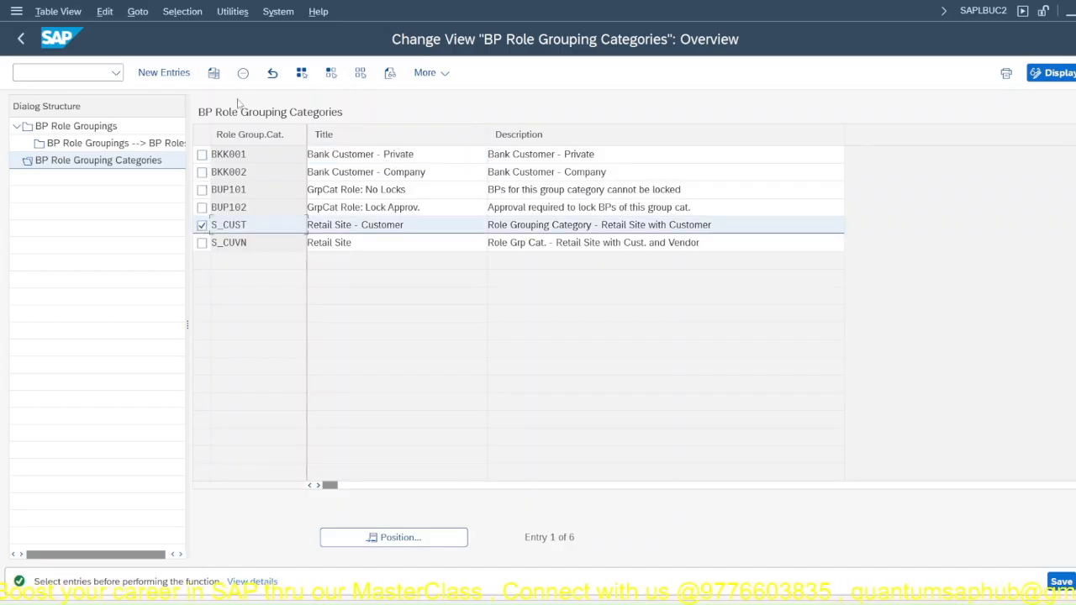
pyautogui.click(214, 74)
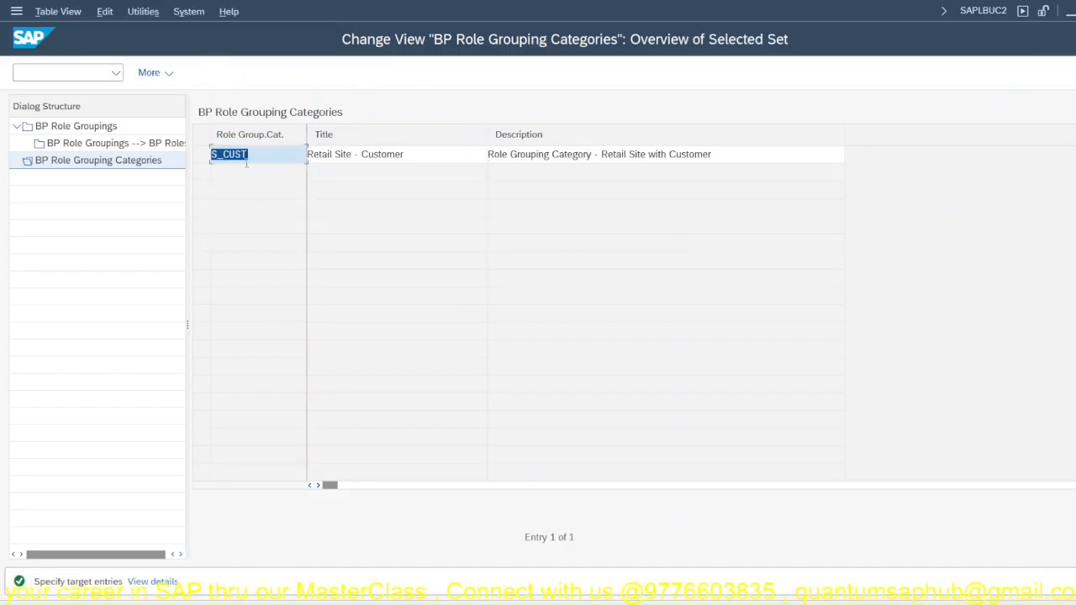
pyautogui.click(220, 154)
pyautogui.moveTo(252, 157); pyautogui.dragTo(94, 181)
pyautogui.write('C_JPPL')
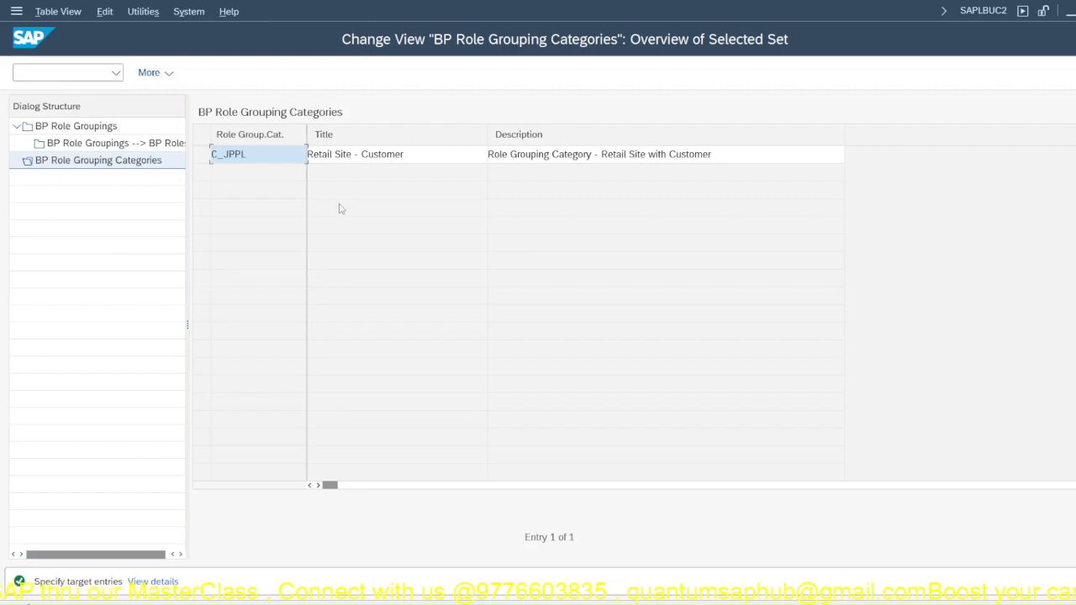
# Step: Set the title of the C_JPPL role grouping category to JPPL - Customers
pyautogui.click(352, 155)
pyautogui.moveTo(353, 155); pyautogui.dragTo(276, 171)
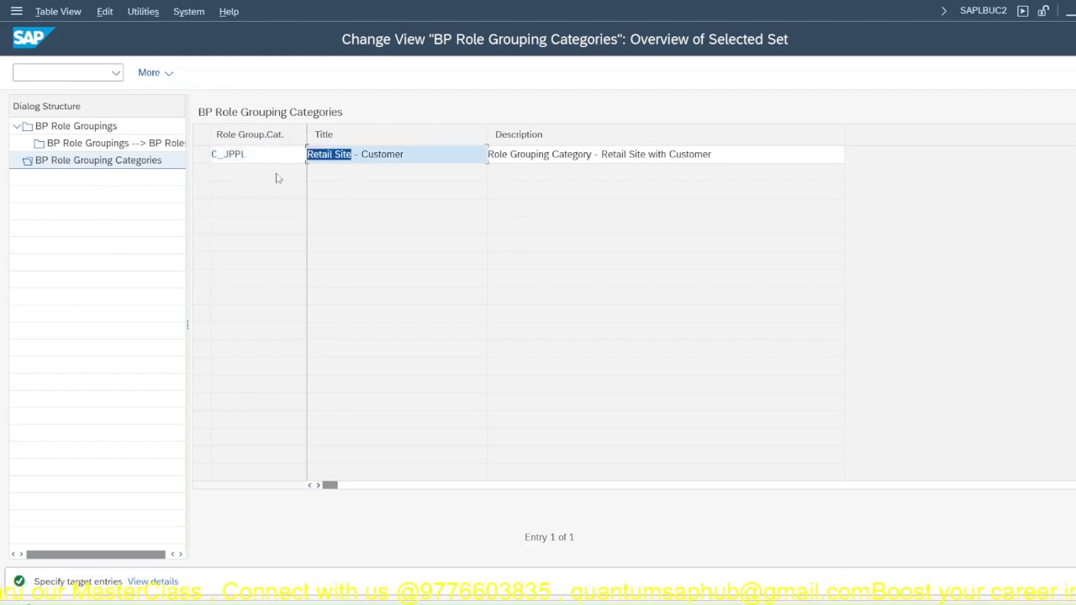
pyautogui.press('BackSpace')
pyautogui.write('JPPL')
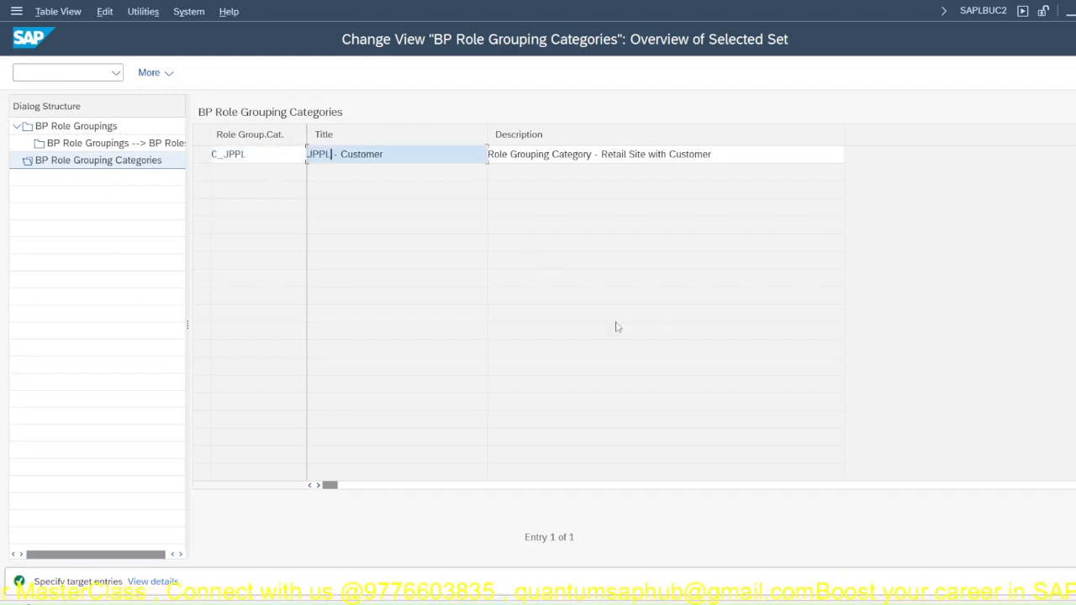
# Step: Set the C_JPPL category's description to Role Grouping Category - JPPL Customer and complete the copy
pyautogui.click(578, 154)
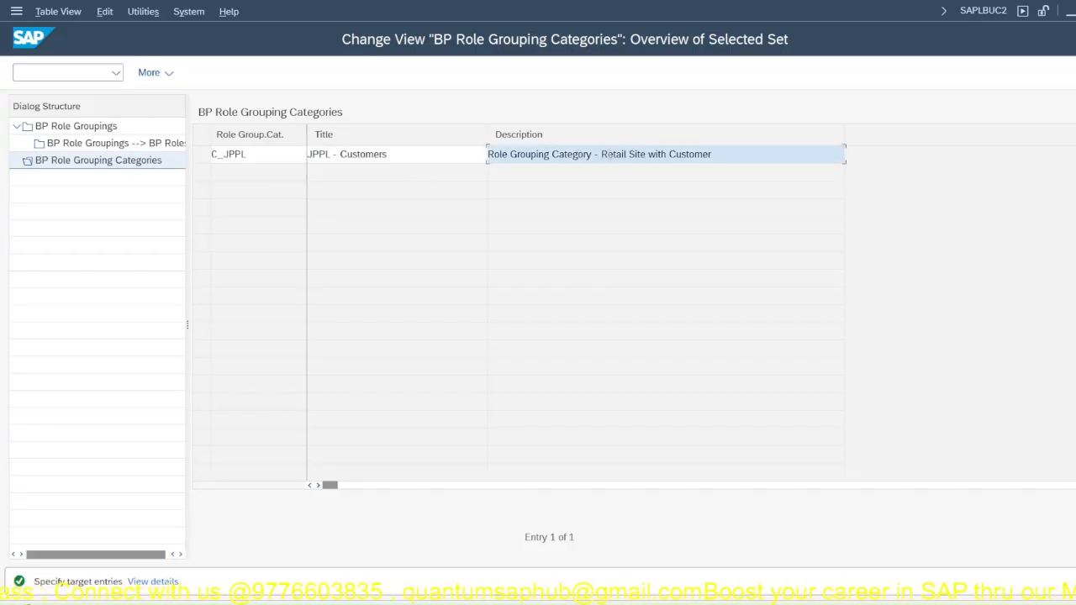
pyautogui.moveTo(602, 154); pyautogui.dragTo(670, 154)
pyautogui.press('BackSpace')
pyautogui.write('JPPL')
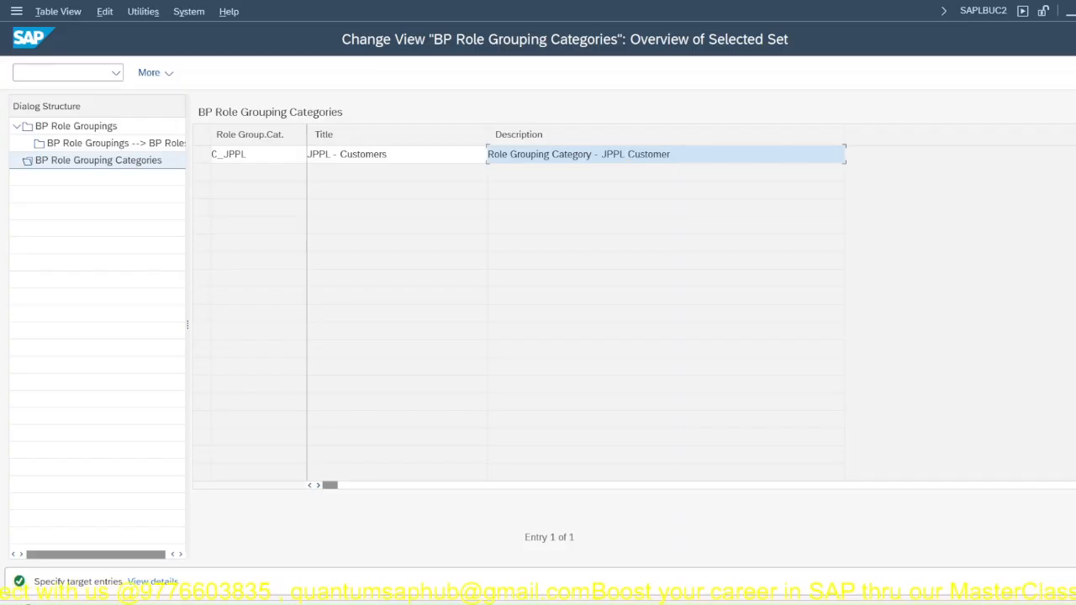
pyautogui.press('Return')
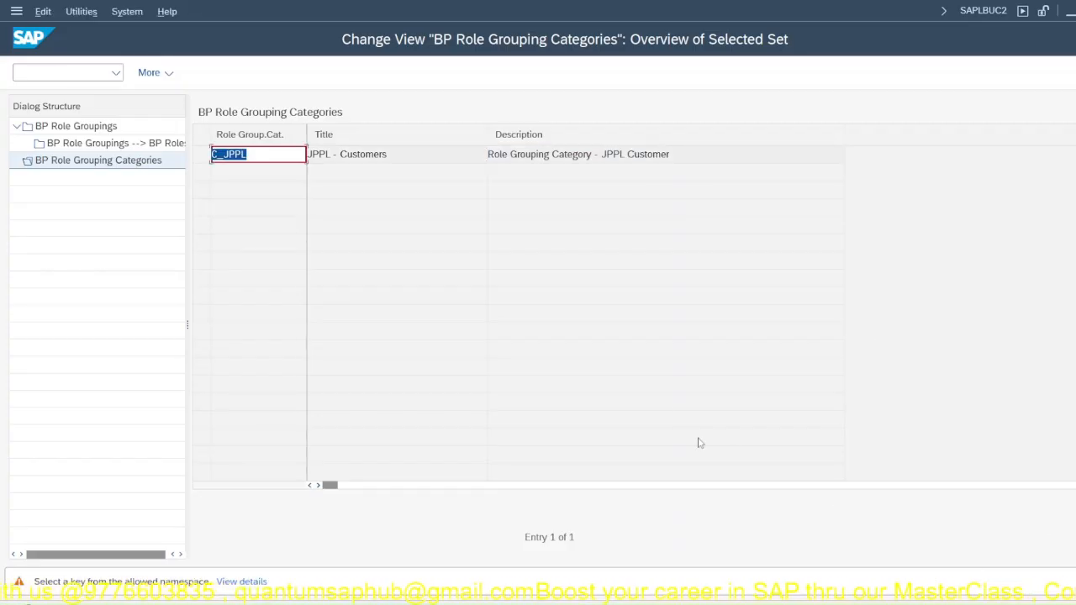
pyautogui.press('Return')
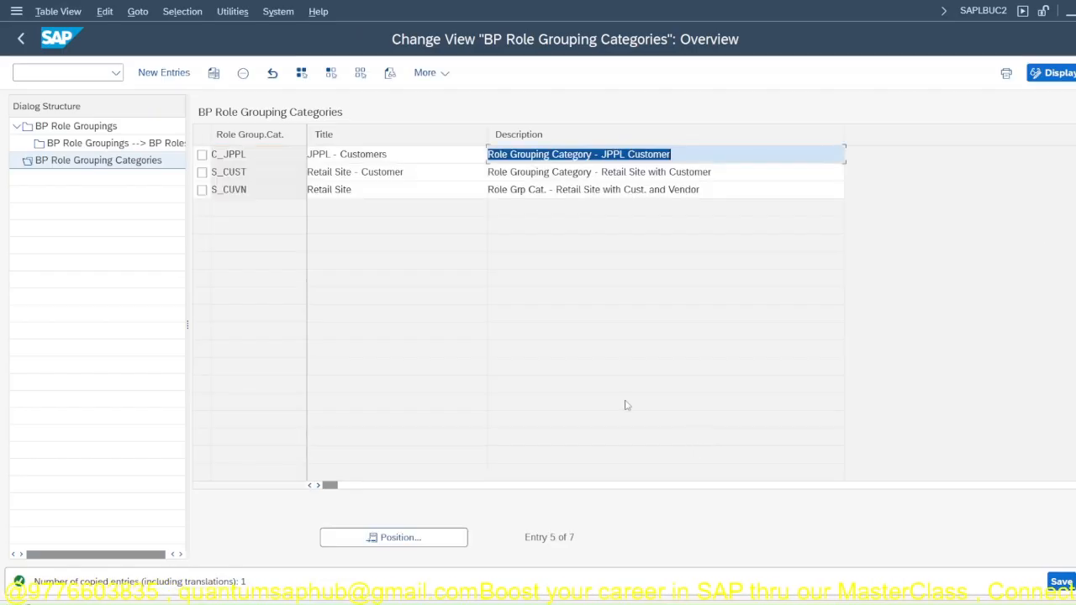
pyautogui.click(114, 145)
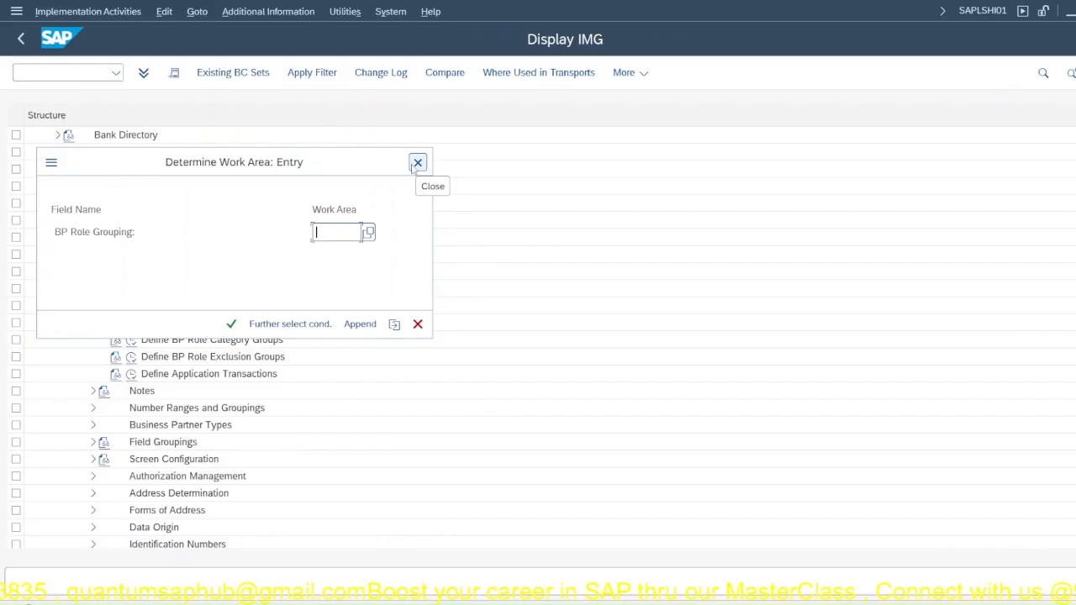
pyautogui.click(417, 163)
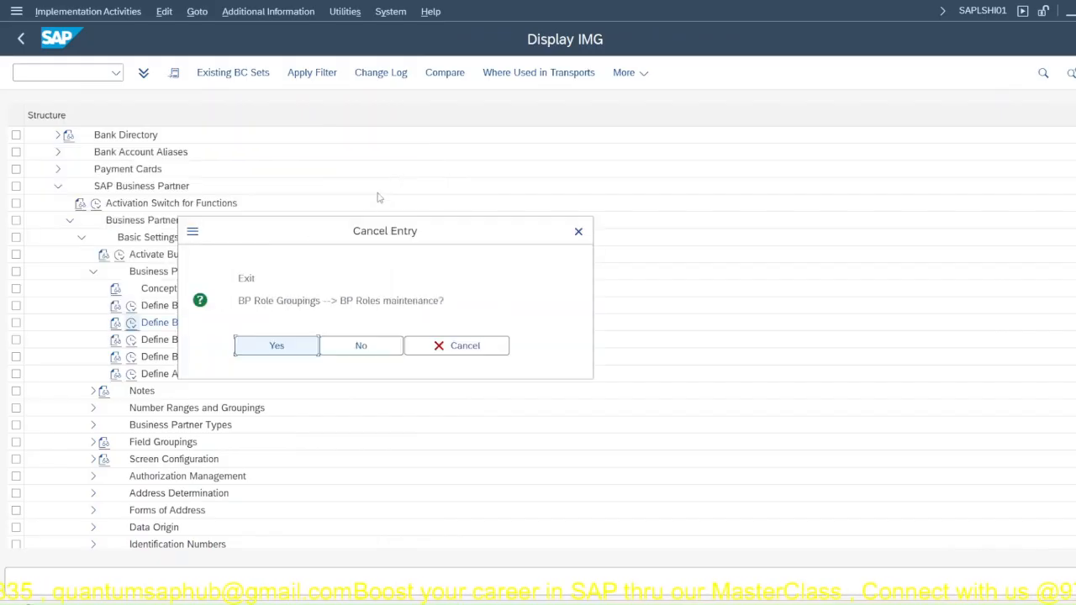
pyautogui.click(385, 352)
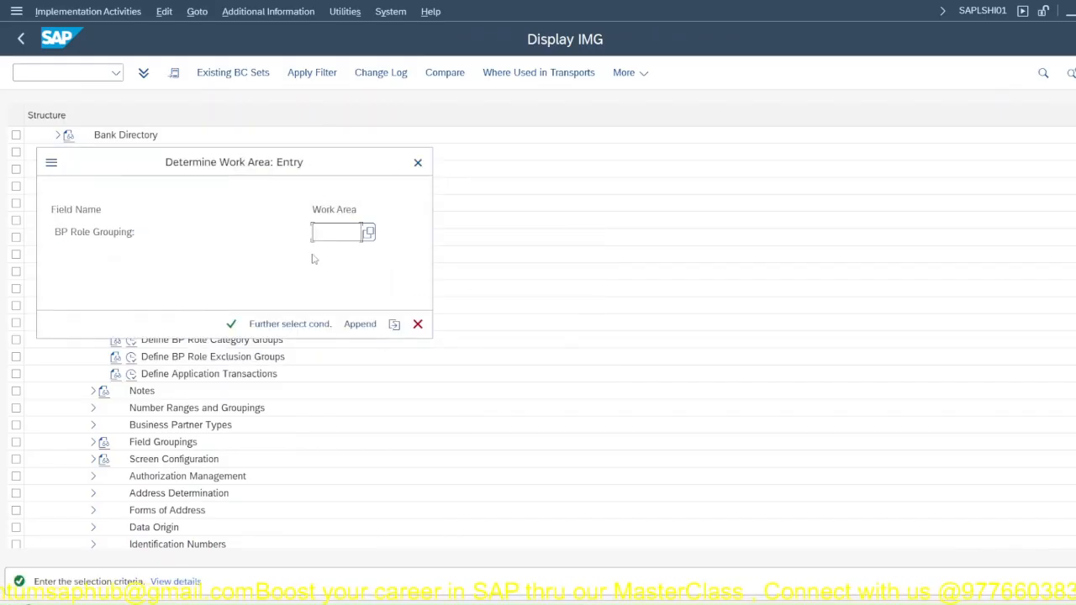
pyautogui.click(368, 232)
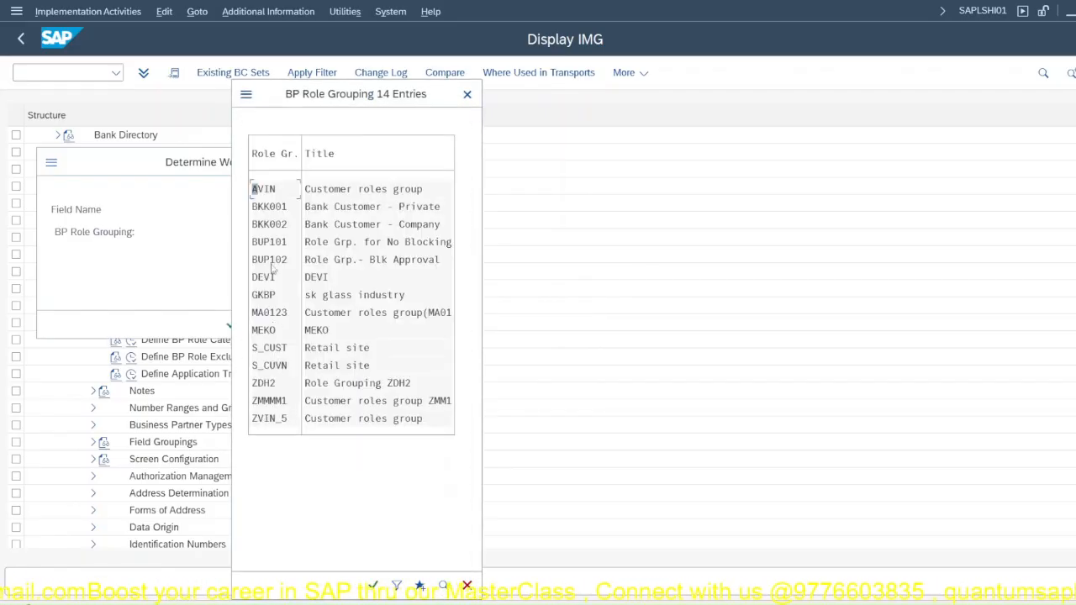
pyautogui.click(468, 585)
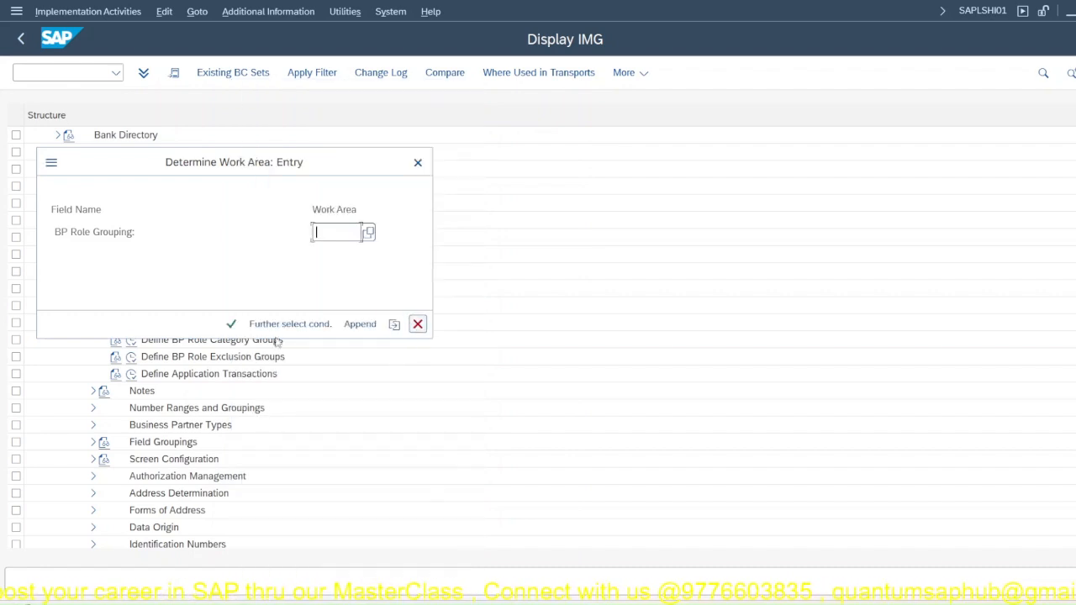
pyautogui.click(231, 324)
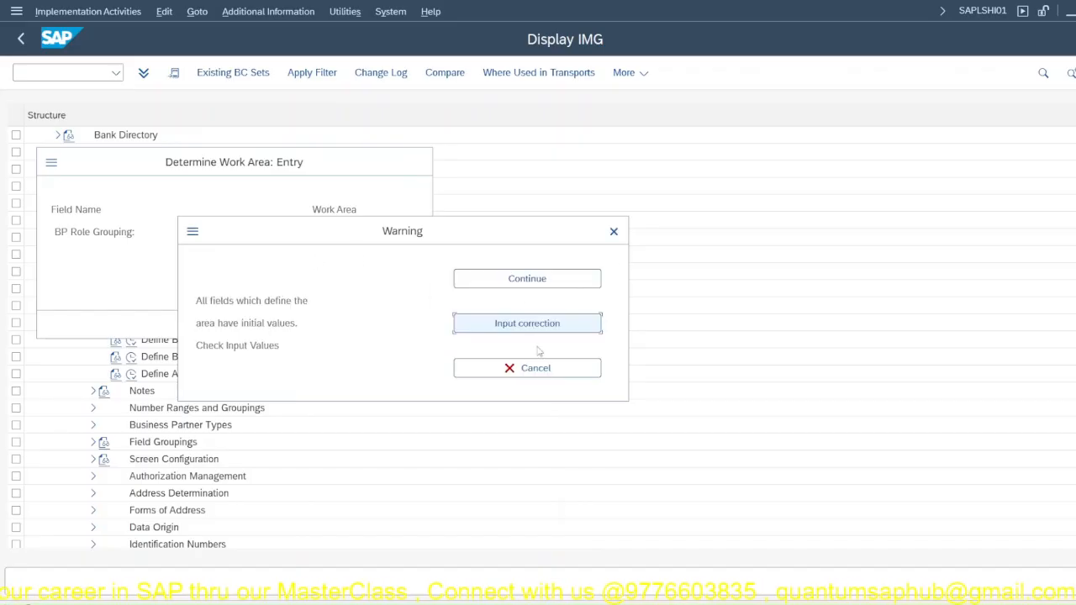
pyautogui.click(526, 281)
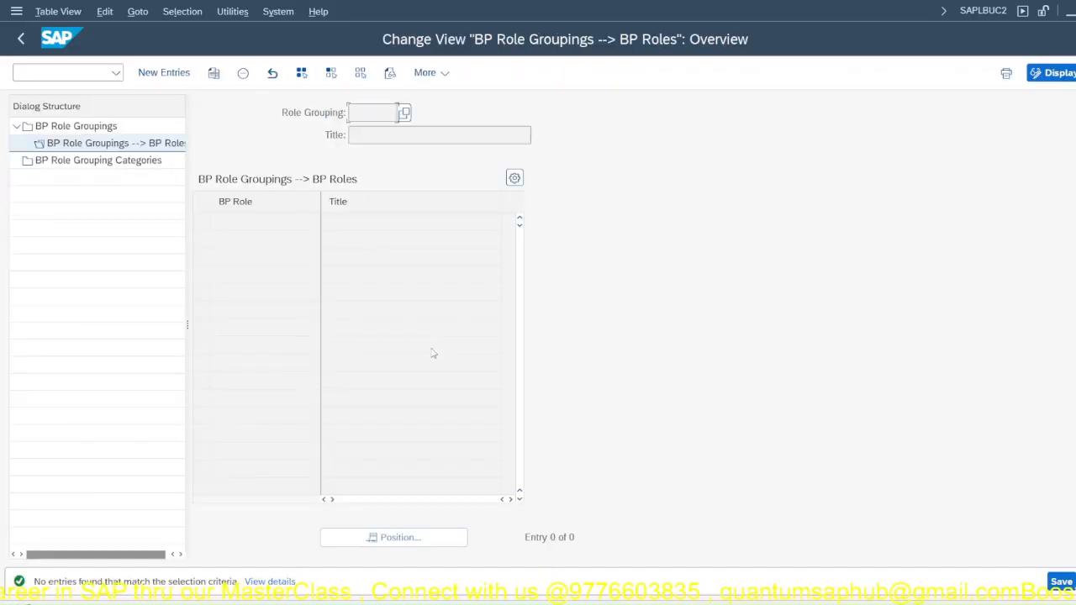
# Step: Open the details of BP role grouping C_JPPL and check which role grouping categories can be assigned
pyautogui.click(63, 130)
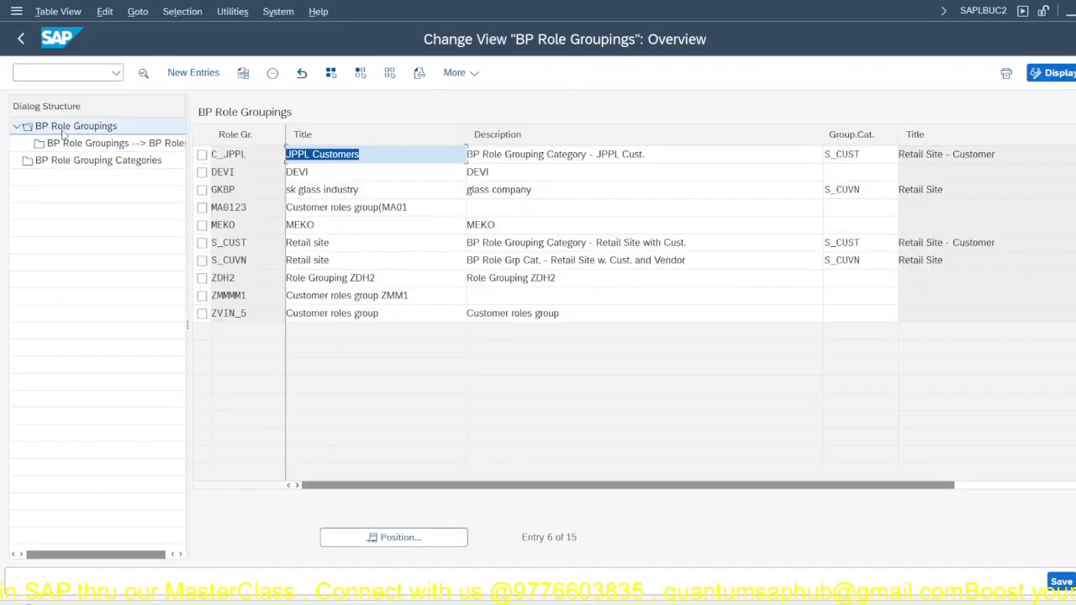
pyautogui.click(202, 155)
pyautogui.doubleClick(242, 155)
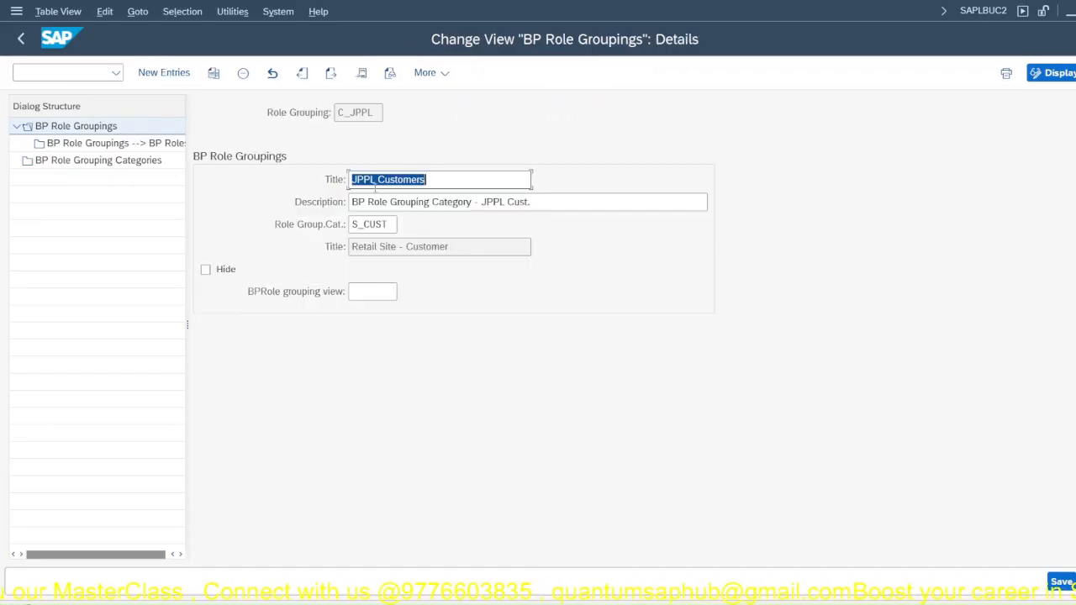
pyautogui.press('Tab')
pyautogui.press('Tab')
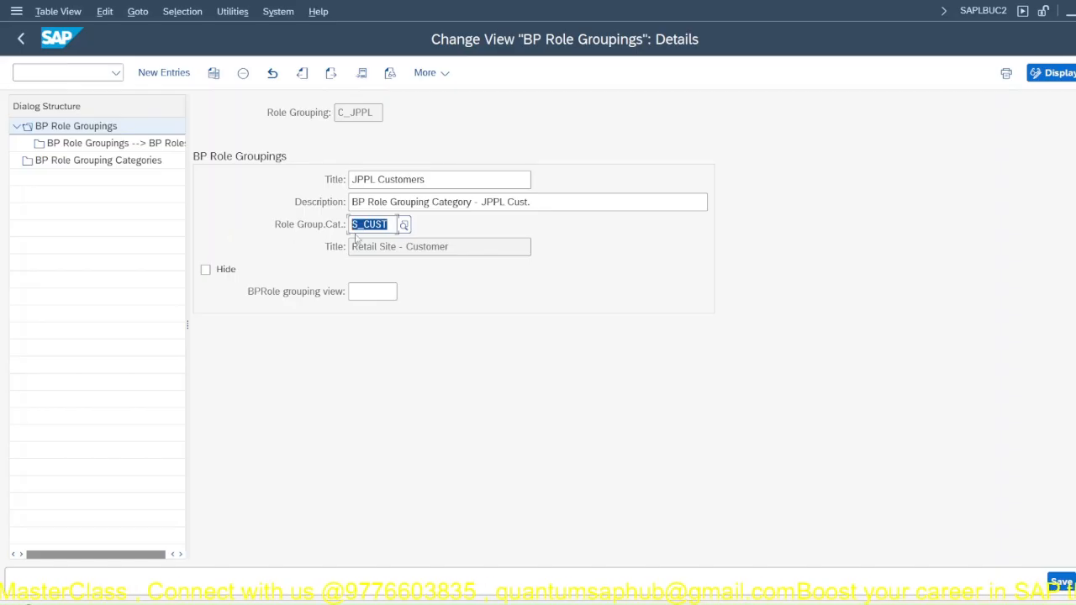
pyautogui.click(405, 225)
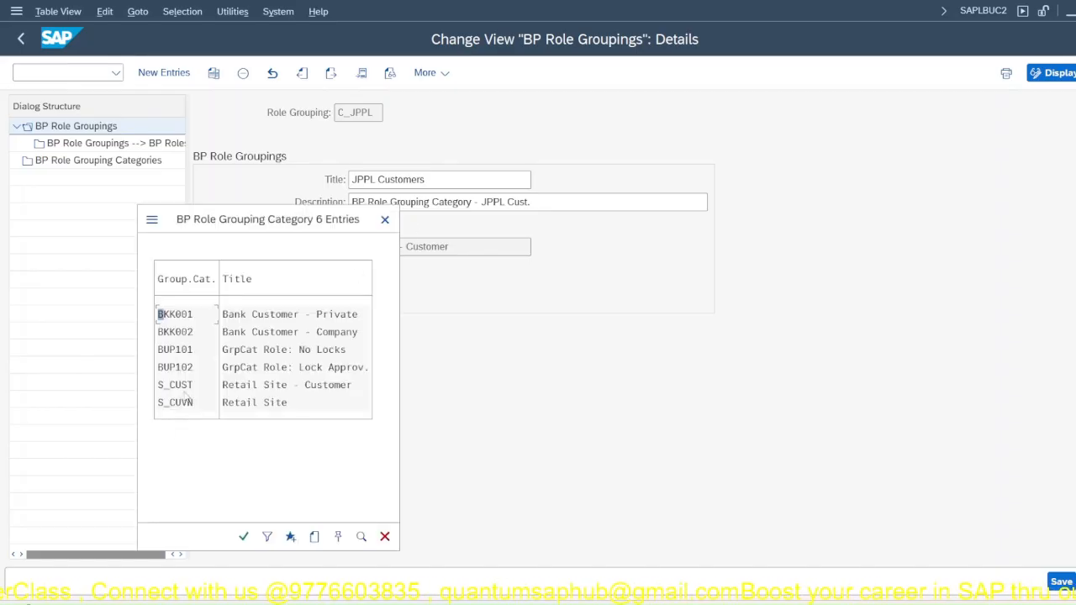
pyautogui.click(385, 219)
# Step: Return to the BP Role Grouping Categories and save the new entries
pyautogui.click(65, 162)
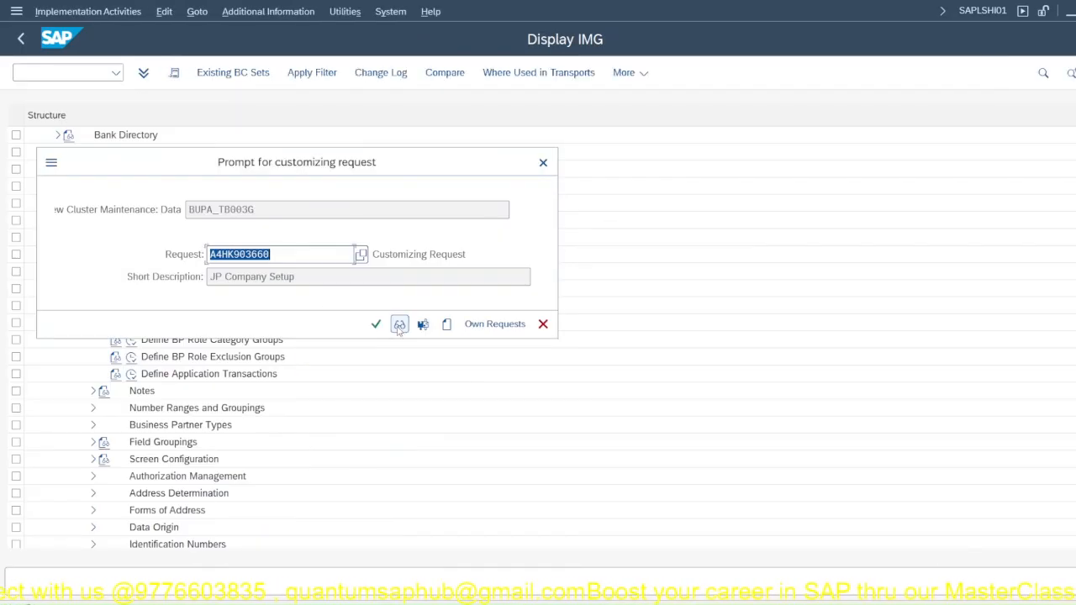
pyautogui.click(377, 323)
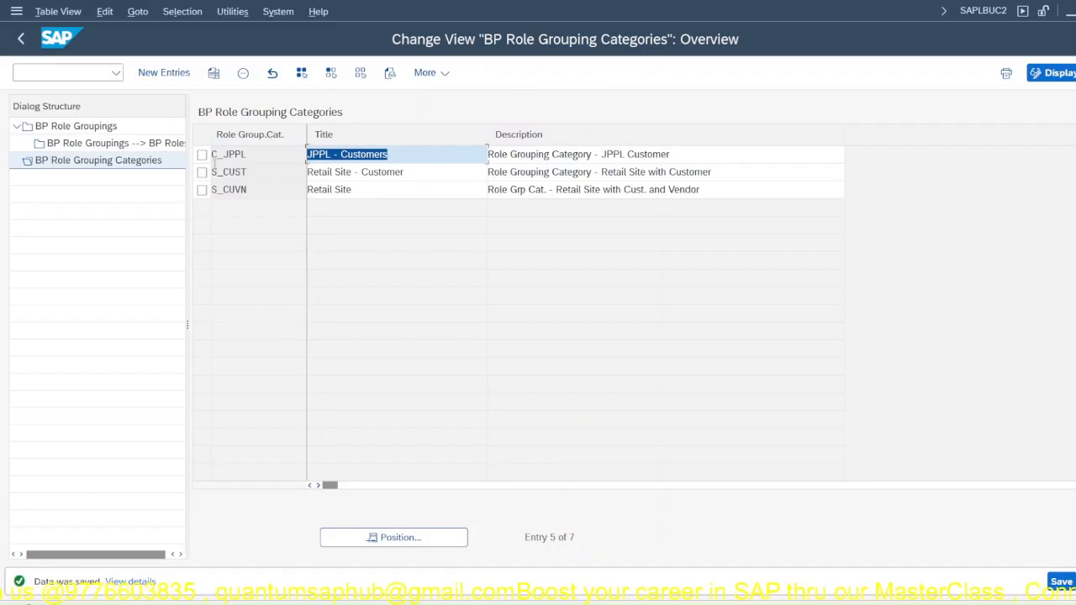
# Step: Change the role grouping category of BP role grouping C_JPPL to C_JPPL and save
pyautogui.click(92, 144)
pyautogui.click(84, 131)
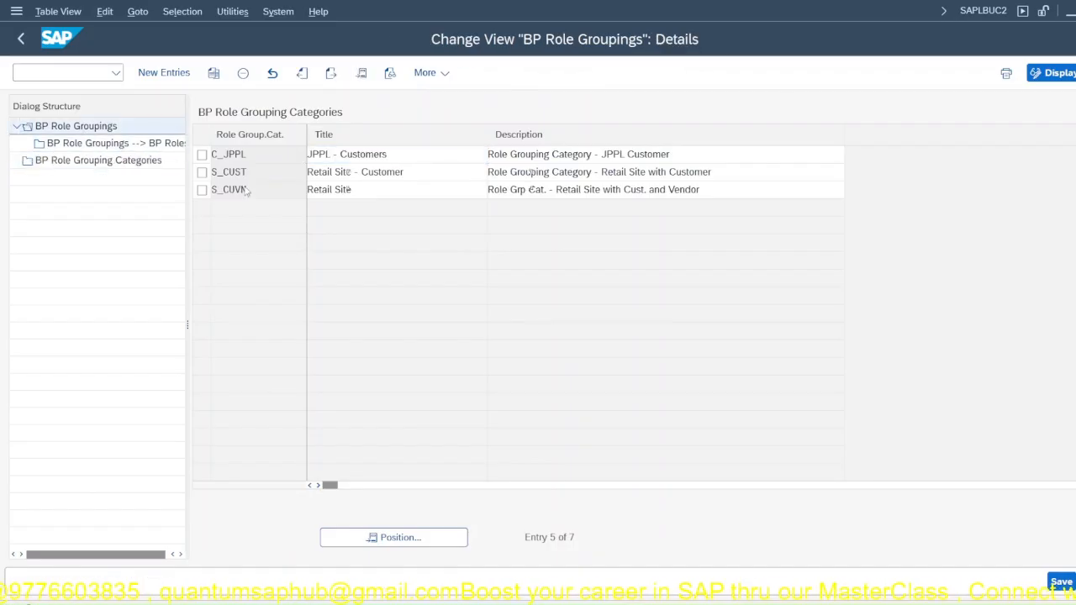
pyautogui.moveTo(390, 225); pyautogui.dragTo(227, 225)
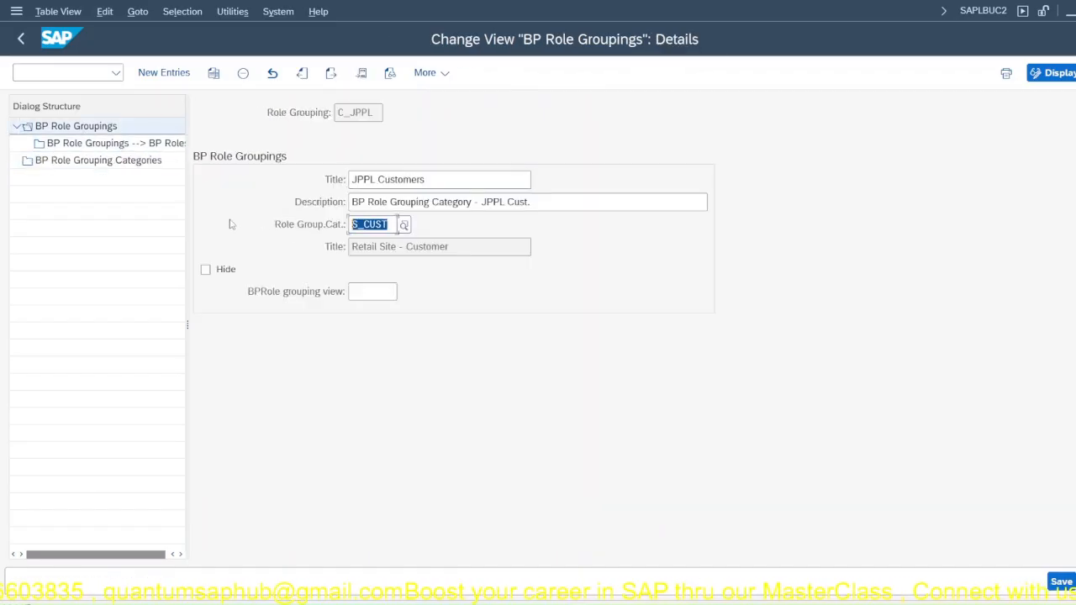
pyautogui.press('Delete')
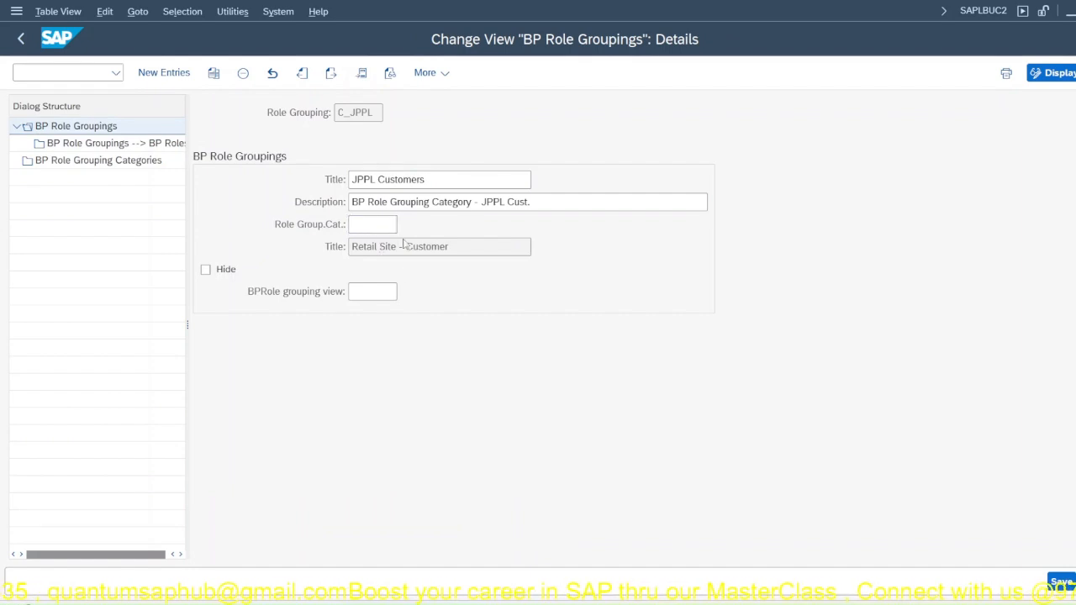
pyautogui.click(403, 226)
pyautogui.click(190, 386)
pyautogui.doubleClick(190, 387)
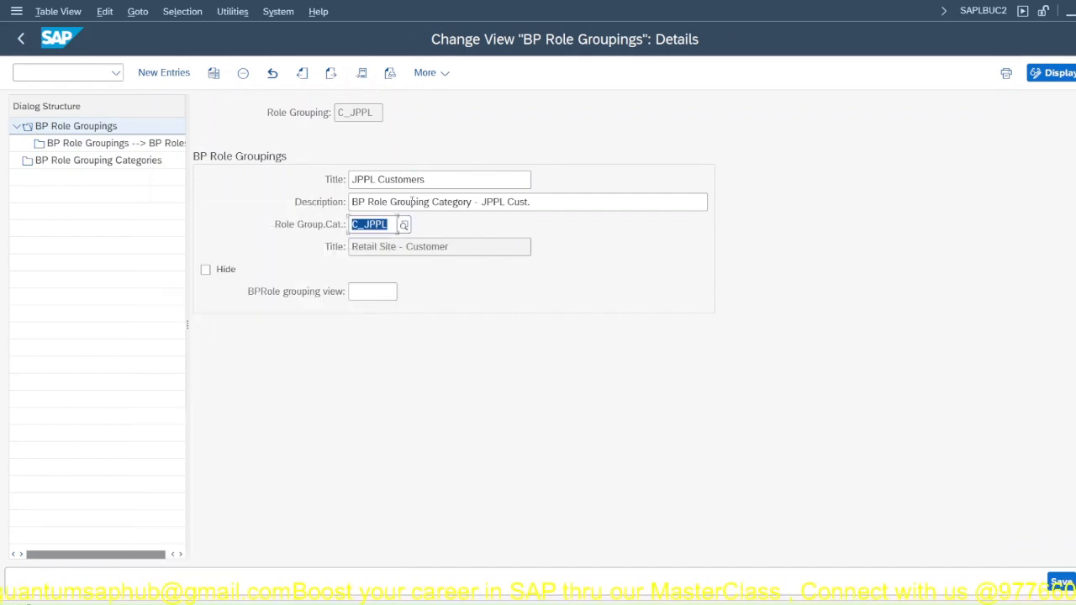
pyautogui.click(1059, 579)
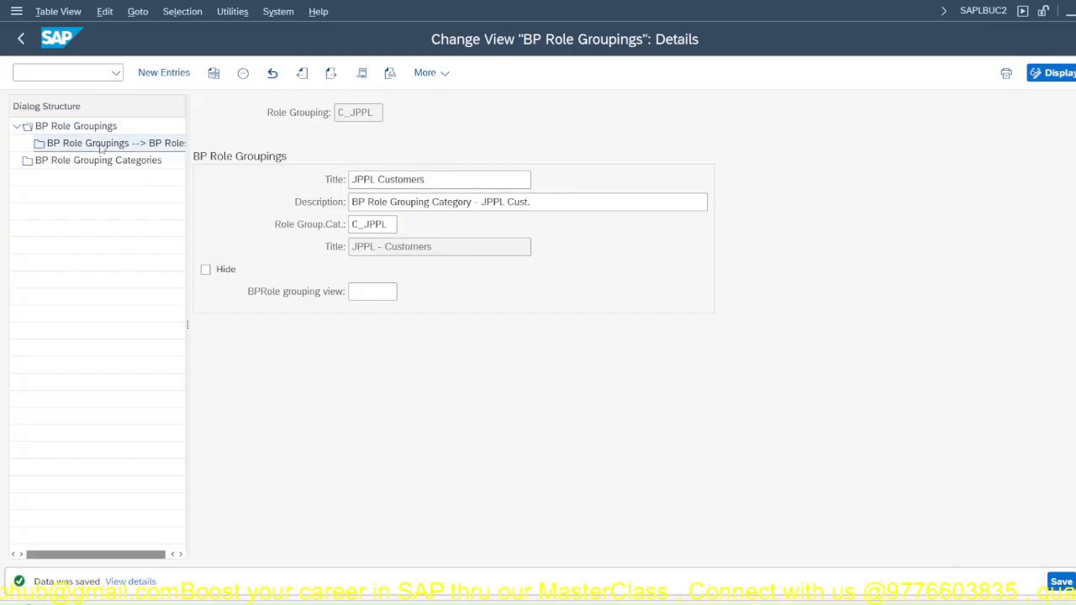
# Step: Delete the BP roles BPSITE, FLCU00 and FLCU01 assigned to role grouping C_JPPL
pyautogui.click(149, 145)
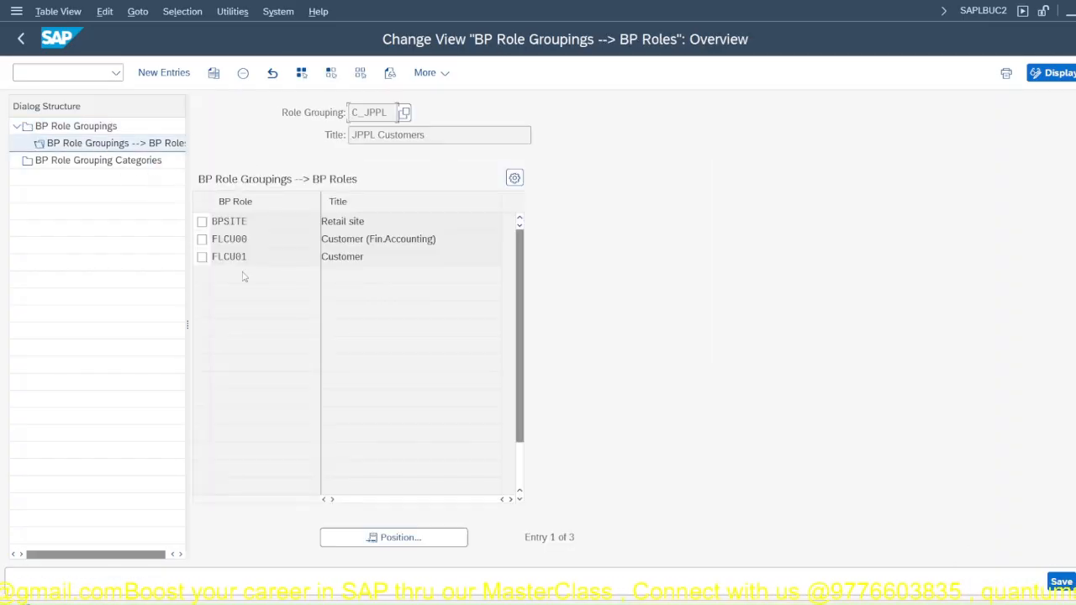
pyautogui.click(202, 221)
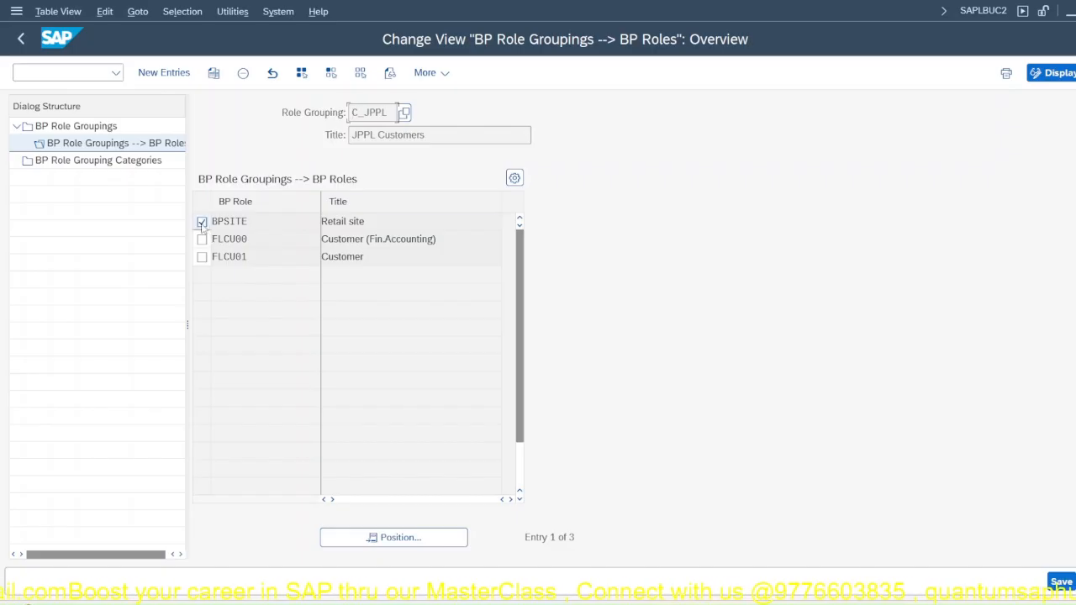
pyautogui.click(202, 239)
pyautogui.click(201, 257)
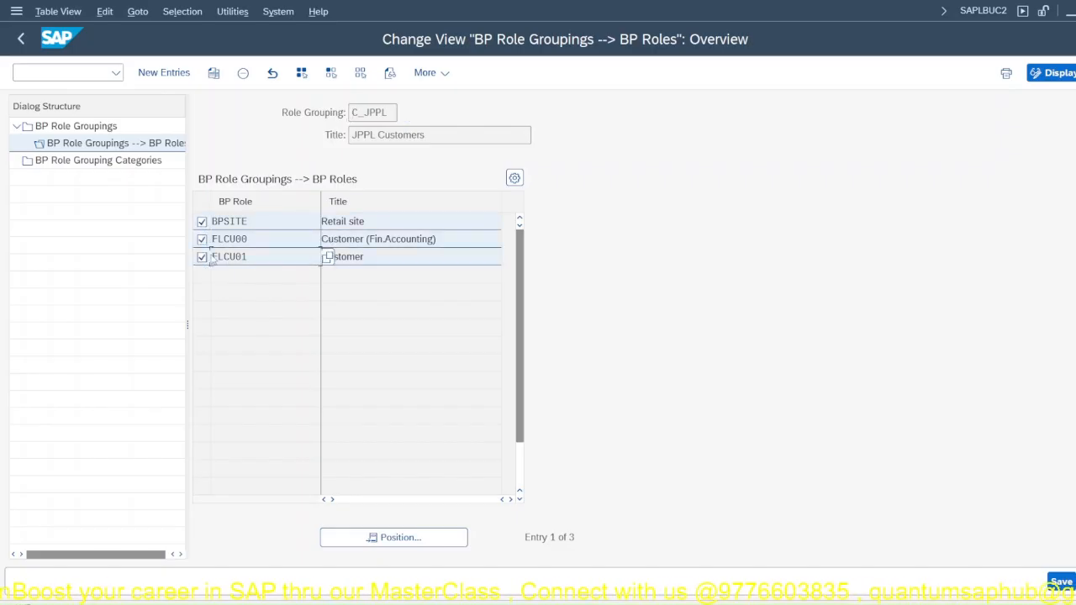
pyautogui.click(243, 72)
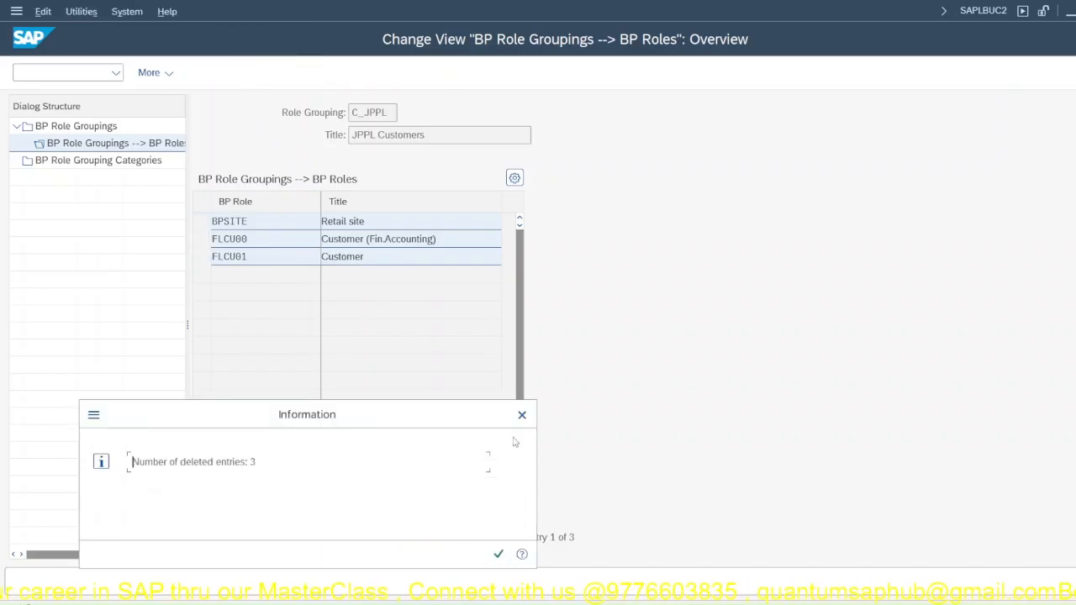
pyautogui.click(499, 554)
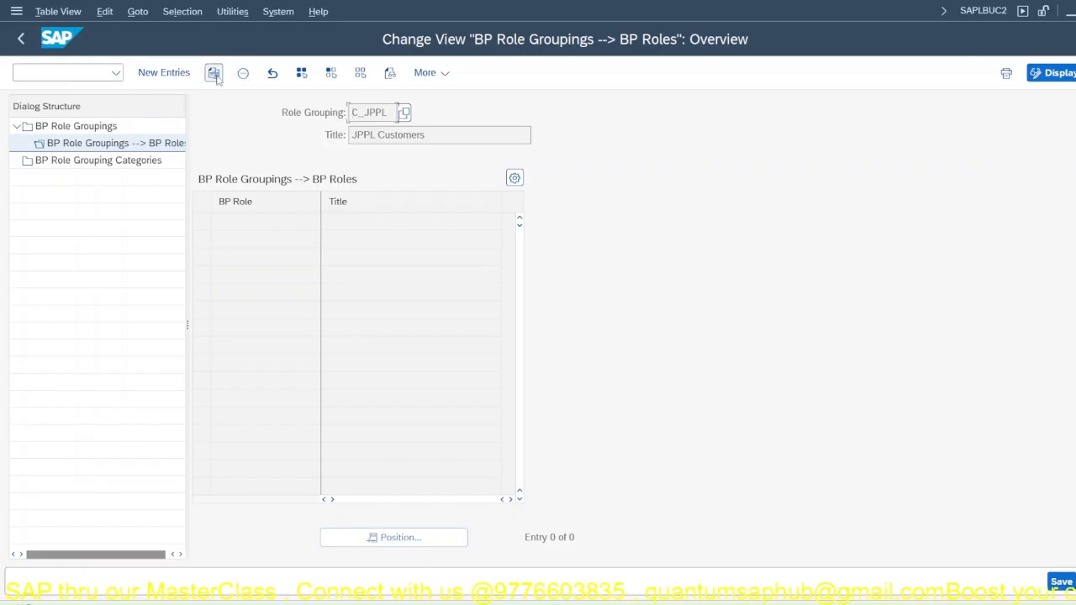
# Step: Start new BP role entries for role grouping C_JPPL and try to assign role 000000
pyautogui.click(164, 72)
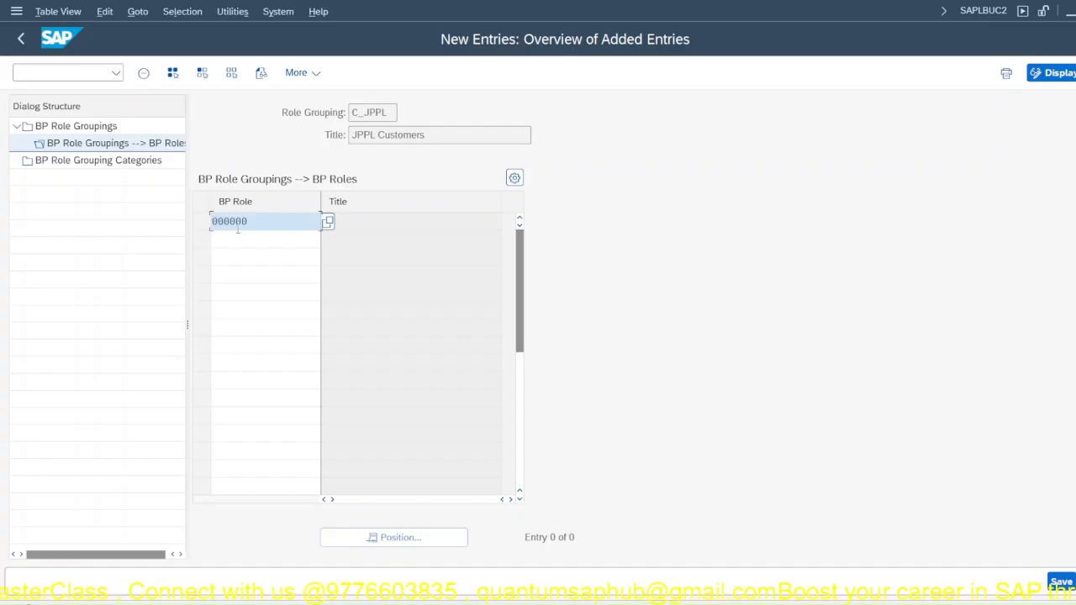
pyautogui.write('000000')
pyautogui.press('Return')
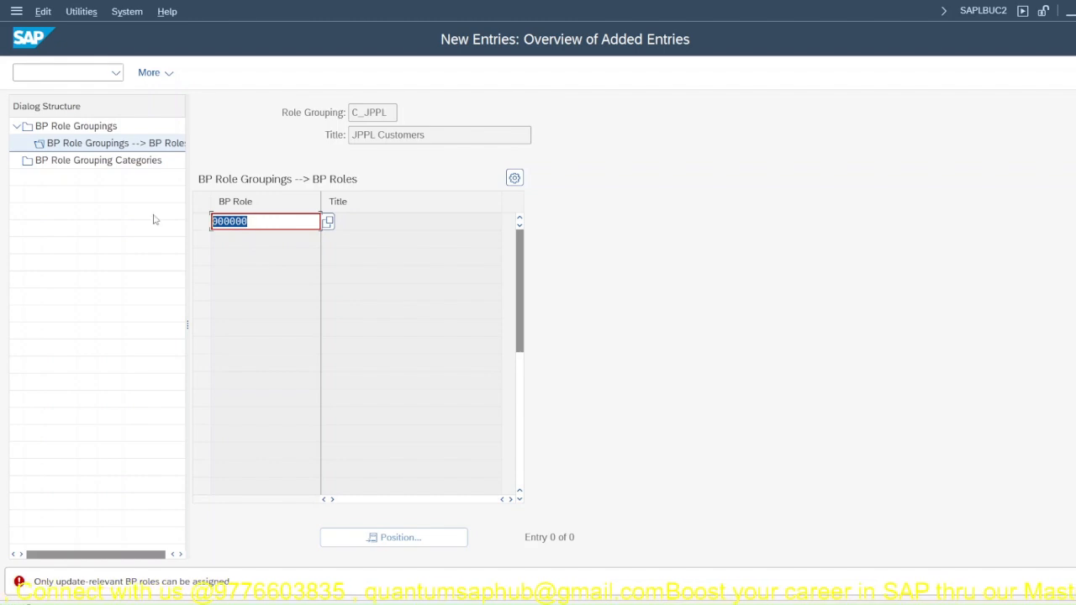
# Step: Try to assign BP role FLCU00 to role grouping C_JPPL, then clear the entry
pyautogui.write('FLCU')
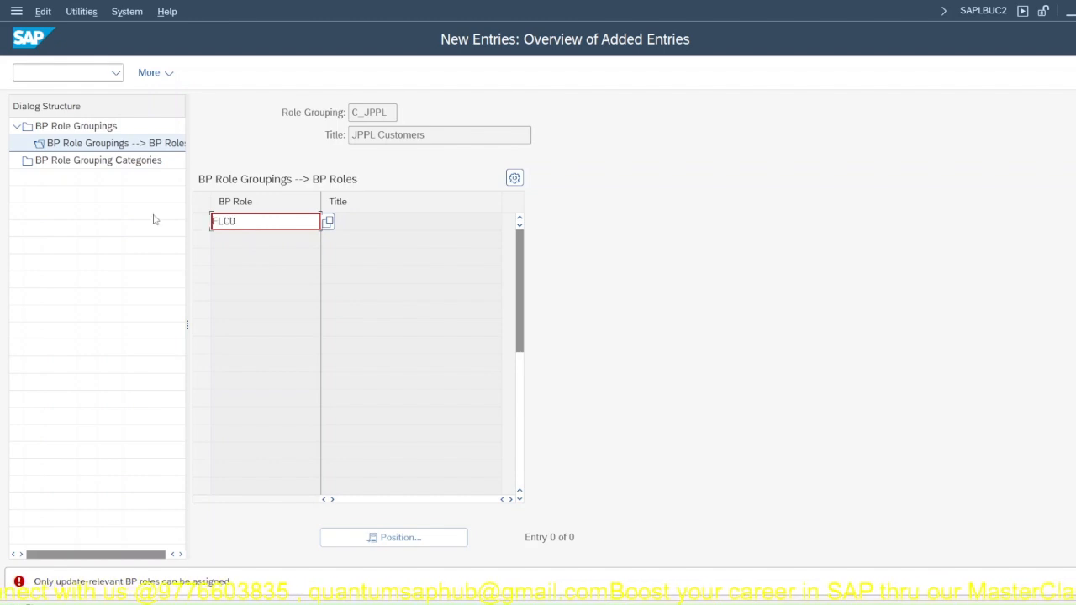
pyautogui.write('00')
pyautogui.press('Return')
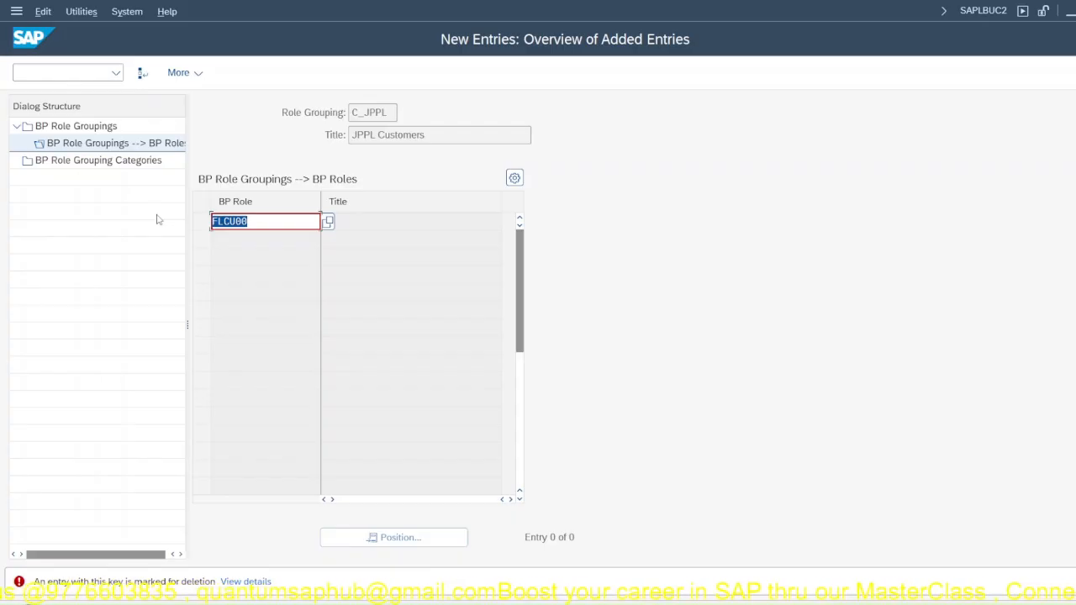
pyautogui.press('F12')
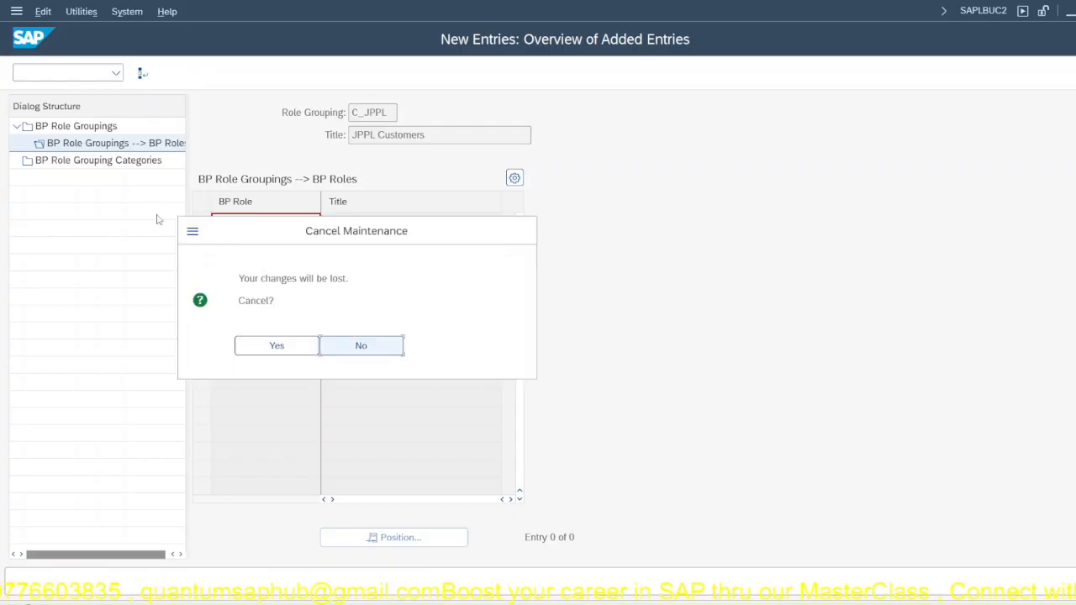
pyautogui.click(351, 345)
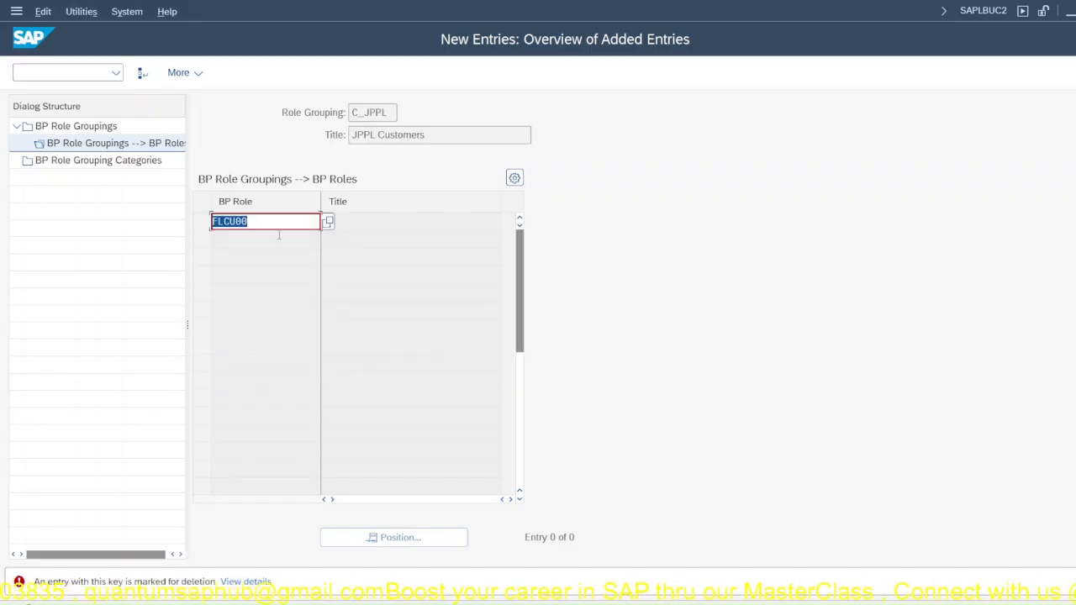
pyautogui.press('BackSpace')
pyautogui.press('Return')
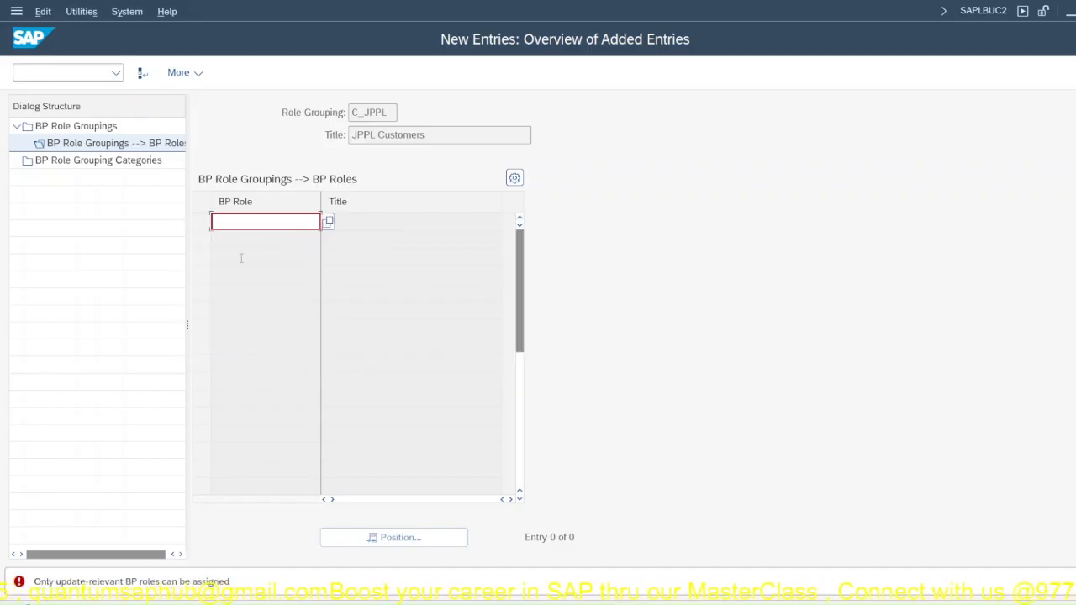
# Step: Look through the available BP roles without choosing one, and discard the blocked new entry for role grouping C_JPPL
pyautogui.click(328, 221)
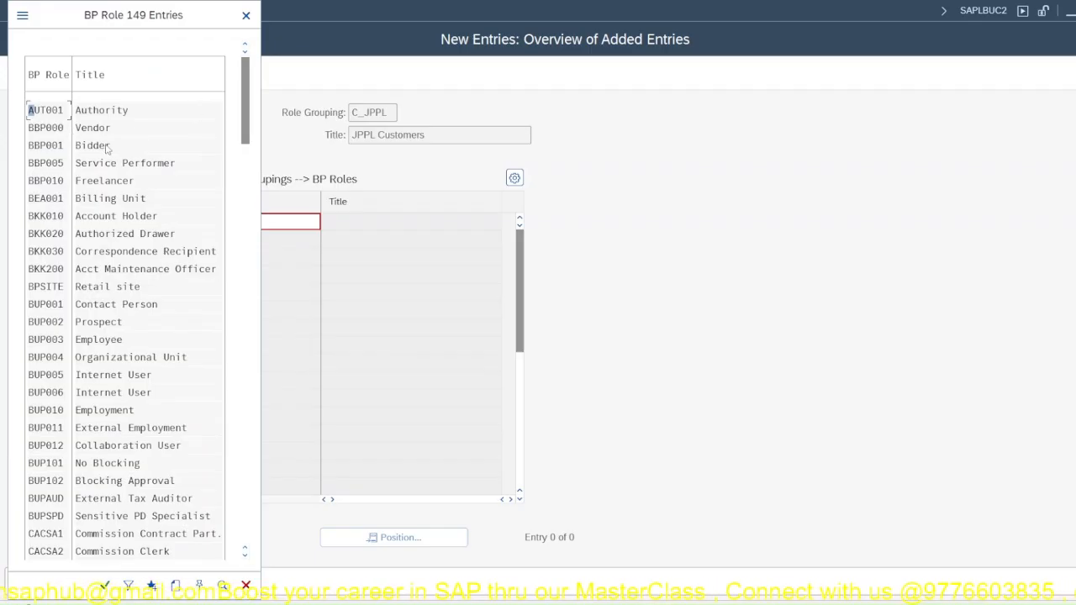
pyautogui.press('Escape')
pyautogui.press('Escape')
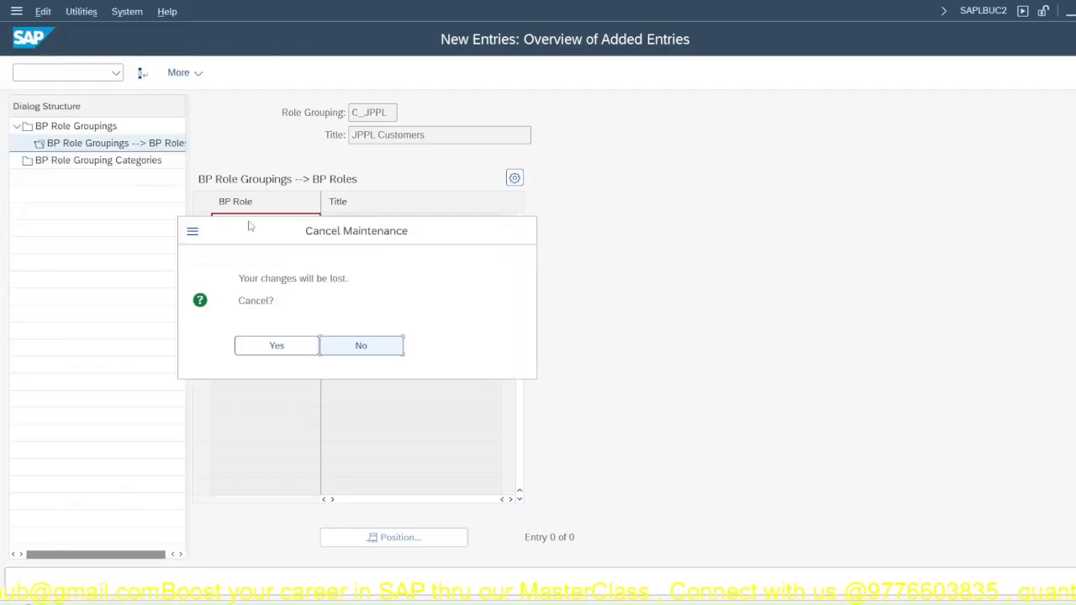
pyautogui.click(283, 344)
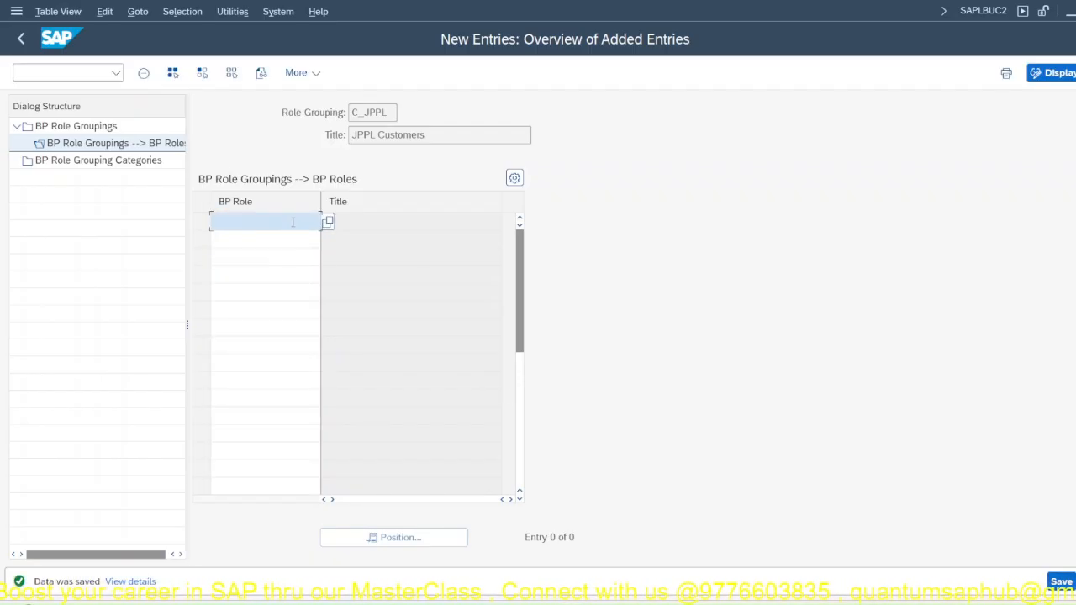
# Step: Assign BP roles FLCU00 and FLCU01 to role grouping C_JPPL as new entries
pyautogui.write('FLC')
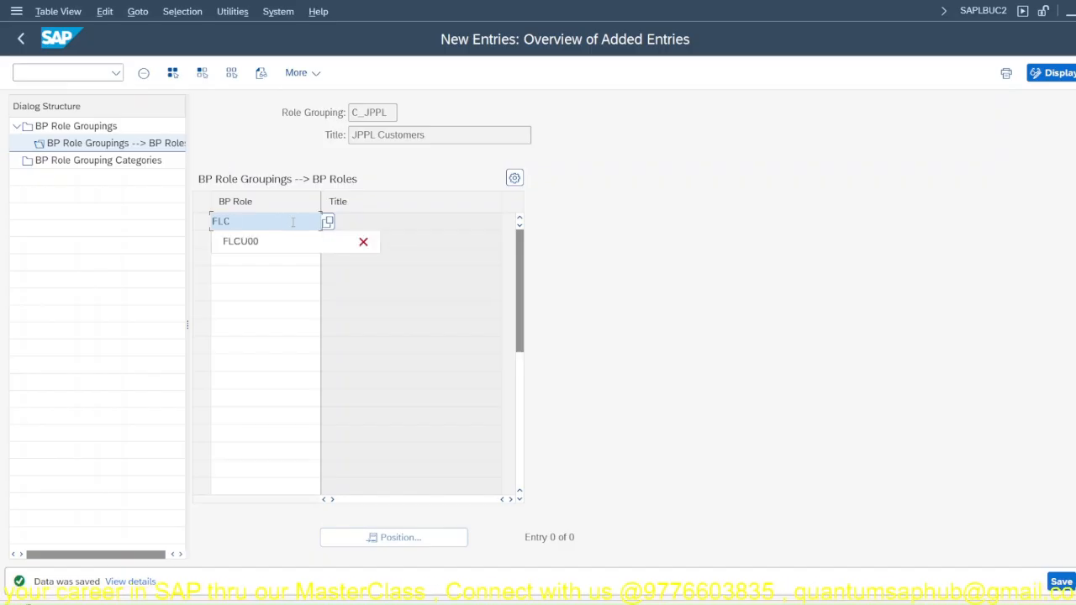
pyautogui.write('U00')
pyautogui.press('Return')
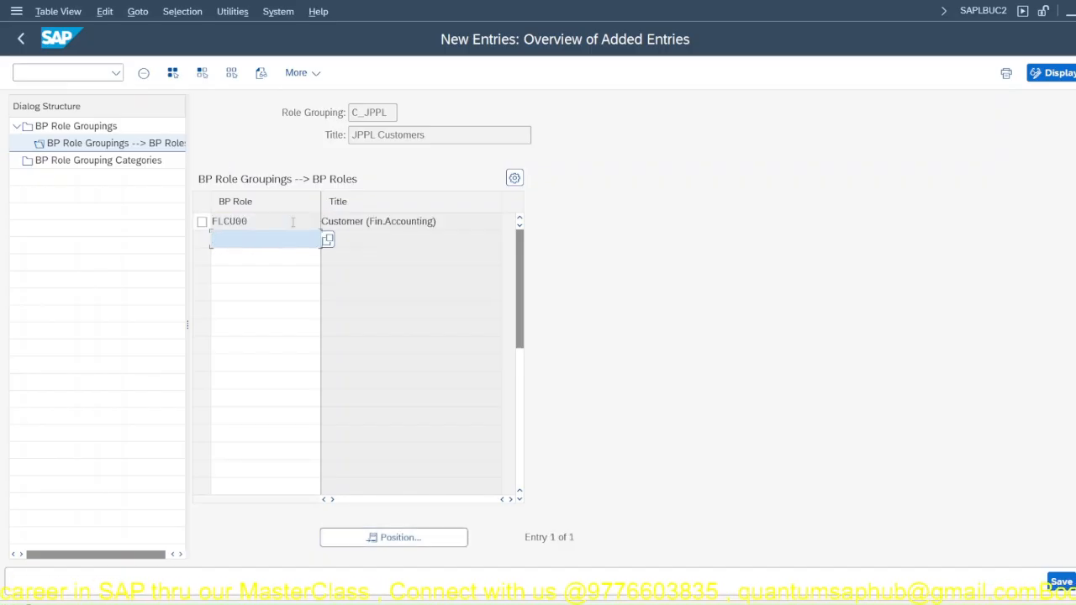
pyautogui.write('FLCU')
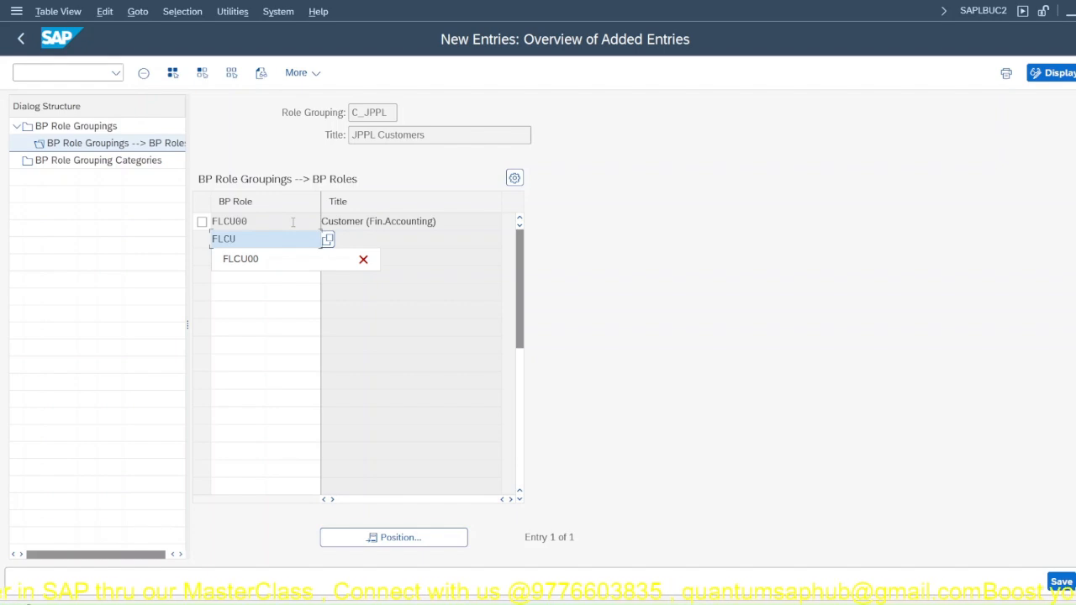
pyautogui.write('01')
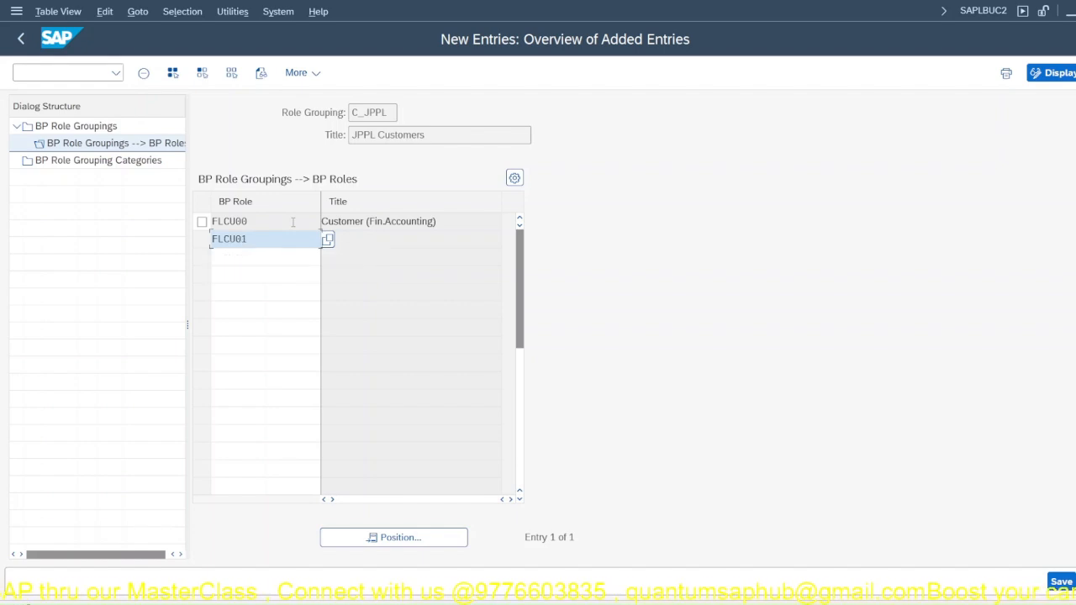
pyautogui.press('Return')
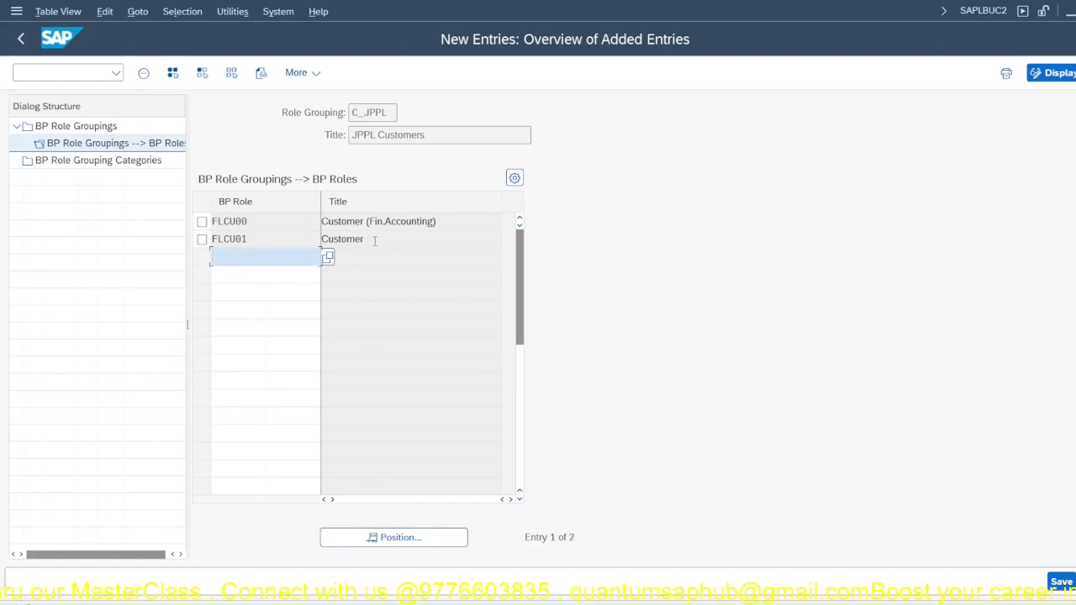
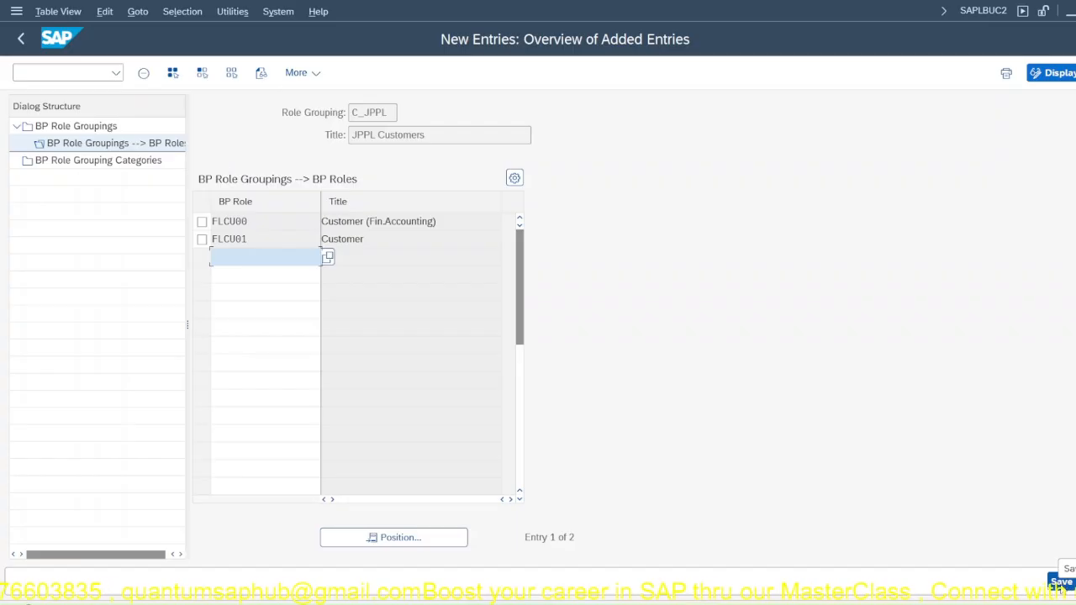
# Step: Save the BP role assignments of role grouping C_JPPL and return to the IMG structure
pyautogui.click(1061, 581)
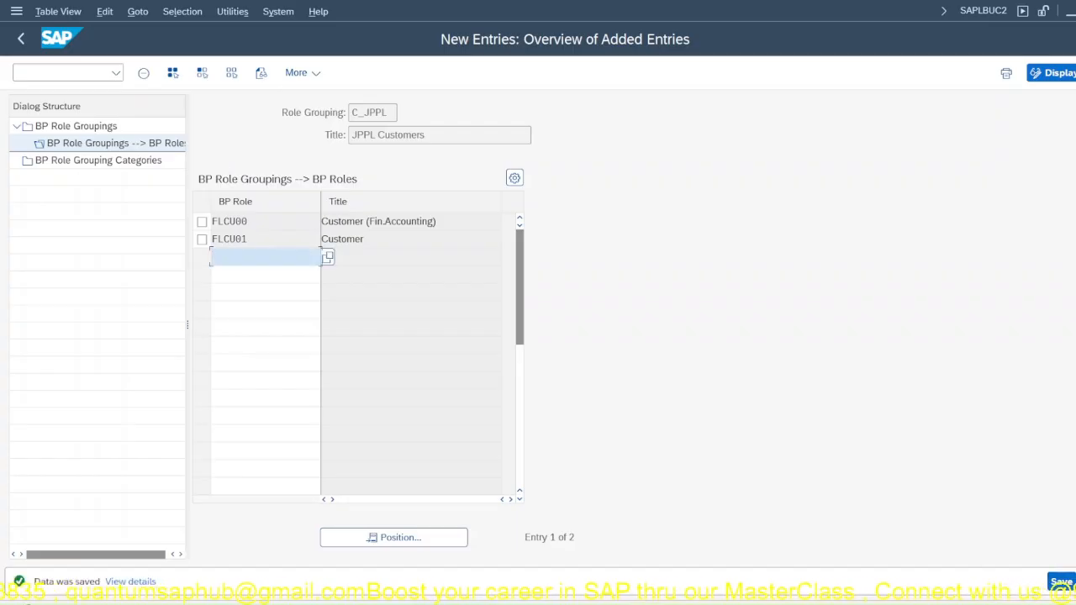
pyautogui.hotkey('shift', 'F3')
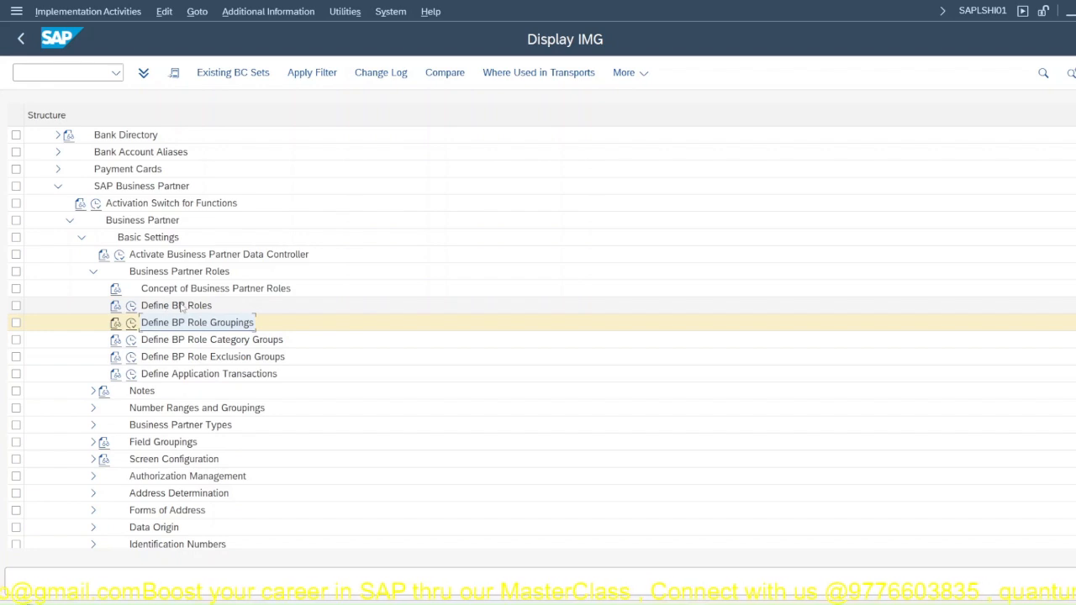
# Step: Review the BP groupings under Define Groupings and Assign Number Ranges, then return to the IMG structure
pyautogui.click(93, 409)
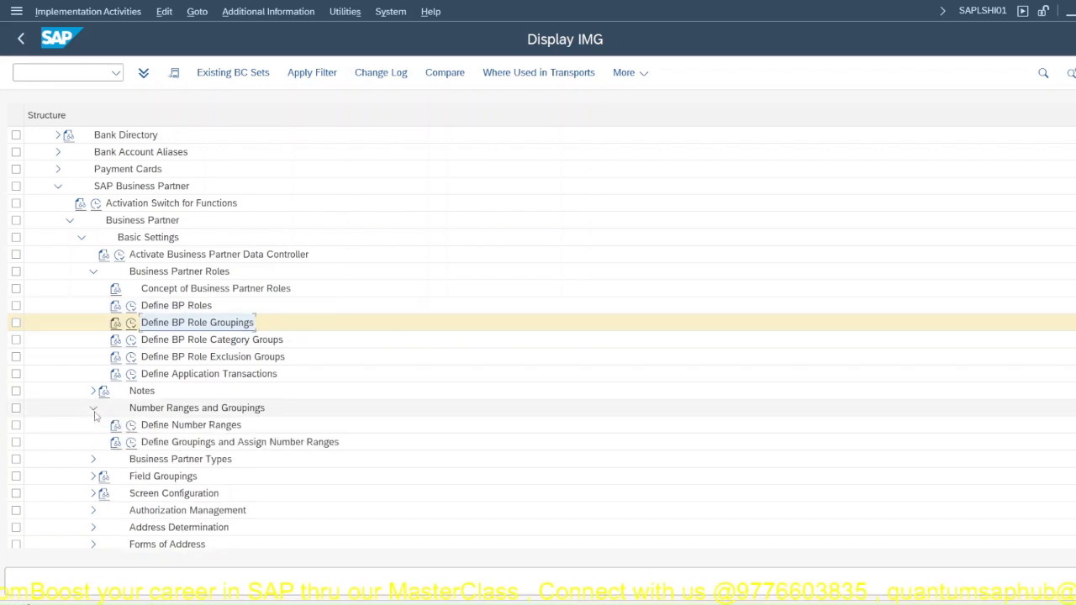
pyautogui.click(131, 443)
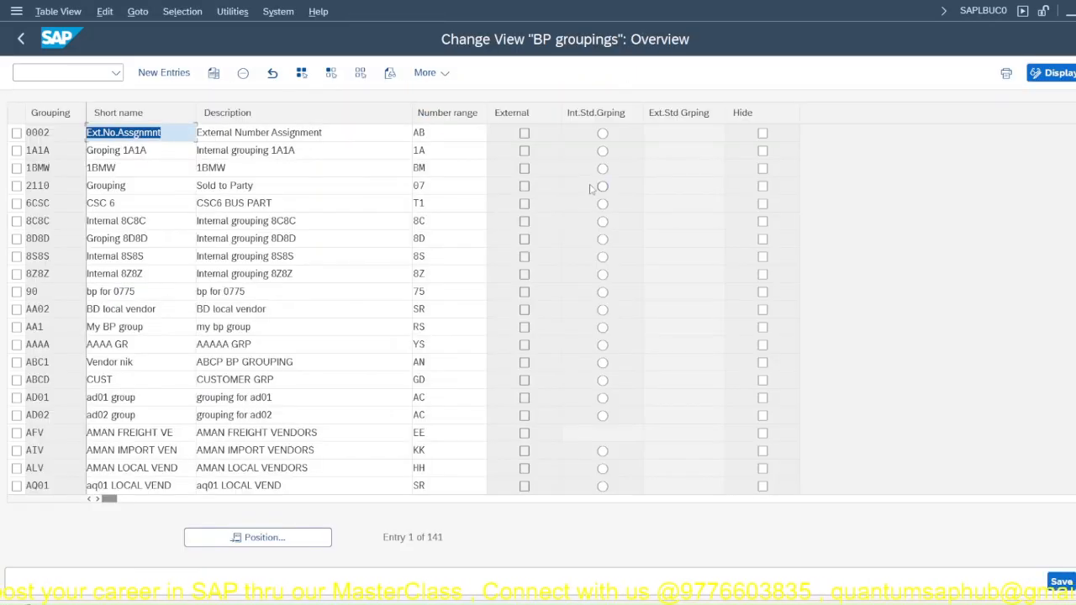
pyautogui.press('F3')
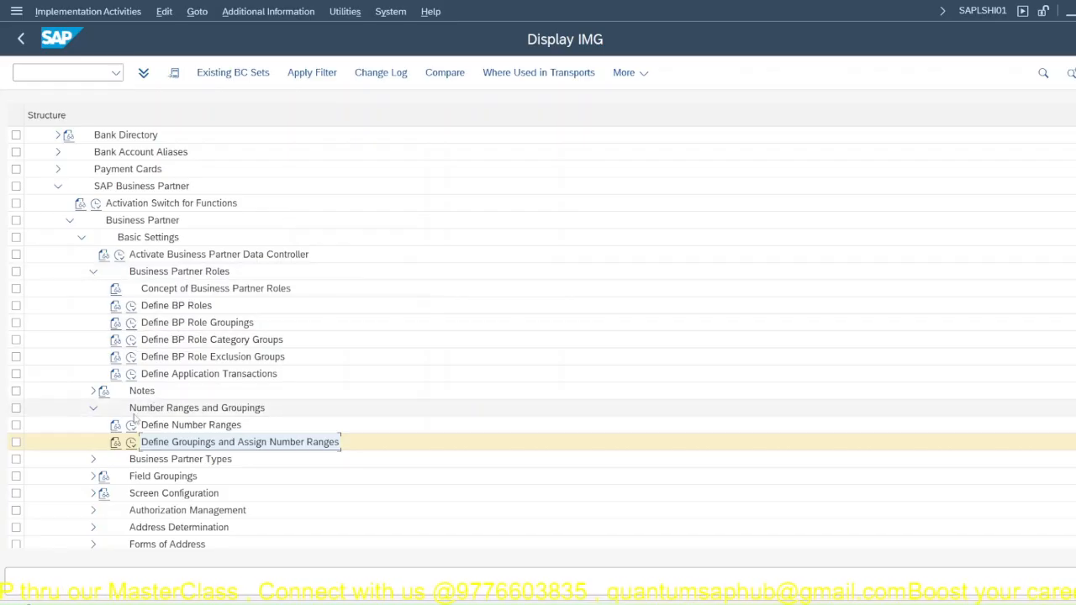
pyautogui.click(131, 442)
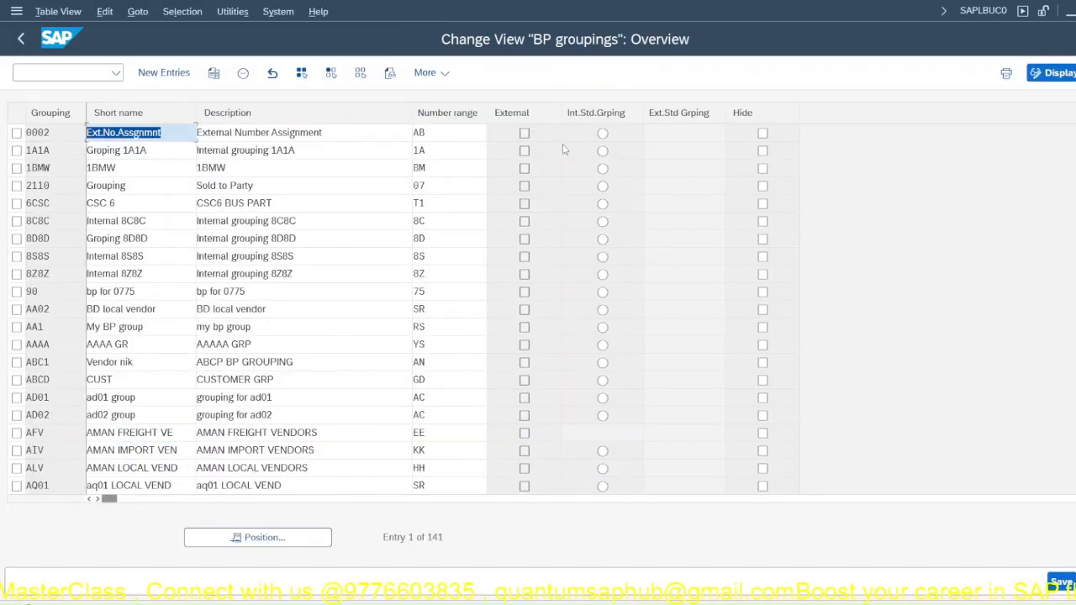
pyautogui.press('F3')
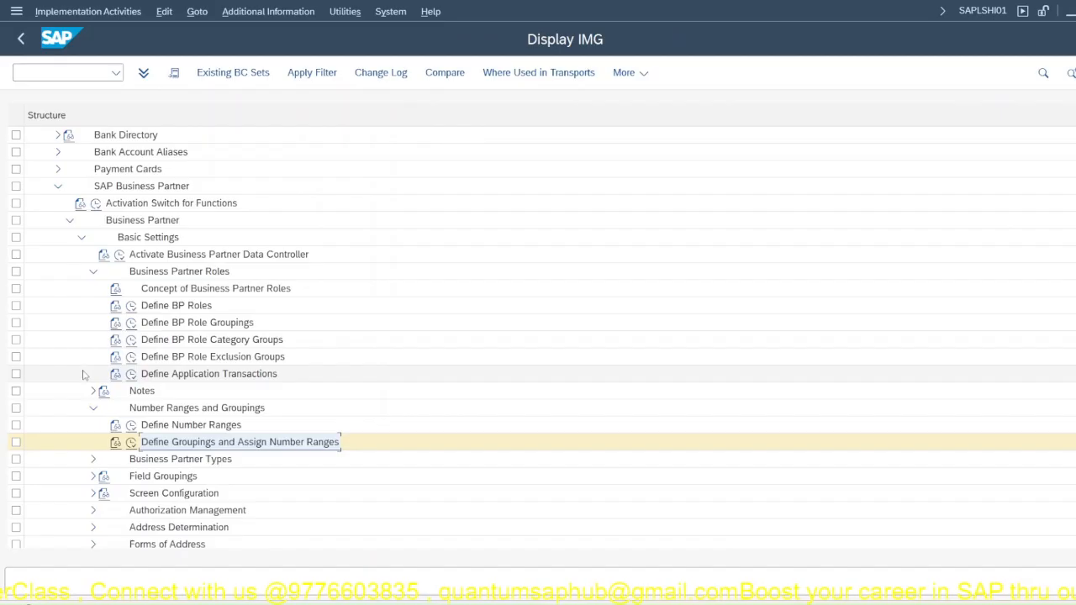
# Step: Expand Master Data Synchronization in the IMG, including its Customer/Vendor Integration and Synchronization Control nodes
pyautogui.scroll(-2, 92, 383)
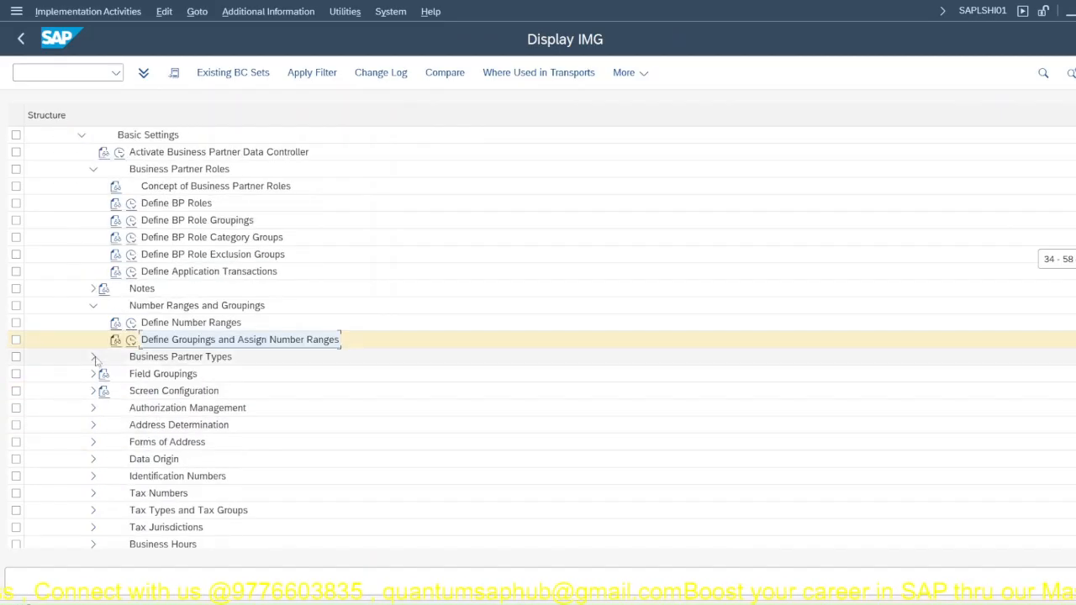
pyautogui.click(93, 356)
pyautogui.click(93, 357)
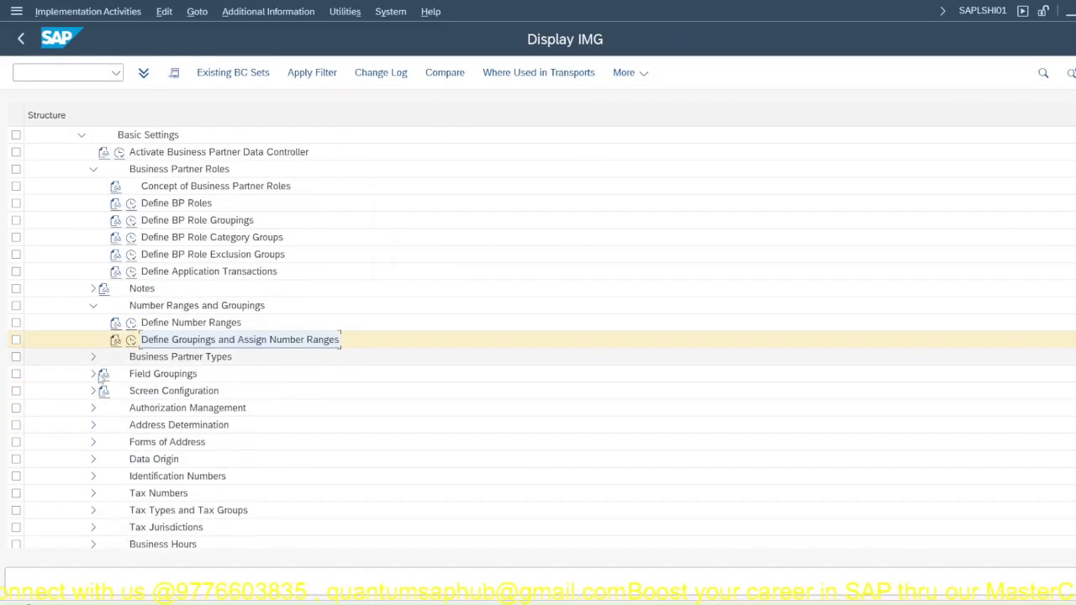
pyautogui.scroll(-4, 109, 446)
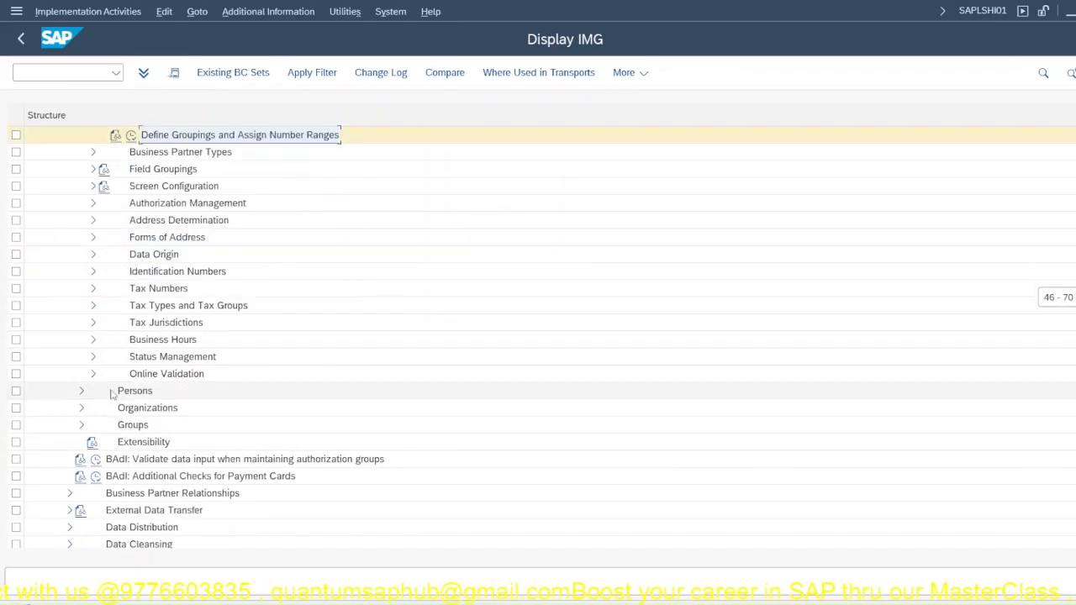
pyautogui.scroll(-1, 109, 393)
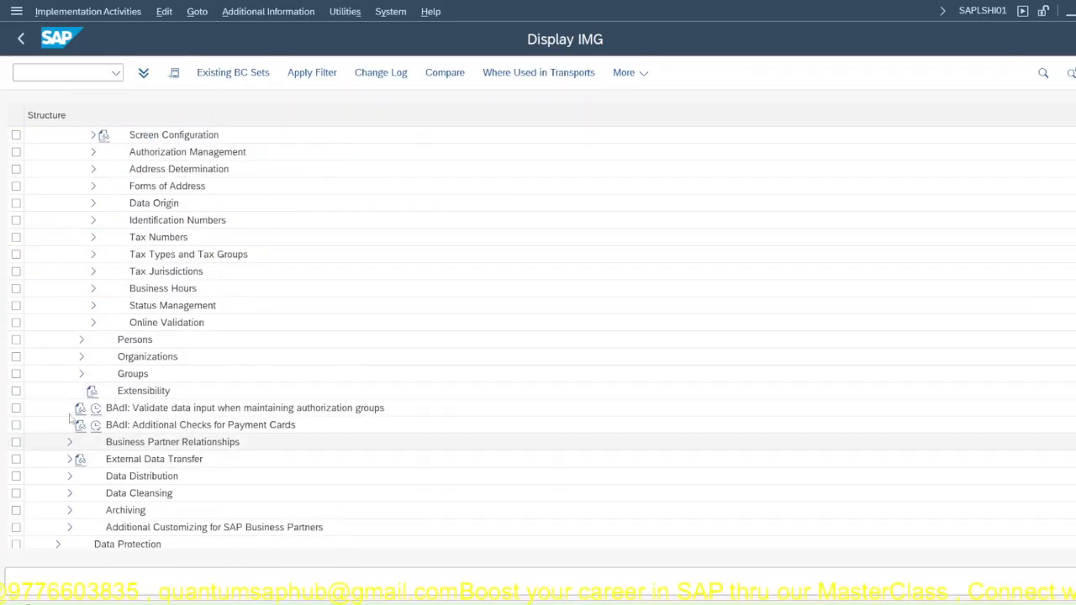
pyautogui.scroll(-1, 81, 340)
pyautogui.scroll(-1, 81, 340)
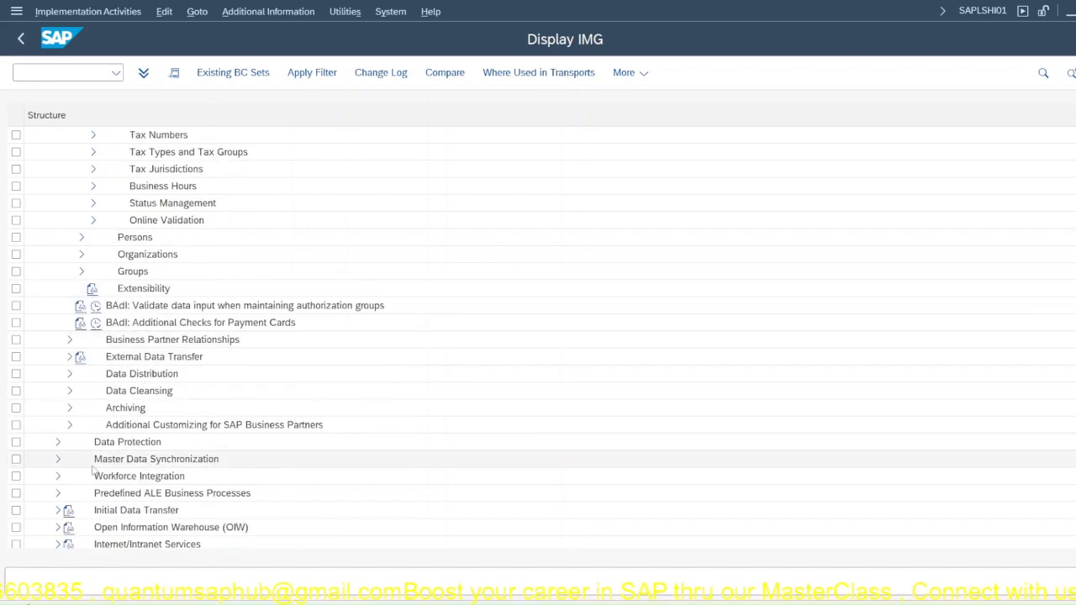
pyautogui.click(58, 460)
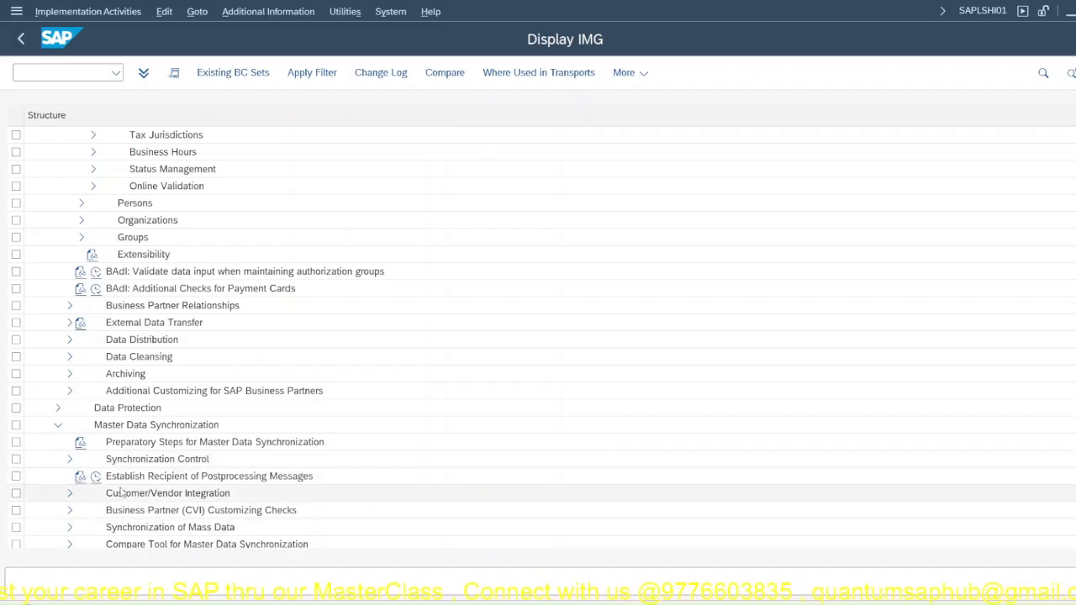
pyautogui.scroll(-2, 70, 499)
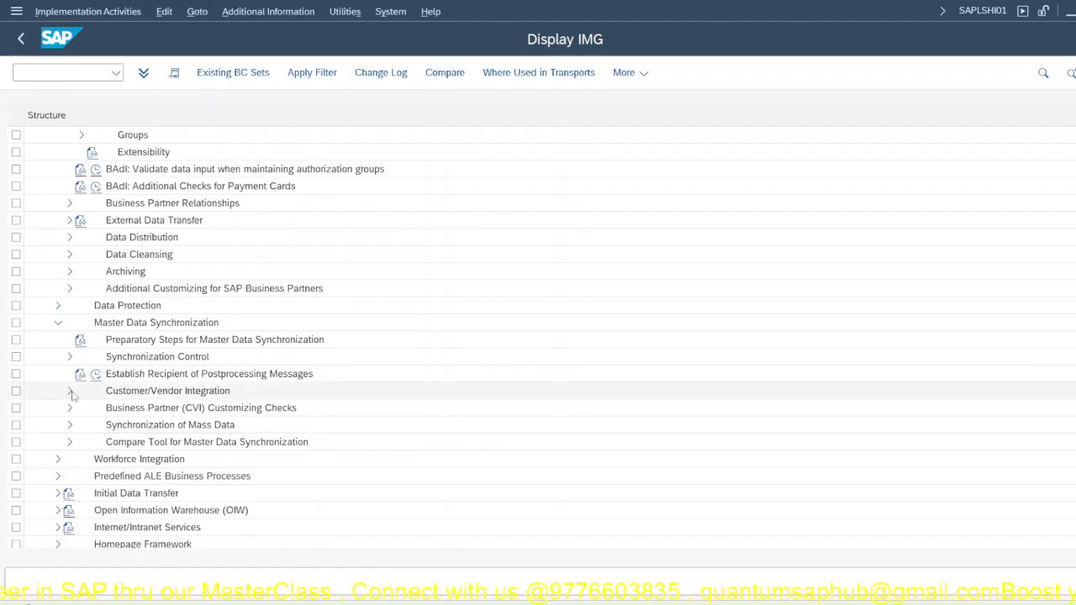
pyautogui.click(68, 394)
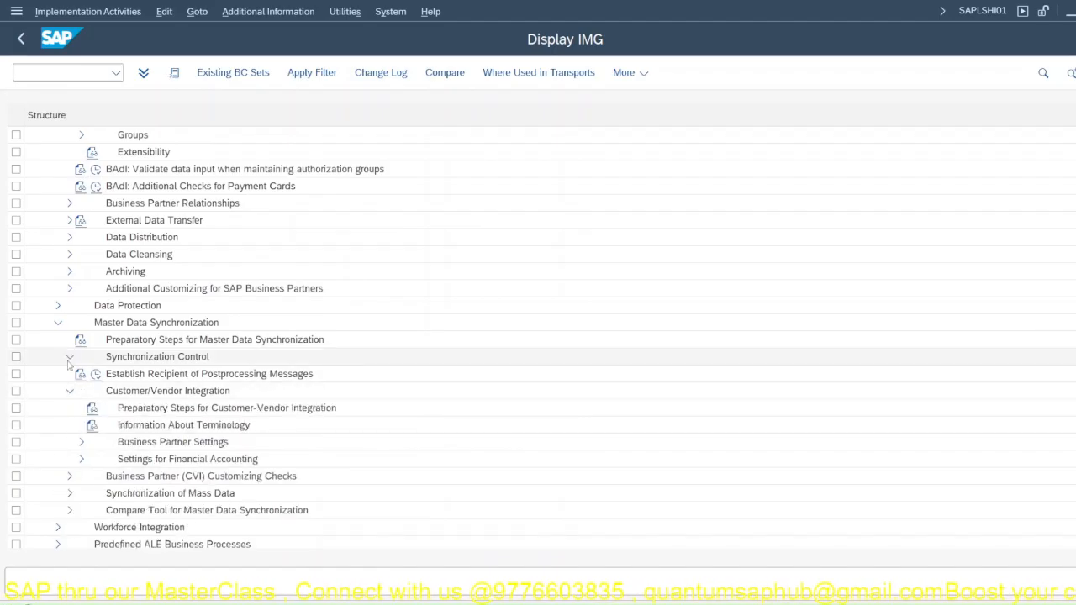
pyautogui.click(70, 356)
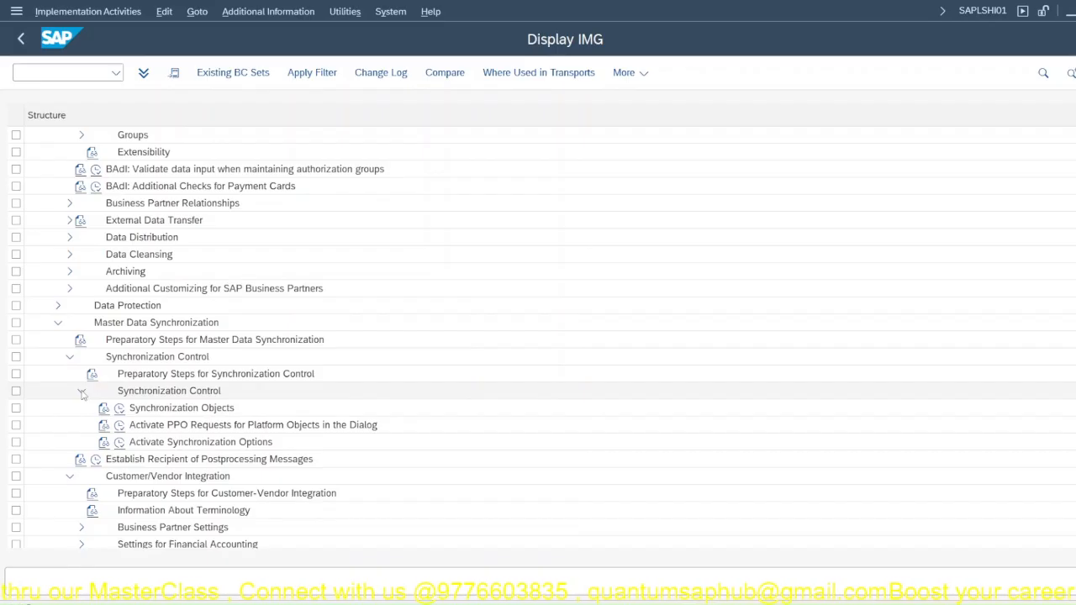
# Step: Look through the remaining activities of Master Data Synchronization, including Synchronization of Mass Data
pyautogui.scroll(-3, 84, 445)
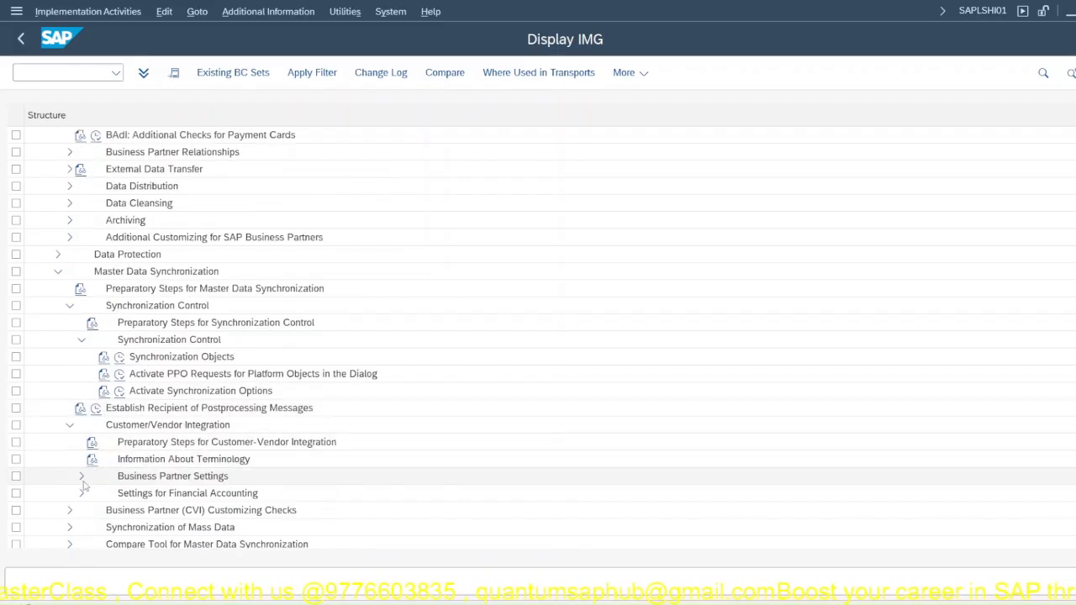
pyautogui.scroll(-2, 83, 483)
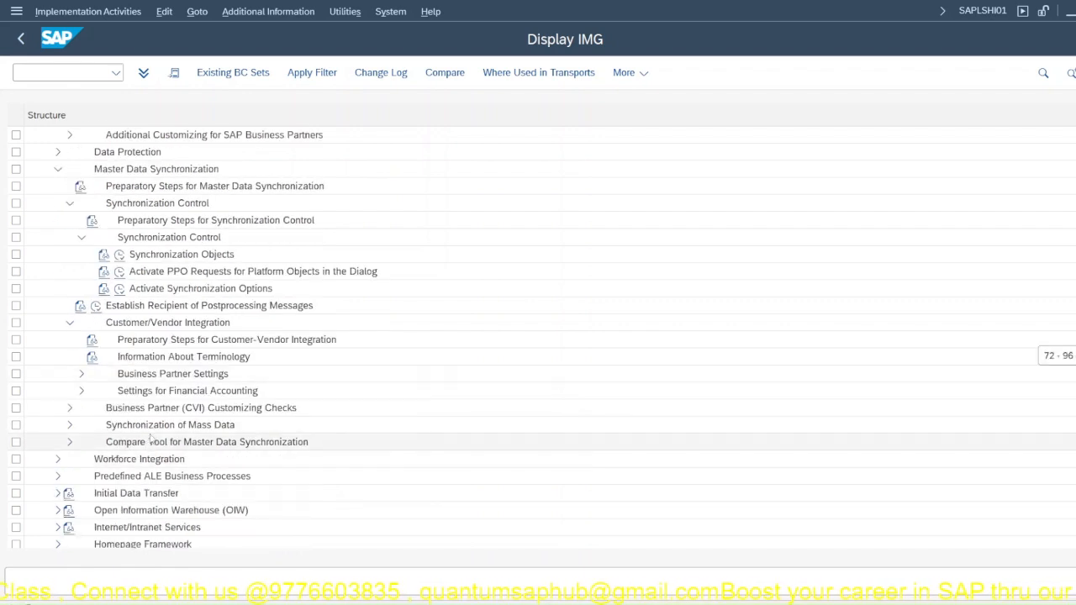
pyautogui.click(69, 426)
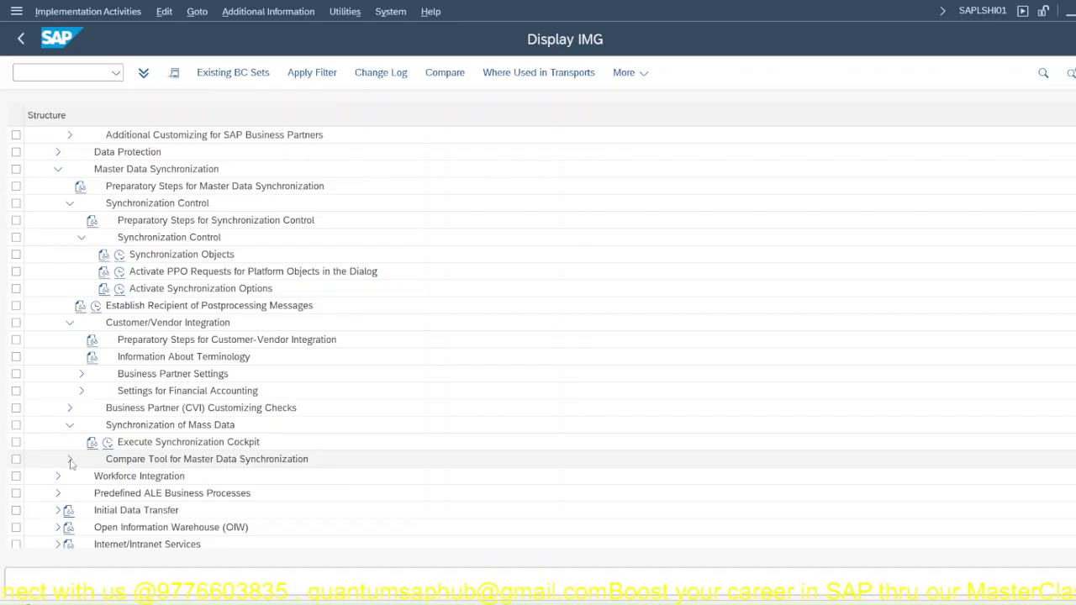
pyautogui.scroll(-1, 70, 463)
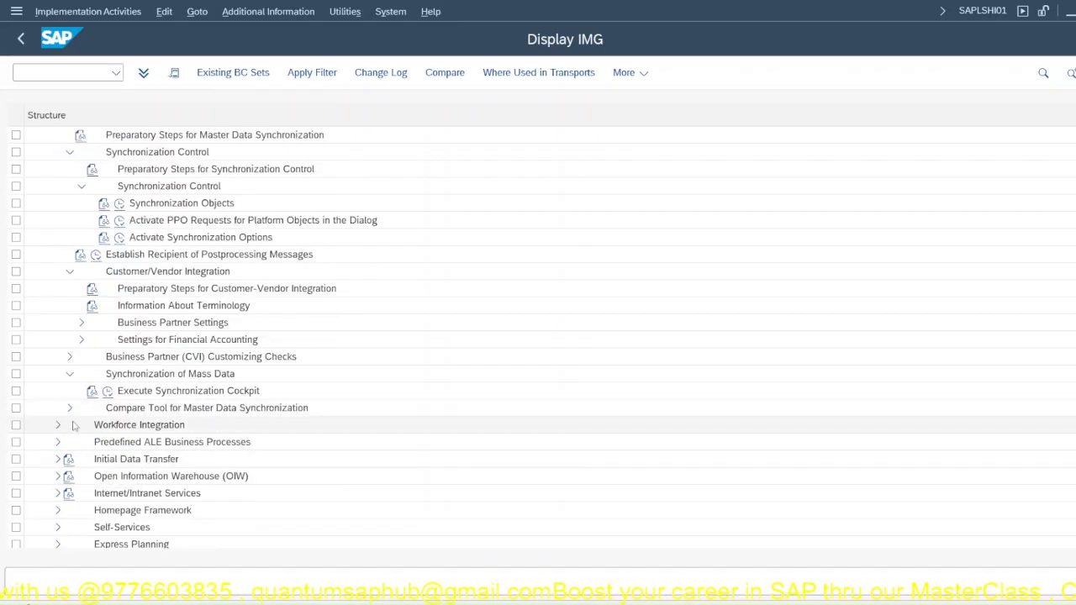
pyautogui.scroll(3, 76, 387)
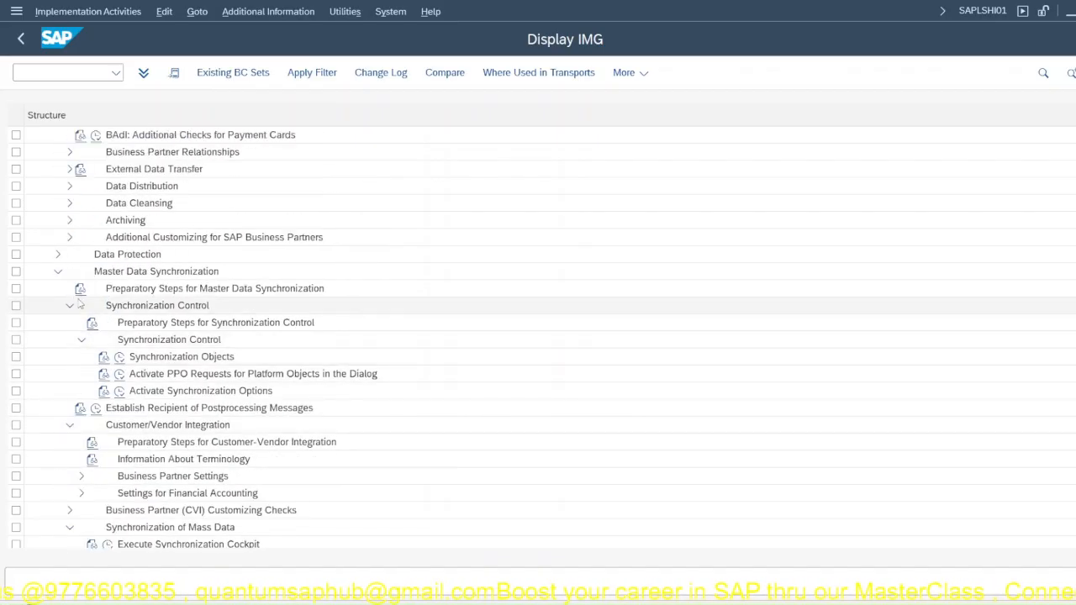
pyautogui.click(57, 271)
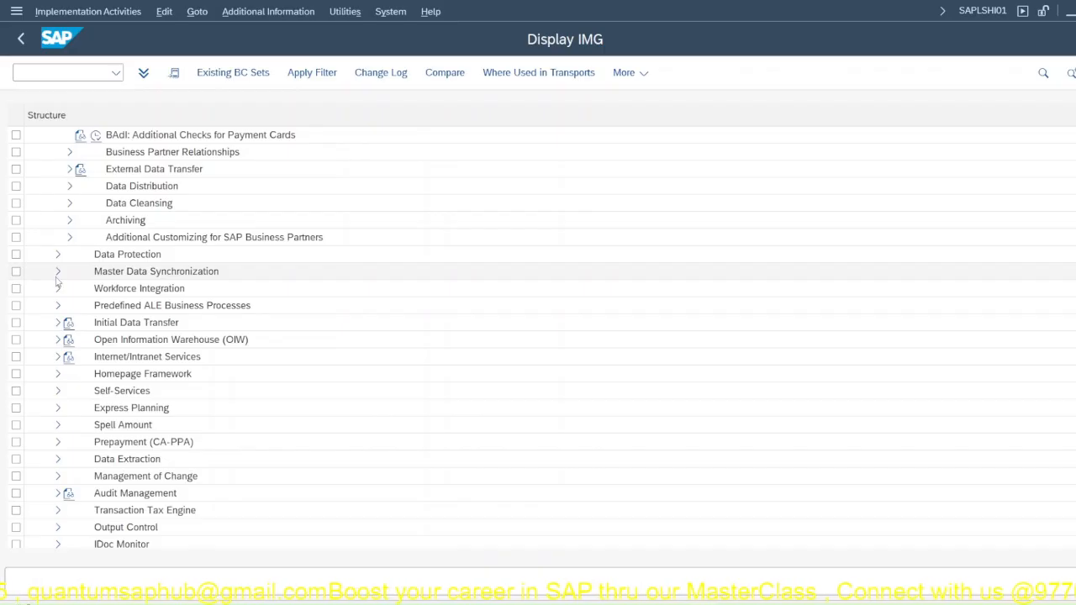
pyautogui.click(57, 273)
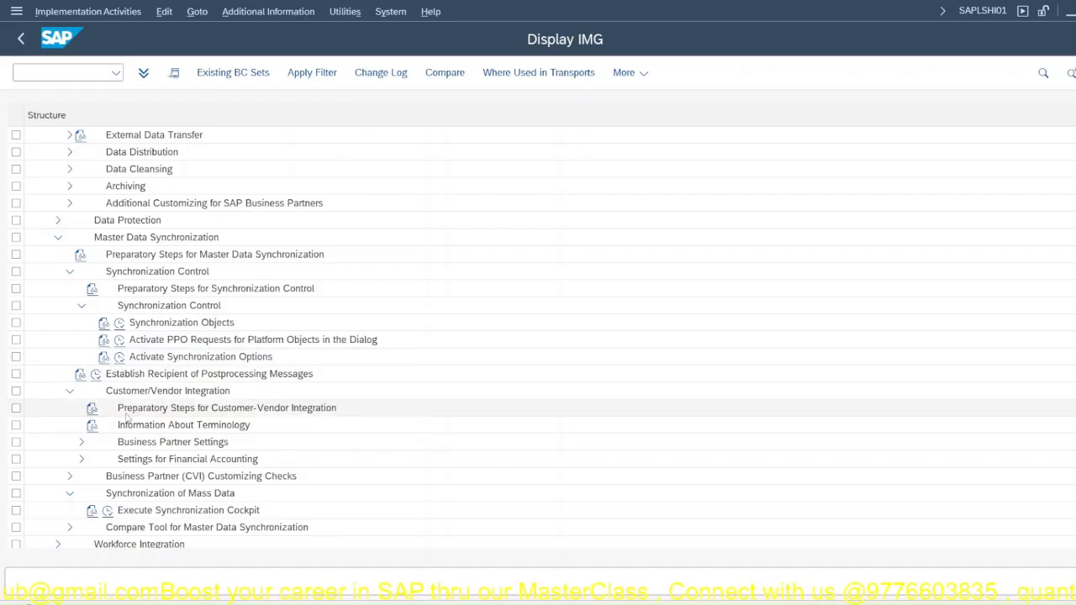
# Step: Under Settings for Customer Integration, examine the role categories in Set BP Role Category for Direction BP to Customer, then return to the IMG
pyautogui.click(82, 443)
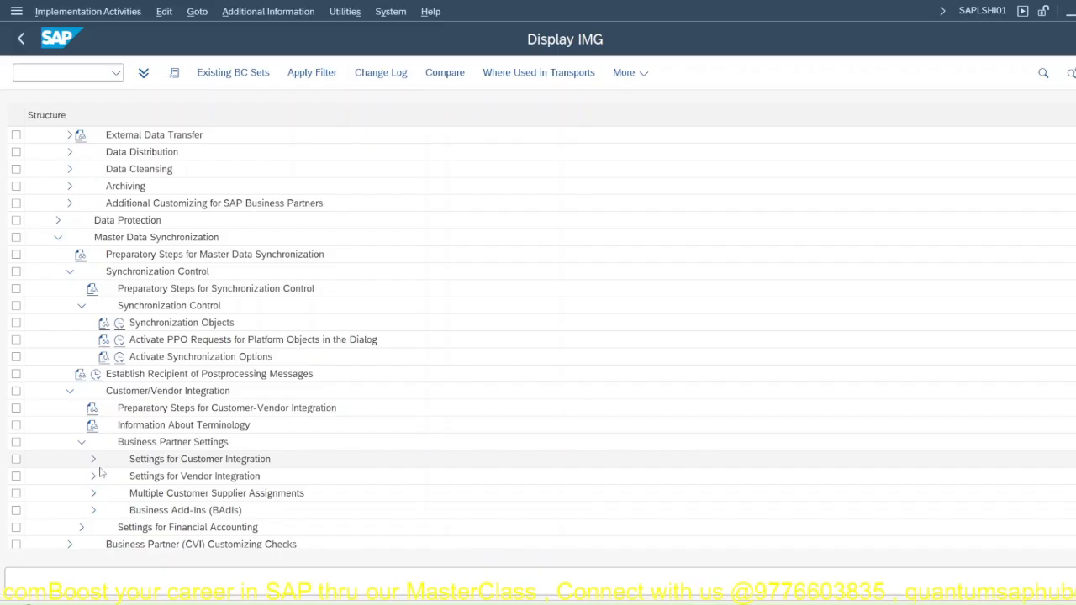
pyautogui.click(92, 460)
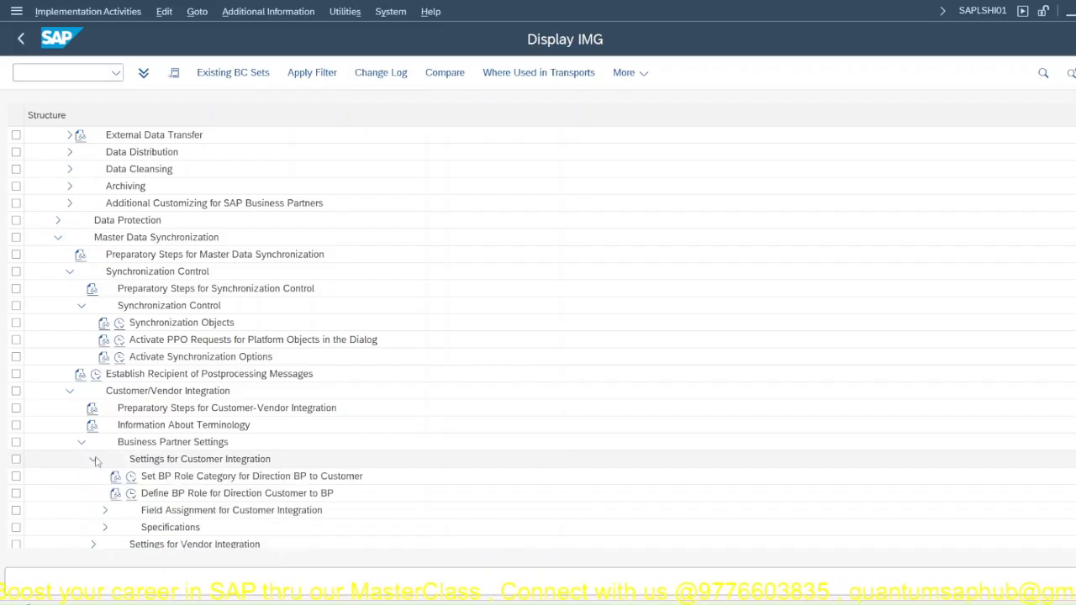
pyautogui.scroll(-2, 201, 426)
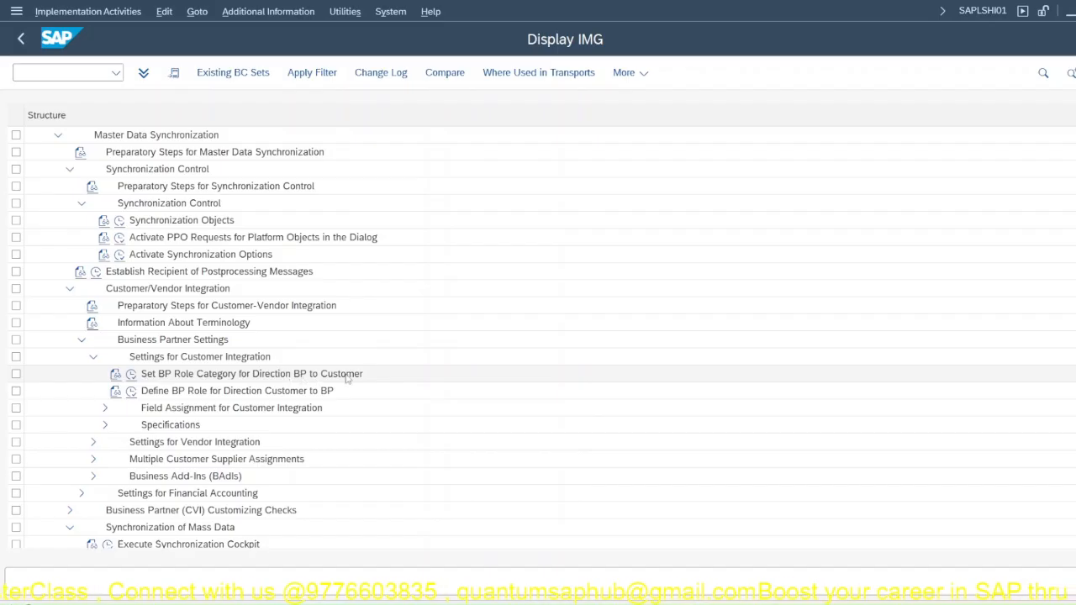
pyautogui.click(132, 375)
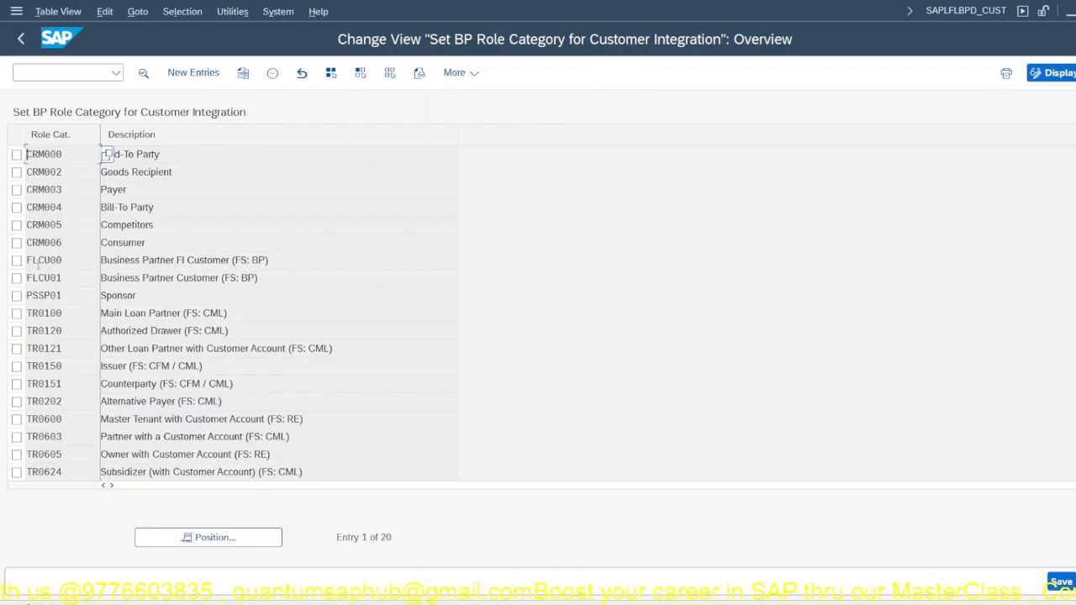
pyautogui.click(46, 260)
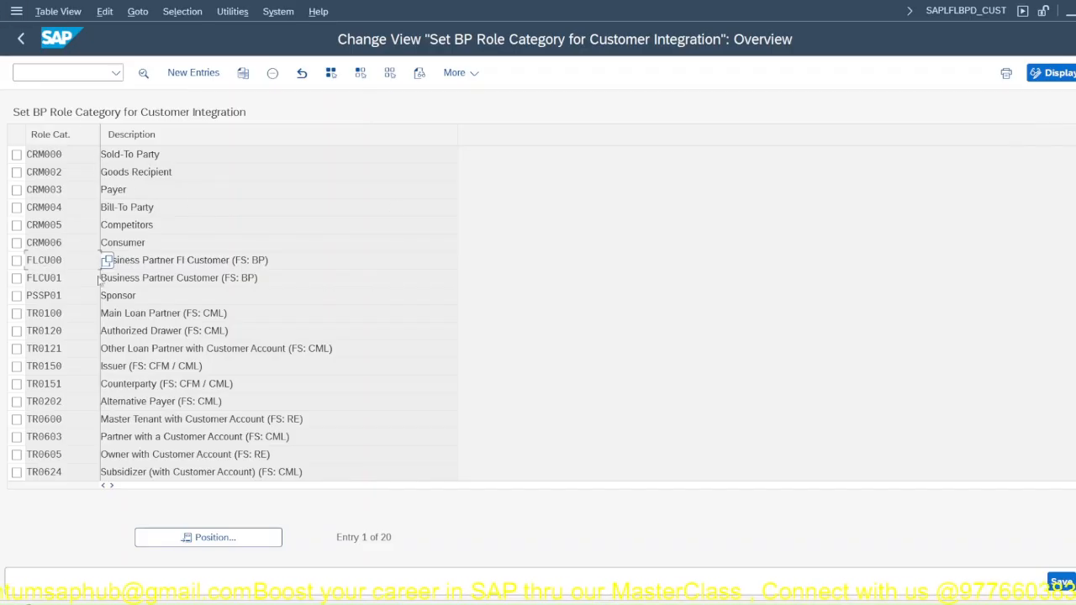
pyautogui.click(21, 39)
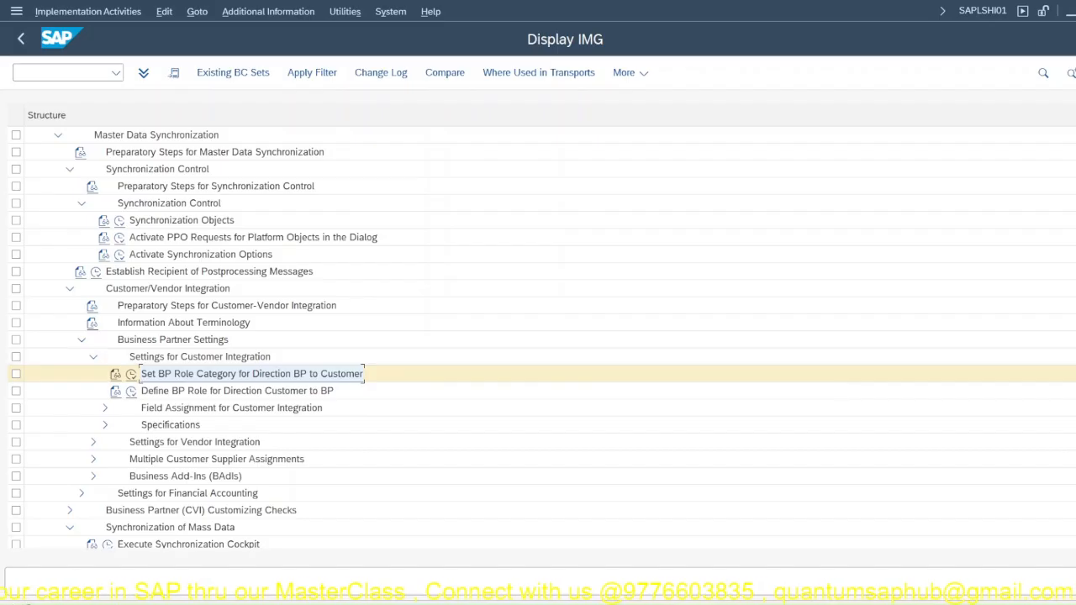
# Step: Switch to the Business Partner in S4HANA Word document, highlight "Define Number Assignment for Direction BP to Customer" in the synchronization path, and return to SAP
pyautogui.click(841, 603)
pyautogui.scroll(-2, 631, 457)
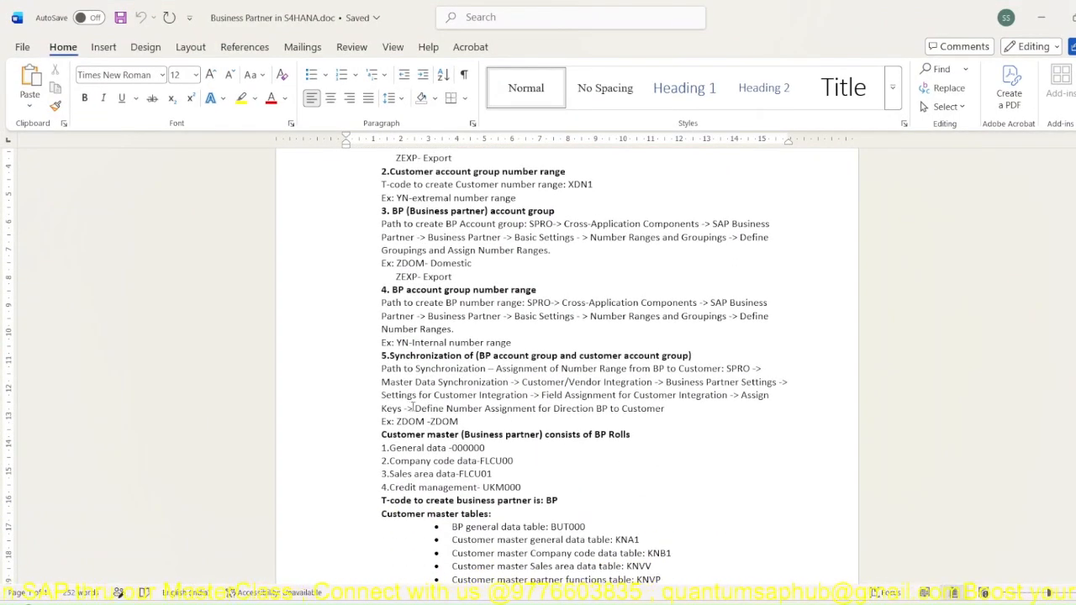
pyautogui.moveTo(412, 408); pyautogui.dragTo(562, 418)
pyautogui.moveTo(640, 415); pyautogui.dragTo(664, 409)
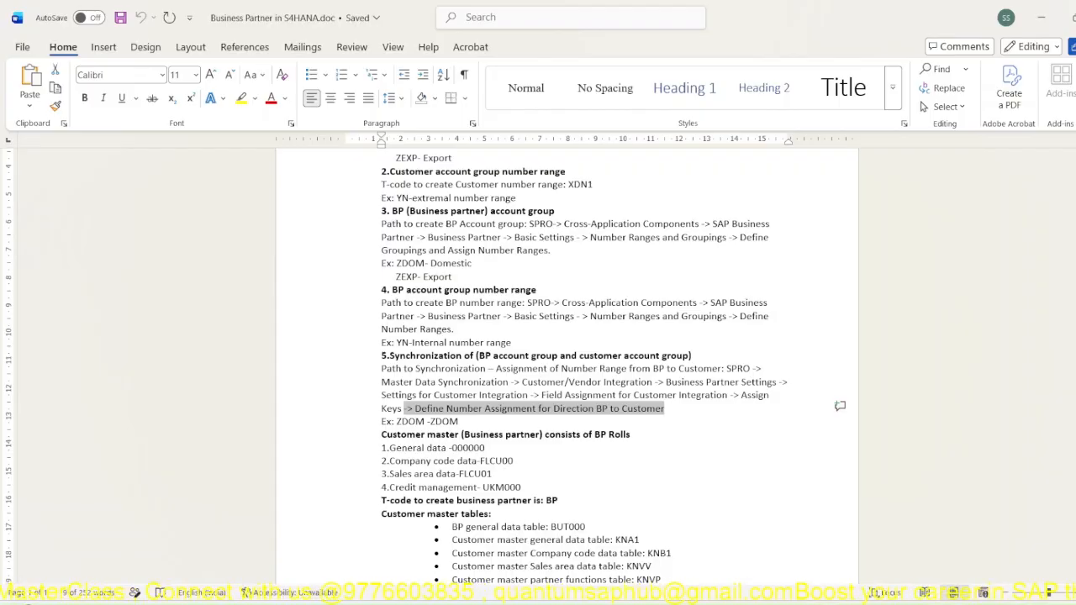
pyautogui.moveTo(841, 602)
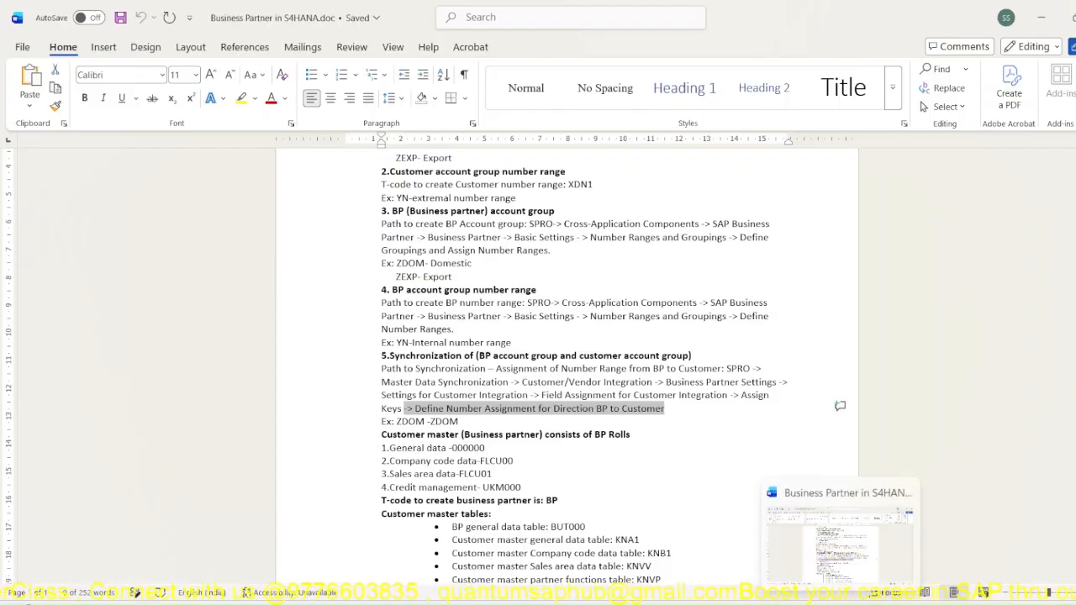
pyautogui.click(841, 603)
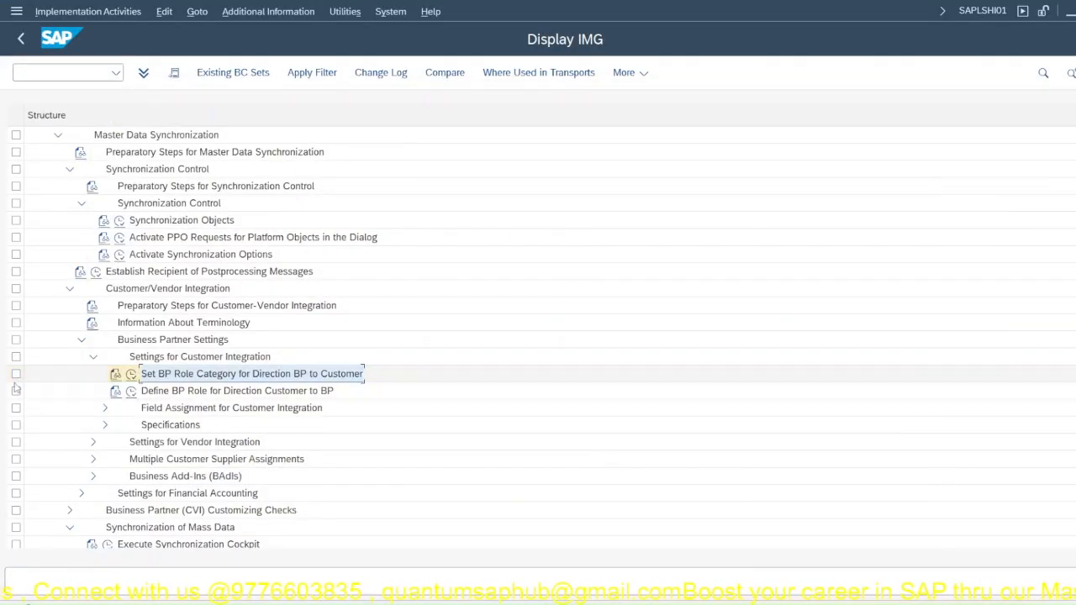
# Step: Under Field Assignment for Customer Integration, expand Assign Keys, check the path in the Word document, and open Define Number Assignment for Direction BP to Customer
pyautogui.click(104, 409)
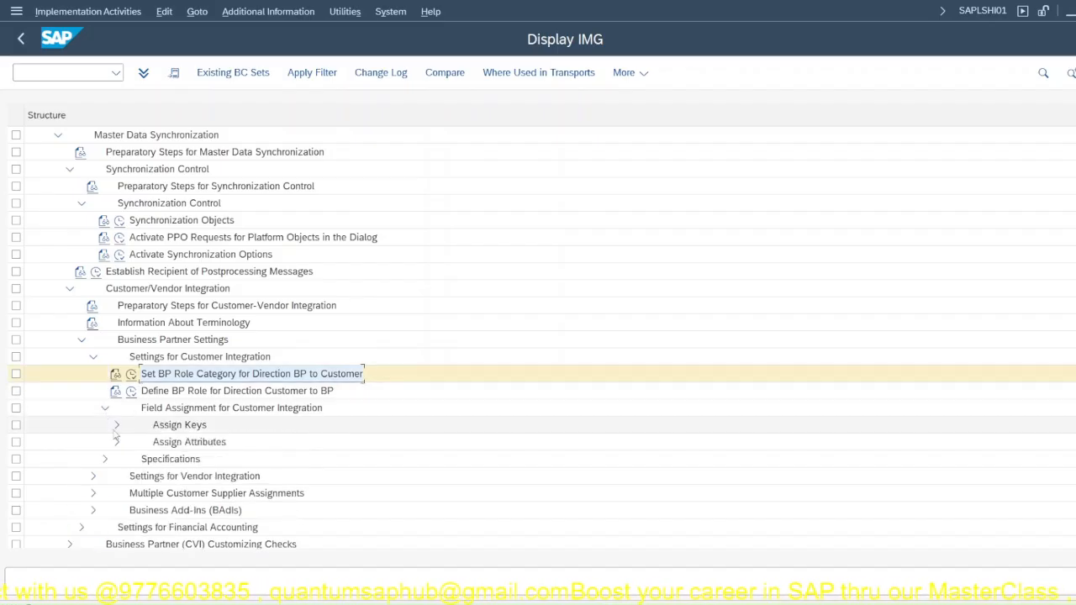
pyautogui.click(116, 426)
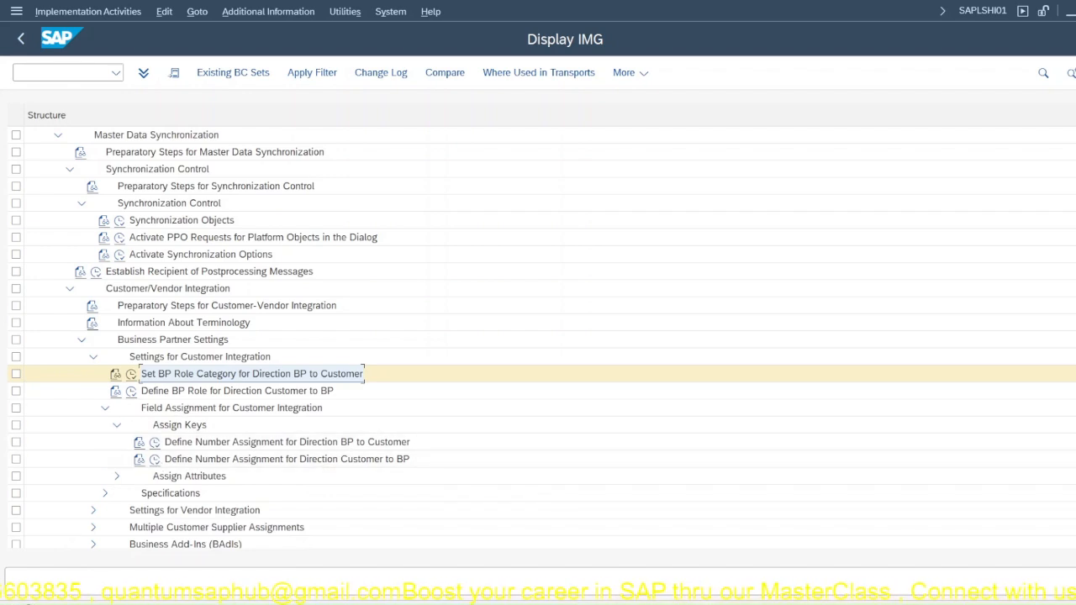
pyautogui.hotkey('alt', 'Tab')
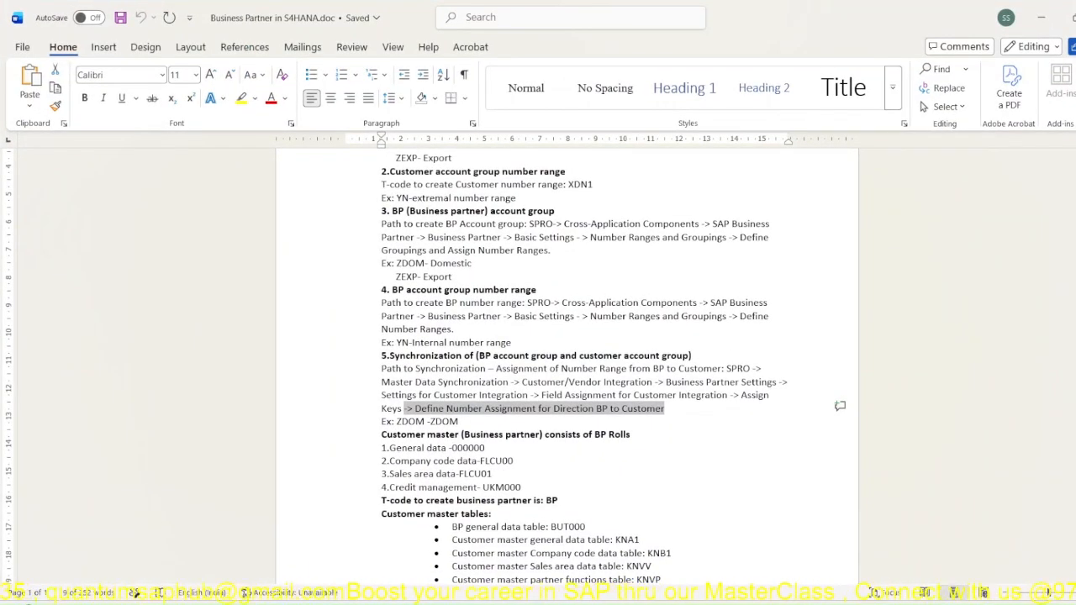
pyautogui.hotkey('alt', 'Tab')
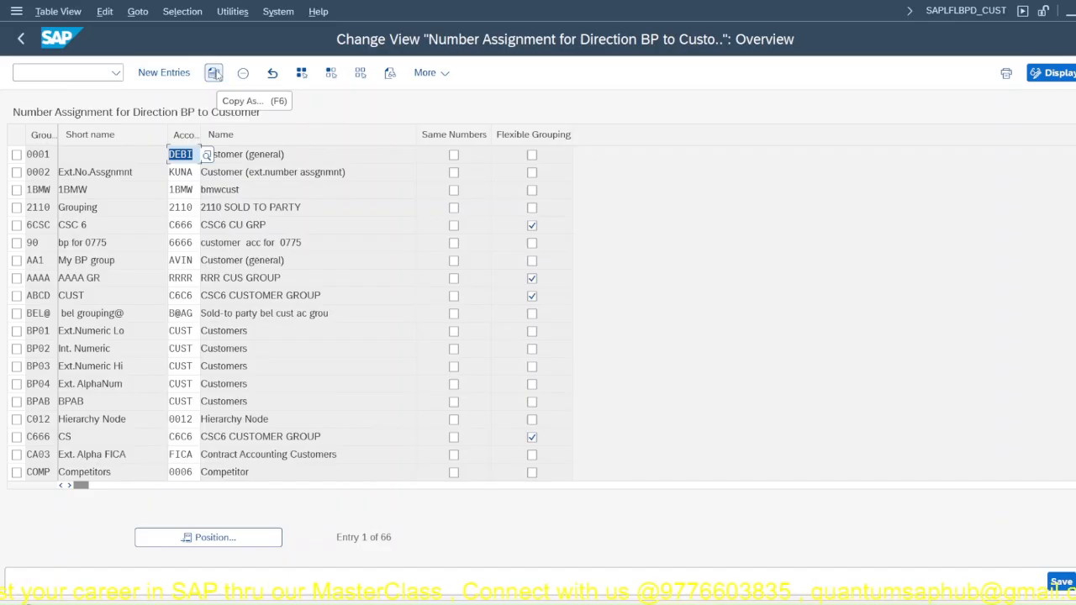
# Step: Add a new number assignment entry linking BP grouping JPPL to customer account group JP01
pyautogui.click(186, 74)
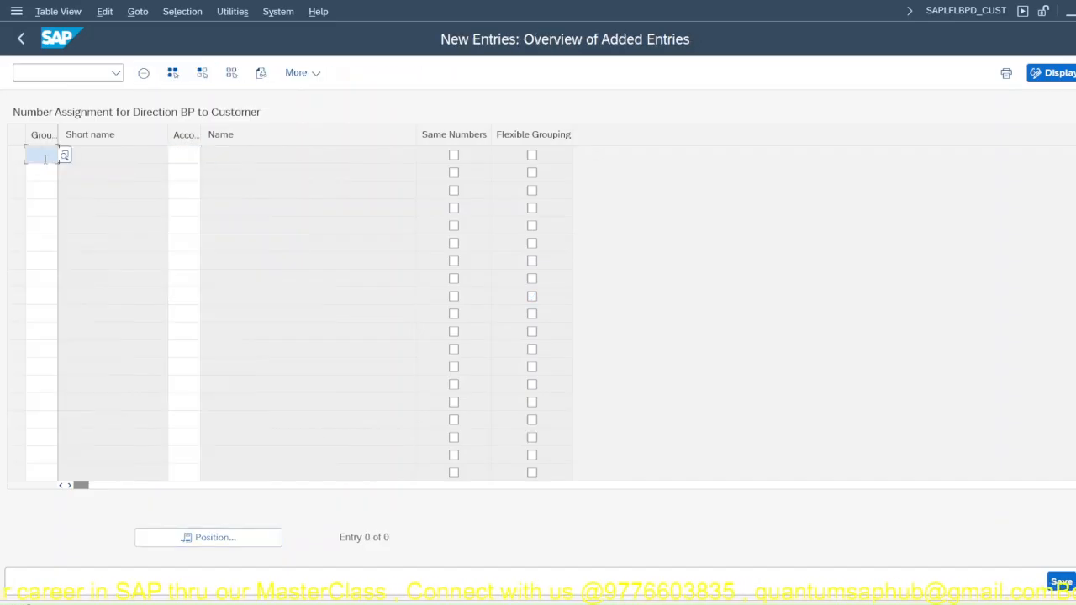
pyautogui.write('JPP')
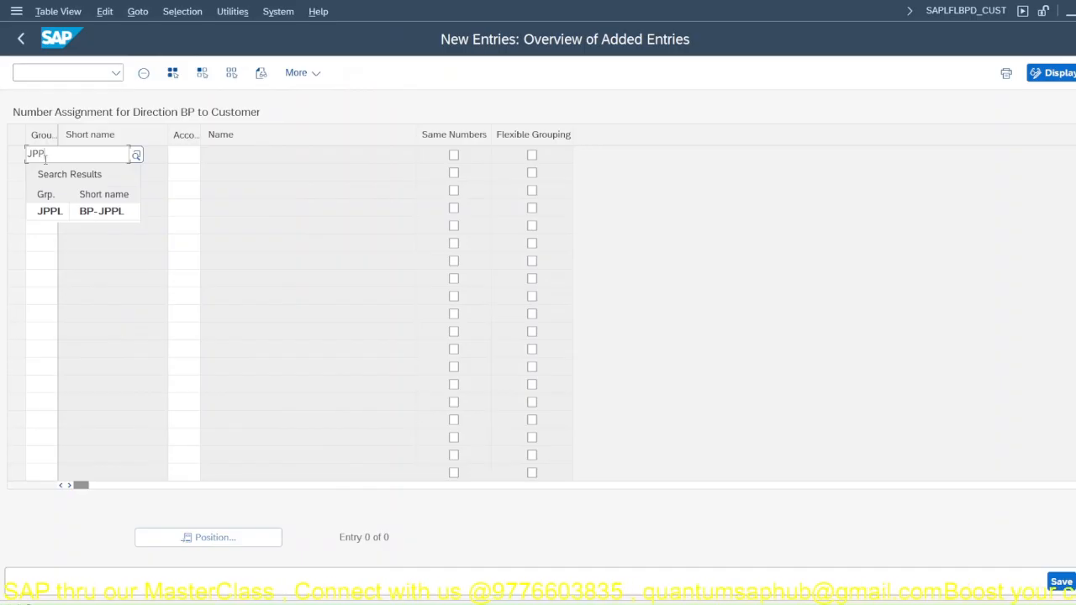
pyautogui.write('L')
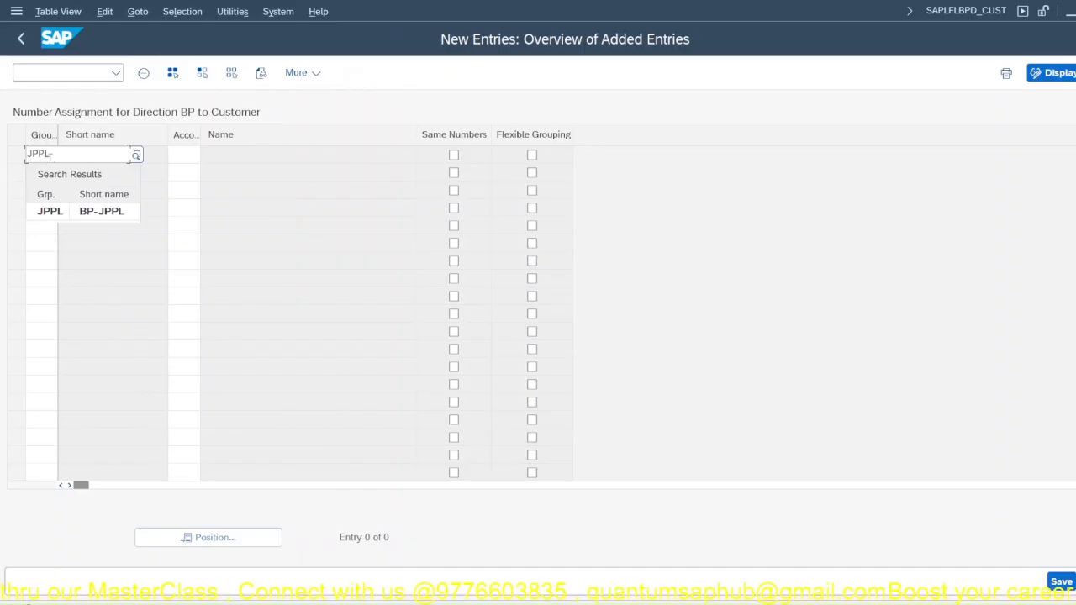
pyautogui.press('Return')
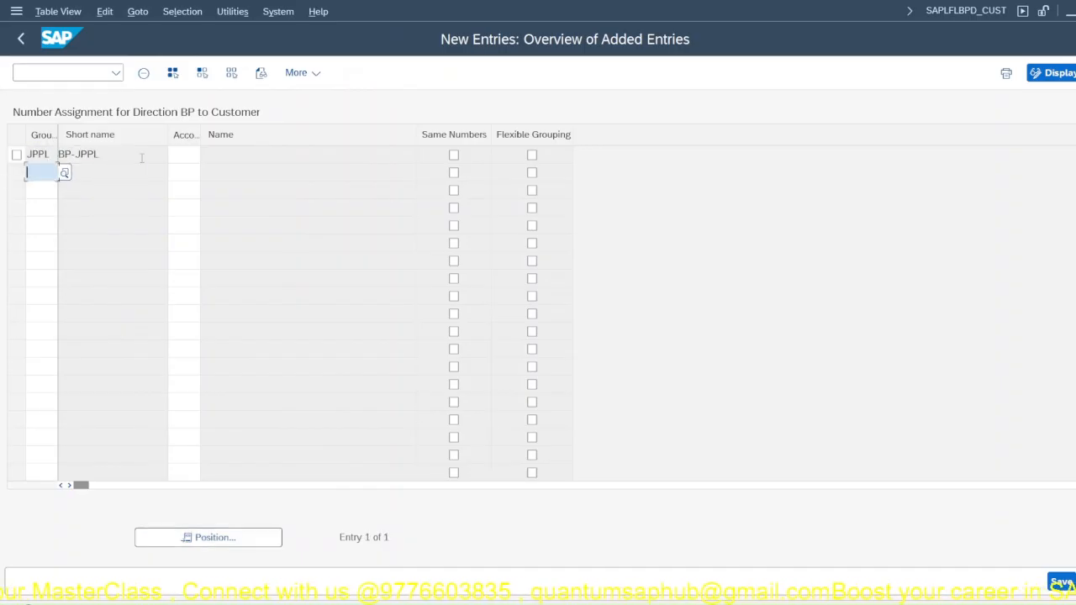
pyautogui.click(184, 157)
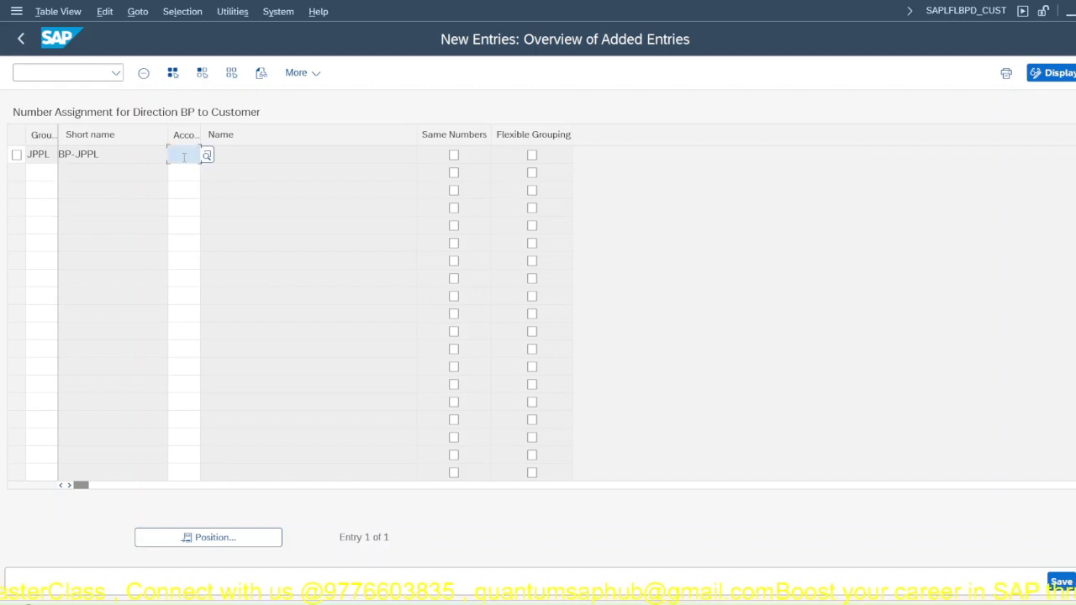
pyautogui.write('JP')
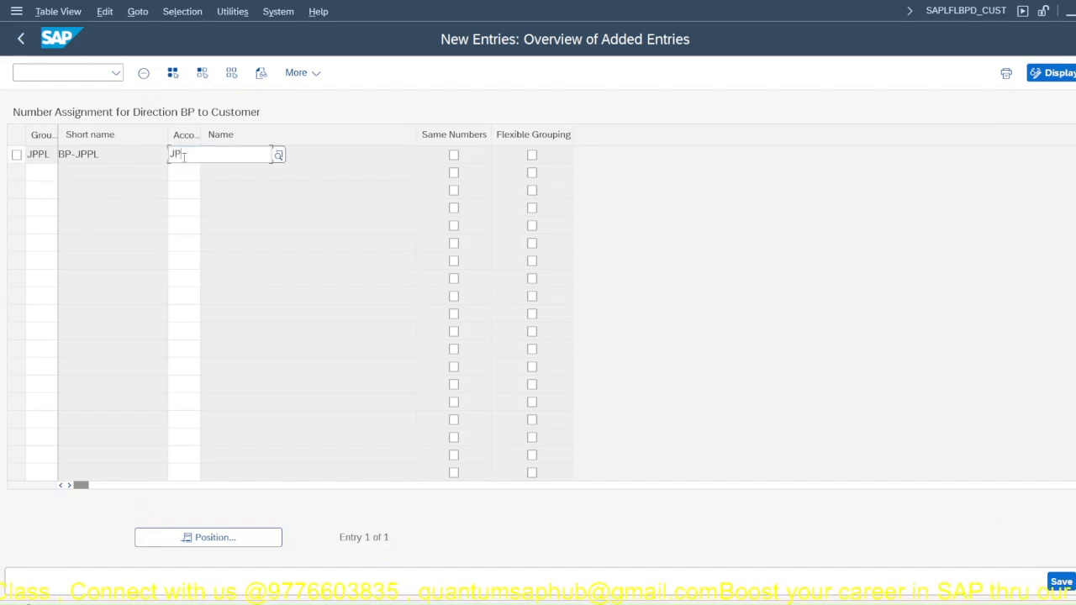
pyautogui.write('01')
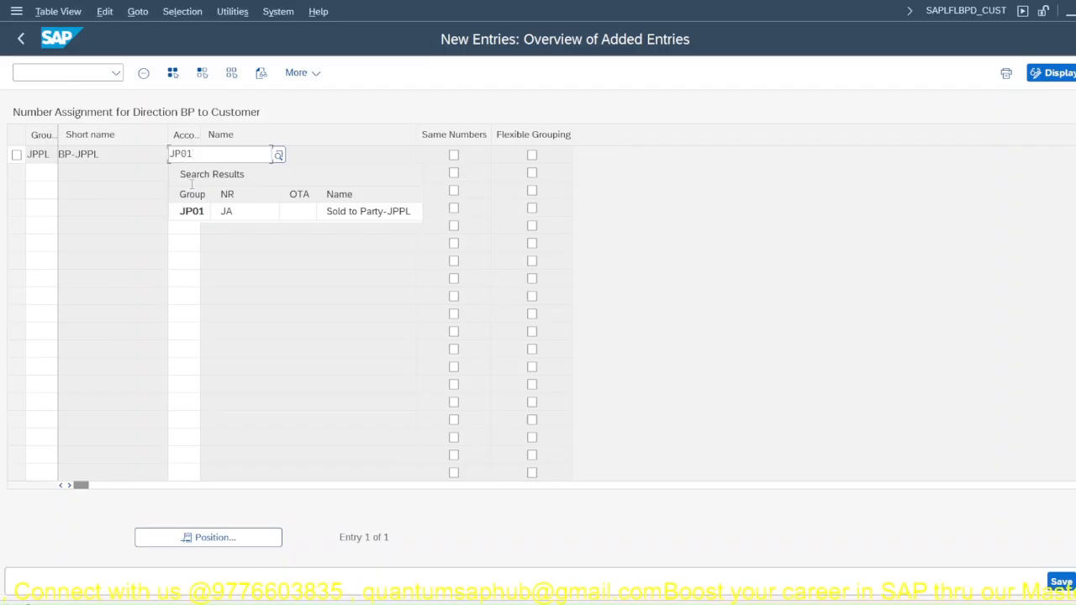
pyautogui.click(196, 212)
pyautogui.press('Return')
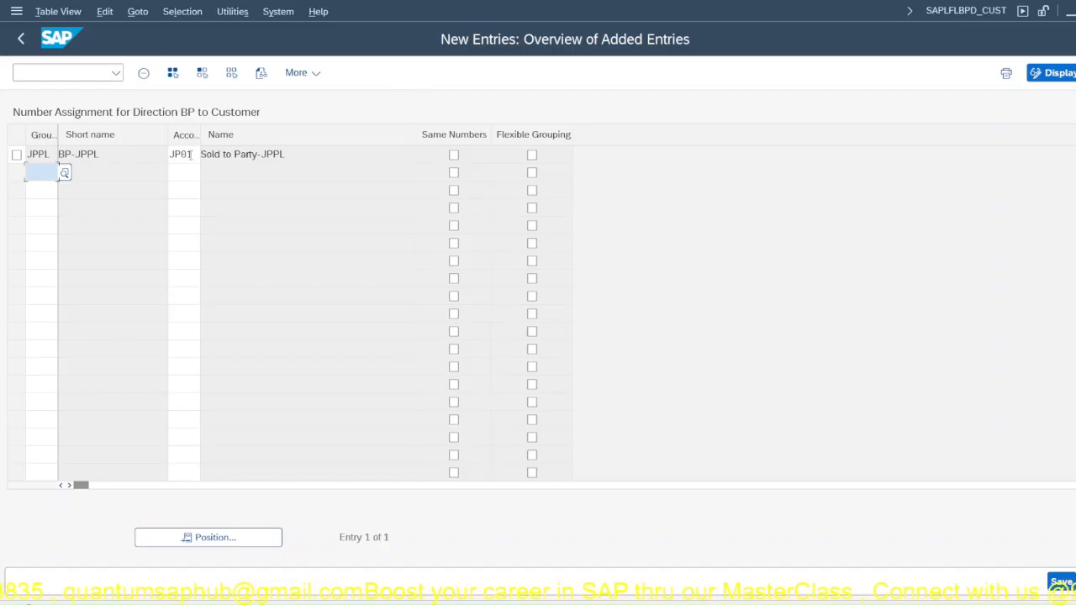
# Step: Save the number assignment entry to the JP Company Setup customizing request
pyautogui.moveTo(191, 154); pyautogui.dragTo(158, 158)
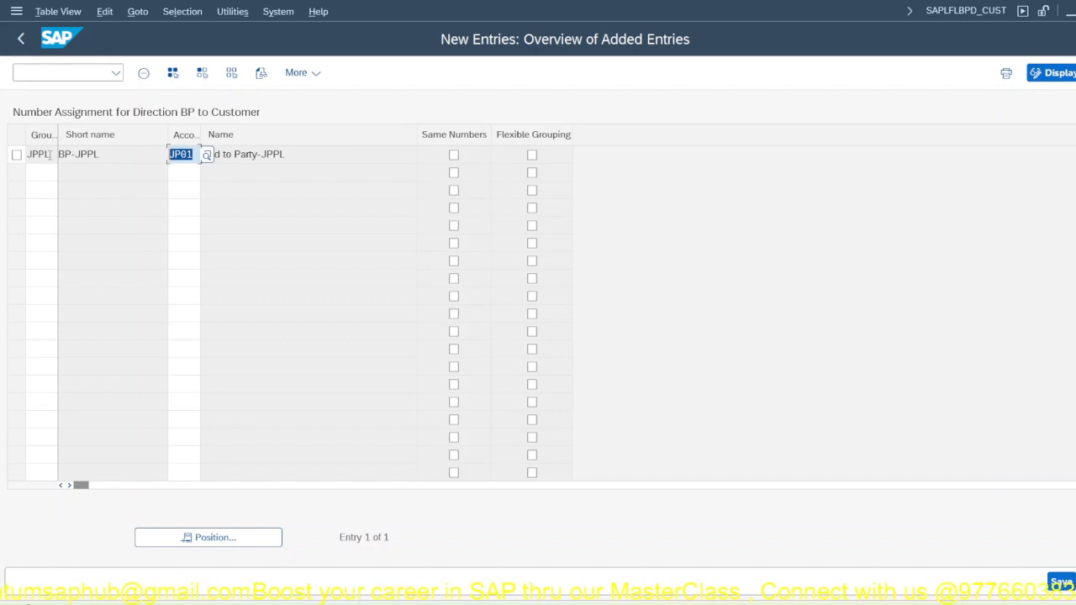
pyautogui.moveTo(51, 154); pyautogui.dragTo(26, 156)
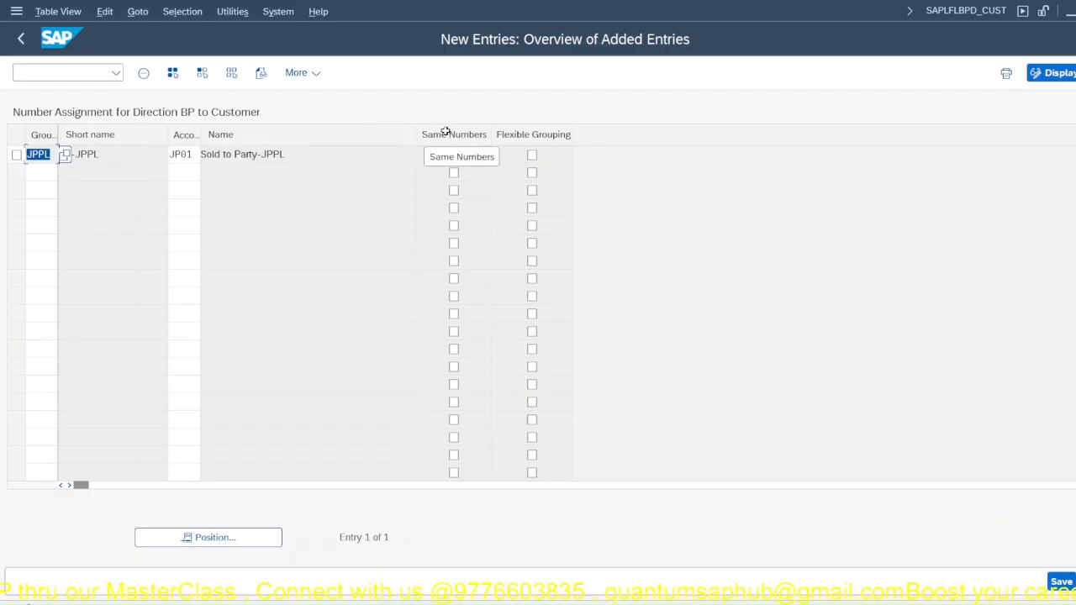
pyautogui.click(1061, 581)
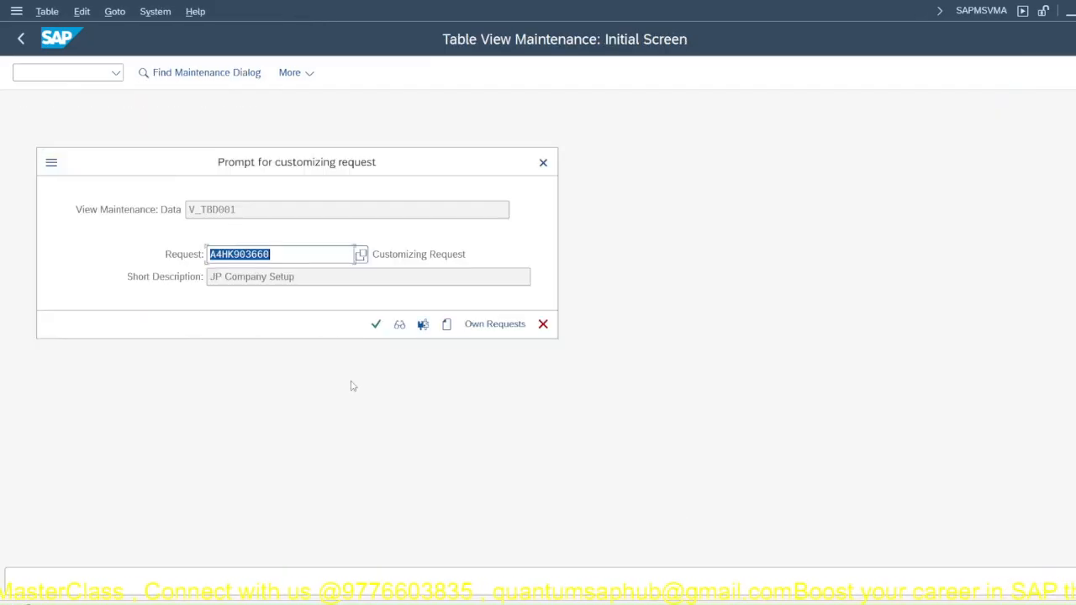
pyautogui.click(375, 323)
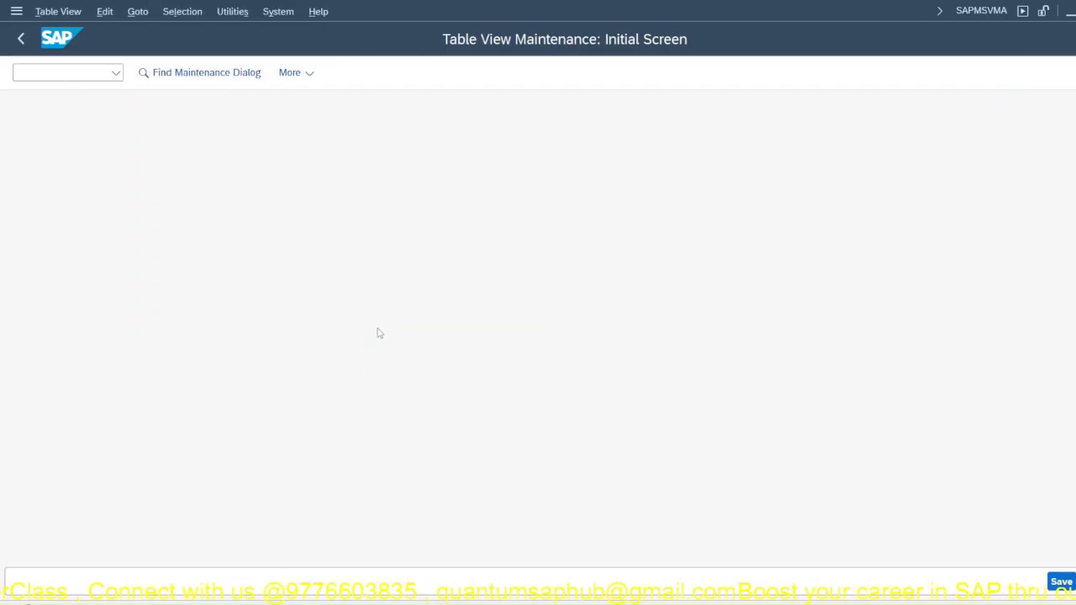
pyautogui.press('F3')
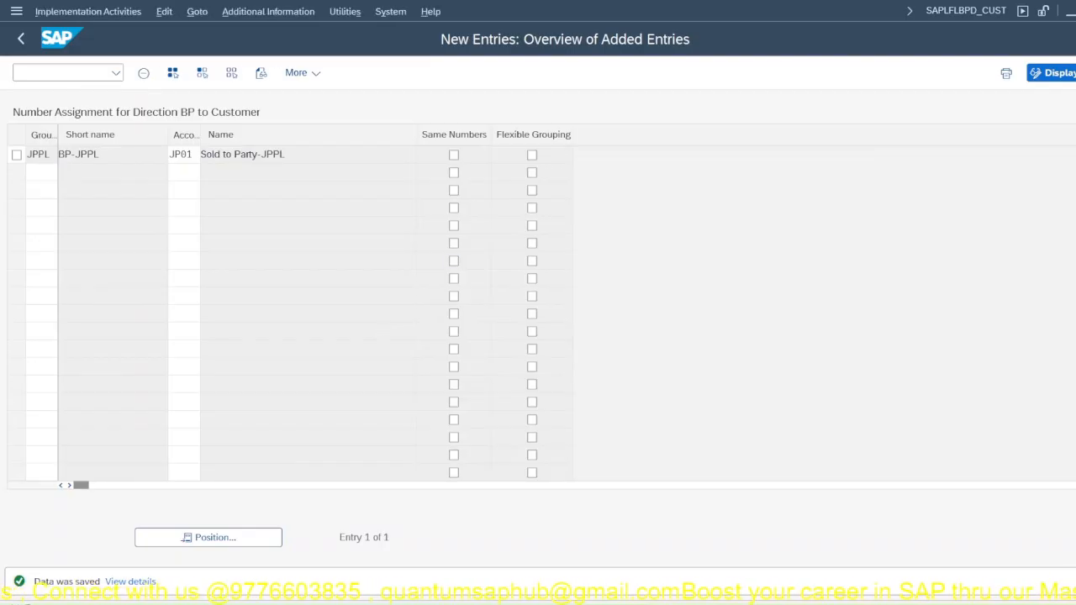
# Step: Leave the IMG for SAP Easy Access and start transaction BP for business partner maintenance
pyautogui.click(93, 73)
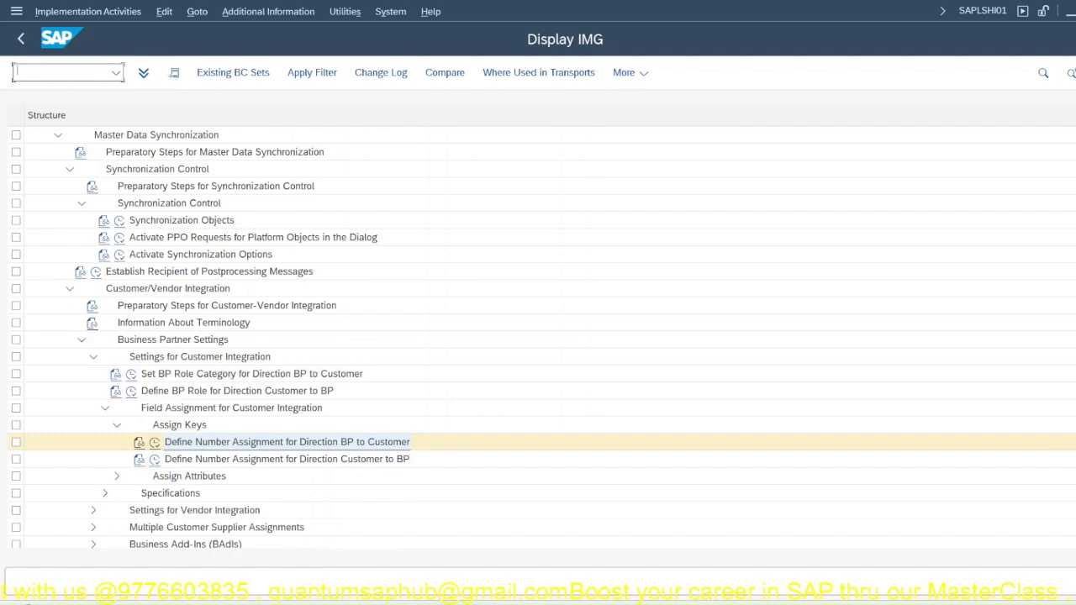
pyautogui.moveTo(714, 599)
pyautogui.click(638, 546)
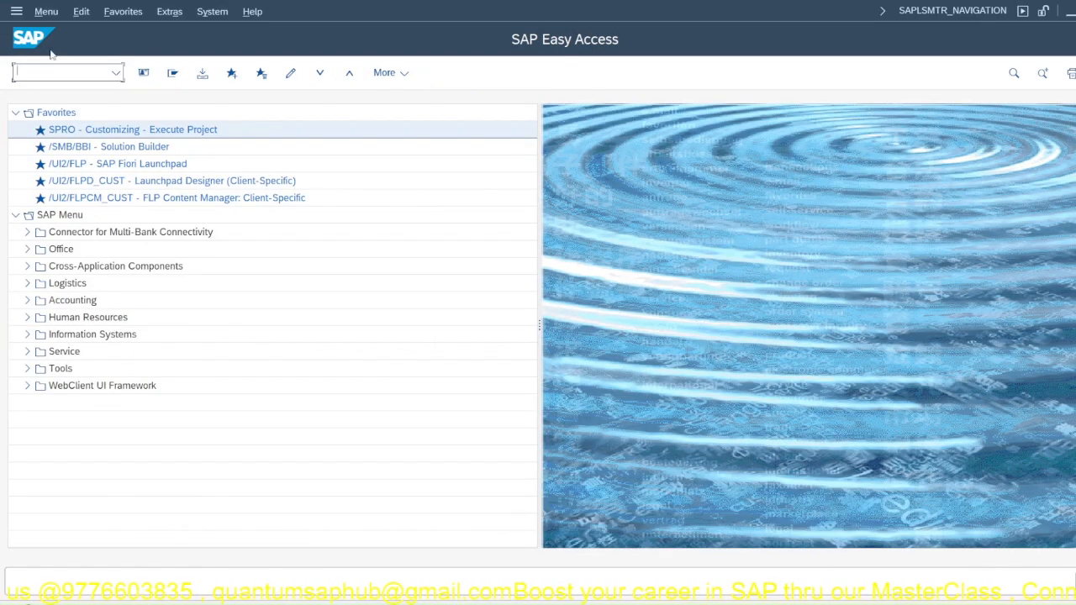
pyautogui.write('bp')
pyautogui.press('Return')
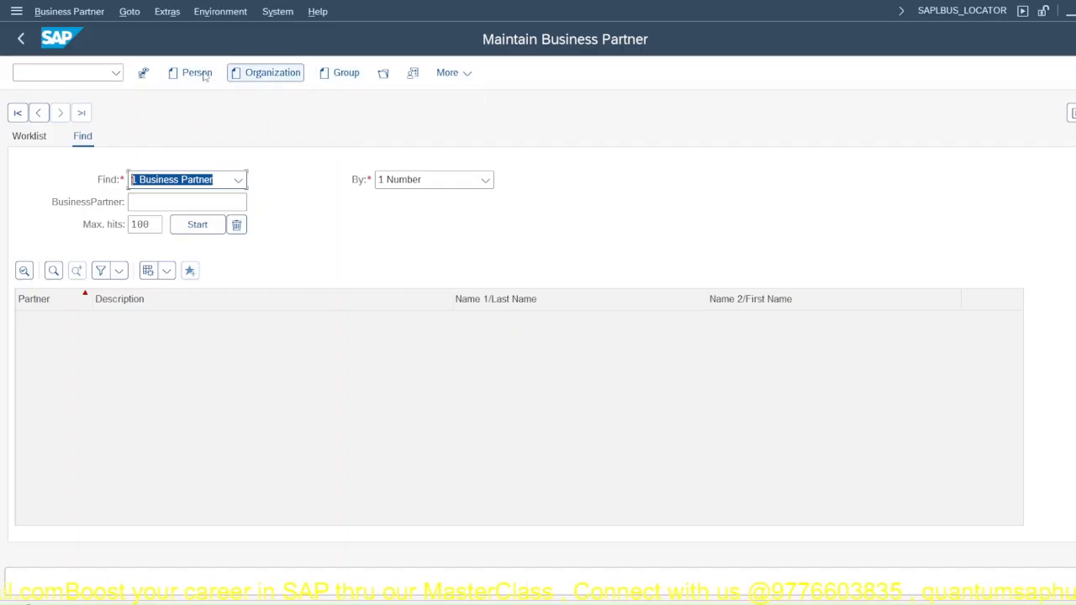
# Step: Start creating an organization business partner and set its grouping to JPPL Business Partner-JPPL
pyautogui.click(282, 78)
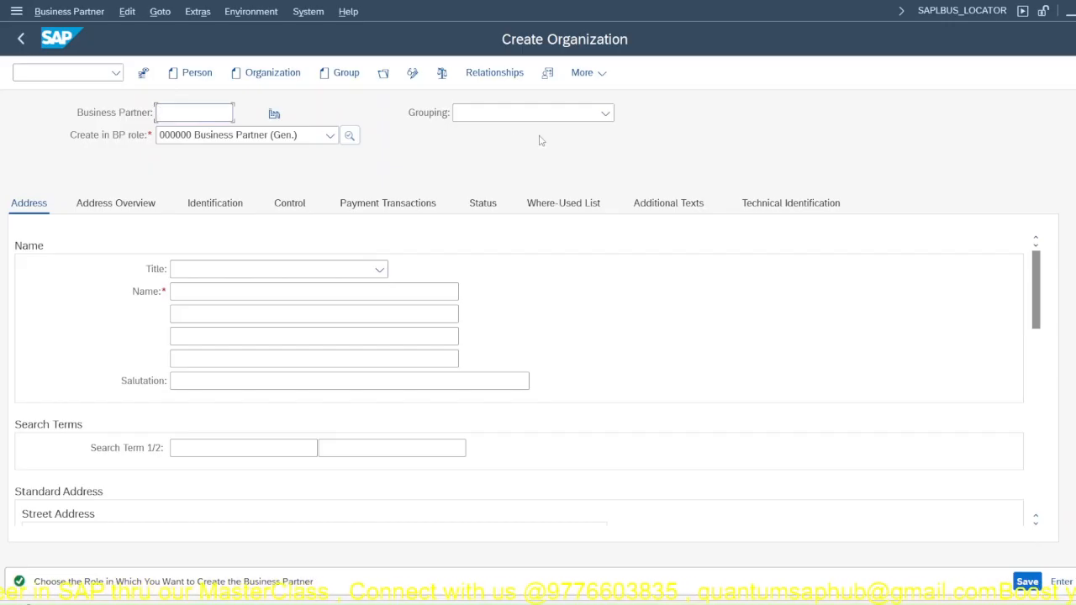
pyautogui.click(494, 118)
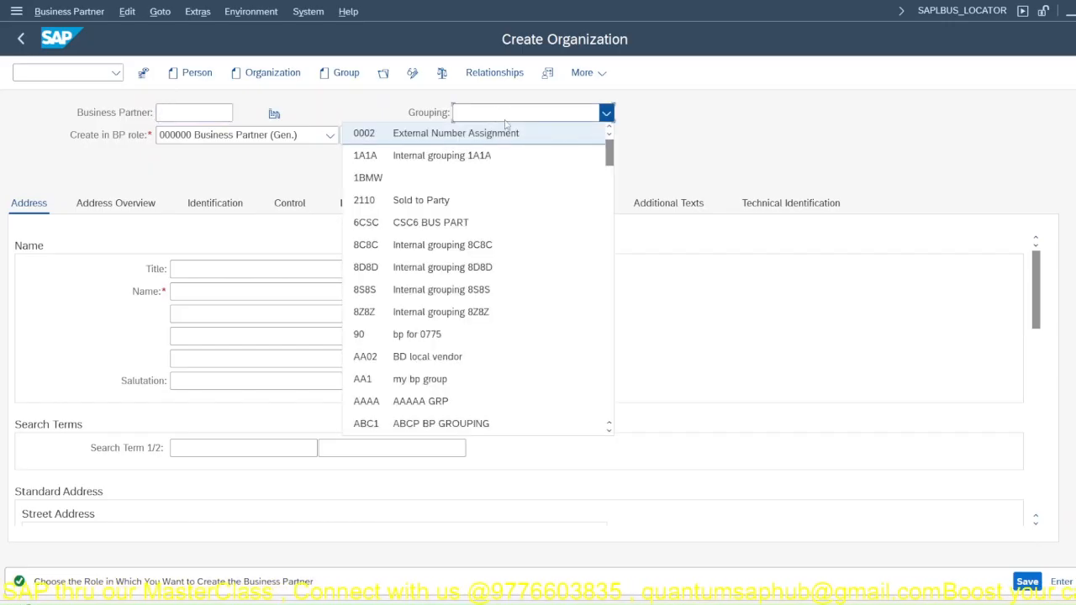
pyautogui.scroll(-10, 471, 337)
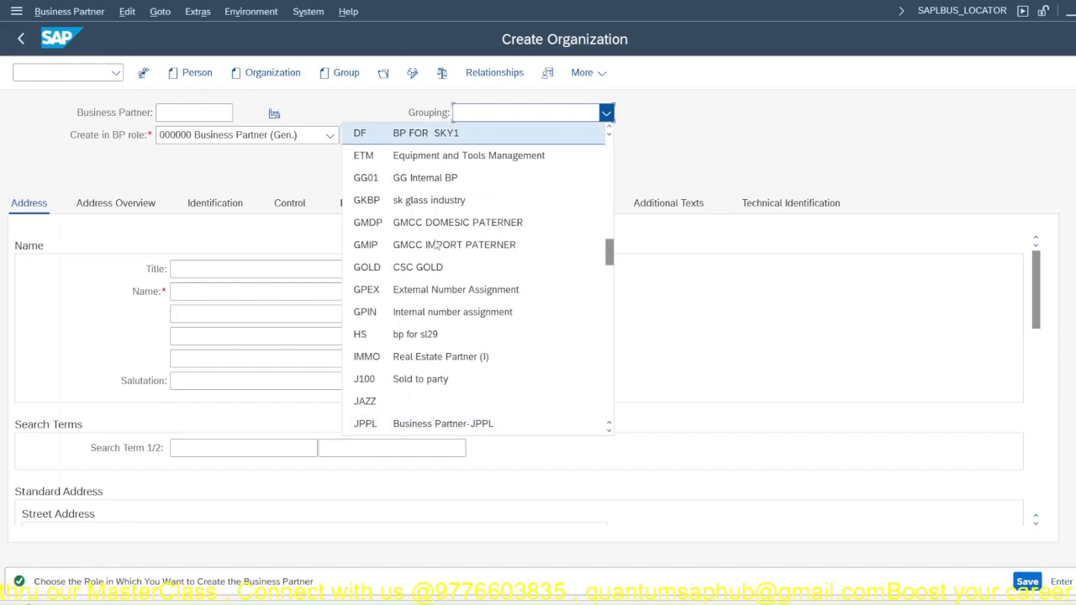
pyautogui.click(425, 425)
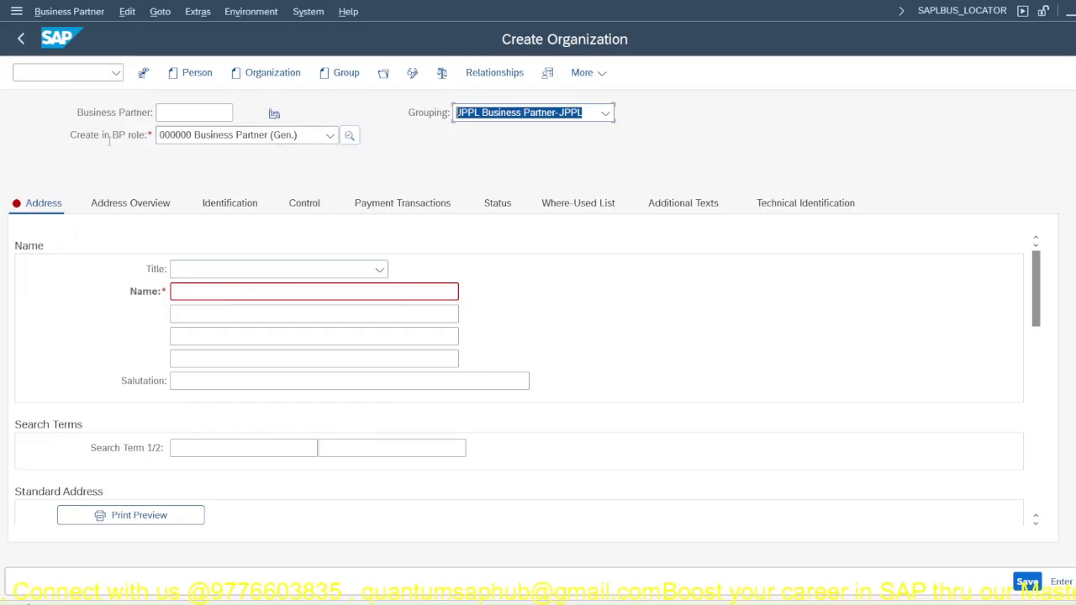
# Step: Enter BAL PVT LTD as the organization's name
pyautogui.click(189, 293)
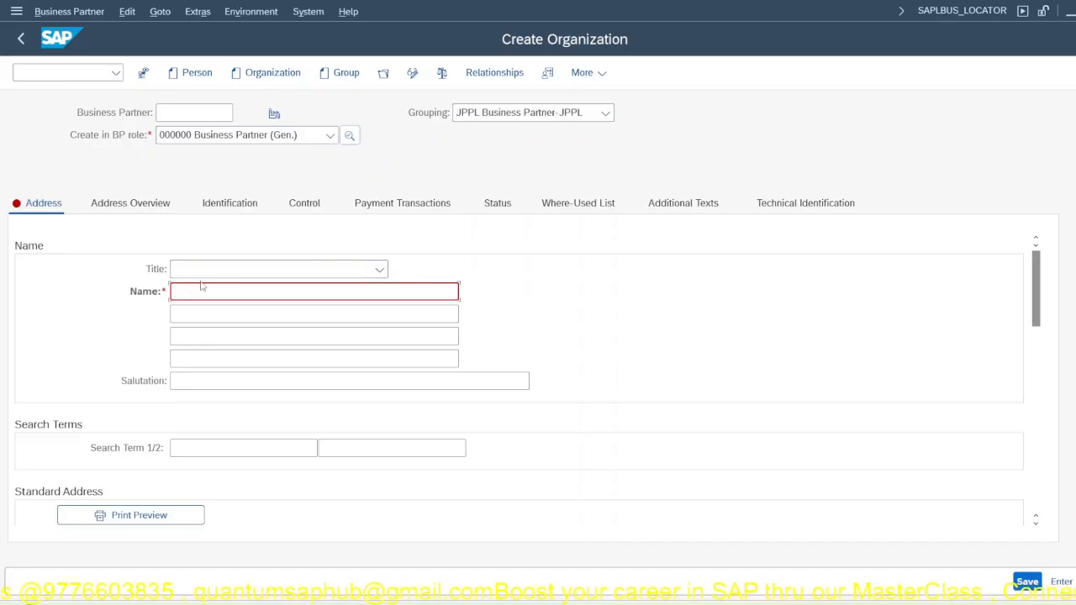
pyautogui.write('BAL')
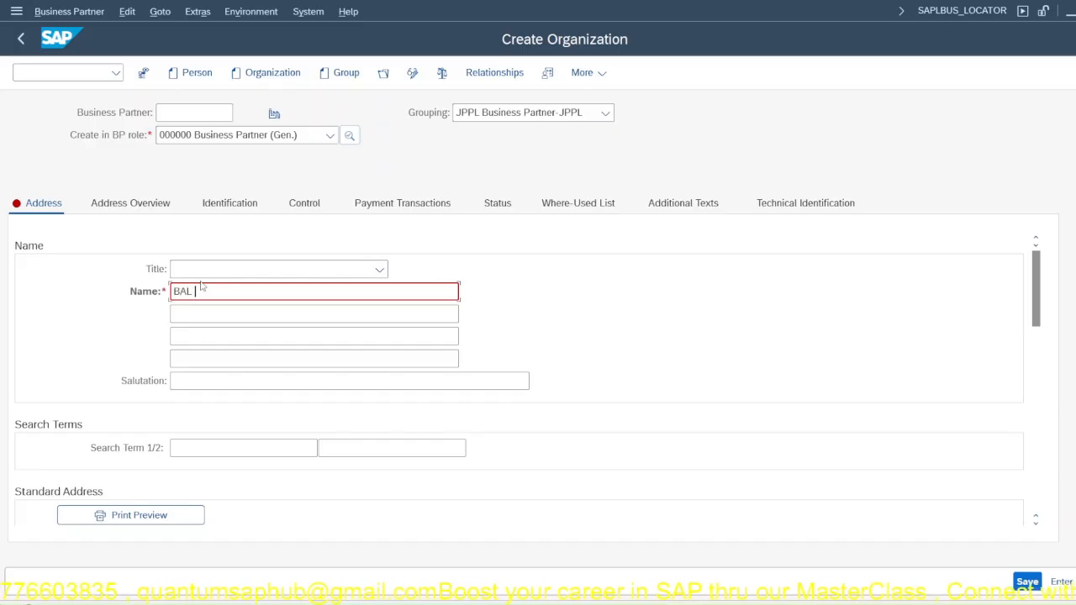
pyautogui.write(' PVT LT')
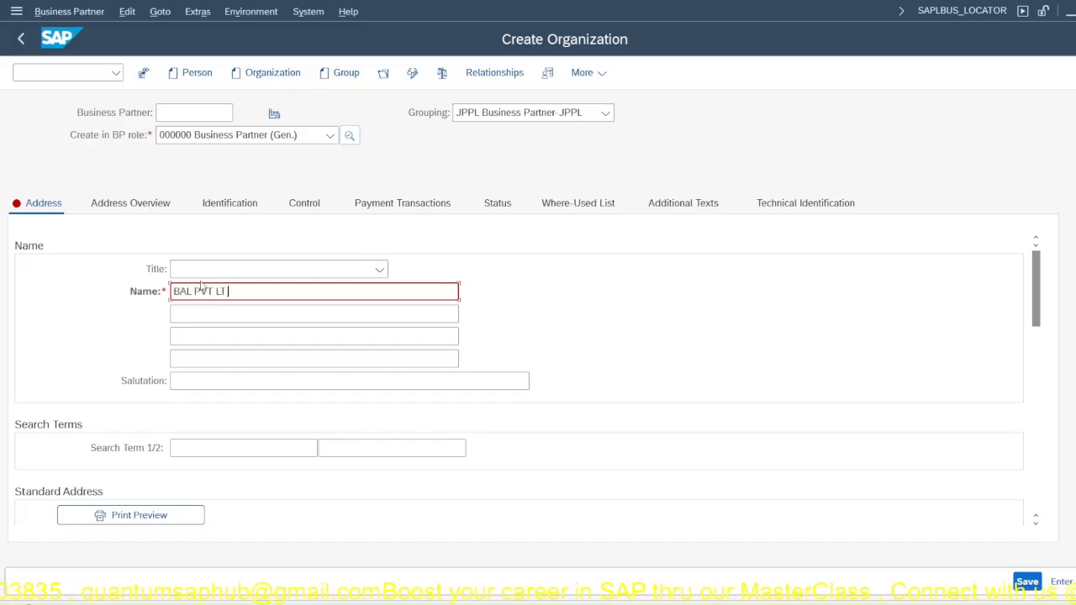
pyautogui.write('D')
pyautogui.click(225, 310)
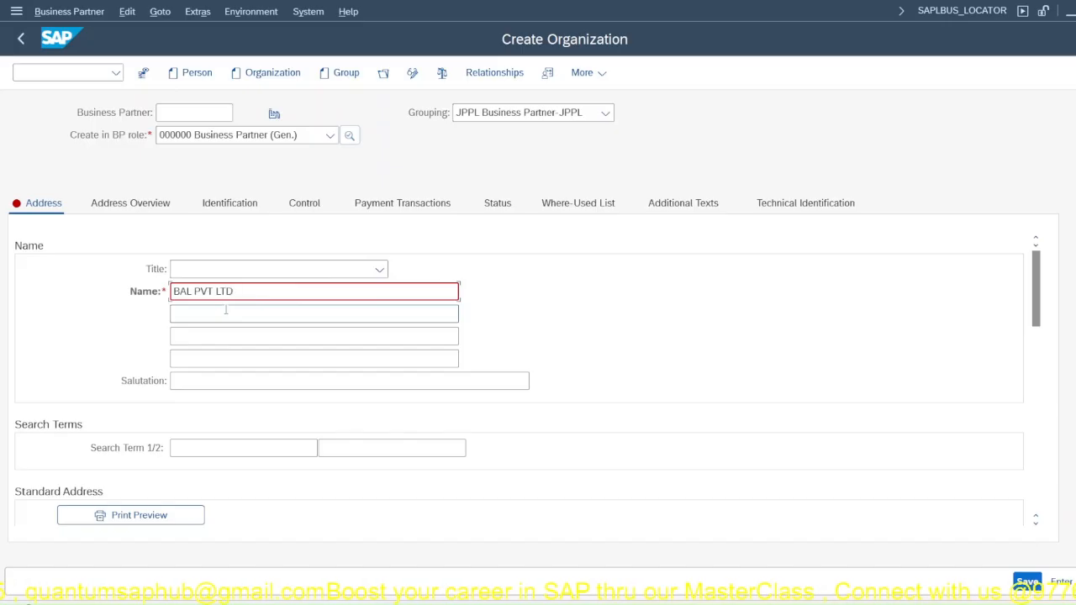
pyautogui.moveTo(249, 291); pyautogui.dragTo(171, 291)
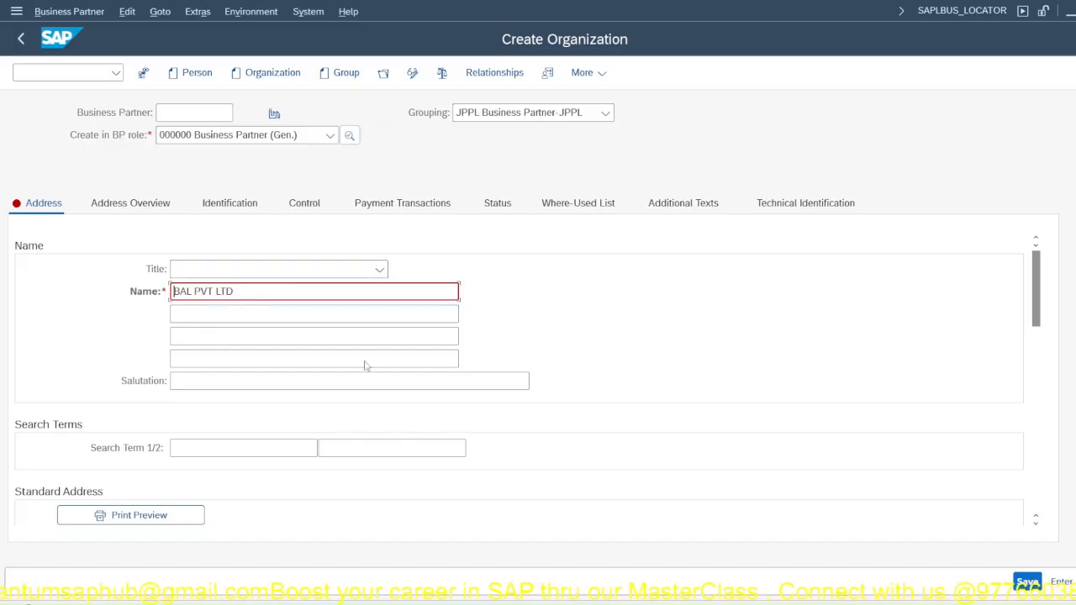
# Step: Set the organization's search terms to 1 and 2
pyautogui.click(312, 447)
pyautogui.write('1')
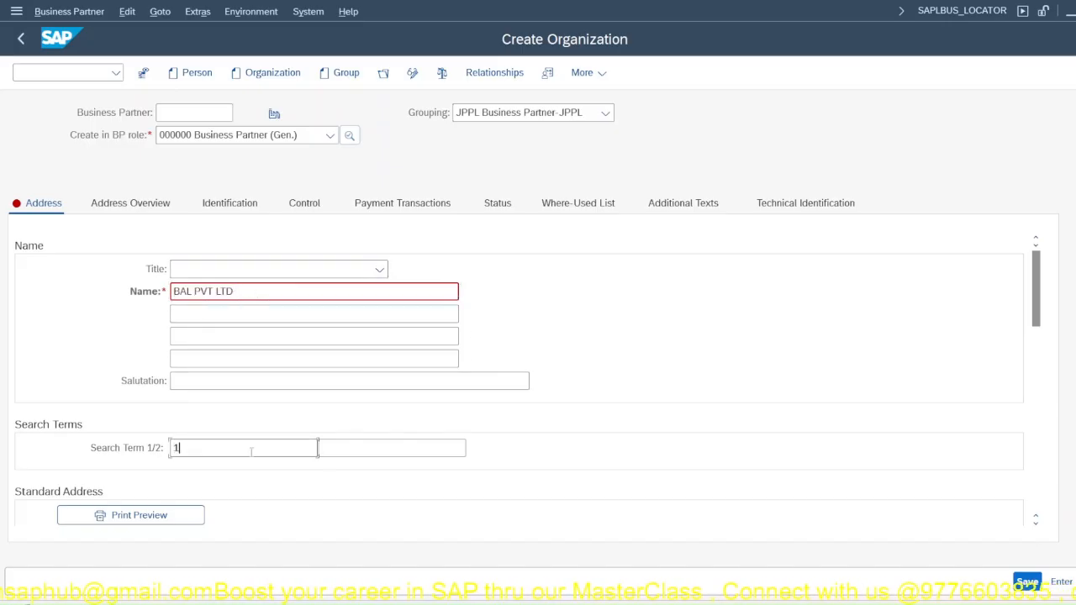
pyautogui.click(324, 447)
pyautogui.write('2')
# Step: Enter the postal code in the organization's street address
pyautogui.scroll(-2, 190, 409)
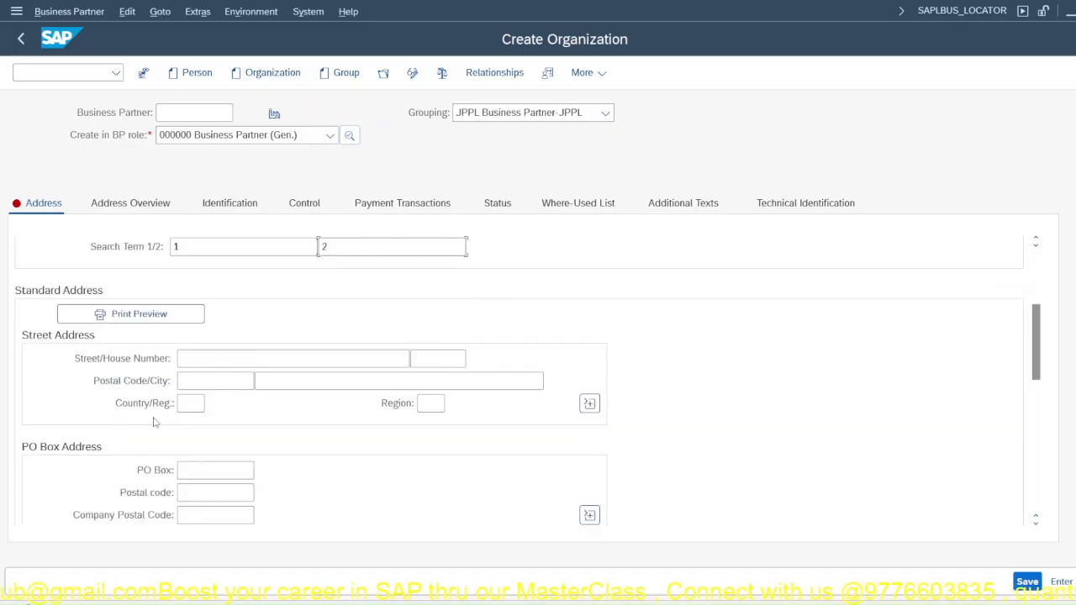
pyautogui.click(188, 358)
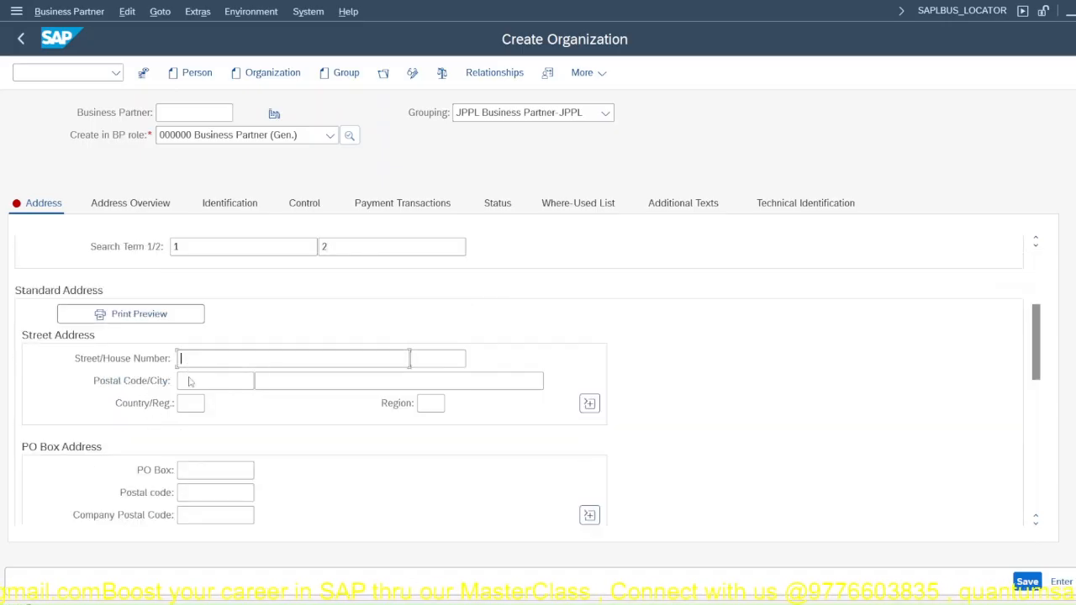
pyautogui.click(189, 383)
pyautogui.click(200, 404)
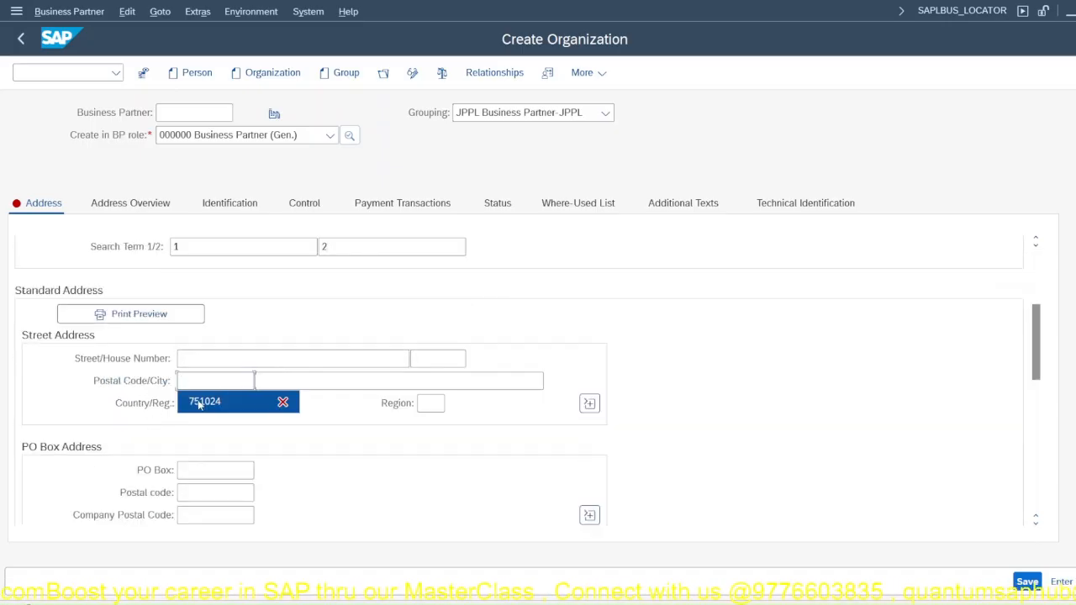
pyautogui.moveTo(206, 382); pyautogui.dragTo(242, 375)
pyautogui.write('001')
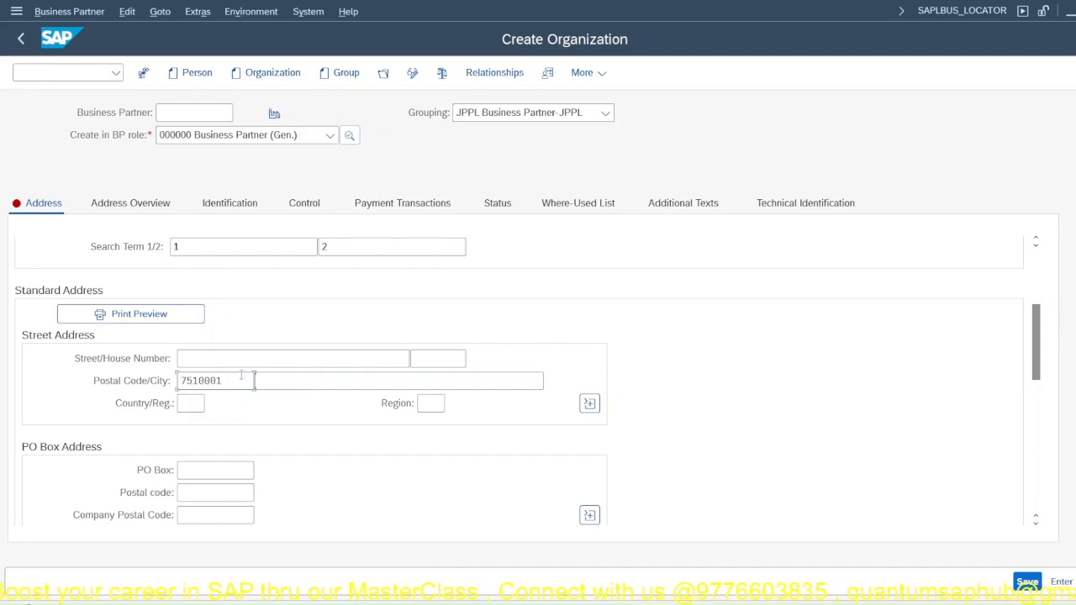
pyautogui.moveTo(218, 382); pyautogui.dragTo(194, 381)
pyautogui.write('6001')
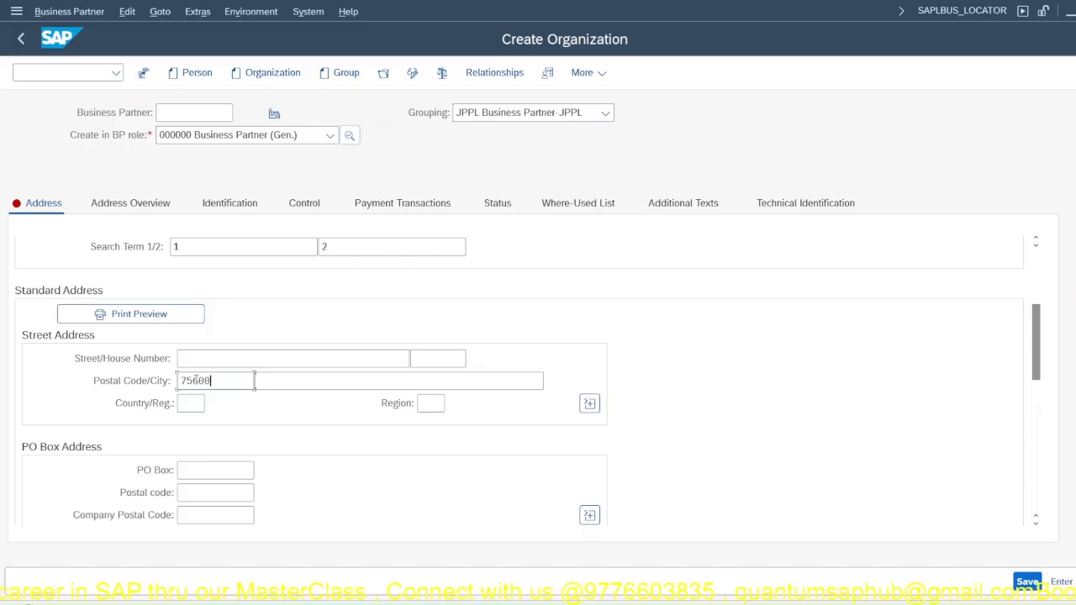
# Step: Enter BALASORE in capital letters as the city of the organization's street address
pyautogui.click(277, 381)
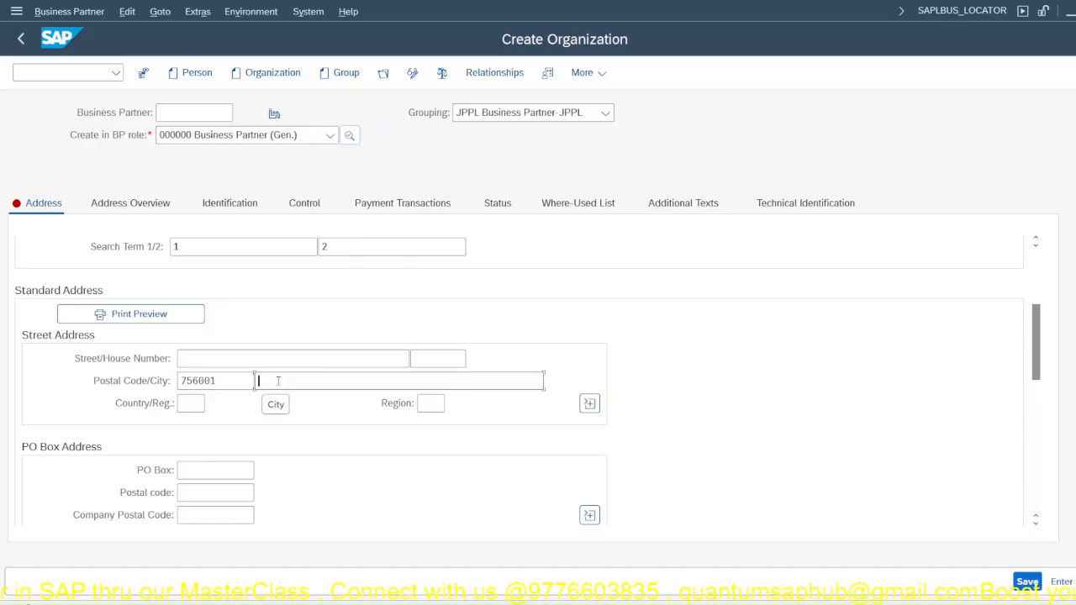
pyautogui.write('balasore')
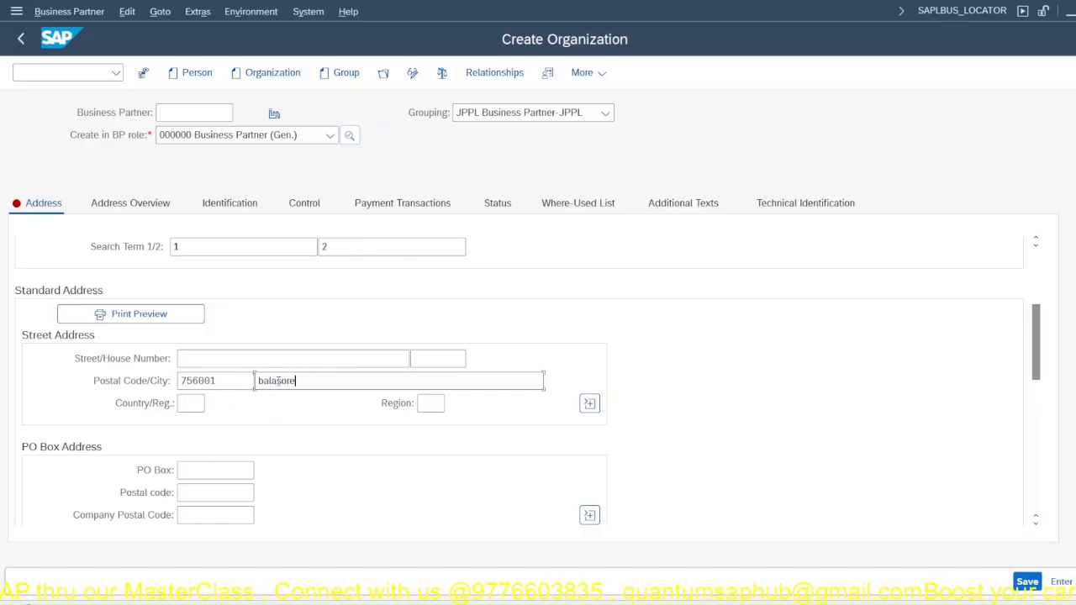
pyautogui.press('Home')
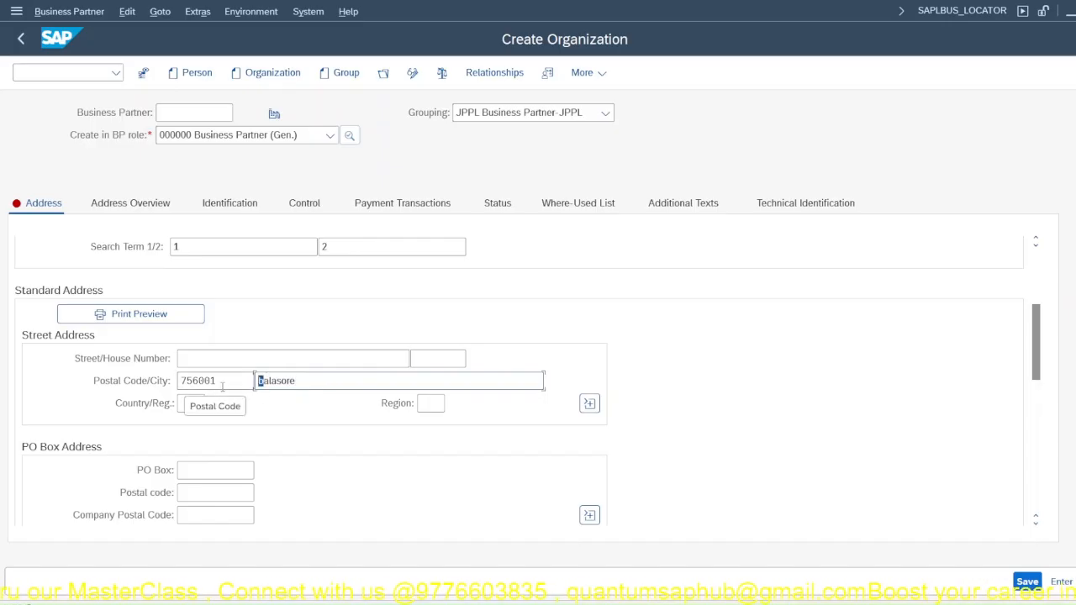
pyautogui.press('Delete')
pyautogui.press('Delete')
pyautogui.press('Delete')
pyautogui.press('Delete')
pyautogui.press('Delete')
pyautogui.press('Delete')
pyautogui.press('Delete')
pyautogui.press('Delete')
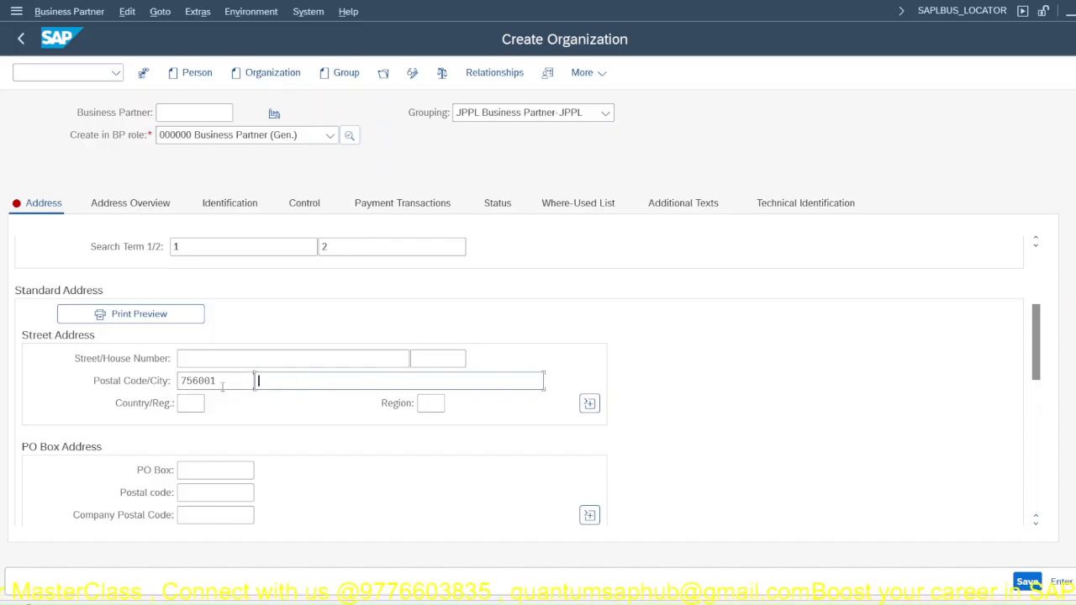
pyautogui.press('capslock')
pyautogui.write('BALASORE')
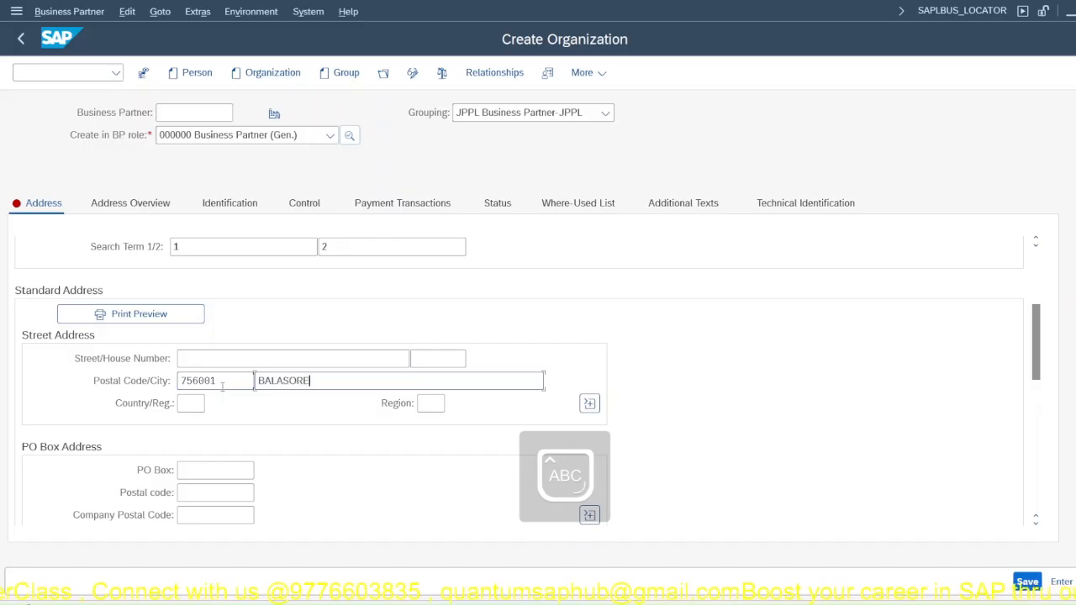
# Step: Set the street address country to IN and the region to 18 Orissa
pyautogui.press('Tab')
pyautogui.write('IN')
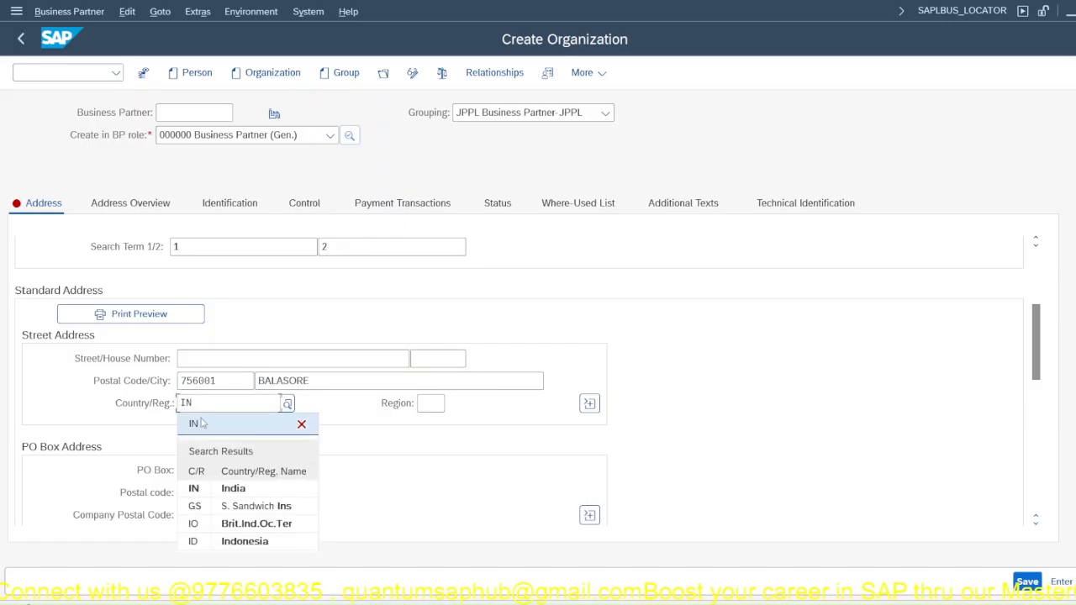
pyautogui.click(429, 406)
pyautogui.write('or')
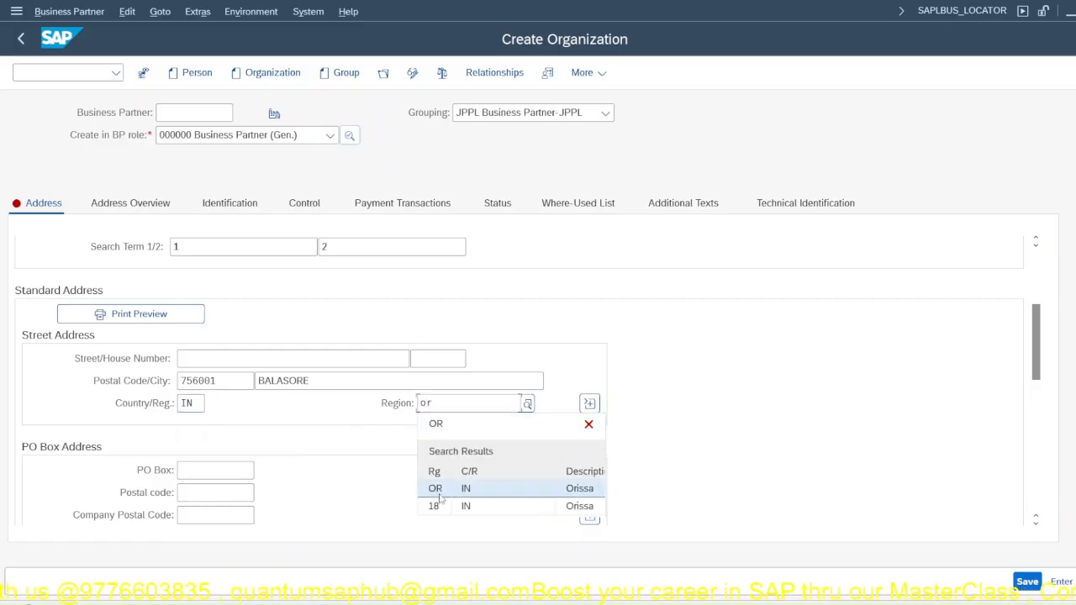
pyautogui.click(440, 490)
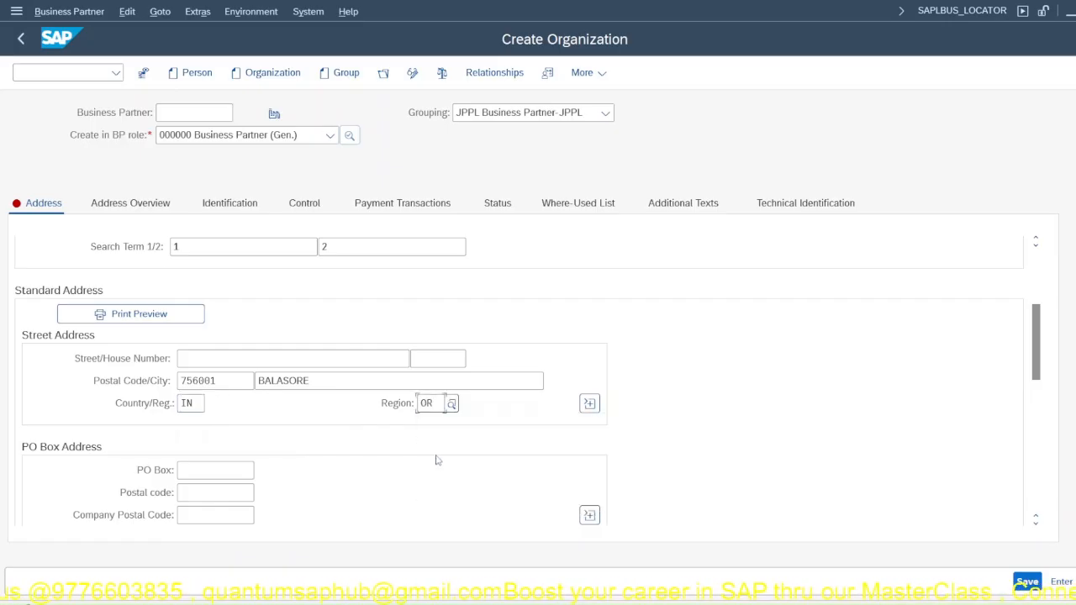
pyautogui.click(451, 404)
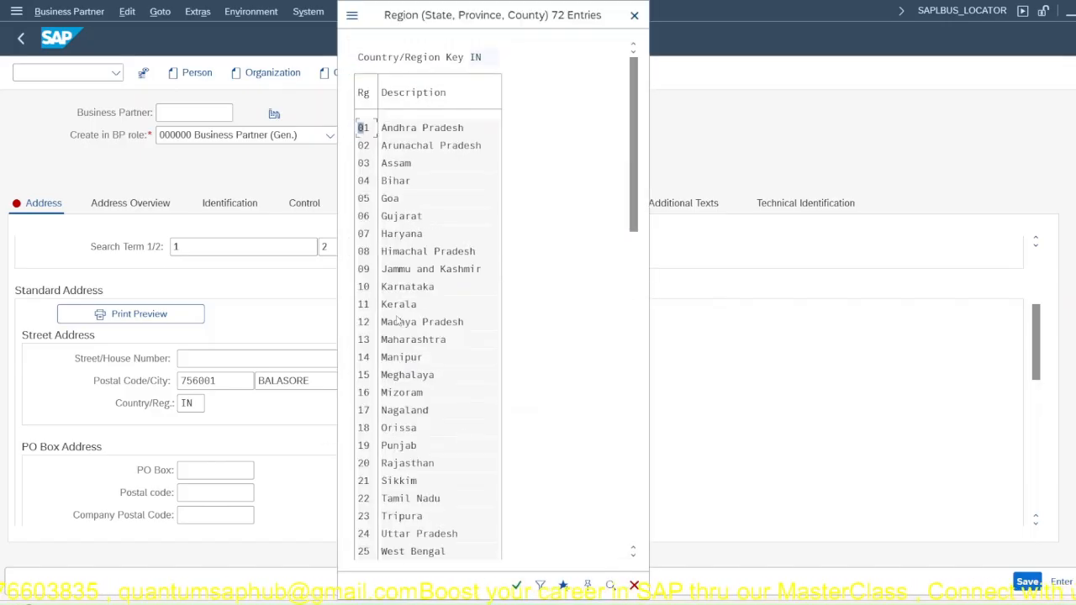
pyautogui.doubleClick(363, 429)
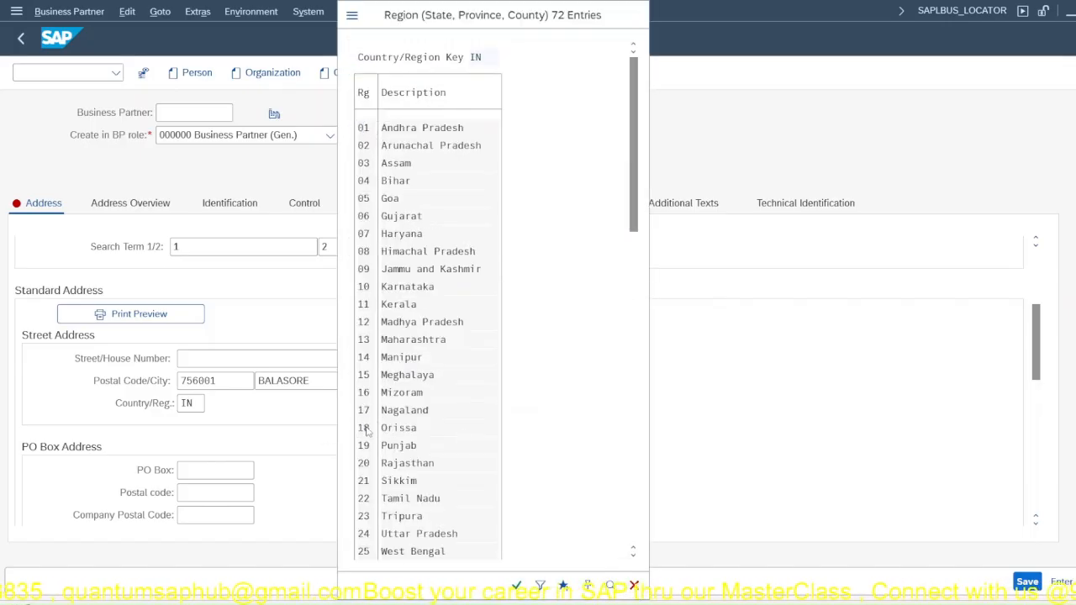
# Step: Set the communication language to EN English and save the new organization
pyautogui.scroll(-2, 290, 420)
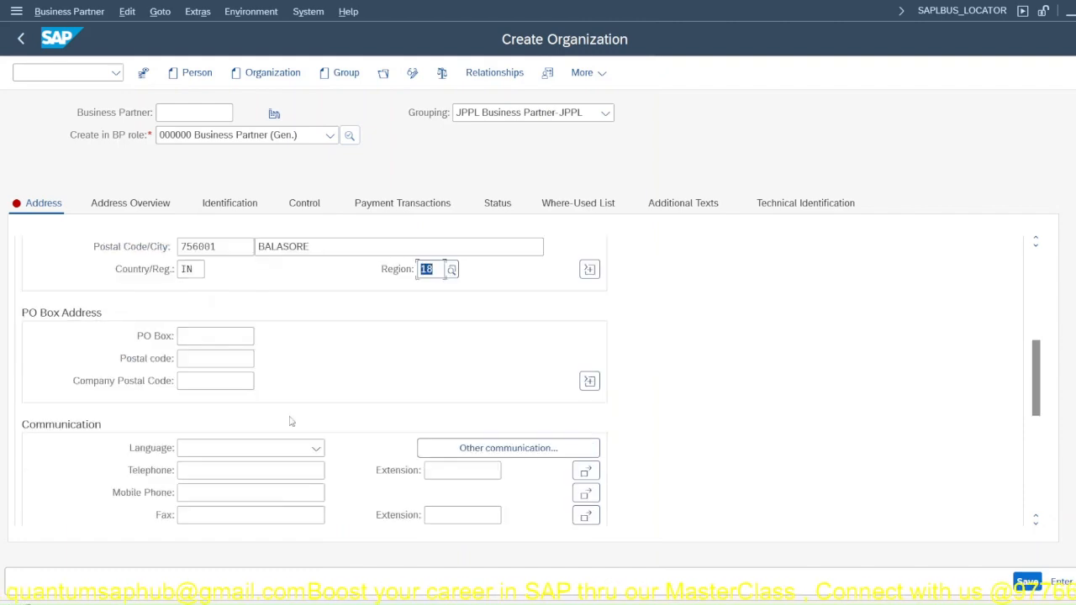
pyautogui.click(210, 454)
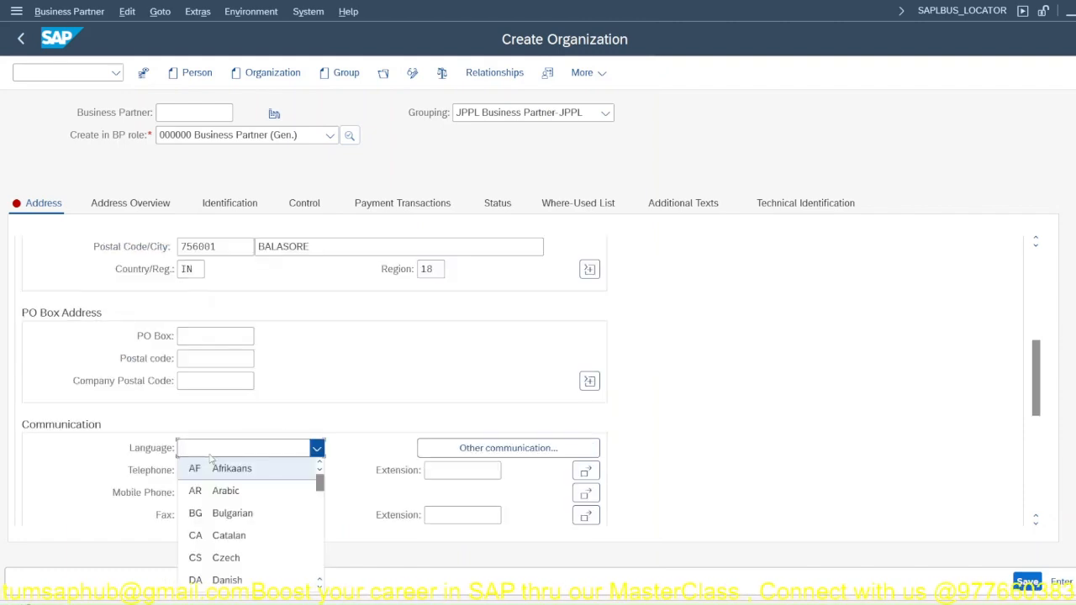
pyautogui.scroll(-3, 210, 471)
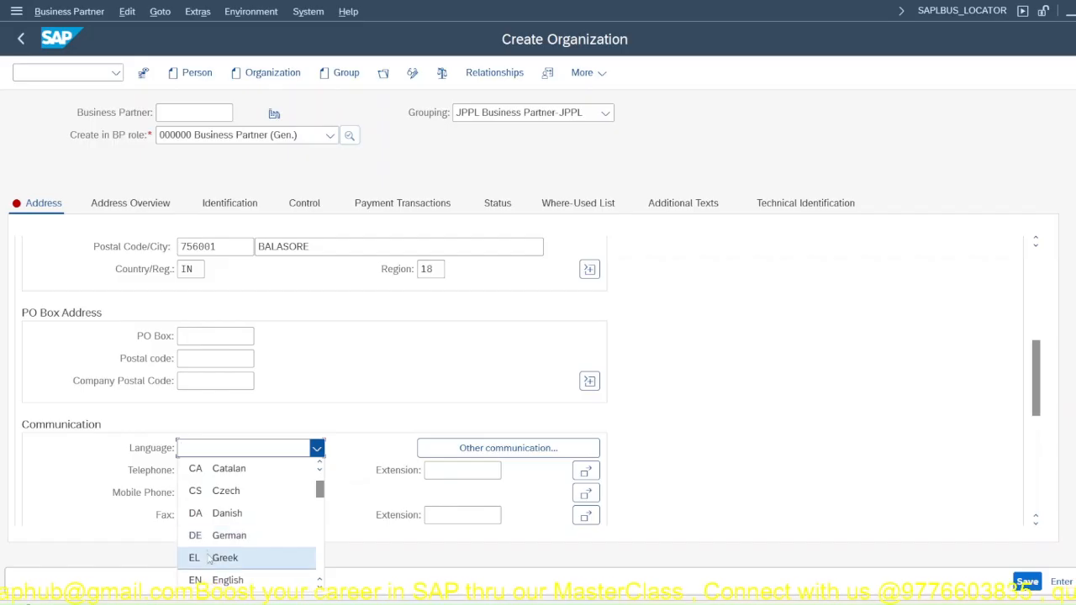
pyautogui.click(222, 580)
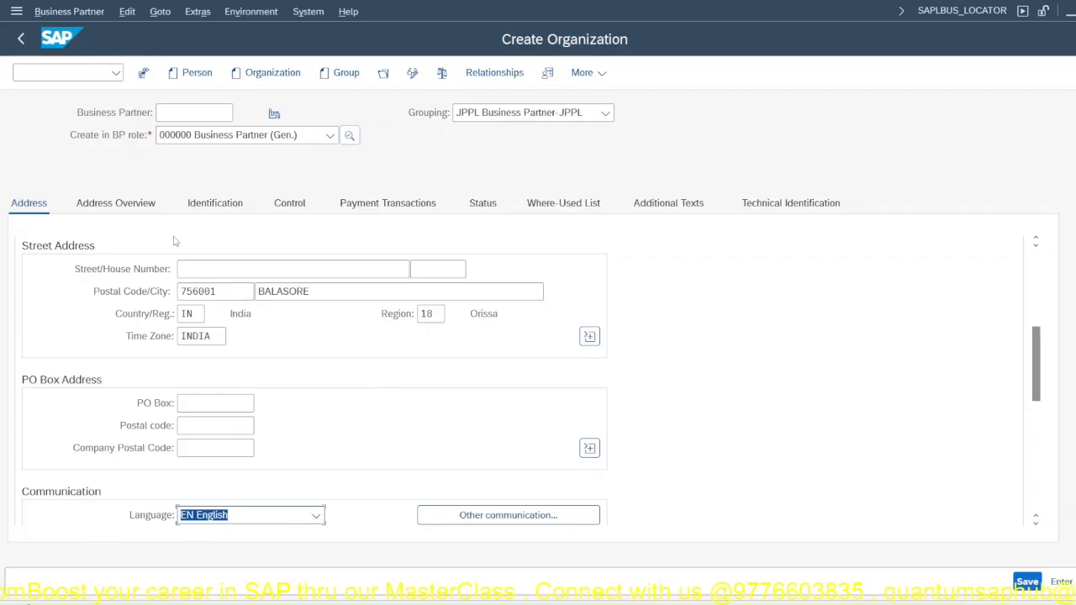
pyautogui.click(230, 206)
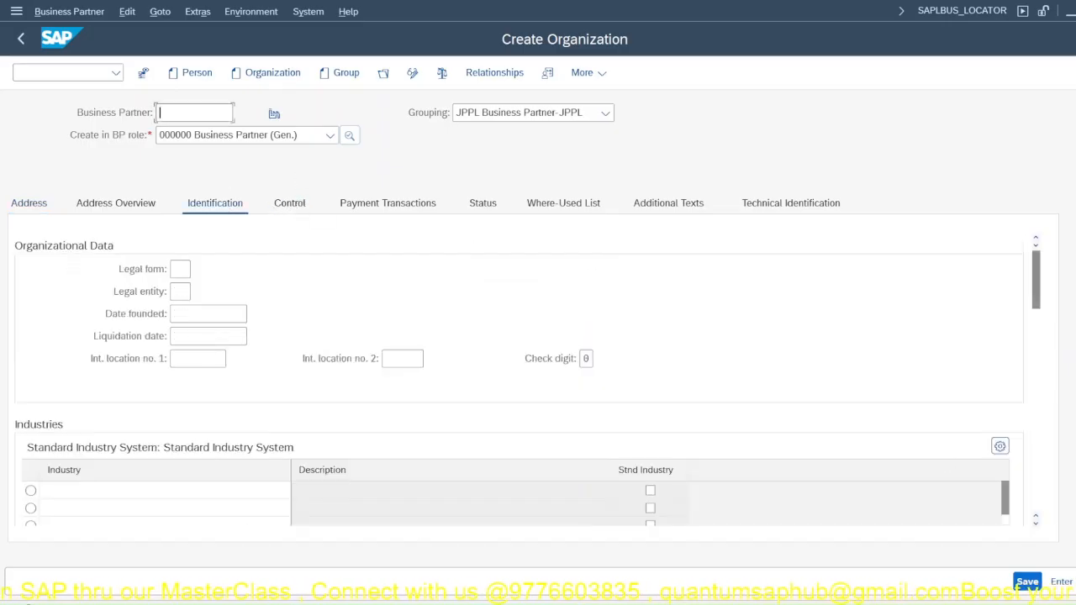
pyautogui.click(1027, 581)
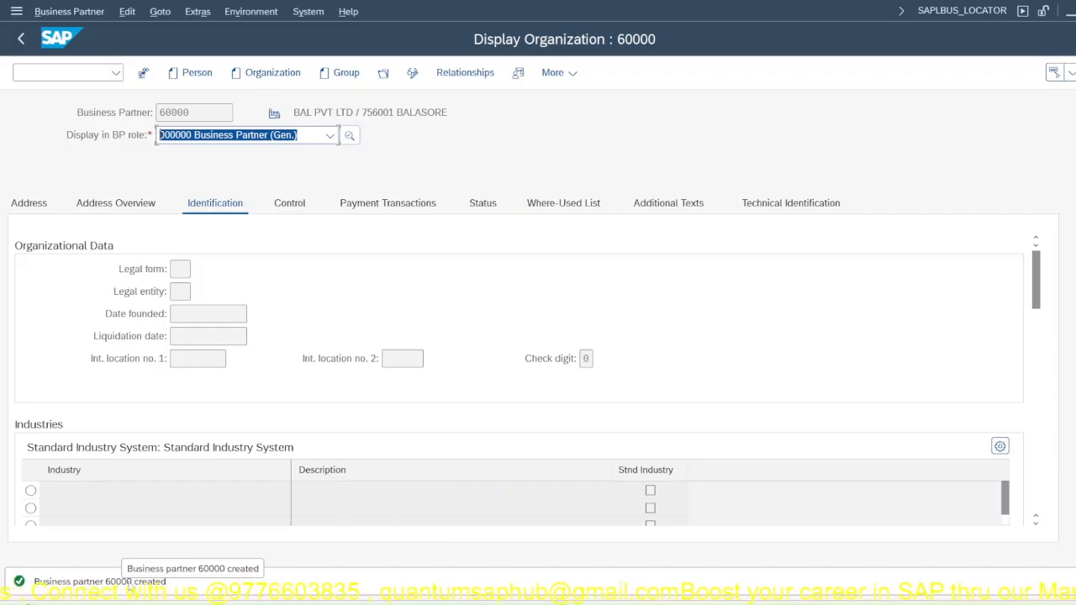
# Step: Switch the saved organization to change mode and assign it the BP role FLCU00 Customer (Fin.Accounting)
pyautogui.click(330, 136)
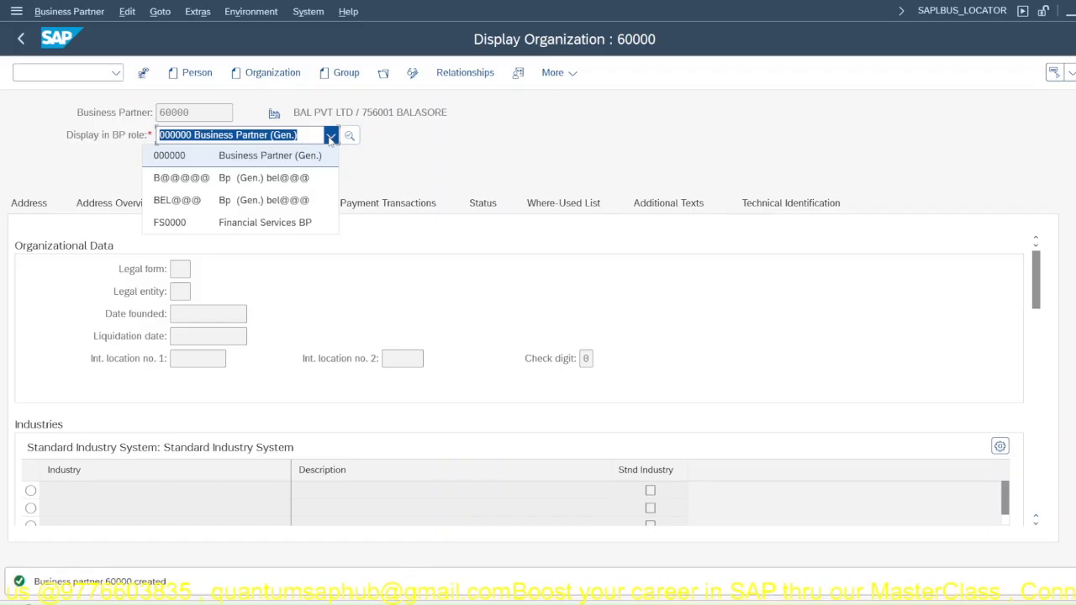
pyautogui.click(331, 137)
pyautogui.click(412, 72)
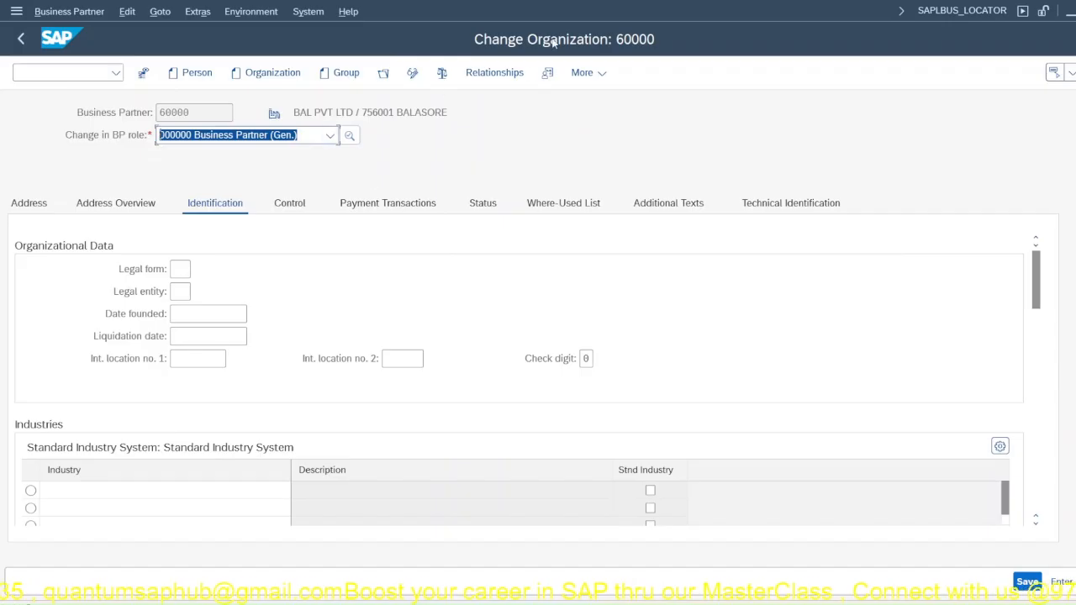
pyautogui.click(331, 137)
pyautogui.scroll(-10, 232, 337)
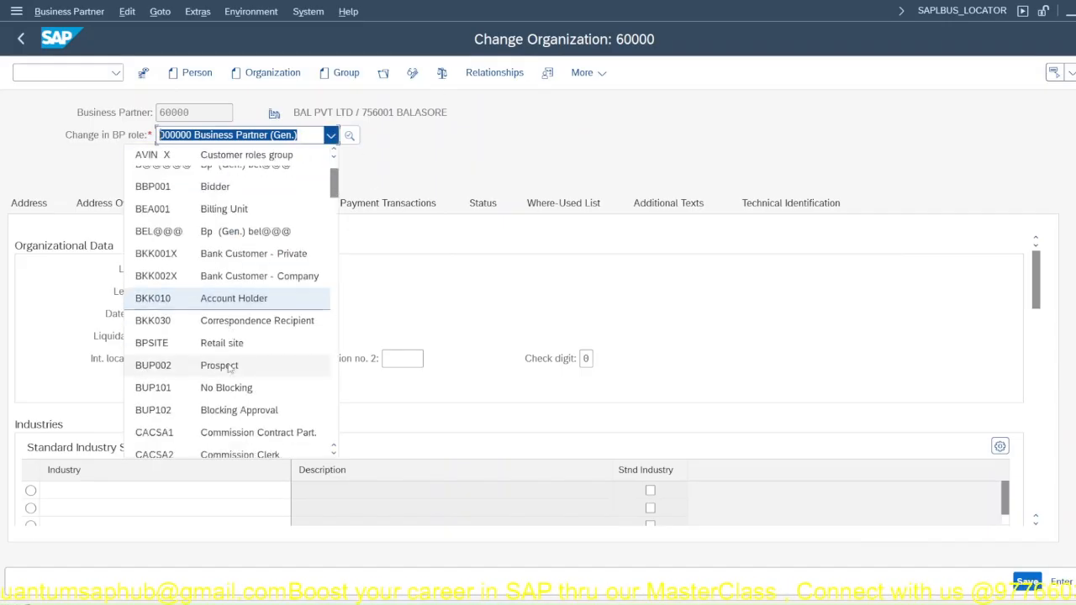
pyautogui.scroll(-3, 232, 359)
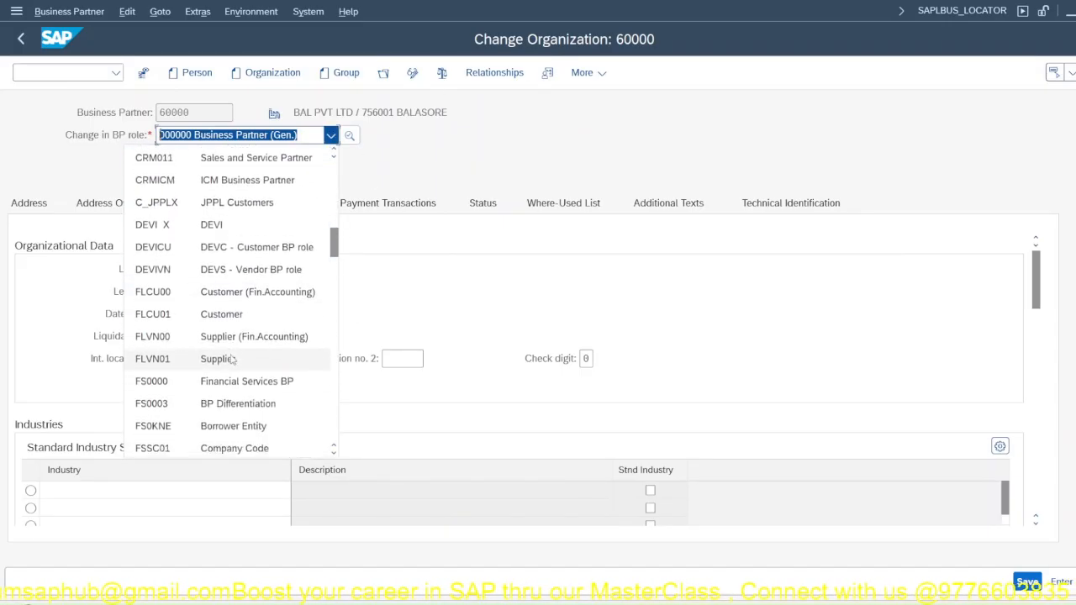
pyautogui.scroll(1, 230, 342)
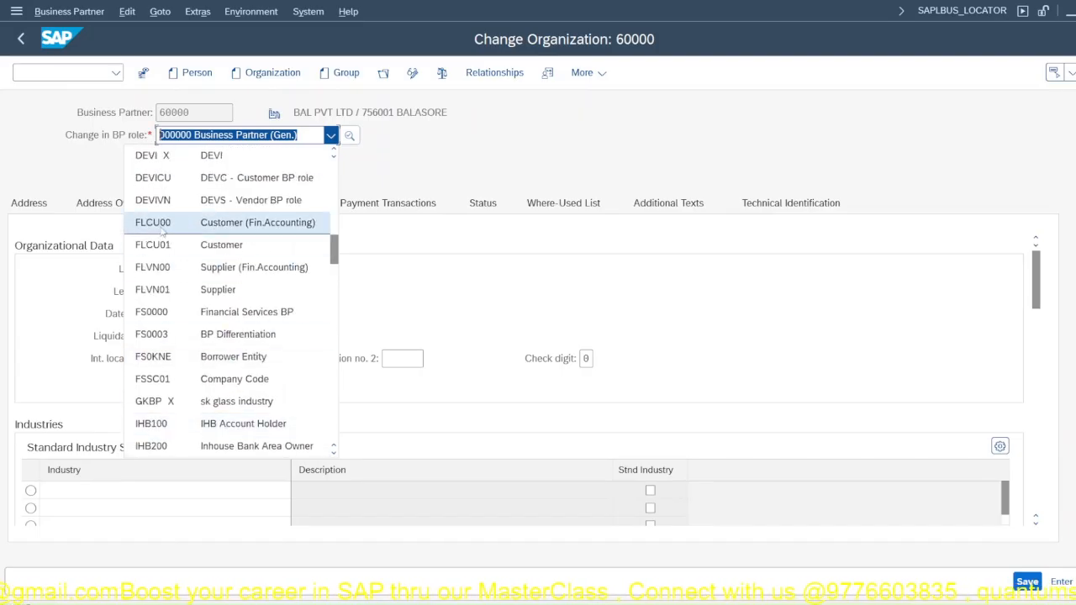
pyautogui.click(163, 225)
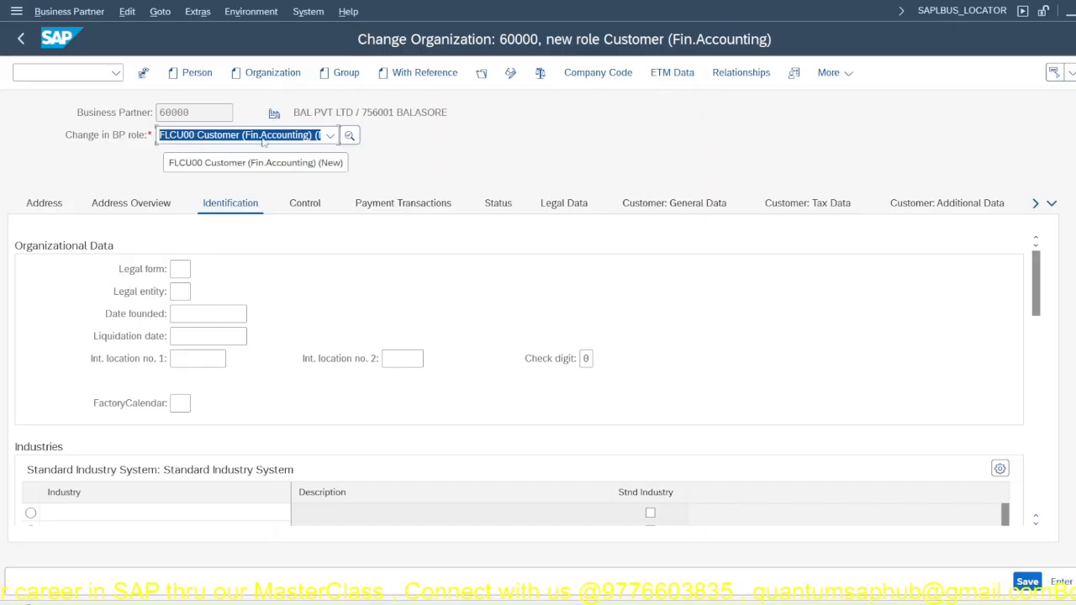
# Step: Create the customer's company code data for JP00 and set its reconciliation account to 140000 Trade Receivables-JPPL
pyautogui.click(575, 74)
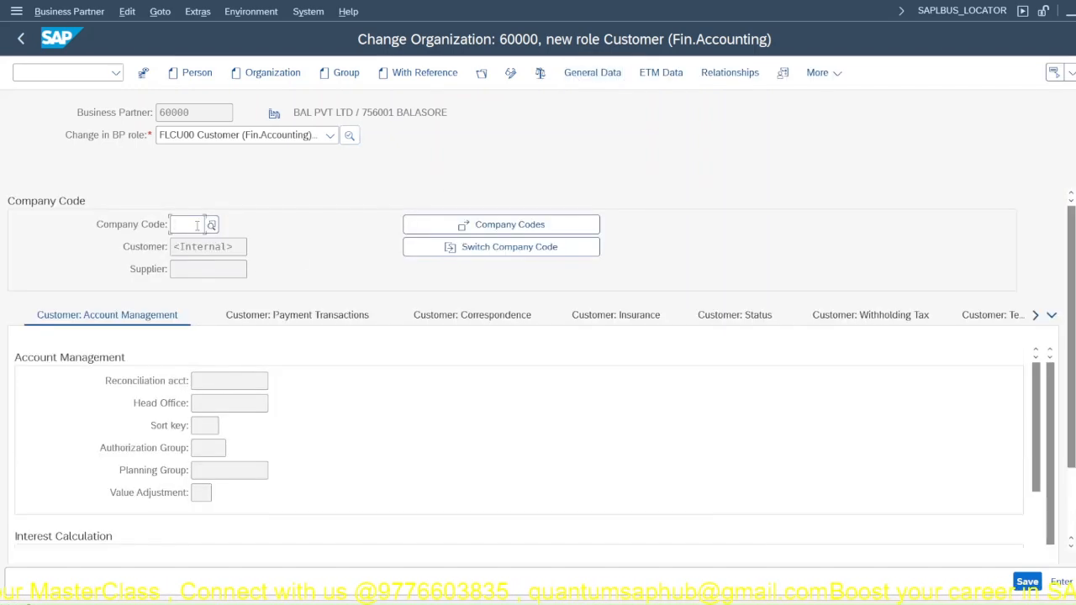
pyautogui.write('JP00')
pyautogui.press('Return')
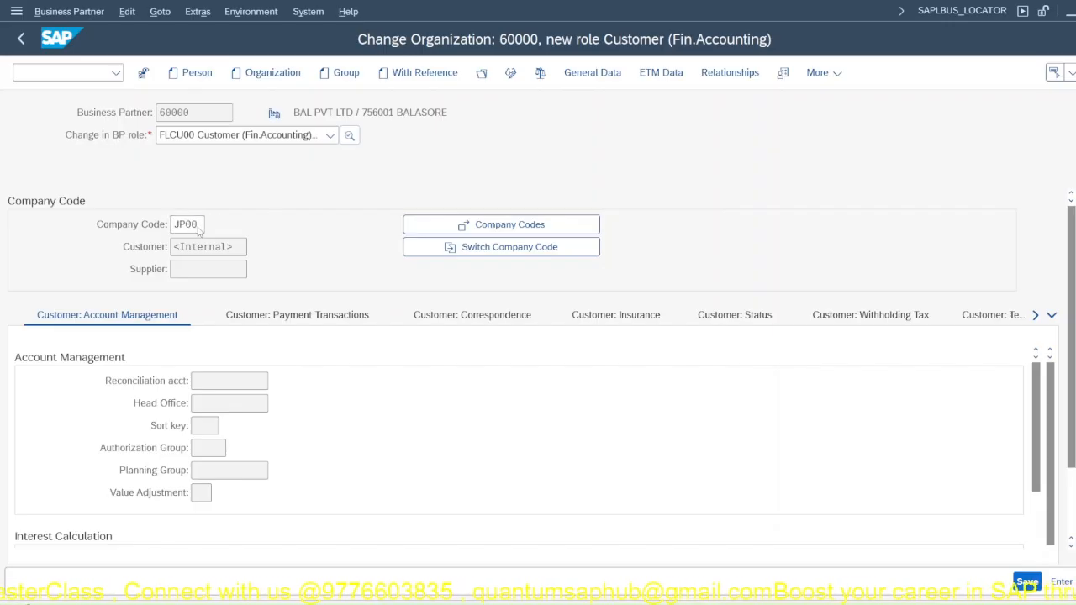
pyautogui.click(513, 233)
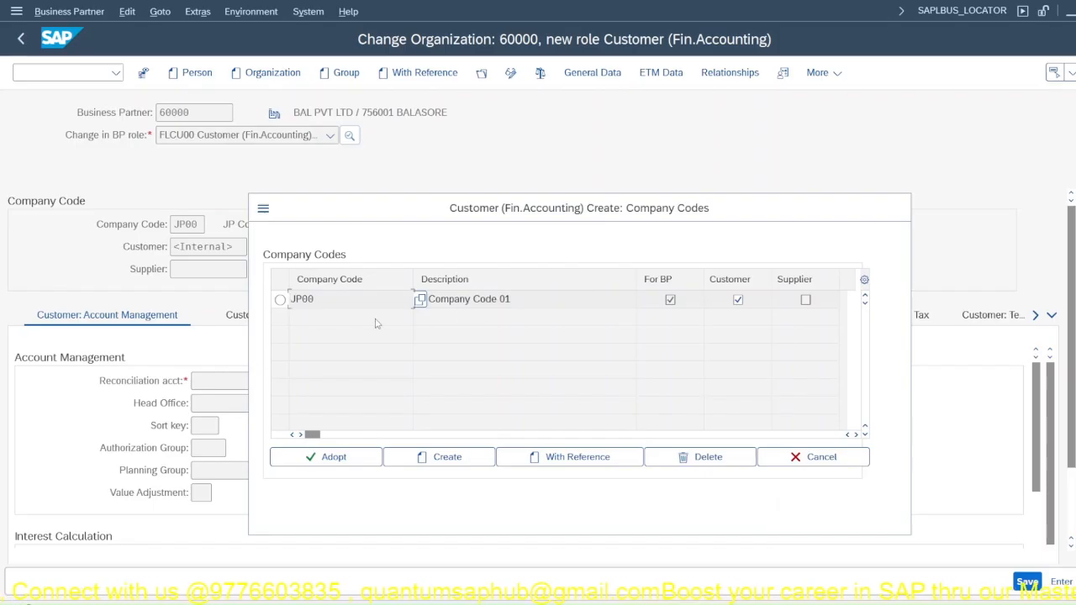
pyautogui.click(322, 459)
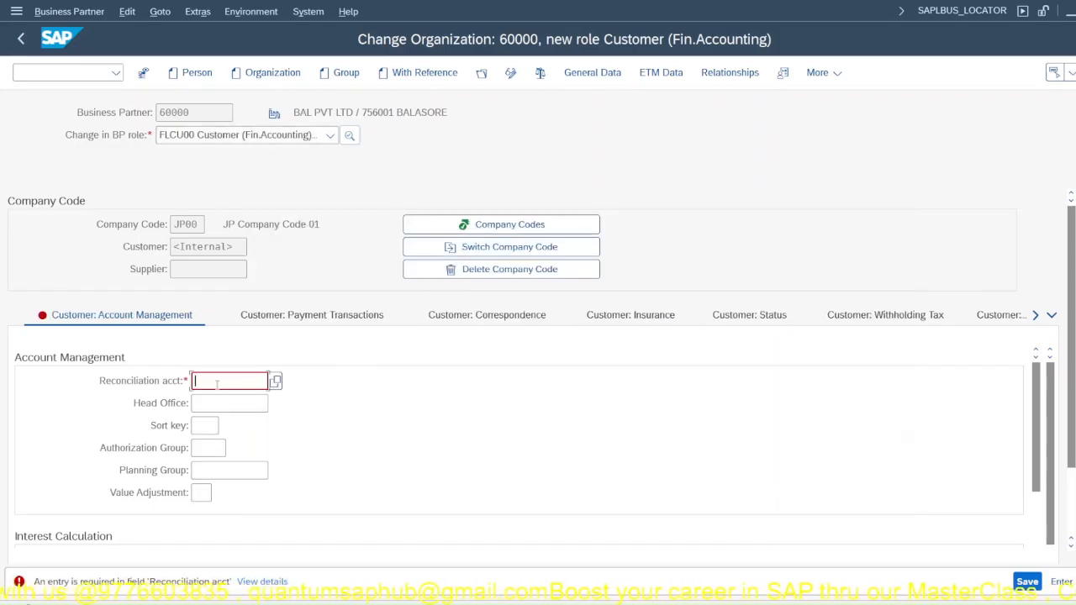
pyautogui.click(276, 382)
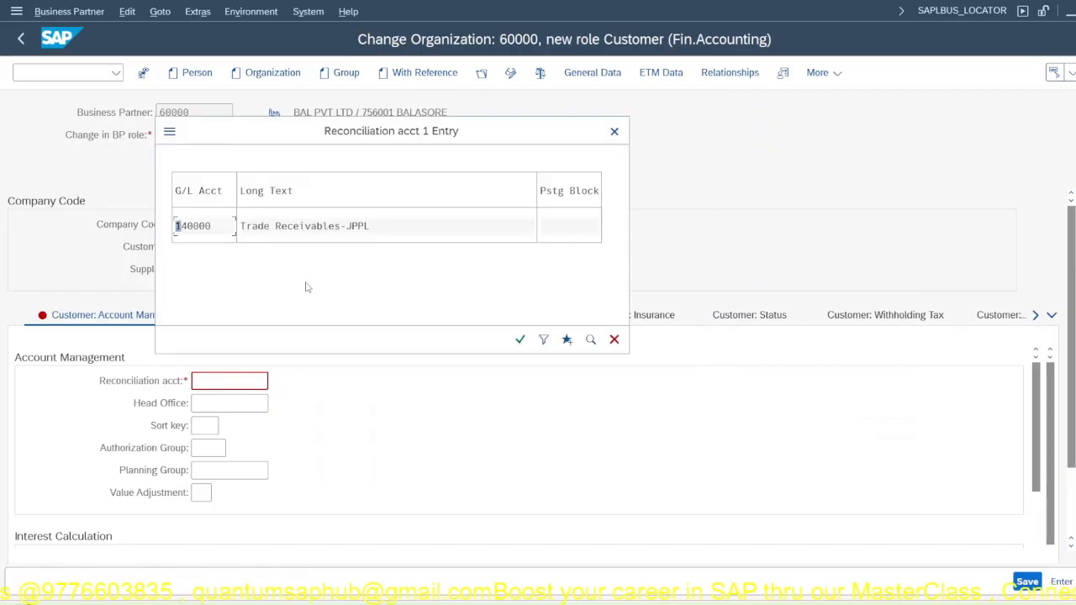
pyautogui.doubleClick(196, 226)
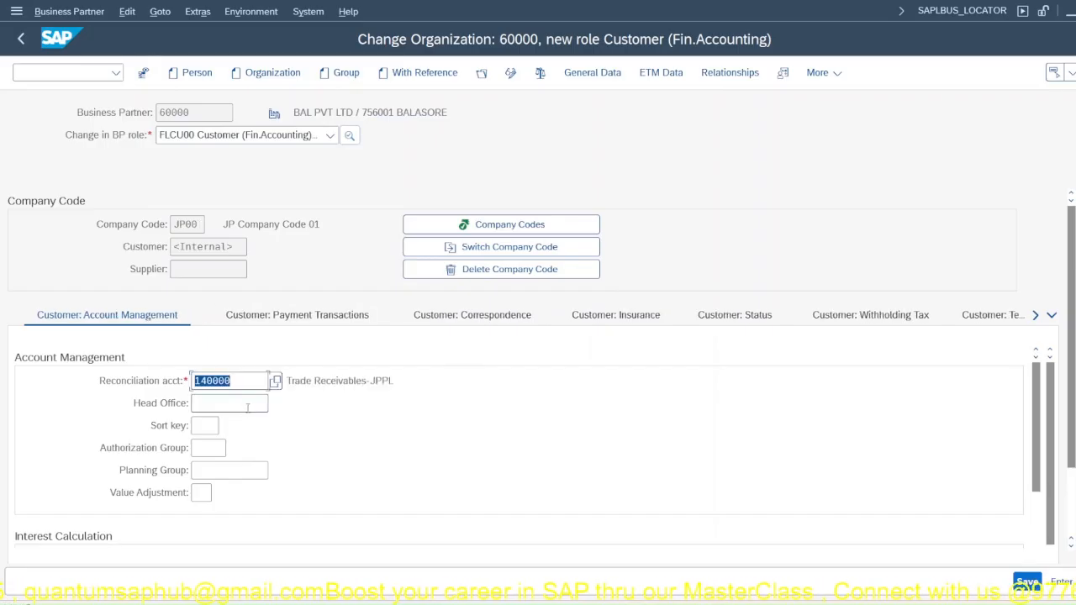
# Step: Set the customer's terms of payment to 0001, payable immediately due net
pyautogui.click(277, 321)
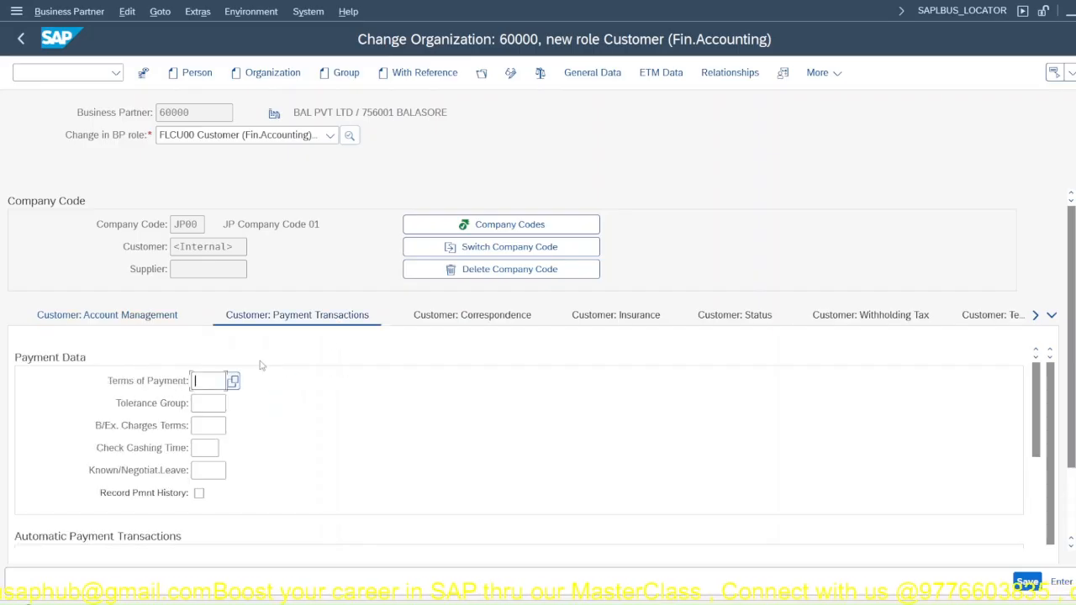
pyautogui.click(232, 381)
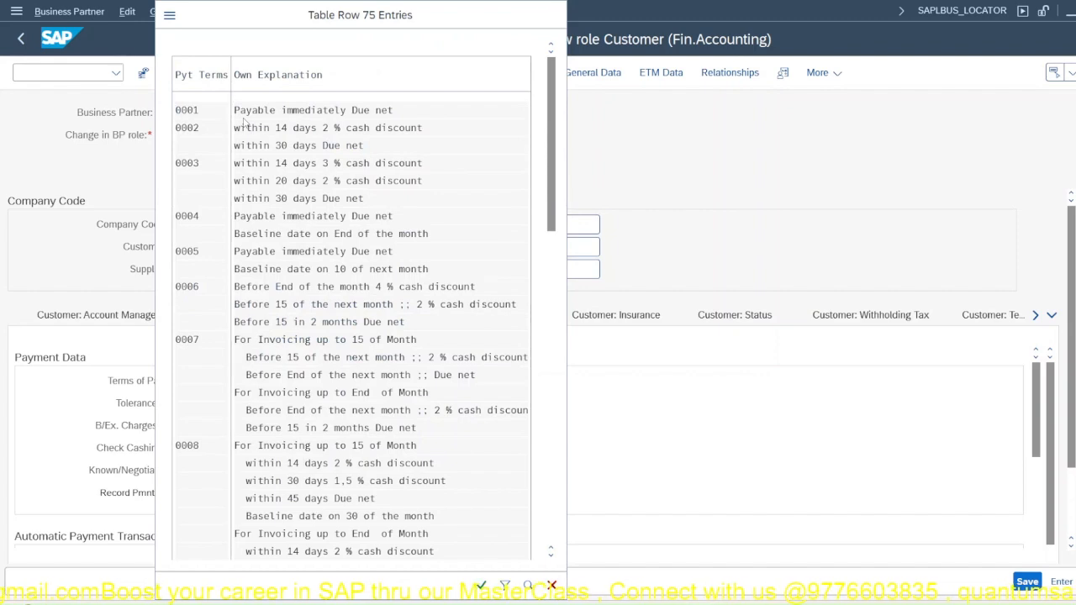
pyautogui.press('Return')
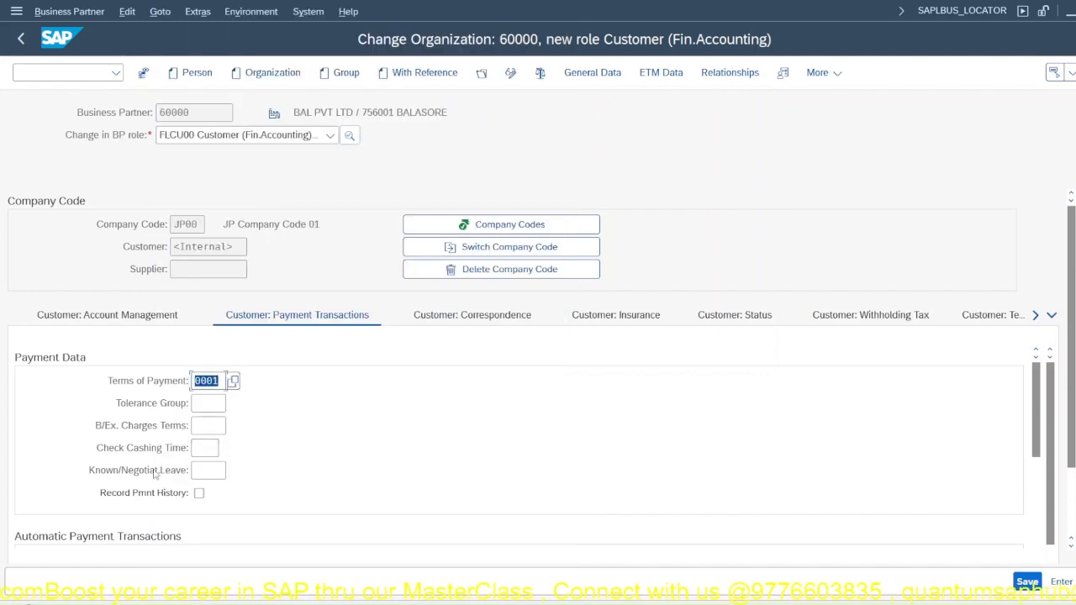
# Step: Review the remaining payment transaction fields and the customer's insurance, status, texts and country-specific enhancement data
pyautogui.scroll(-5, 151, 473)
pyautogui.scroll(3, 151, 473)
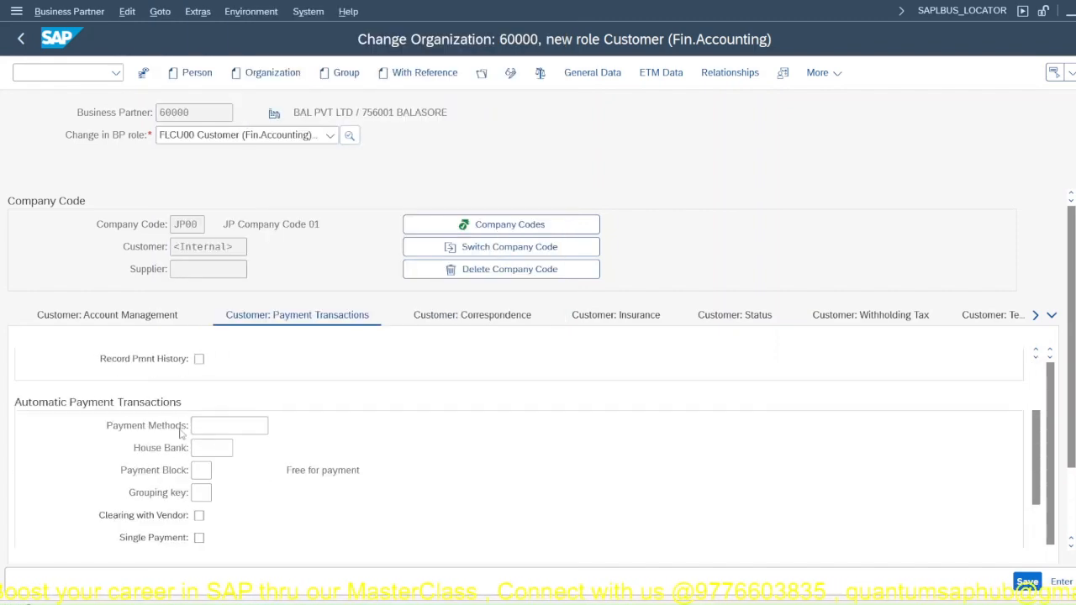
pyautogui.scroll(-8, 196, 426)
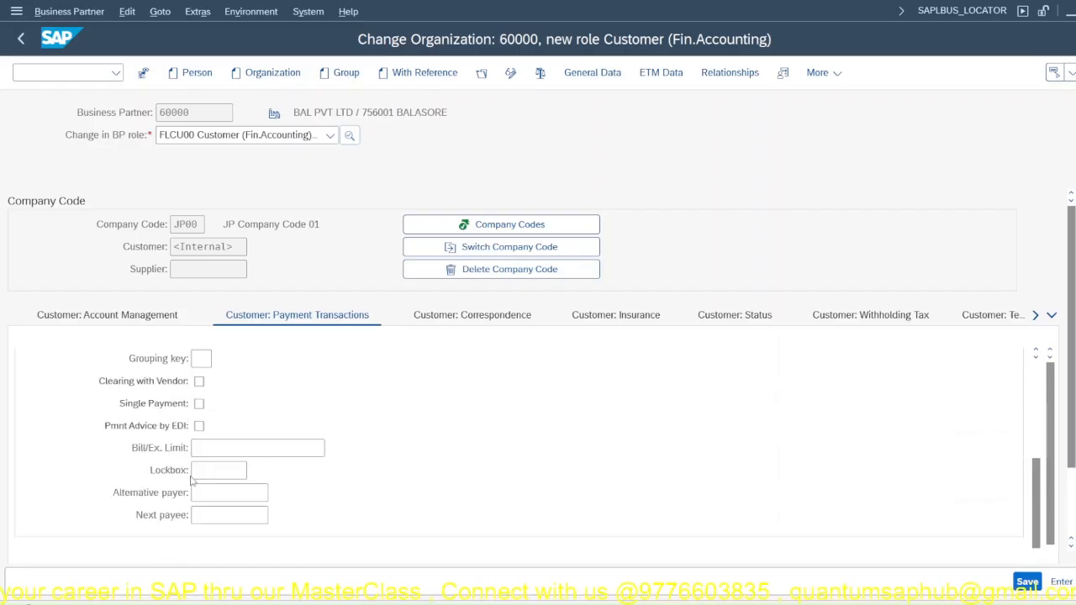
pyautogui.scroll(-2, 190, 478)
pyautogui.scroll(5, 214, 394)
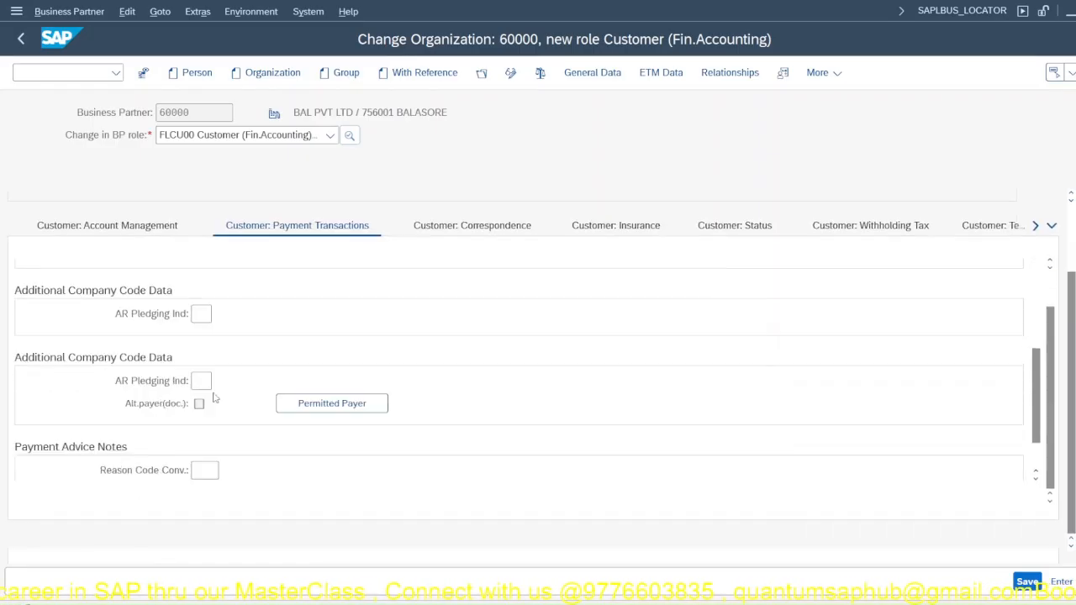
pyautogui.click(624, 232)
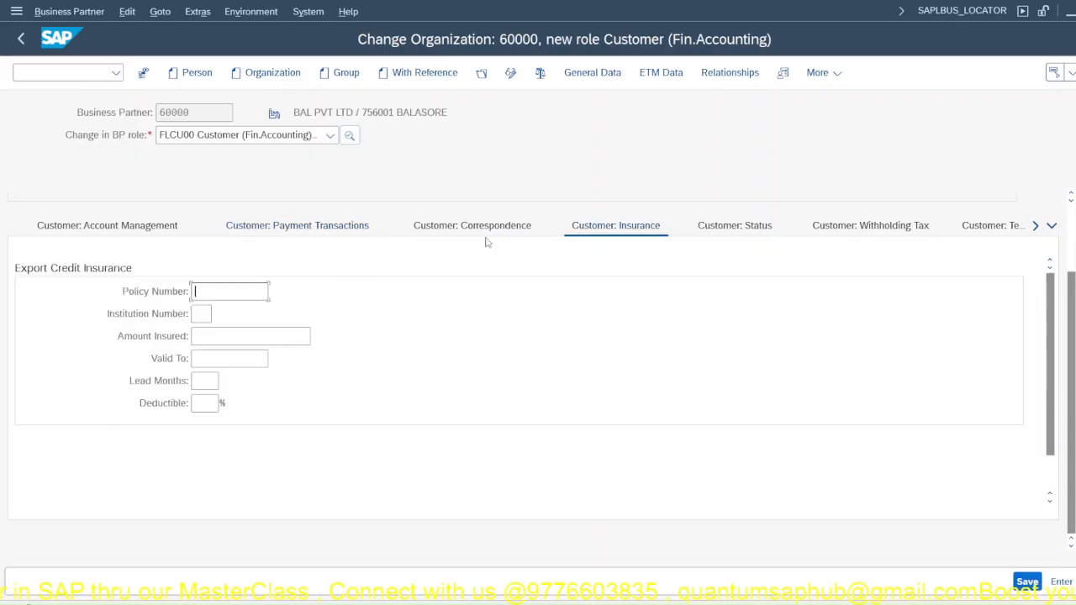
pyautogui.click(747, 231)
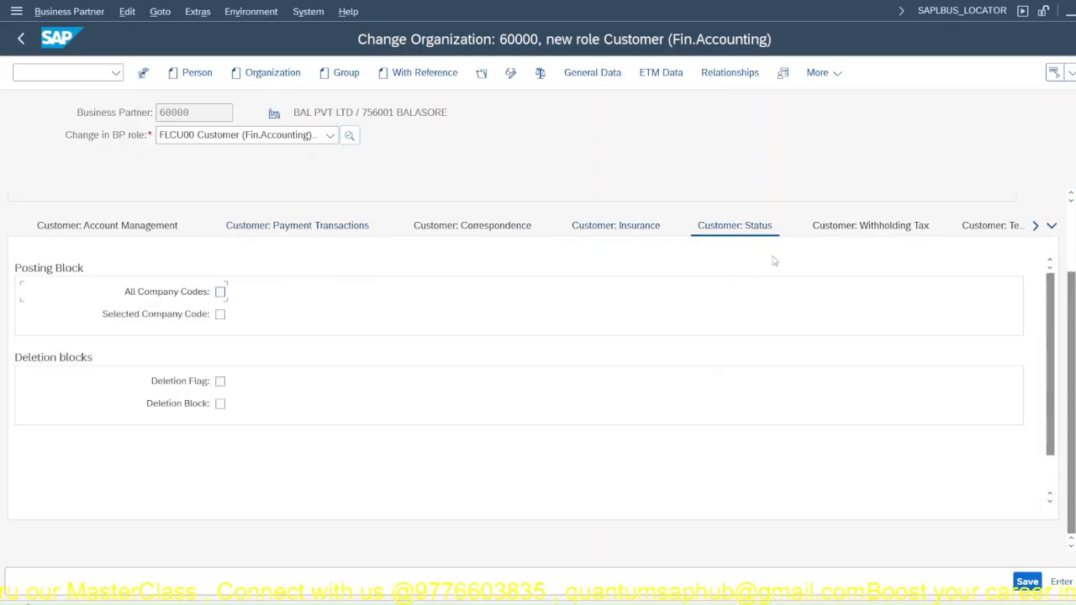
pyautogui.click(971, 233)
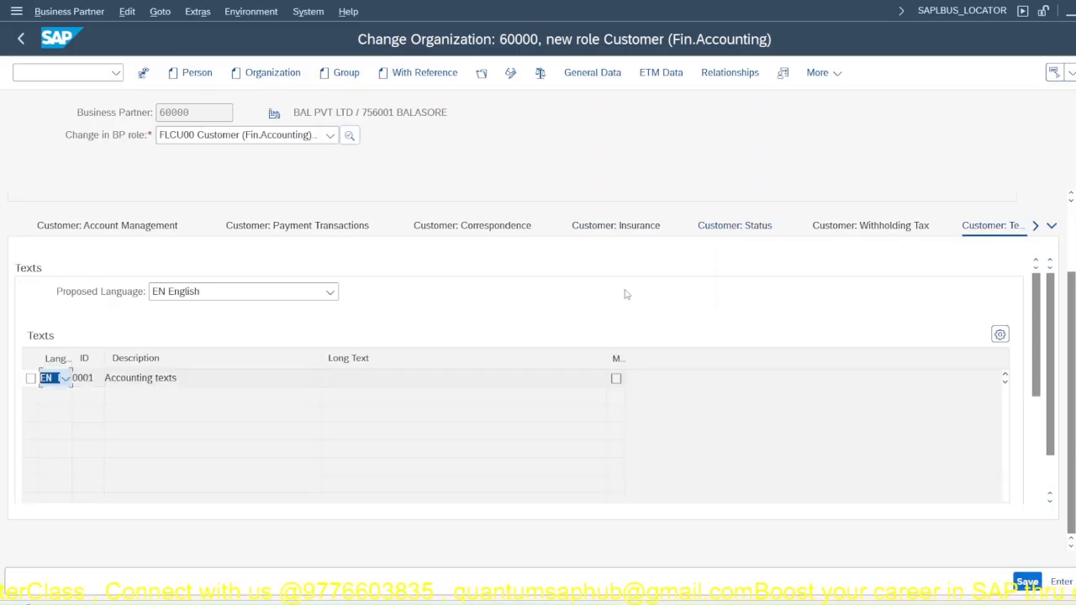
pyautogui.click(1036, 227)
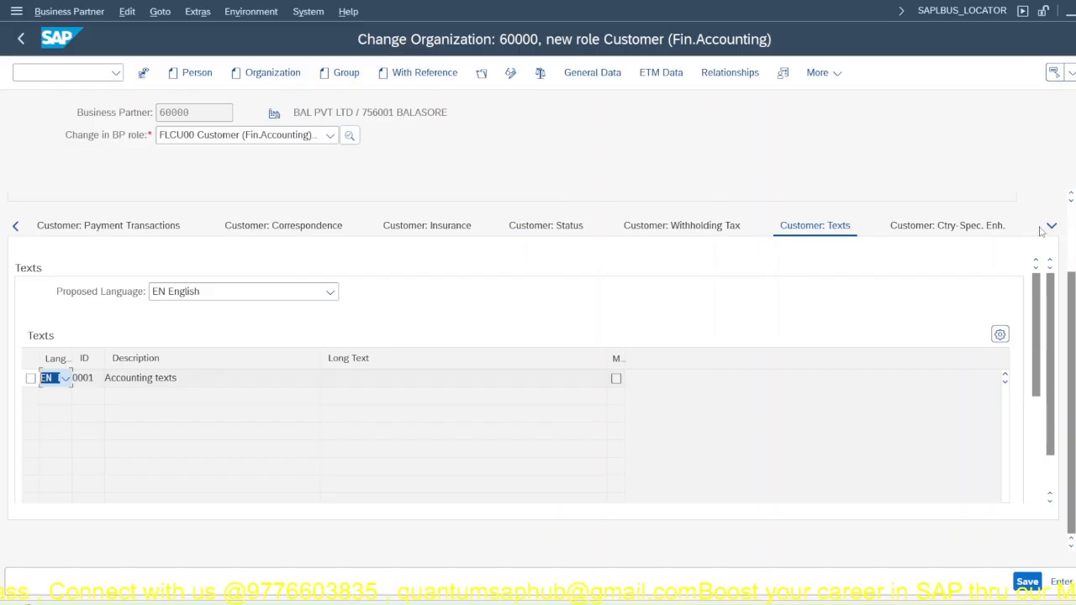
pyautogui.click(966, 228)
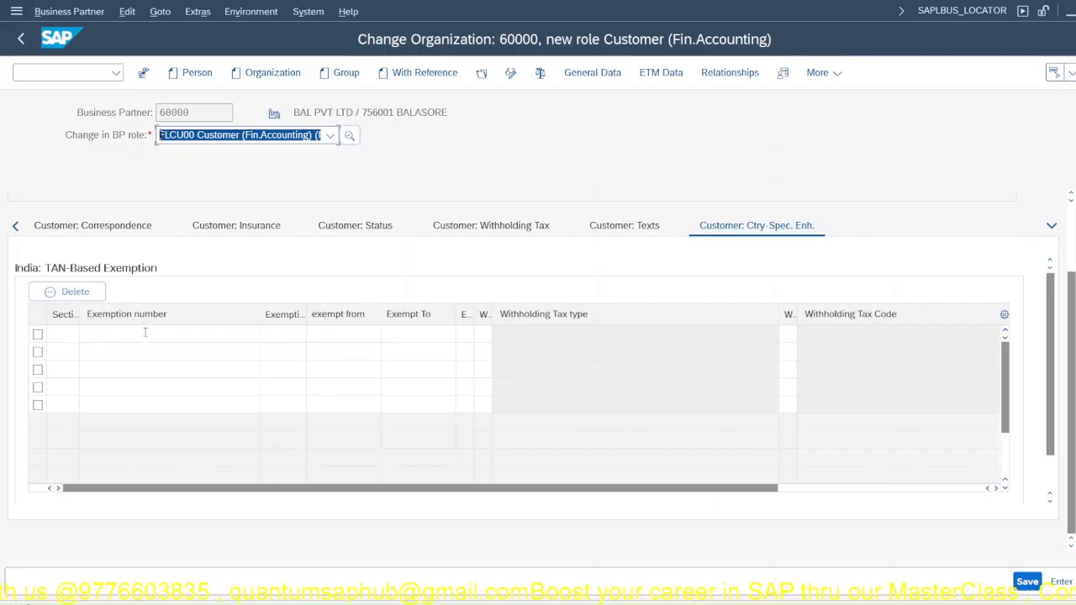
# Step: Return to the customer's payment transaction data and look up the available tolerance groups
pyautogui.click(229, 228)
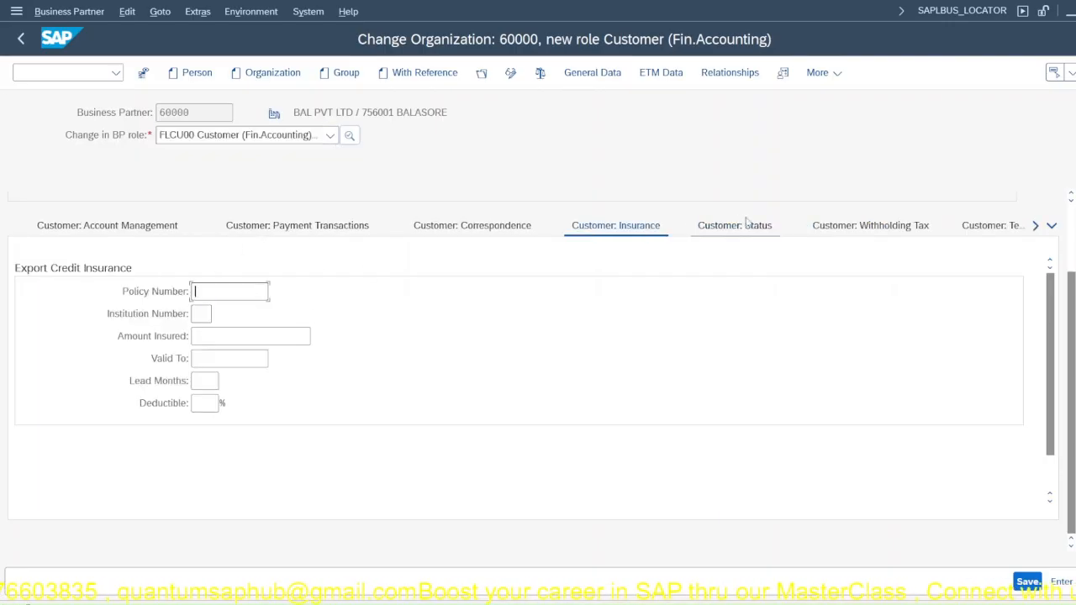
pyautogui.click(276, 234)
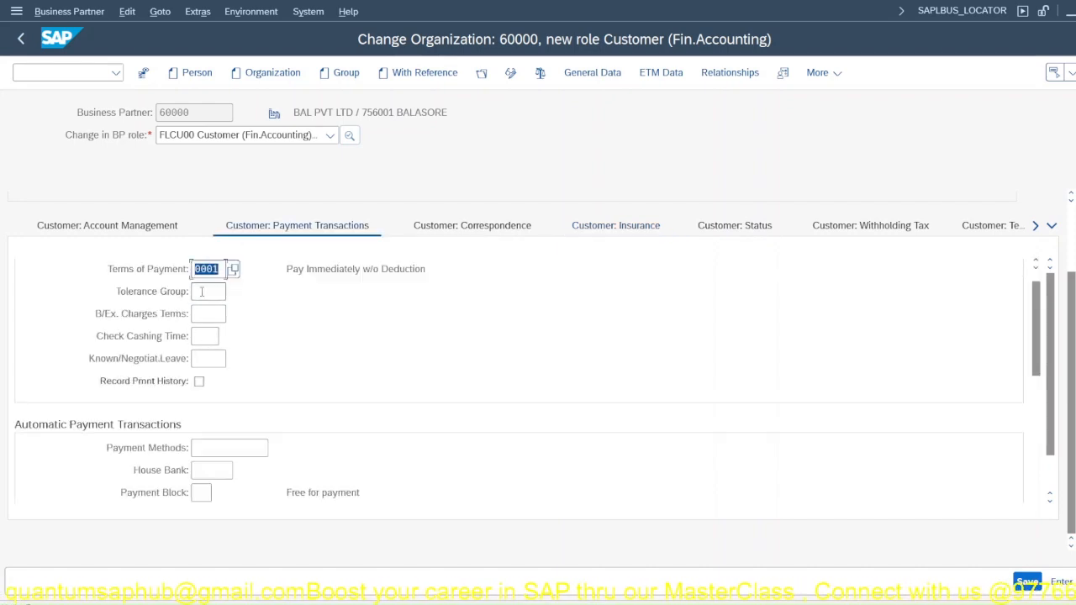
pyautogui.click(202, 292)
pyautogui.click(233, 293)
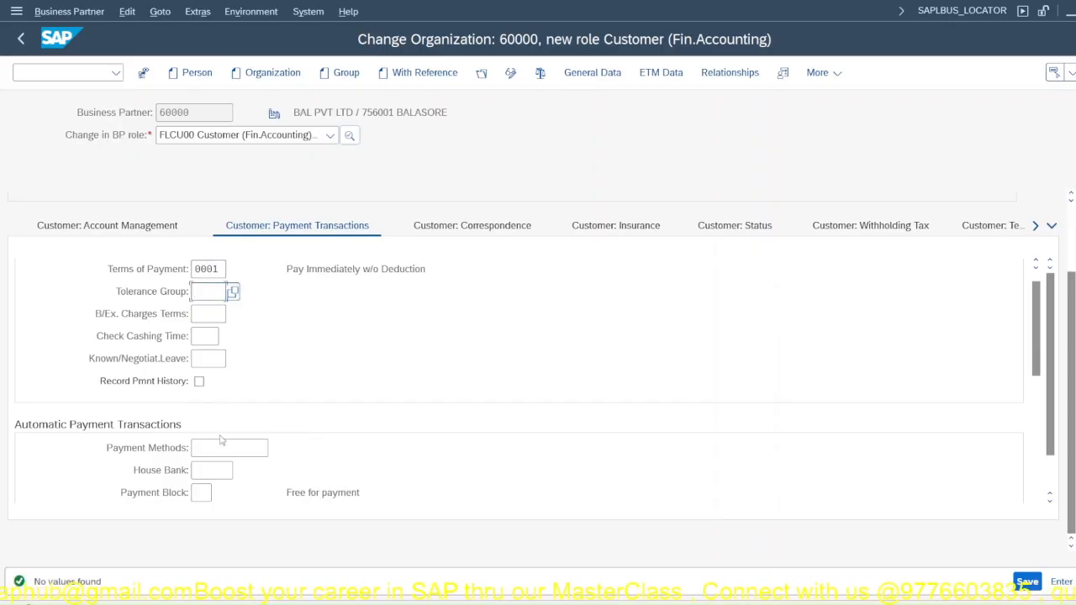
# Step: Recheck the customer's account management data, then save the Fin.Accounting customer role for company code JP00
pyautogui.click(129, 229)
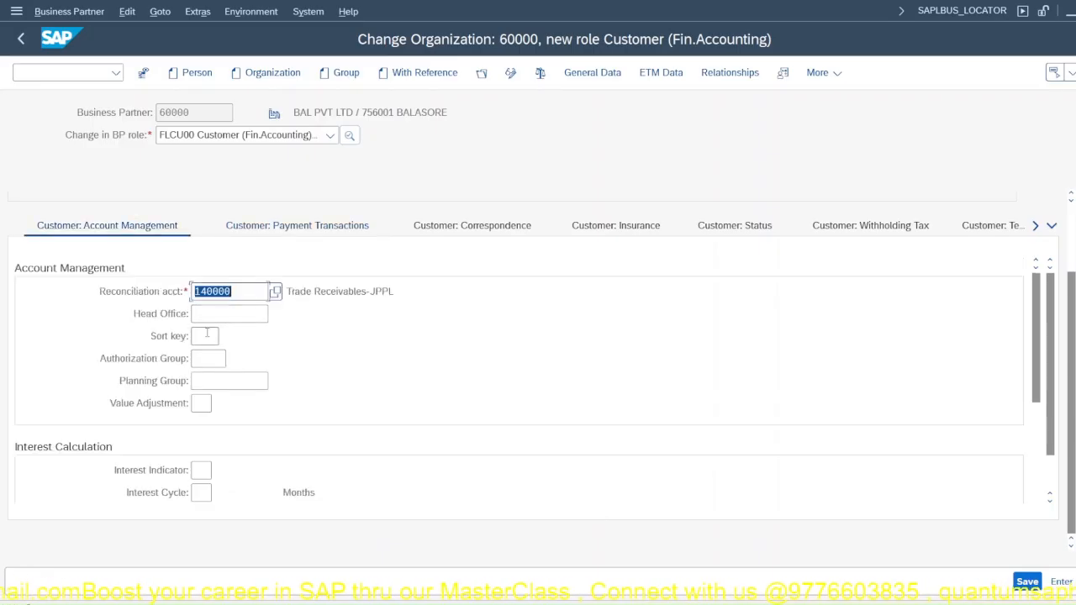
pyautogui.scroll(-3, 227, 469)
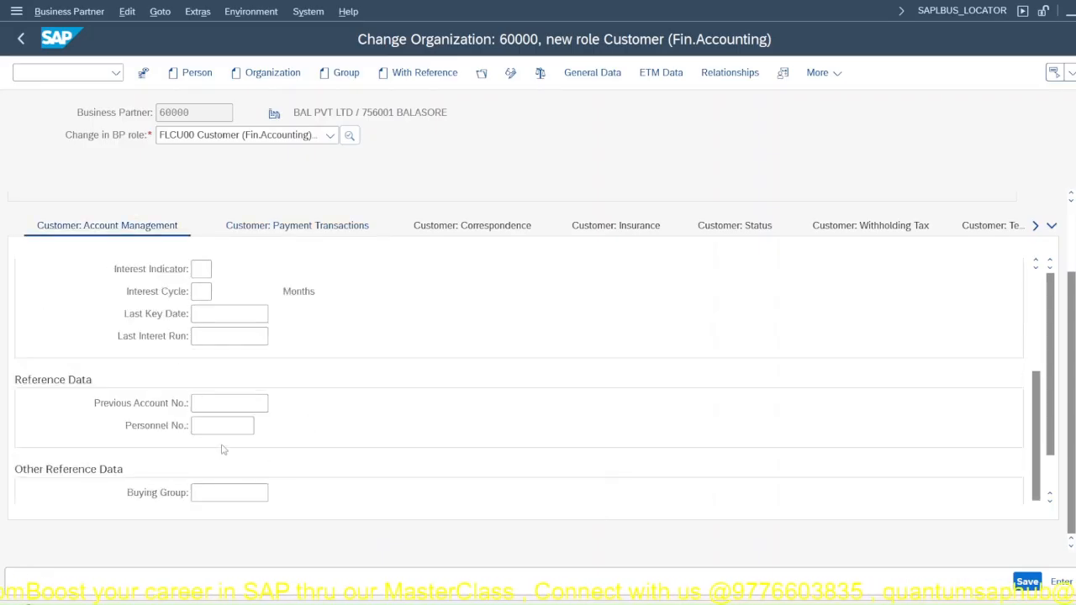
pyautogui.scroll(5, 223, 445)
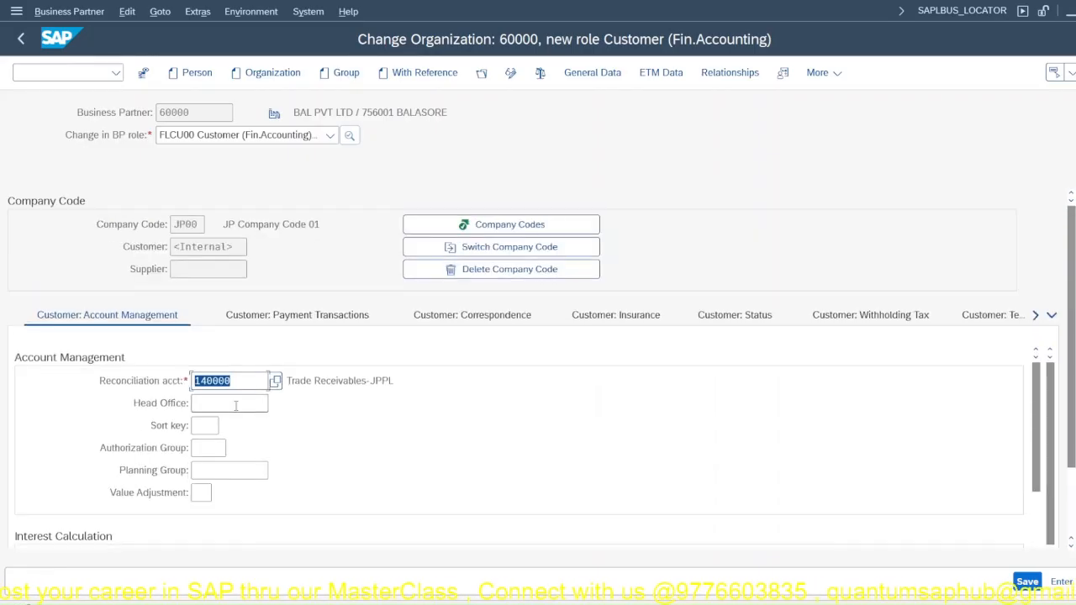
pyautogui.click(1025, 585)
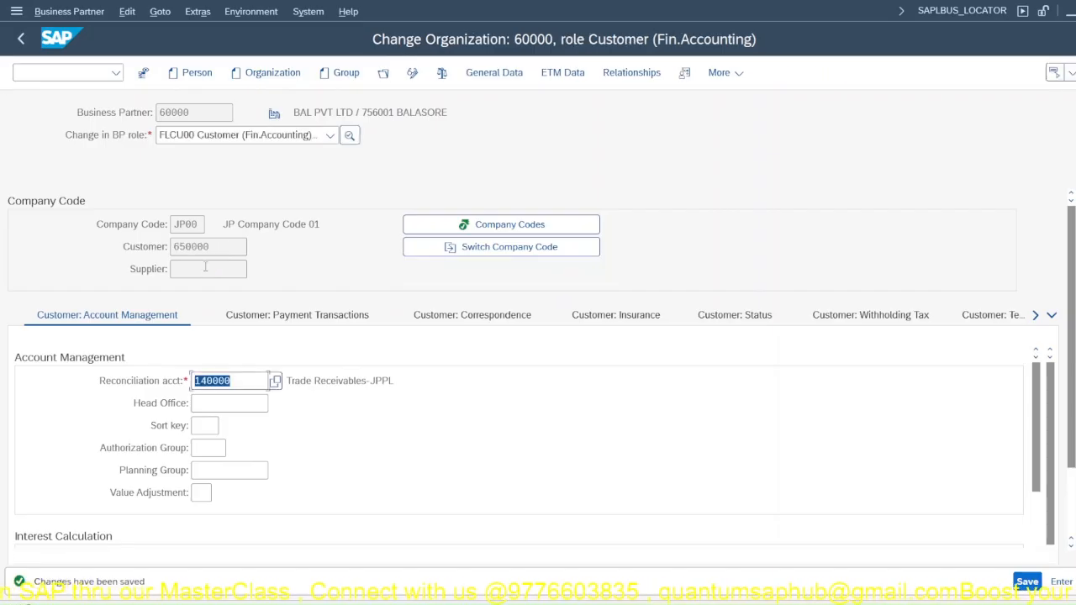
pyautogui.moveTo(230, 249); pyautogui.dragTo(2, 239)
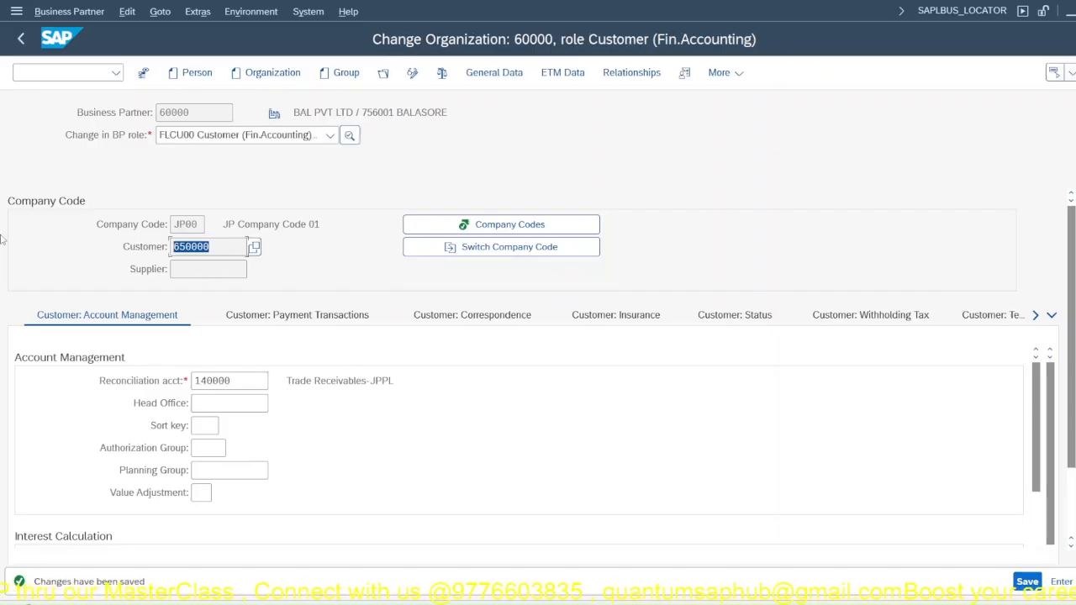
pyautogui.click(2, 240)
pyautogui.moveTo(227, 243); pyautogui.dragTo(110, 269)
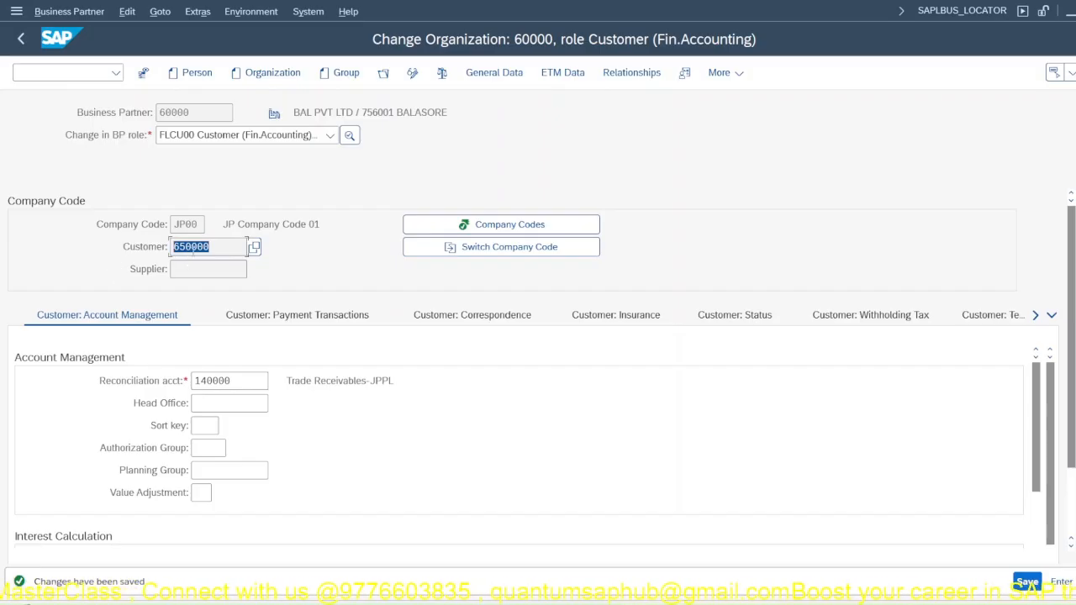
pyautogui.click(119, 247)
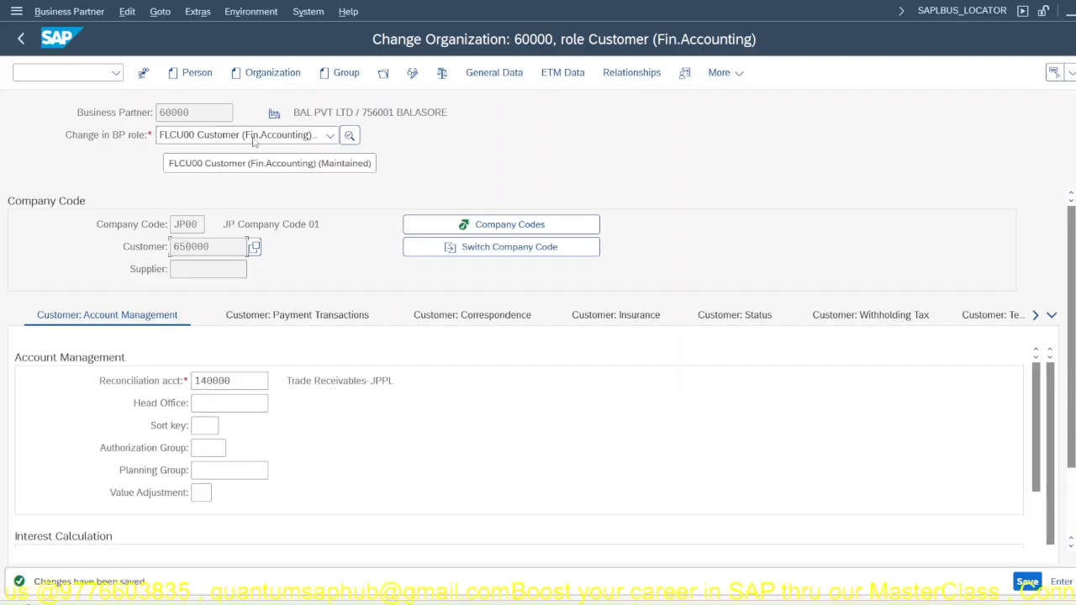
# Step: Reopen the organization in change mode and assign it the BP role FLCU01 Customer
pyautogui.click(411, 74)
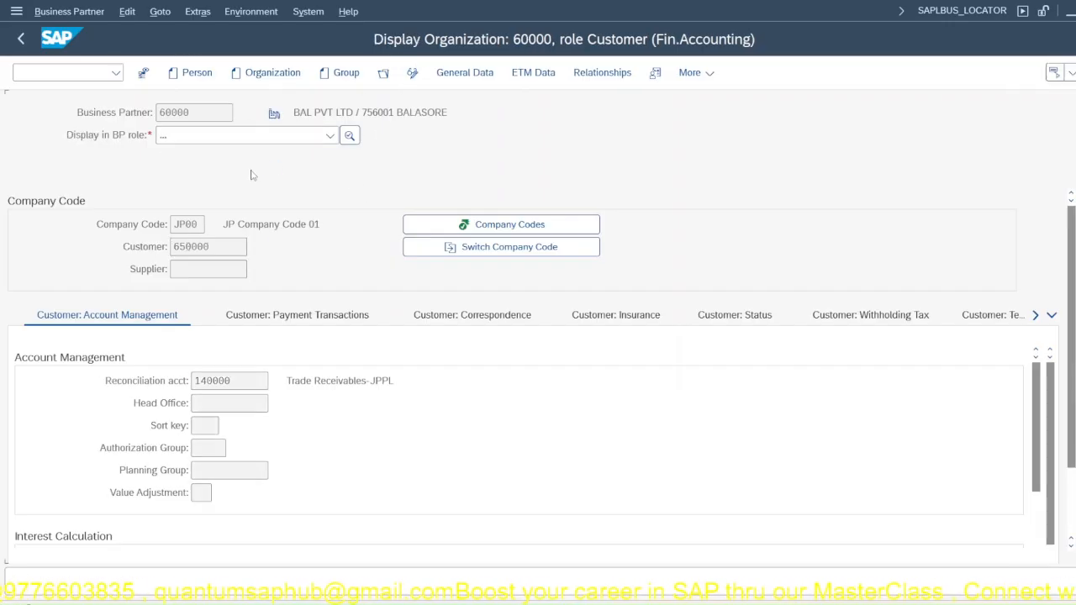
pyautogui.click(231, 140)
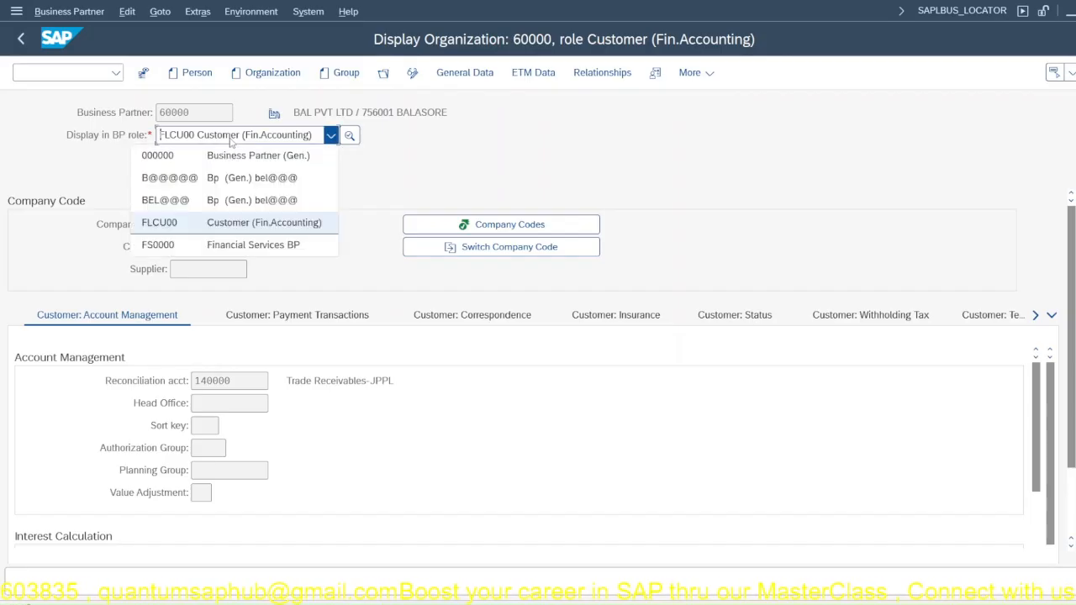
pyautogui.click(231, 141)
pyautogui.click(412, 77)
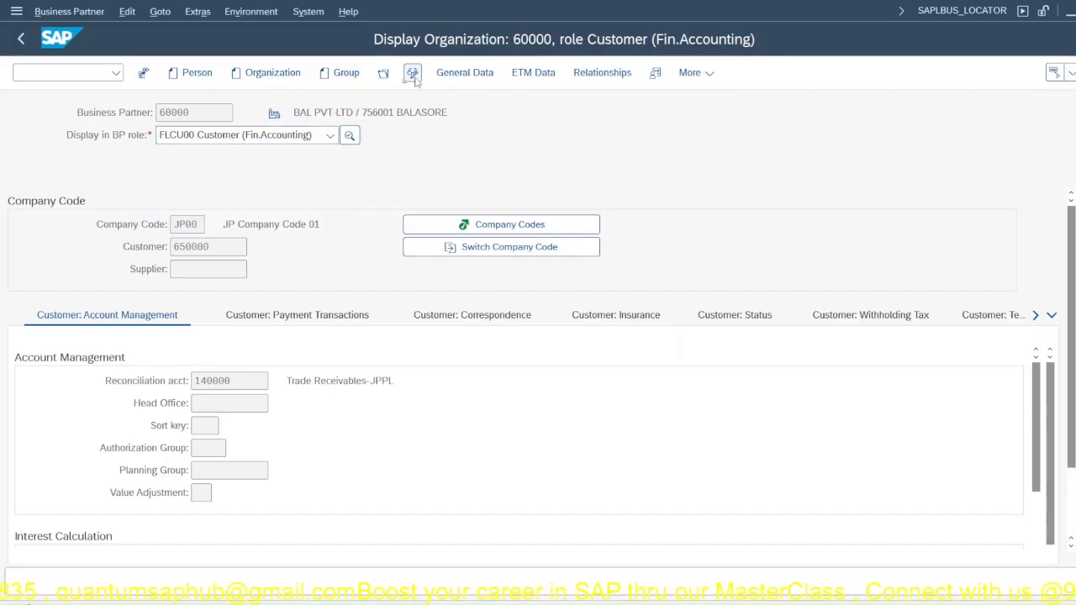
pyautogui.click(265, 140)
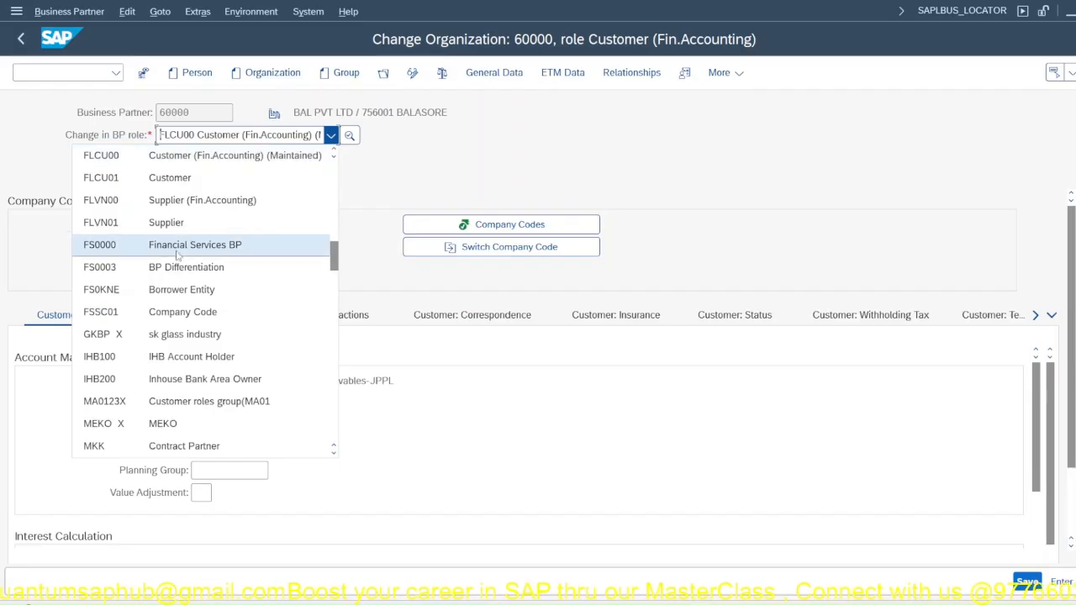
pyautogui.press('Up')
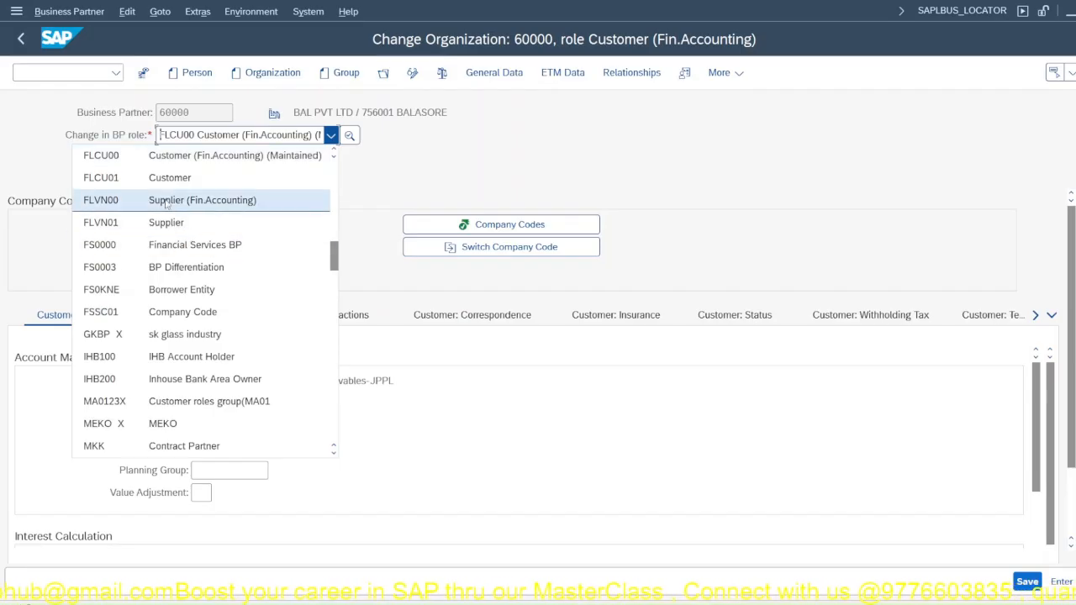
pyautogui.click(168, 181)
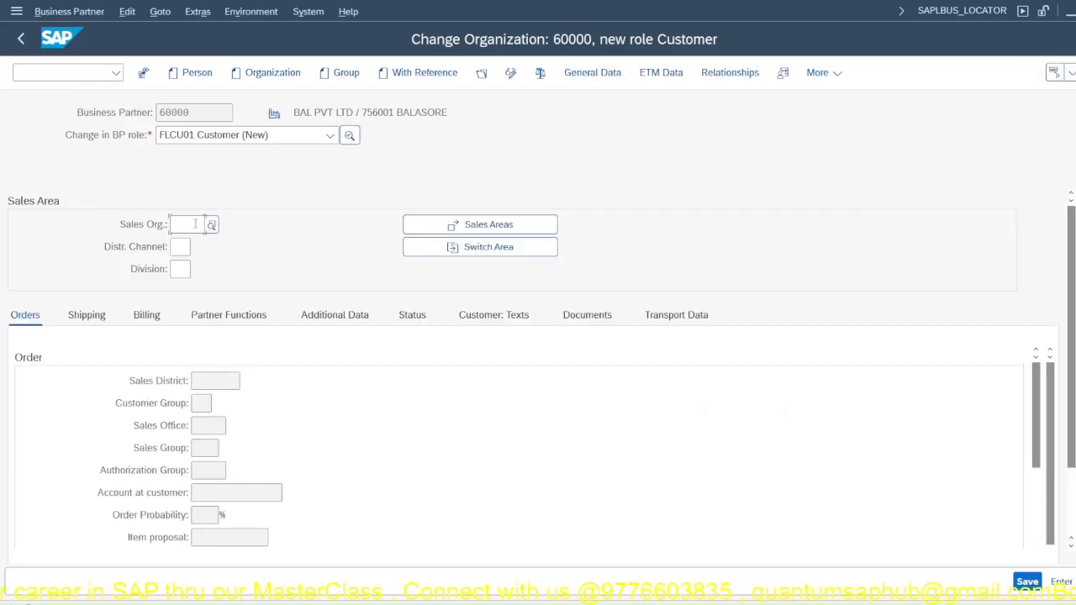
# Step: Create the customer's sales area with sales organization JP00, distribution channel JP and division JP
pyautogui.write('jp00')
pyautogui.click(176, 247)
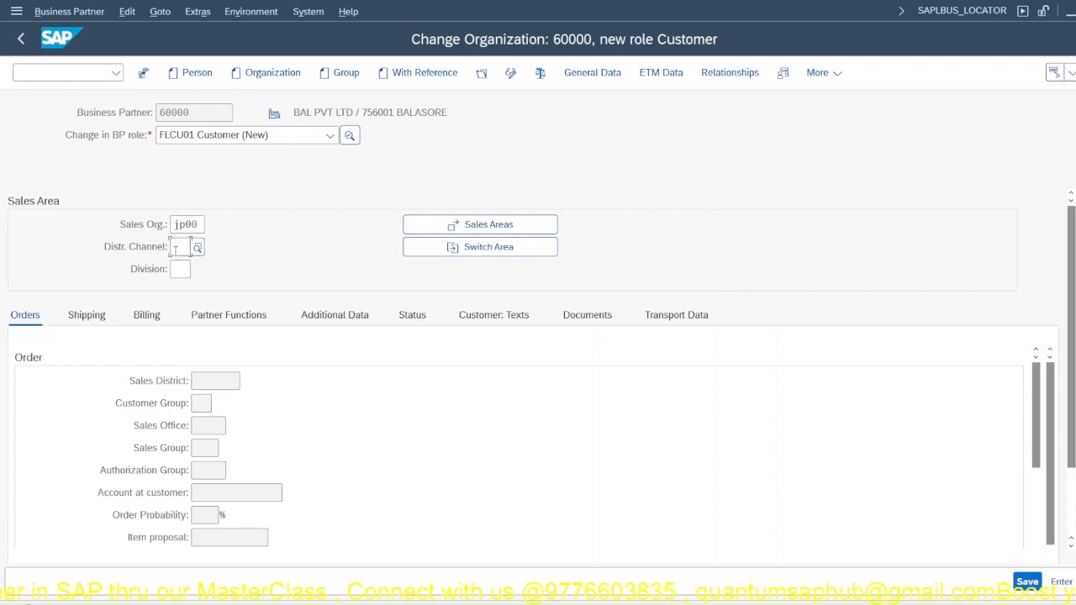
pyautogui.write('JP')
pyautogui.click(182, 269)
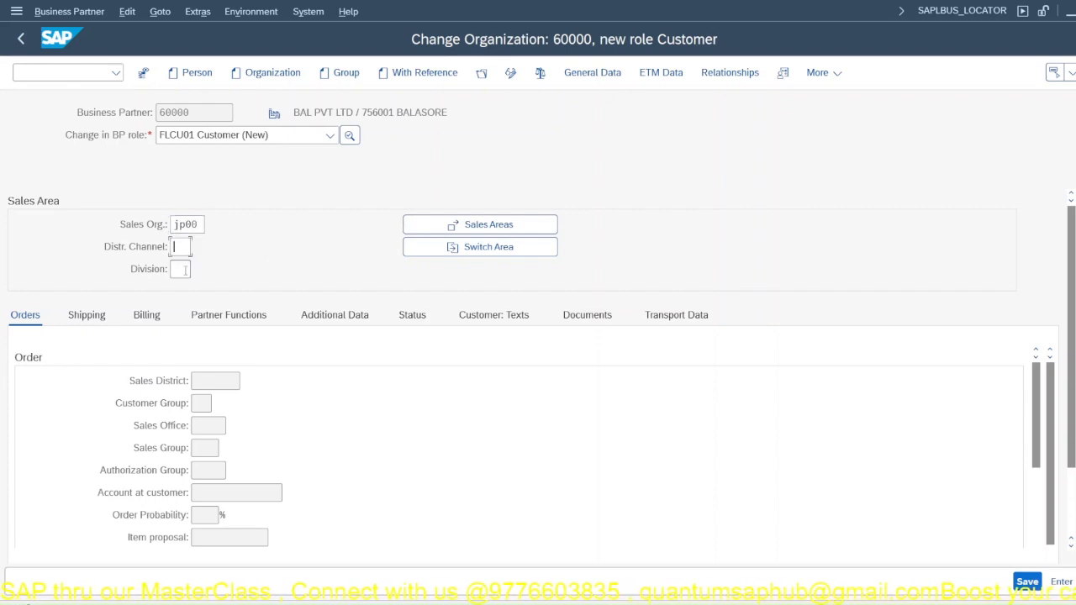
pyautogui.write('JP')
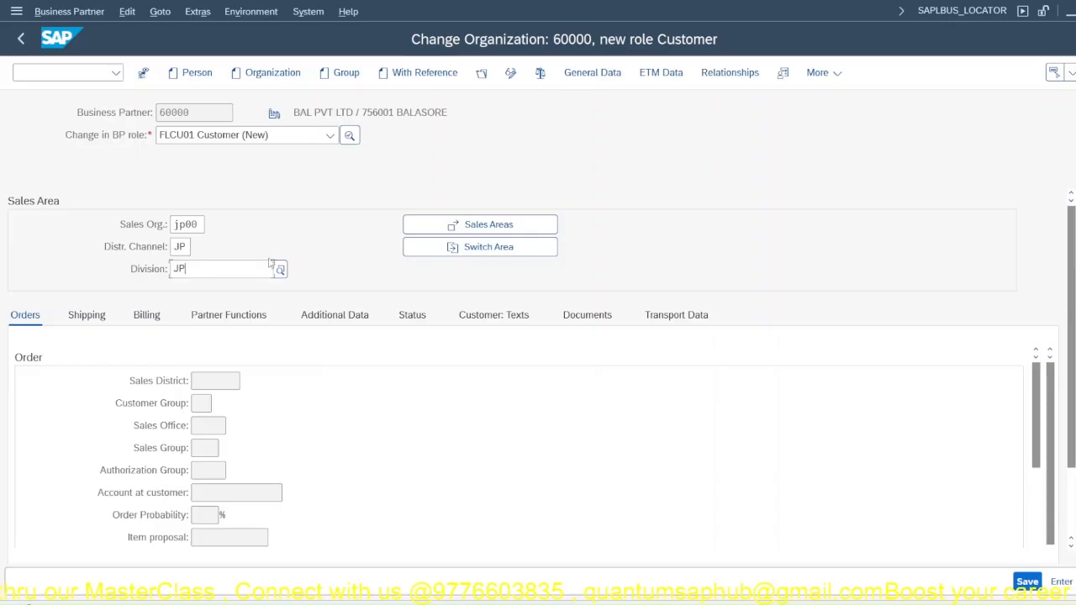
pyautogui.click(270, 263)
pyautogui.press('Return')
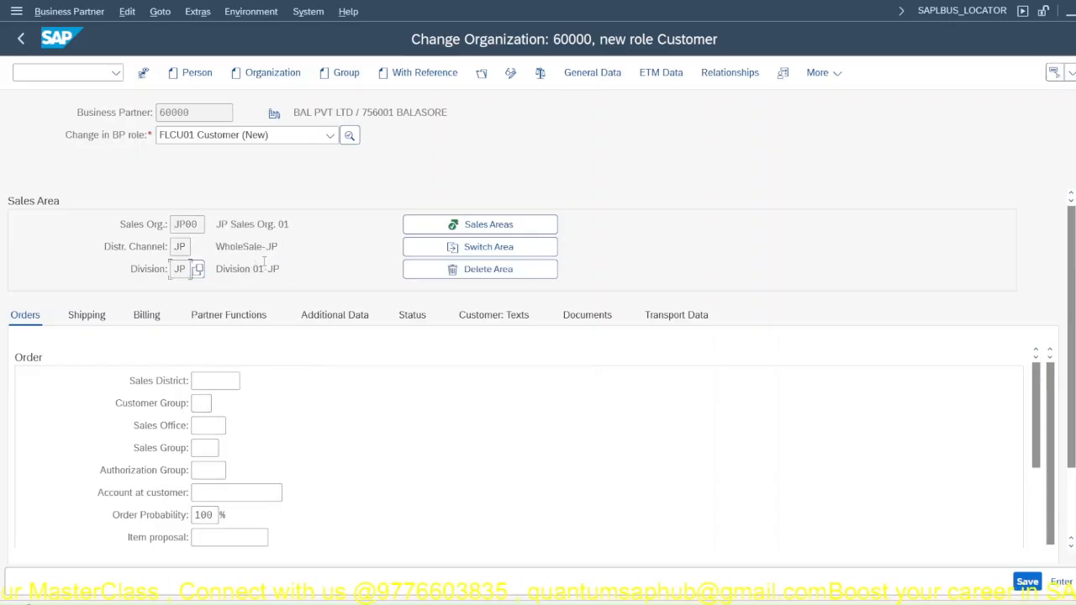
# Step: Set the order data's sales district to 000001 Northern region and pick a customer group
pyautogui.click(225, 381)
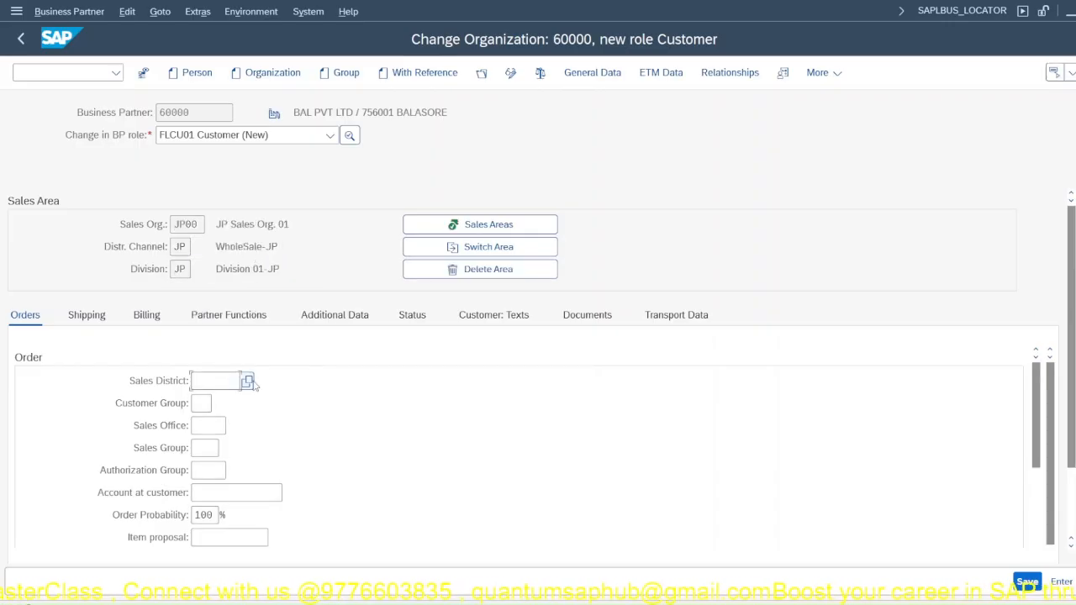
pyautogui.click(247, 383)
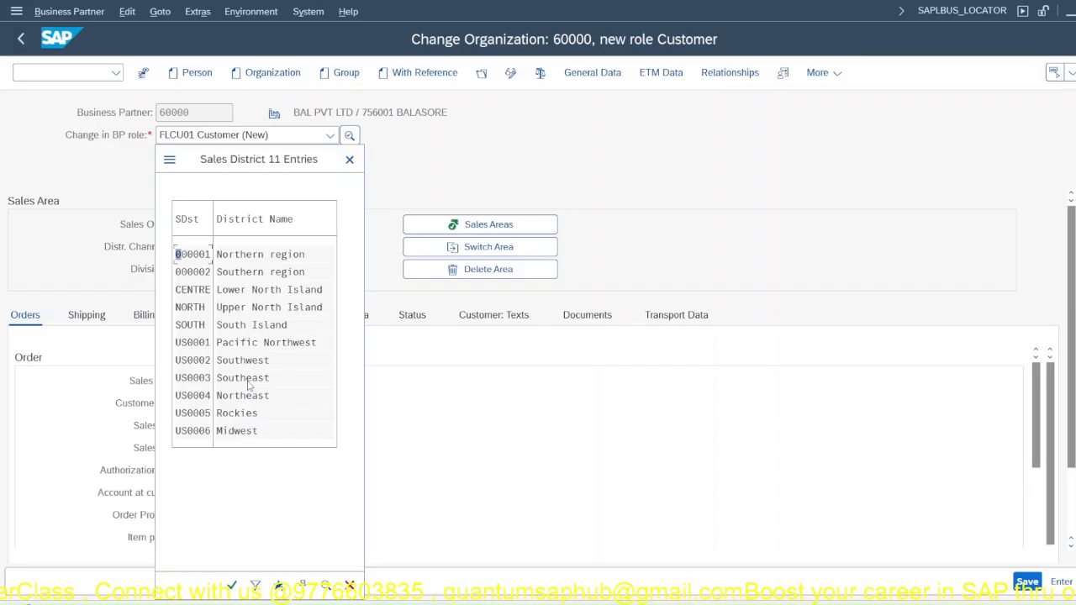
pyautogui.doubleClick(237, 261)
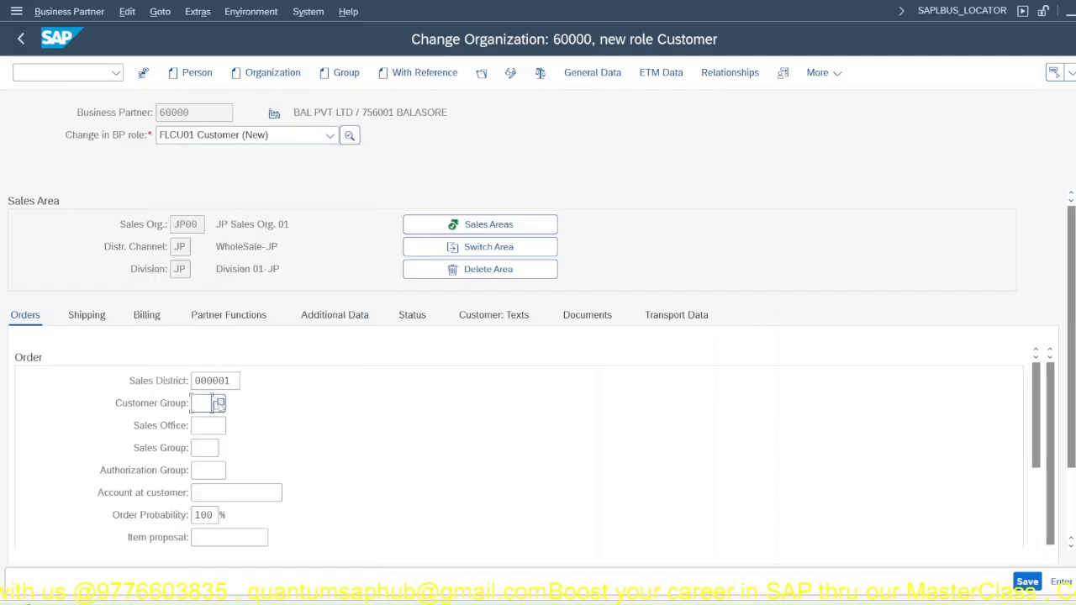
pyautogui.click(217, 404)
pyautogui.doubleClick(255, 287)
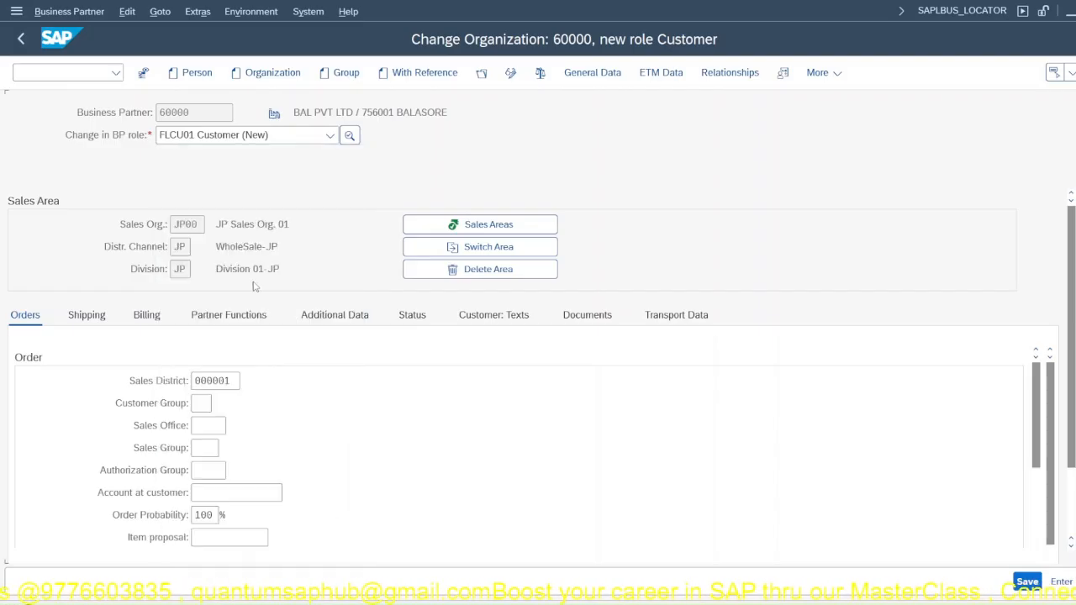
# Step: Assign sales office JPS1 and sales group JS1 in the customer's order data
pyautogui.click(234, 427)
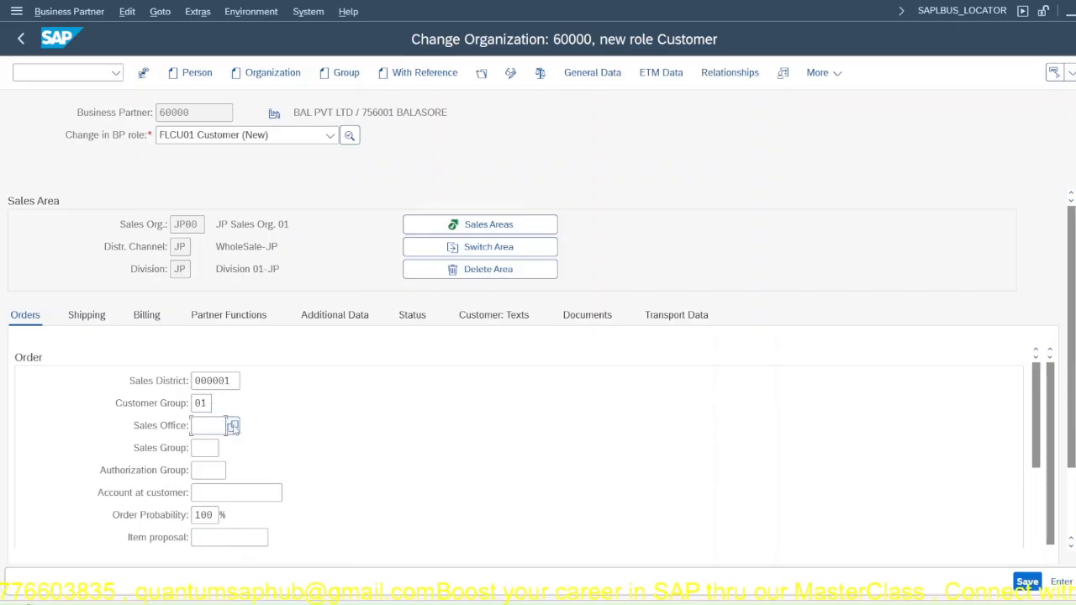
pyautogui.doubleClick(244, 218)
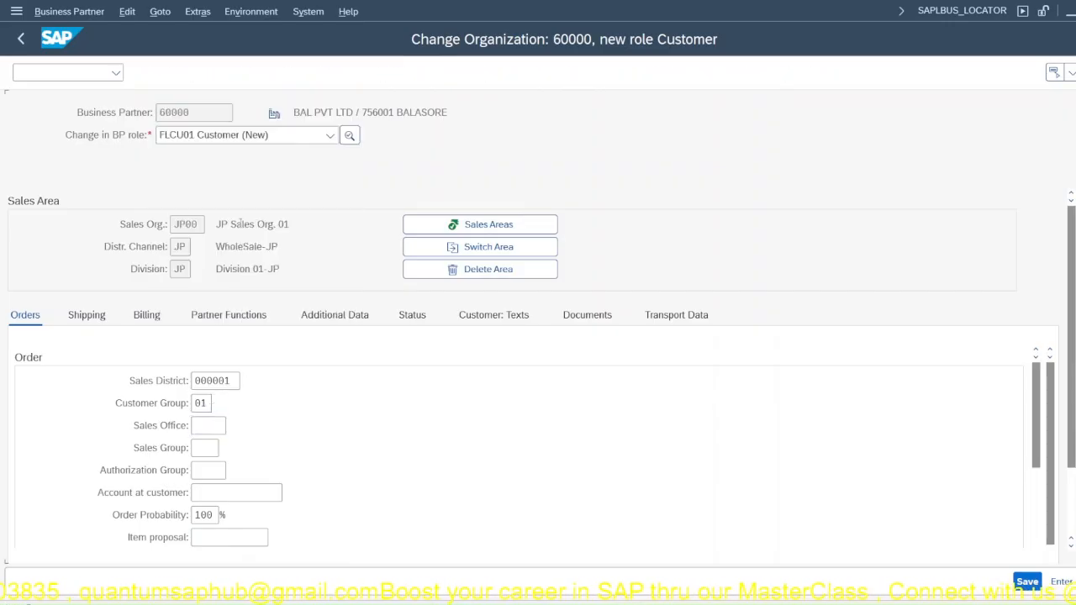
pyautogui.click(214, 448)
pyautogui.click(226, 448)
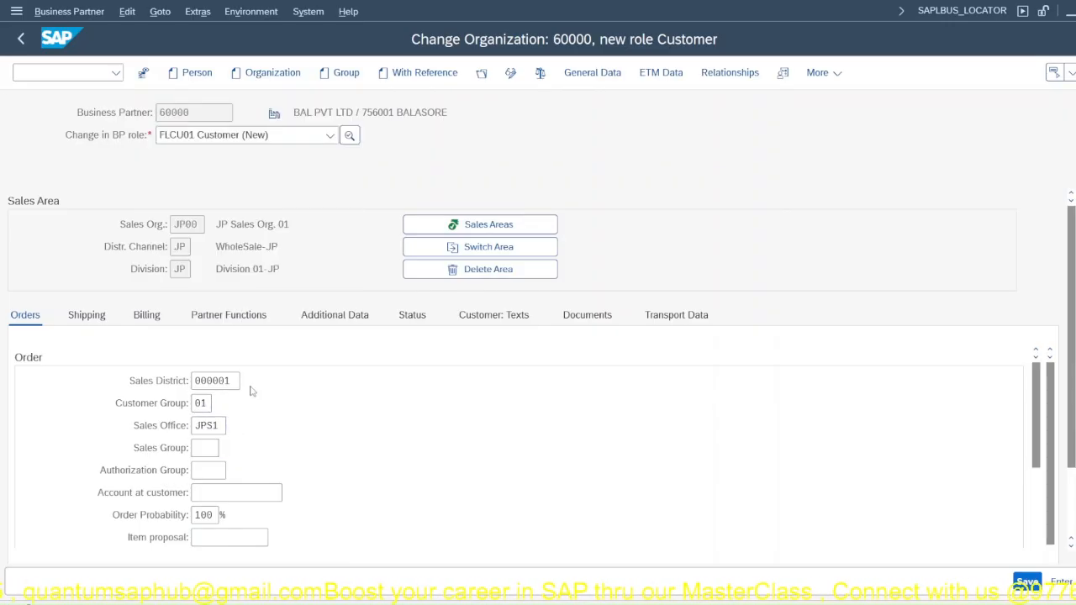
pyautogui.doubleClick(251, 227)
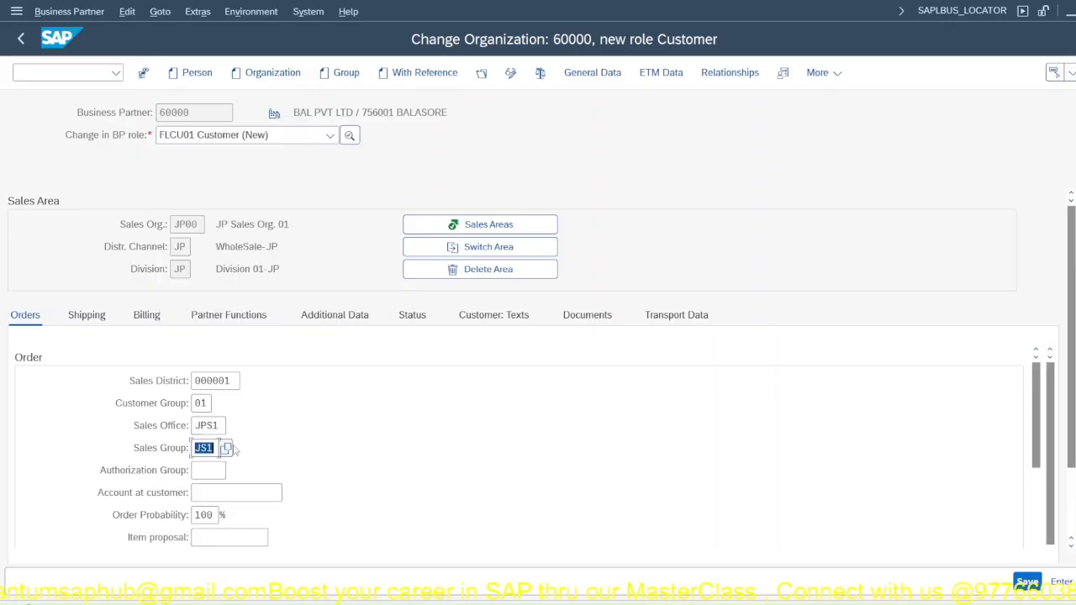
# Step: Set the customer's price group to 01 and the price list to 01 Wholesale in the pricing data
pyautogui.scroll(-5, 269, 452)
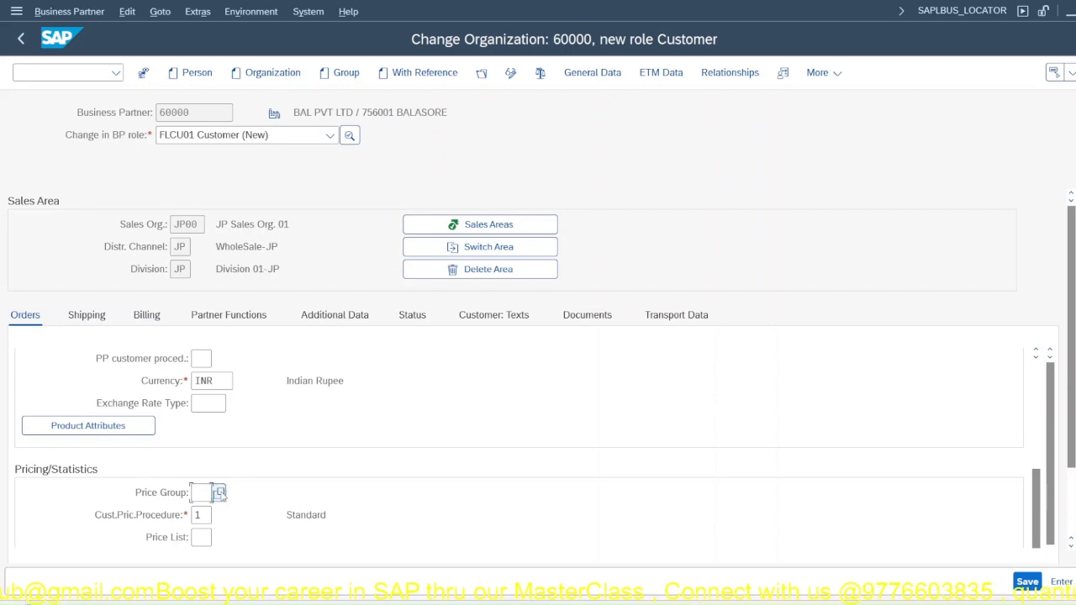
pyautogui.click(217, 493)
pyautogui.doubleClick(227, 407)
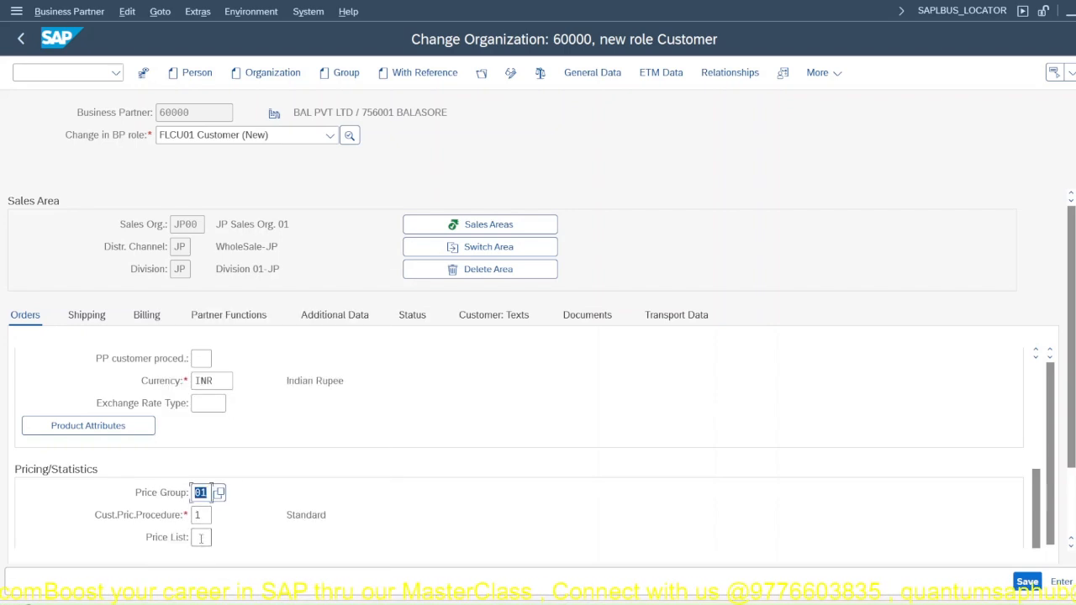
pyautogui.click(201, 539)
pyautogui.press('F4')
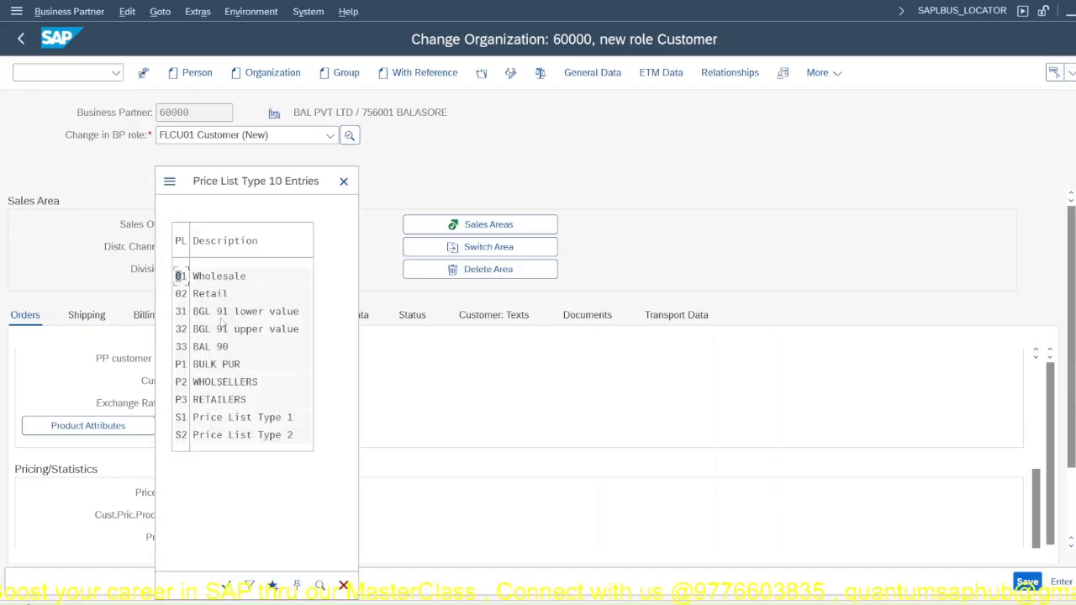
pyautogui.doubleClick(214, 277)
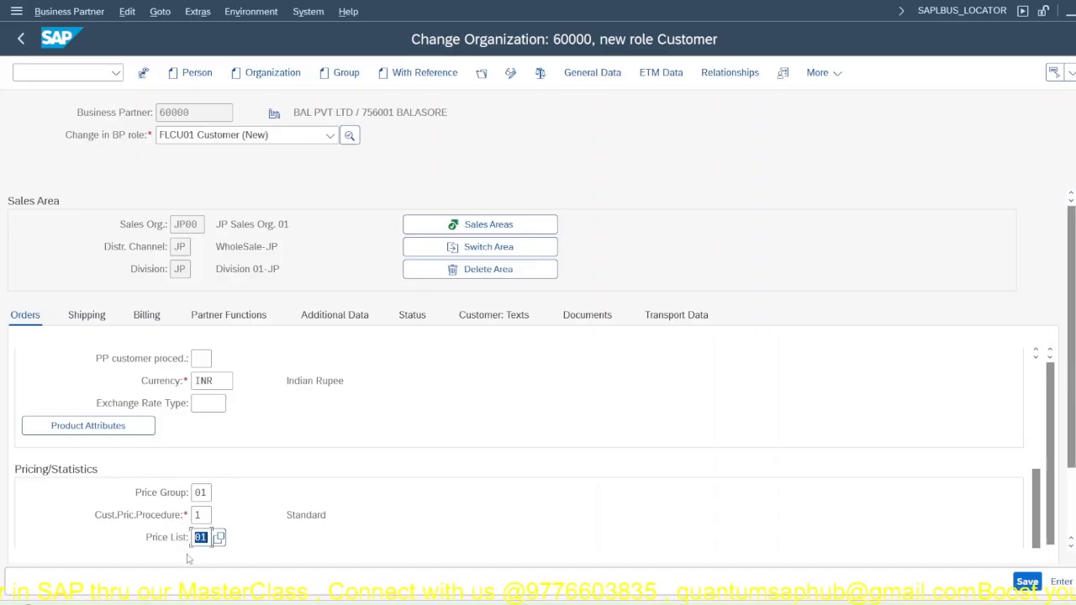
# Step: Look through the available customer pricing procedure classifications
pyautogui.click(202, 515)
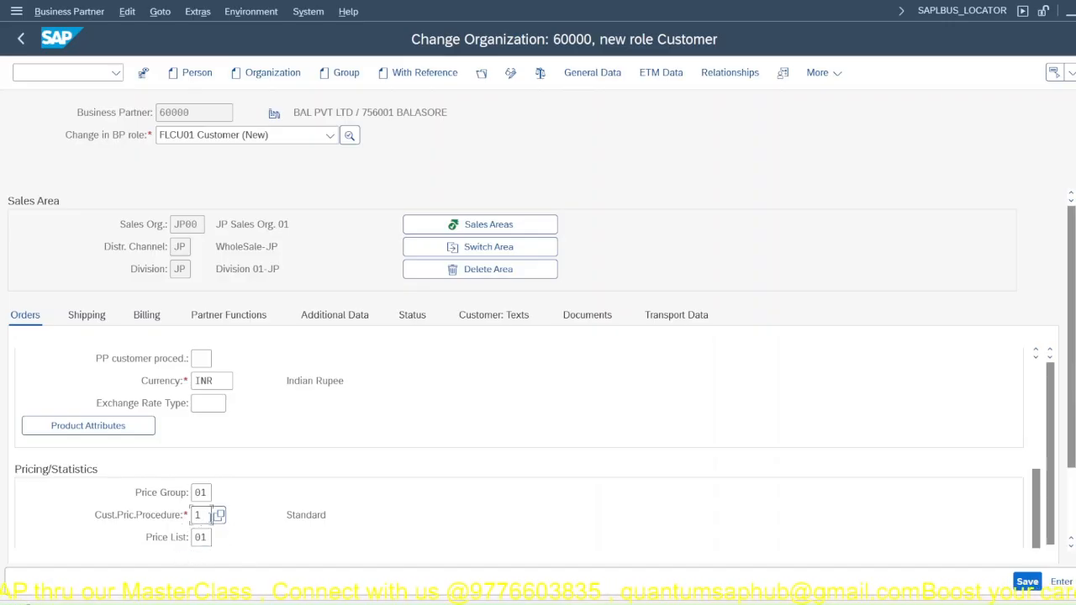
pyautogui.click(218, 515)
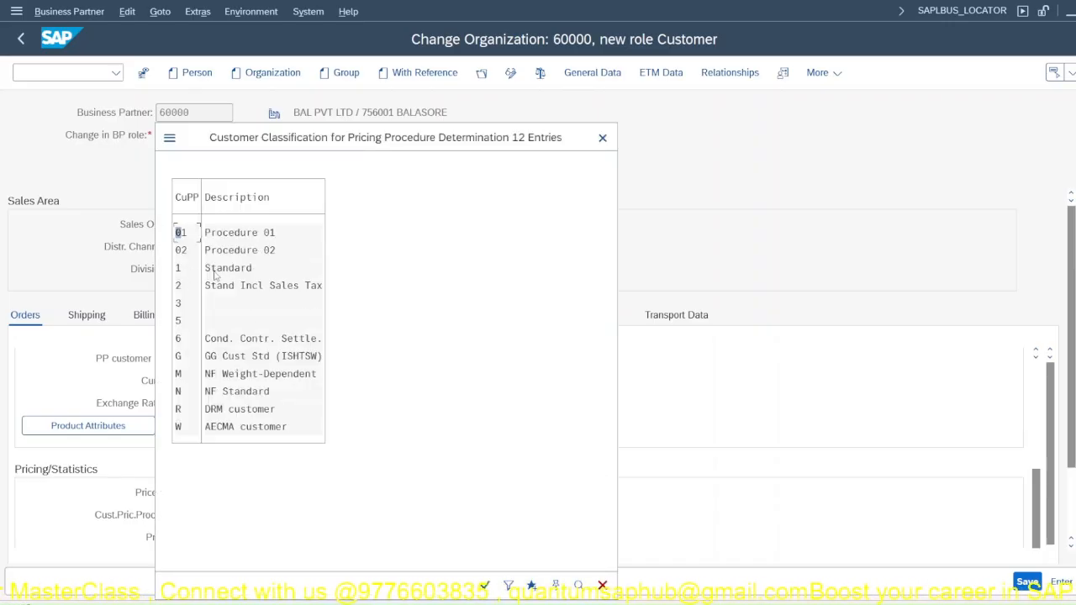
pyautogui.click(602, 137)
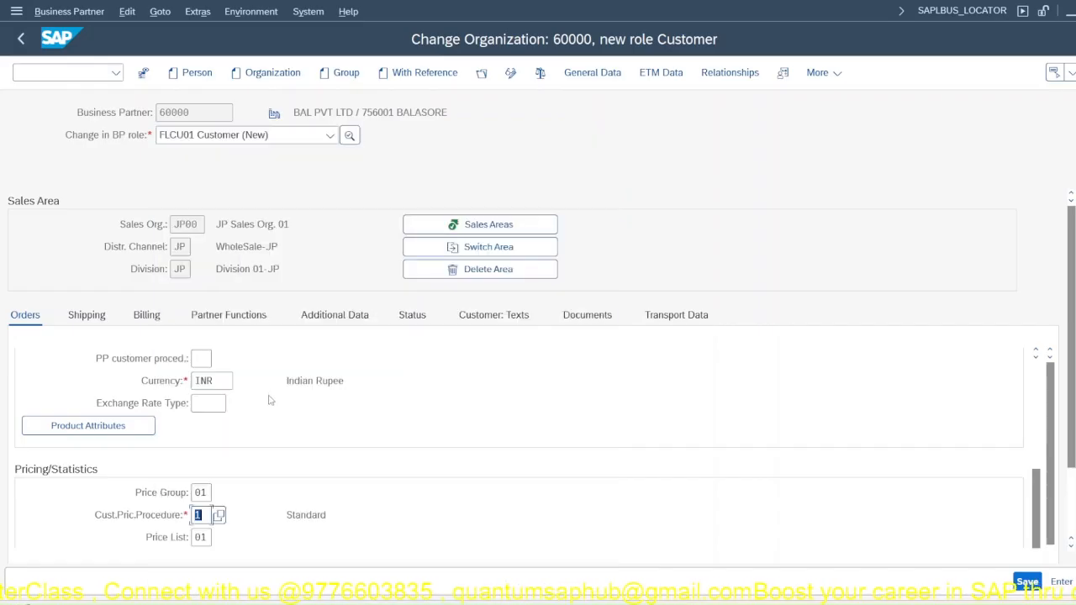
# Step: In the shipping data, set the delivering plant to JPP1 and the shipping conditions to 01 Standard
pyautogui.click(85, 324)
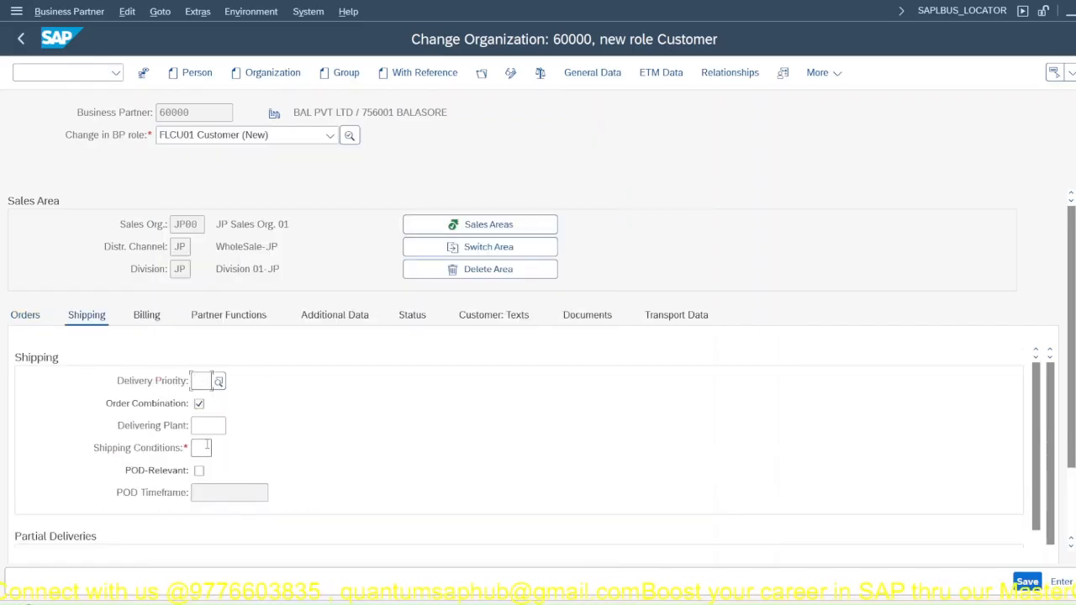
pyautogui.click(214, 427)
pyautogui.click(232, 427)
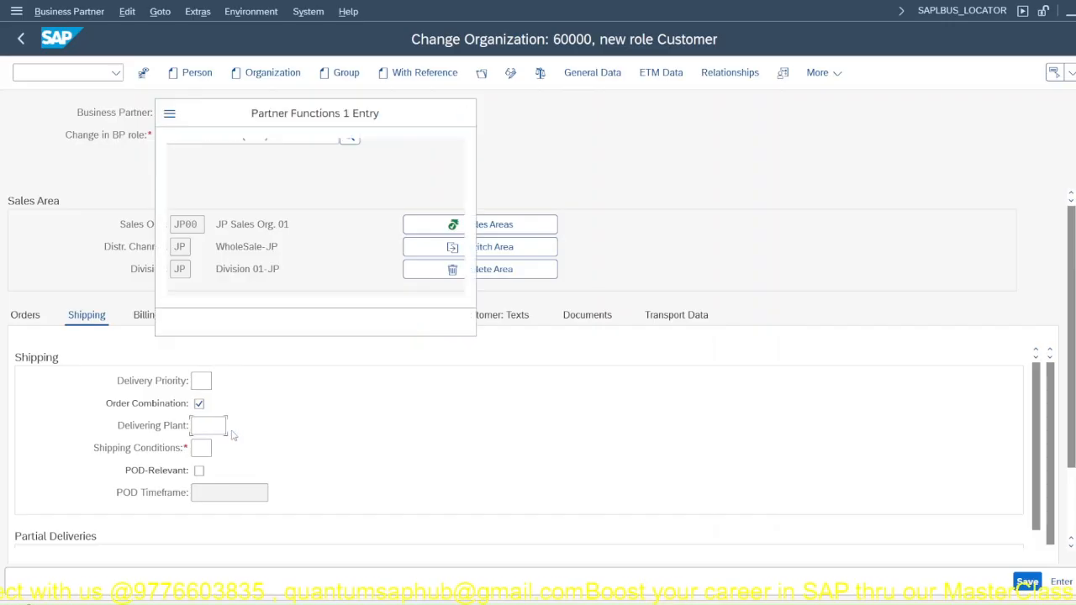
pyautogui.click(193, 213)
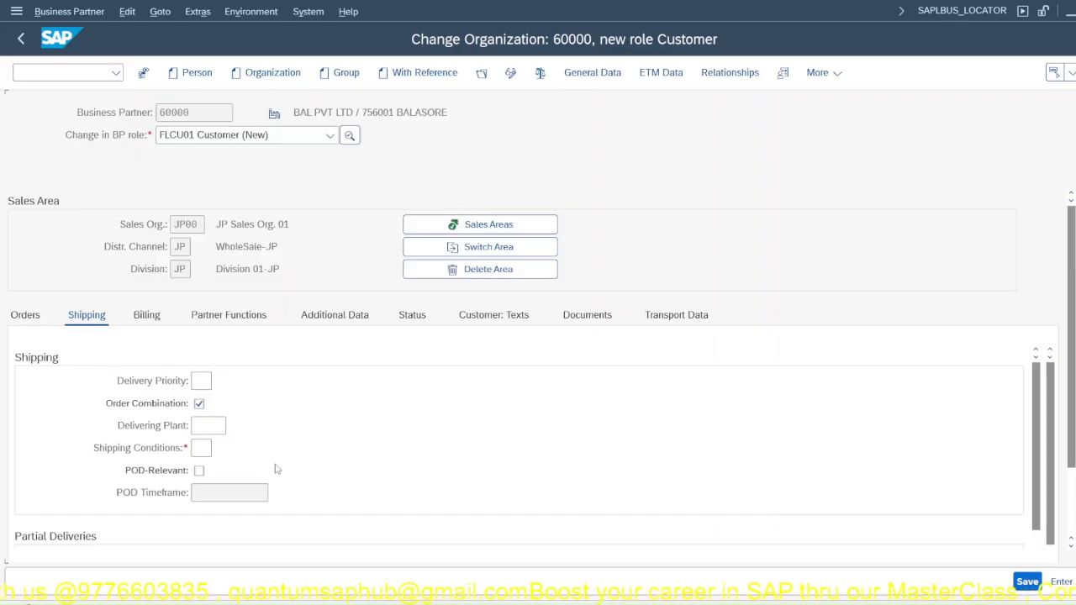
pyautogui.click(217, 450)
pyautogui.click(219, 450)
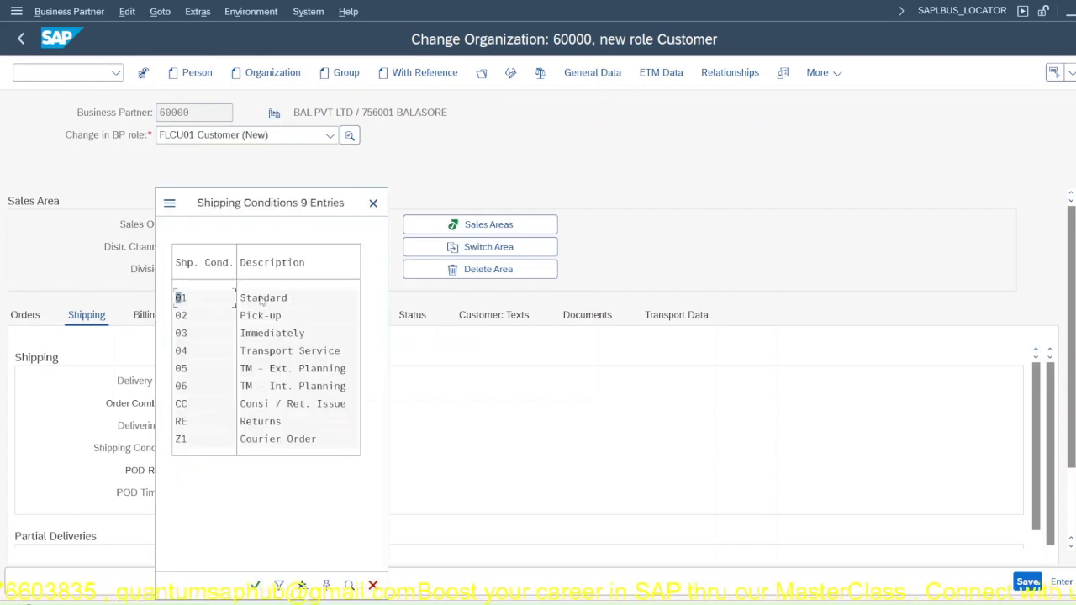
pyautogui.click(262, 300)
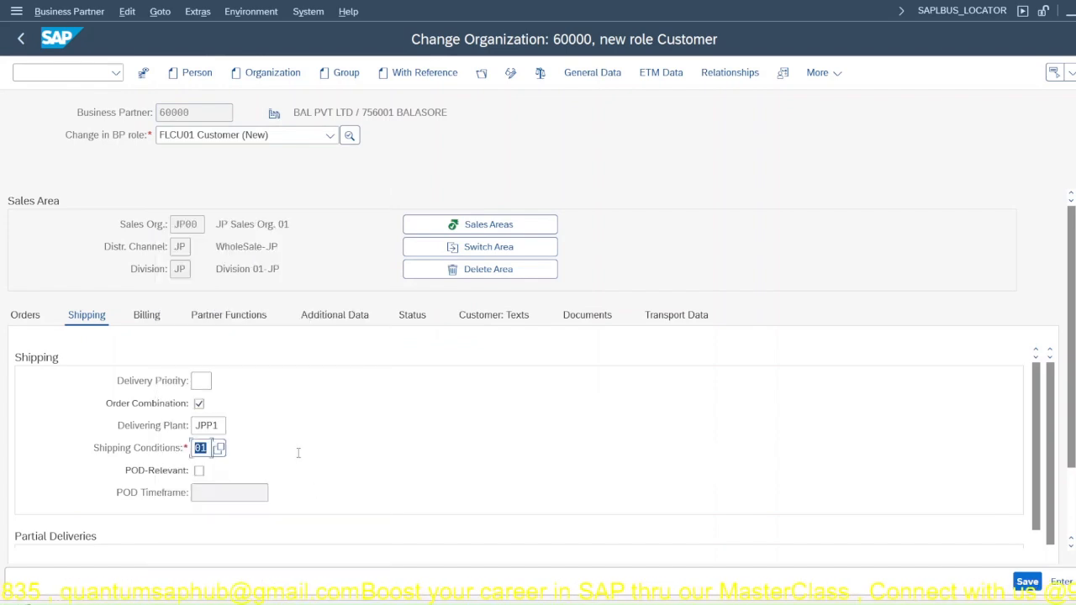
# Step: Review the partial delivery settings in the shipping data, including the options for partial delivery at item level
pyautogui.scroll(-3, 297, 449)
pyautogui.scroll(1, 293, 454)
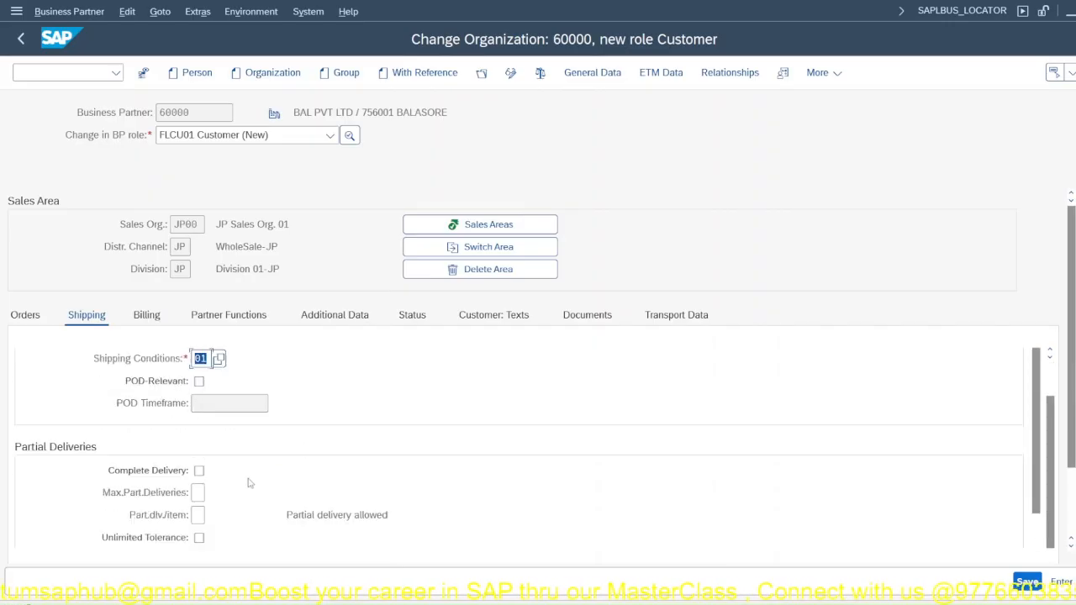
pyautogui.scroll(-1, 249, 483)
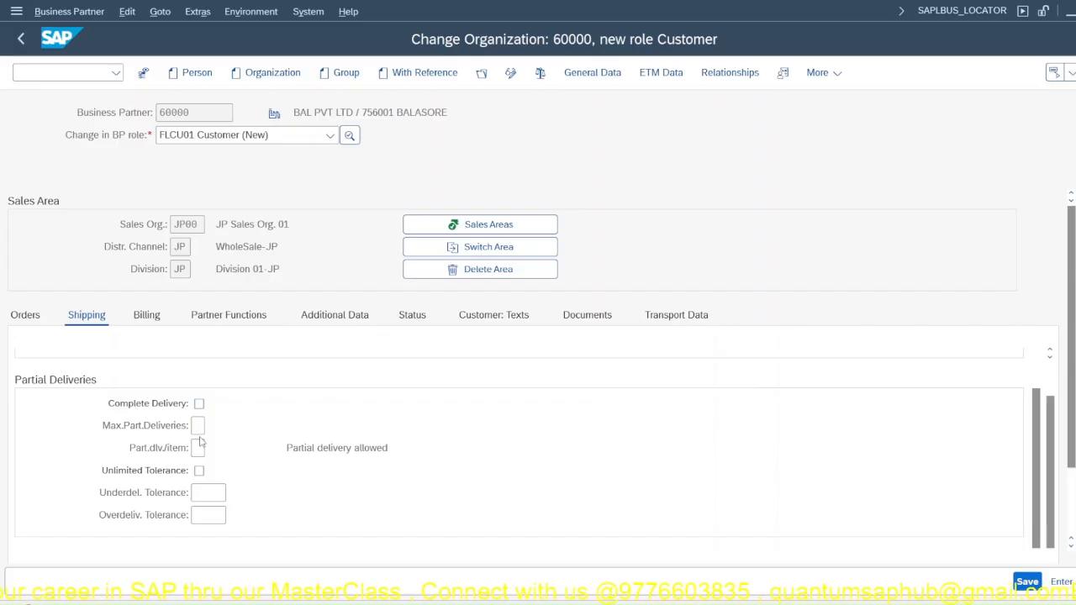
pyautogui.click(199, 424)
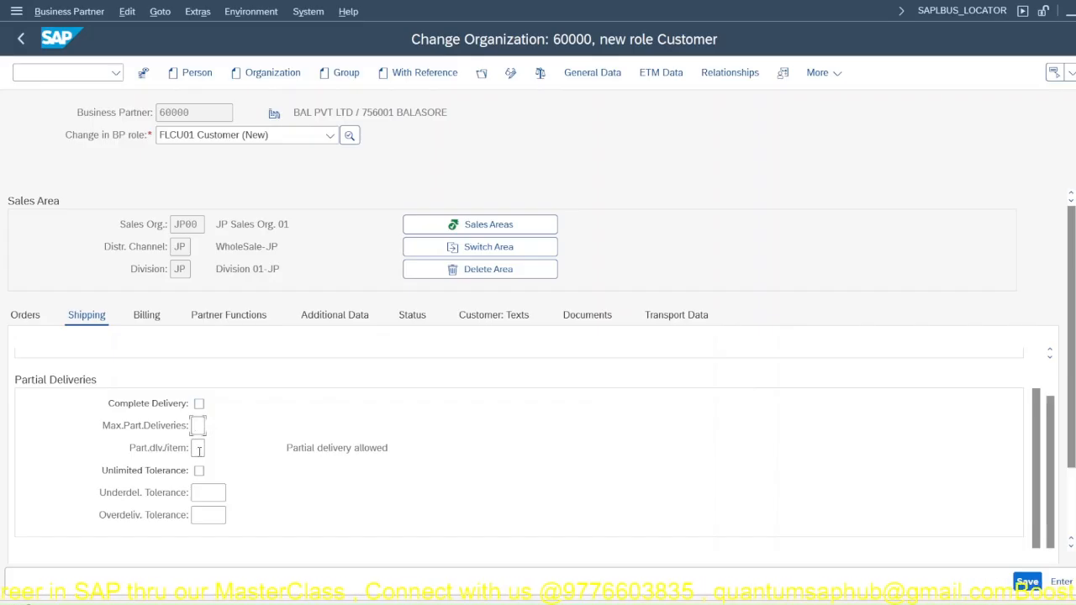
pyautogui.click(199, 450)
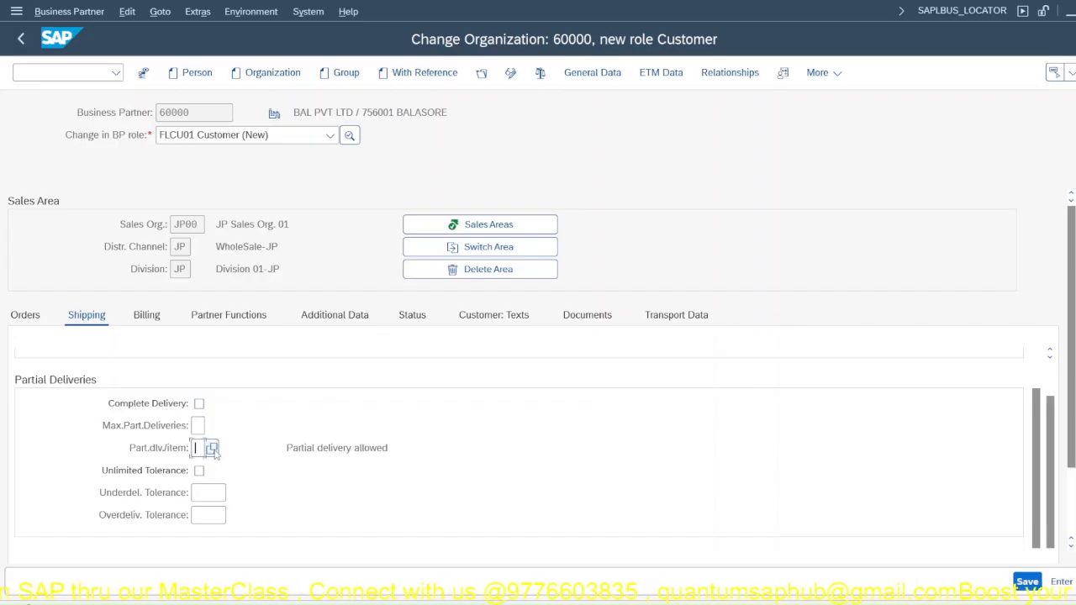
pyautogui.click(212, 449)
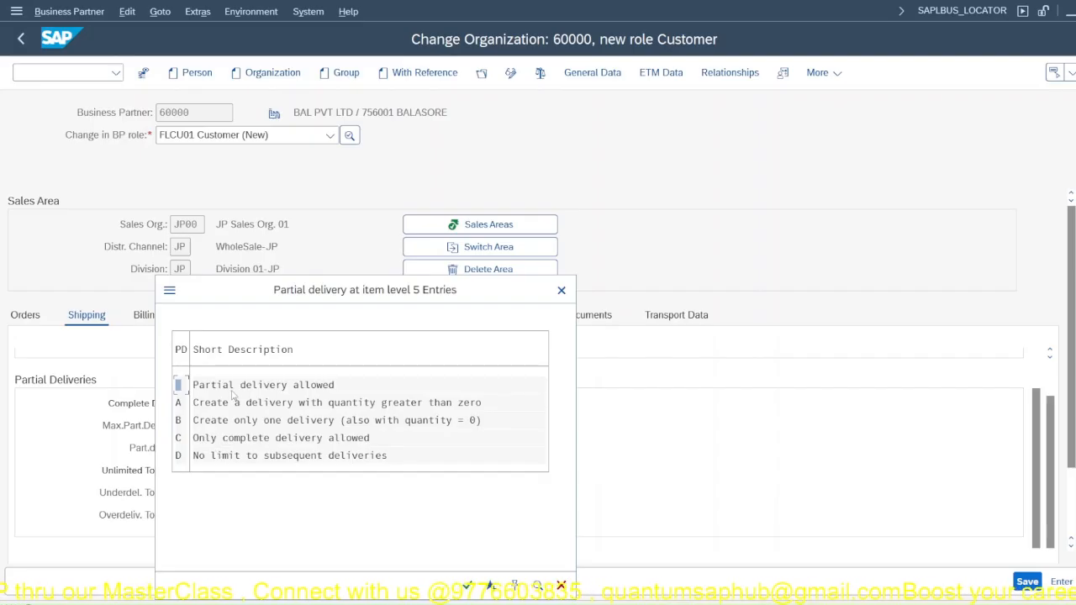
pyautogui.click(563, 293)
pyautogui.click(198, 428)
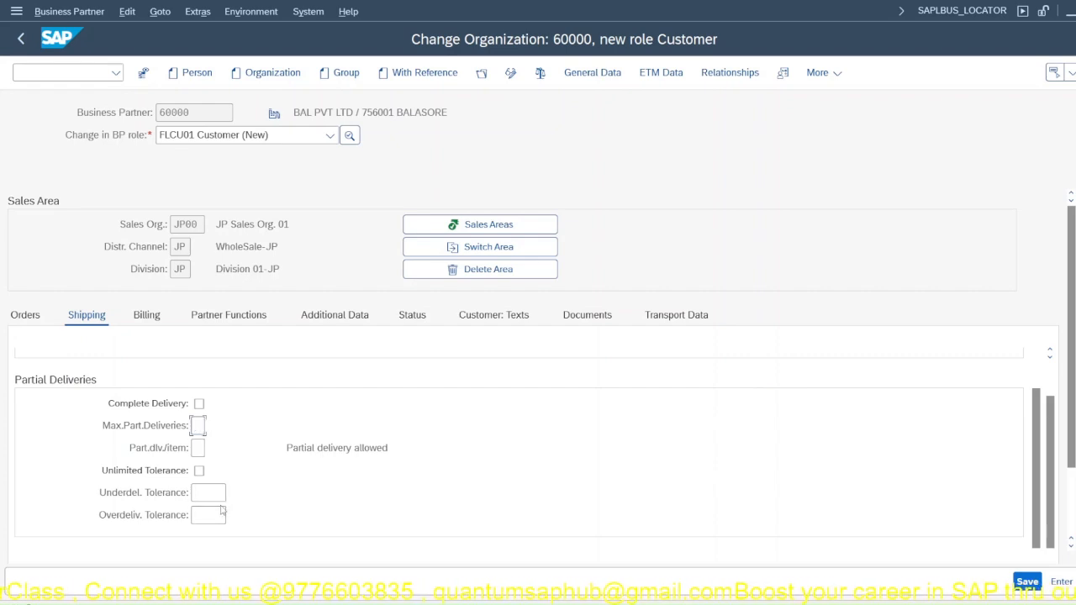
pyautogui.scroll(-2, 259, 479)
pyautogui.scroll(2, 260, 479)
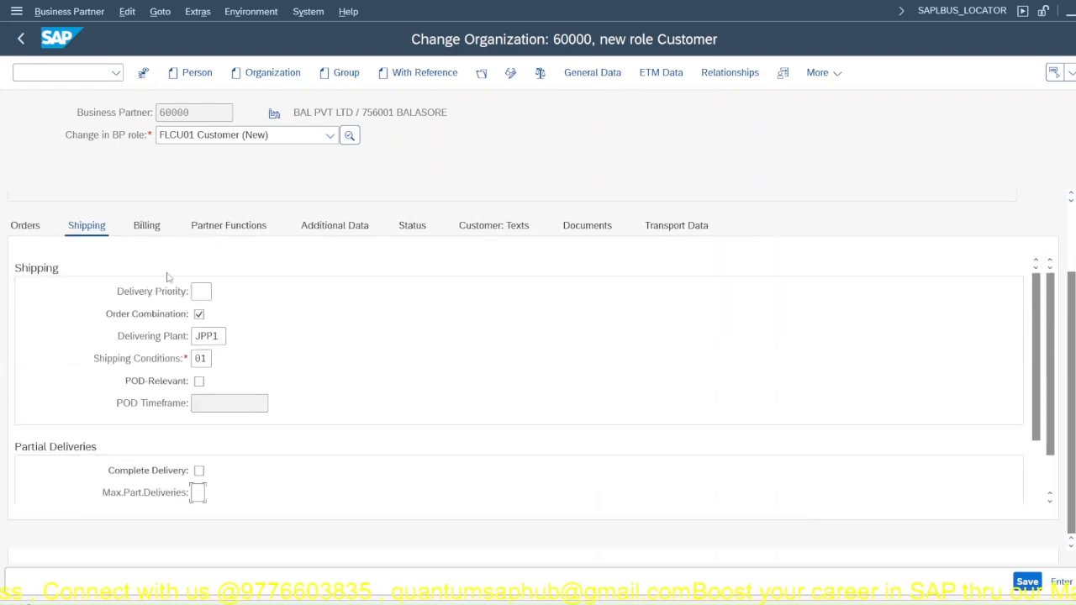
# Step: In the billing data's delivery and payment terms, set the Incoterms to CIP Carriage and Insurance Paid to
pyautogui.click(146, 225)
pyautogui.scroll(2, 207, 422)
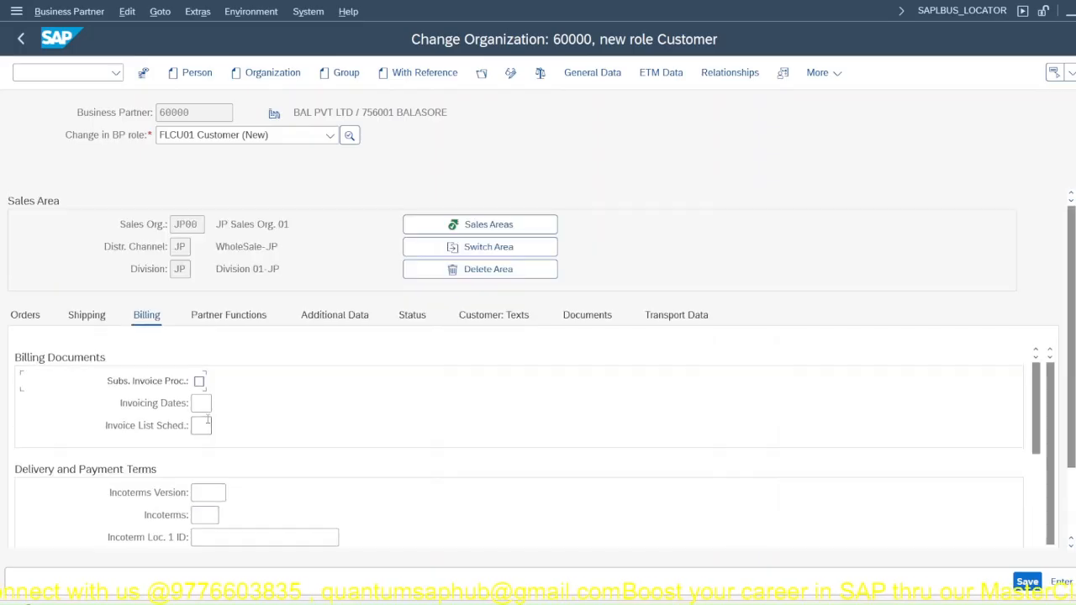
pyautogui.scroll(-1, 198, 454)
pyautogui.click(206, 429)
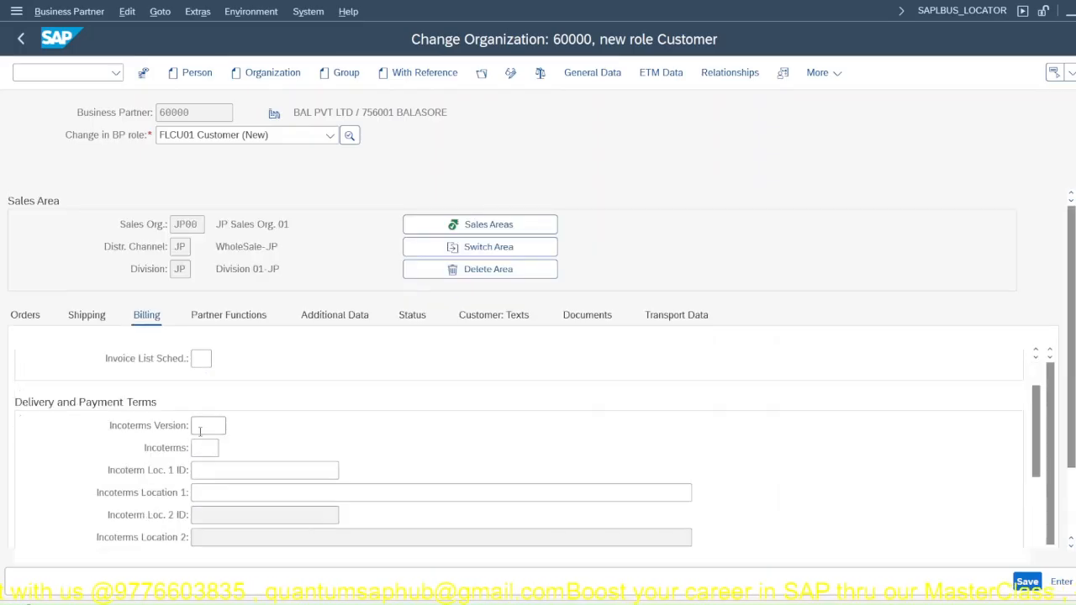
pyautogui.click(208, 447)
pyautogui.click(226, 448)
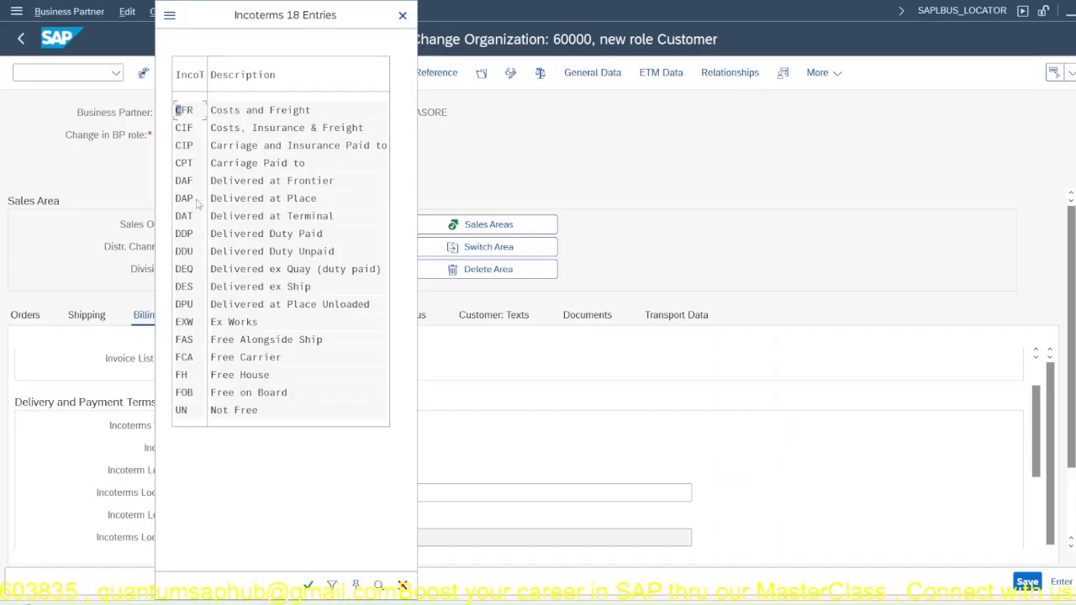
pyautogui.click(231, 116)
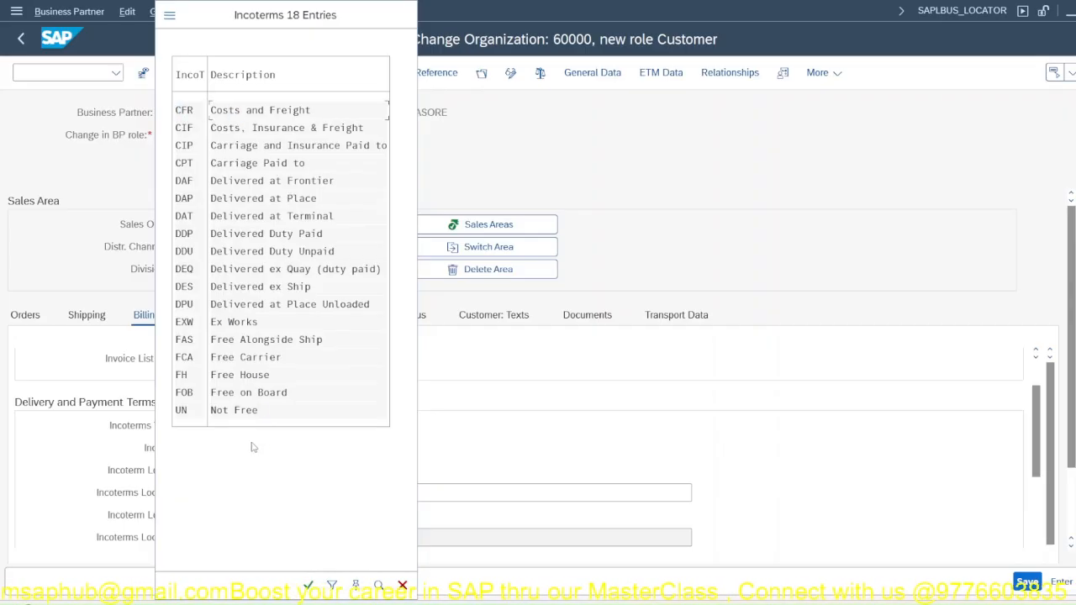
pyautogui.press('Return')
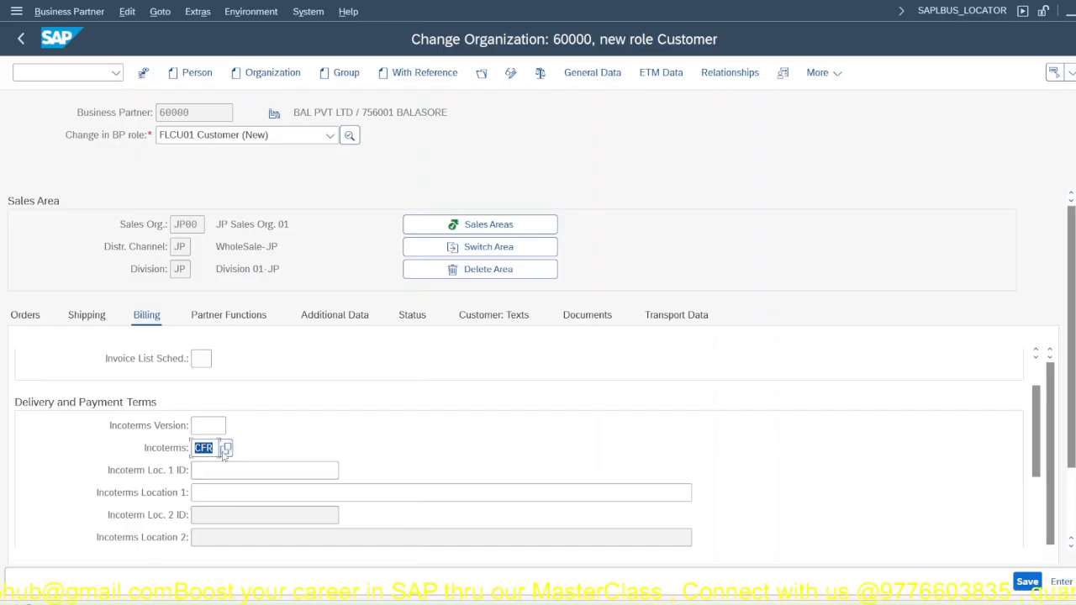
pyautogui.click(225, 450)
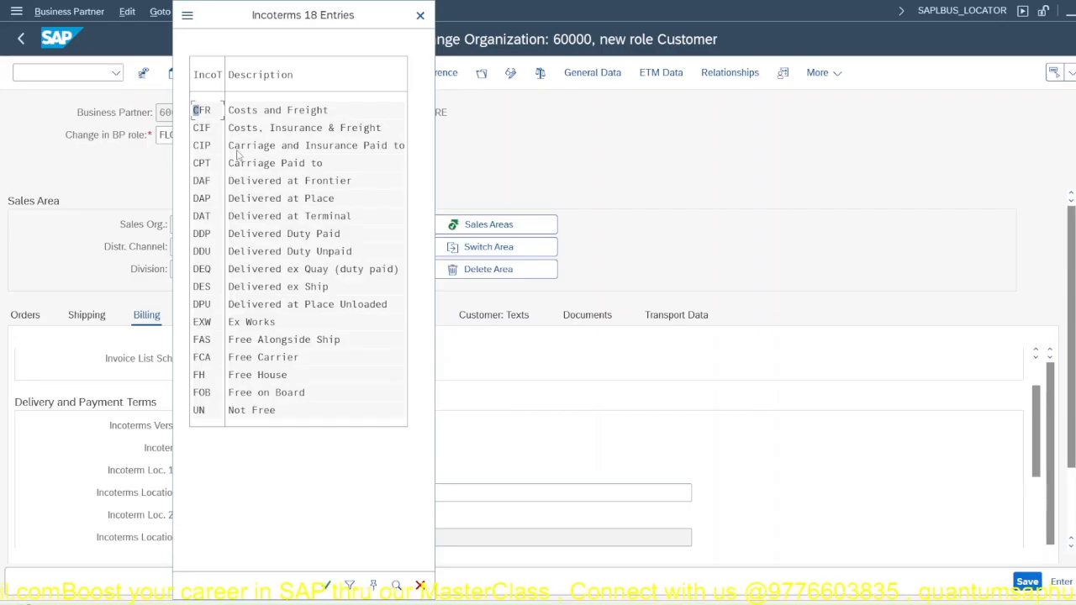
pyautogui.press('Escape')
# Step: Enter BALSORE as Incoterms Location 1 in the delivery and payment terms
pyautogui.click(218, 471)
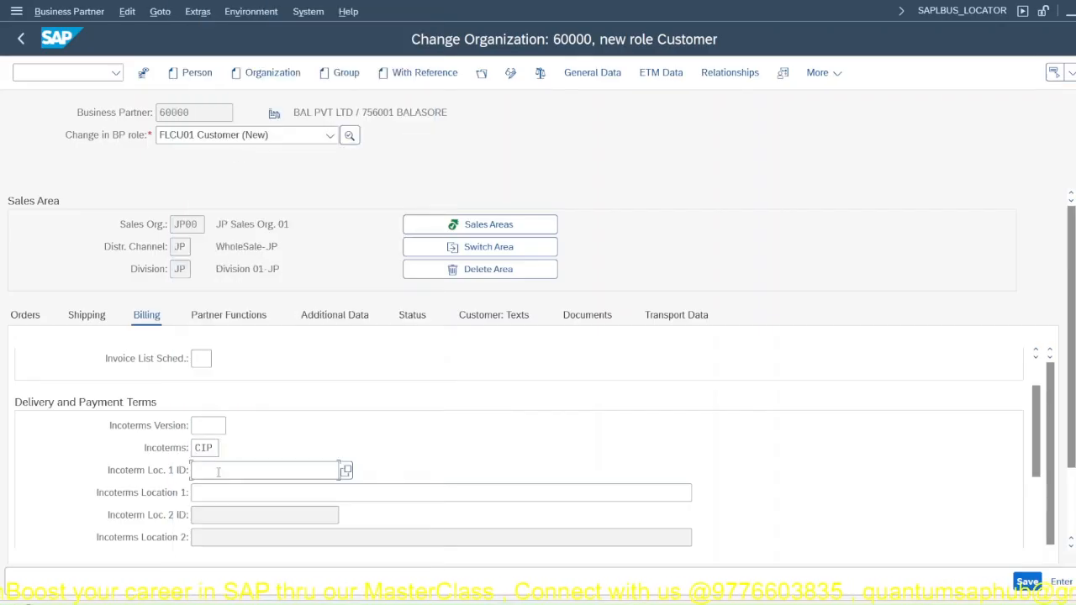
pyautogui.click(225, 489)
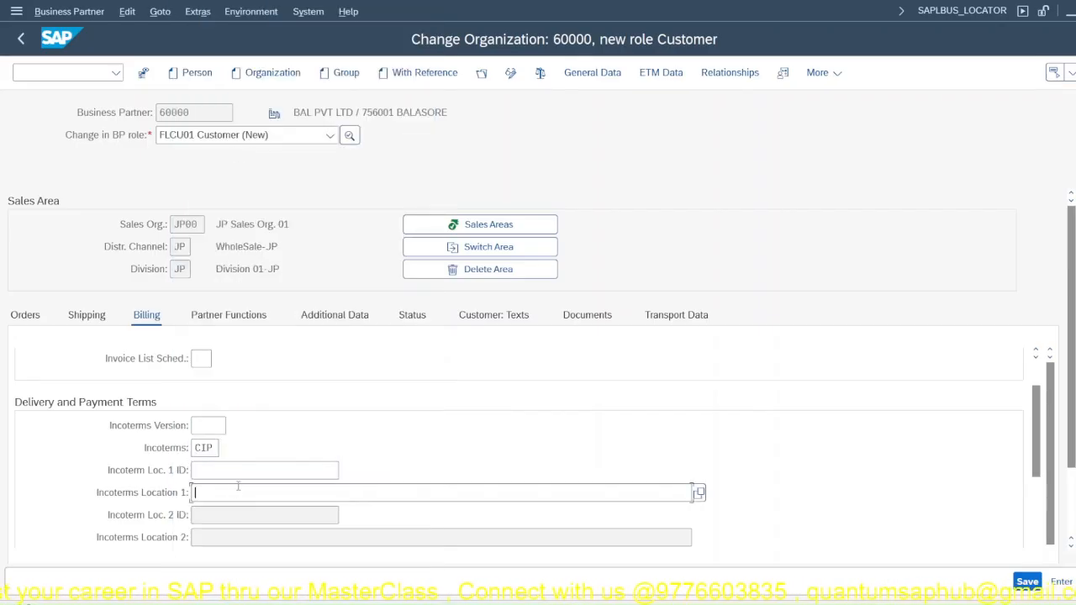
pyautogui.write('bala')
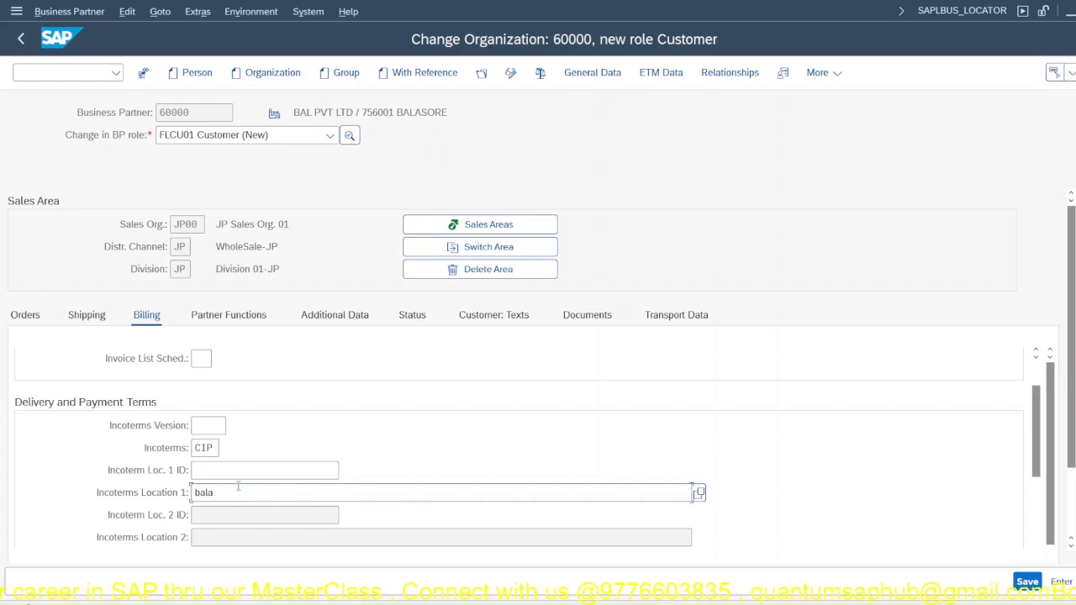
pyautogui.press('BackSpace')
pyautogui.press('BackSpace')
pyautogui.press('BackSpace')
pyautogui.press('BackSpace')
pyautogui.press('capslock')
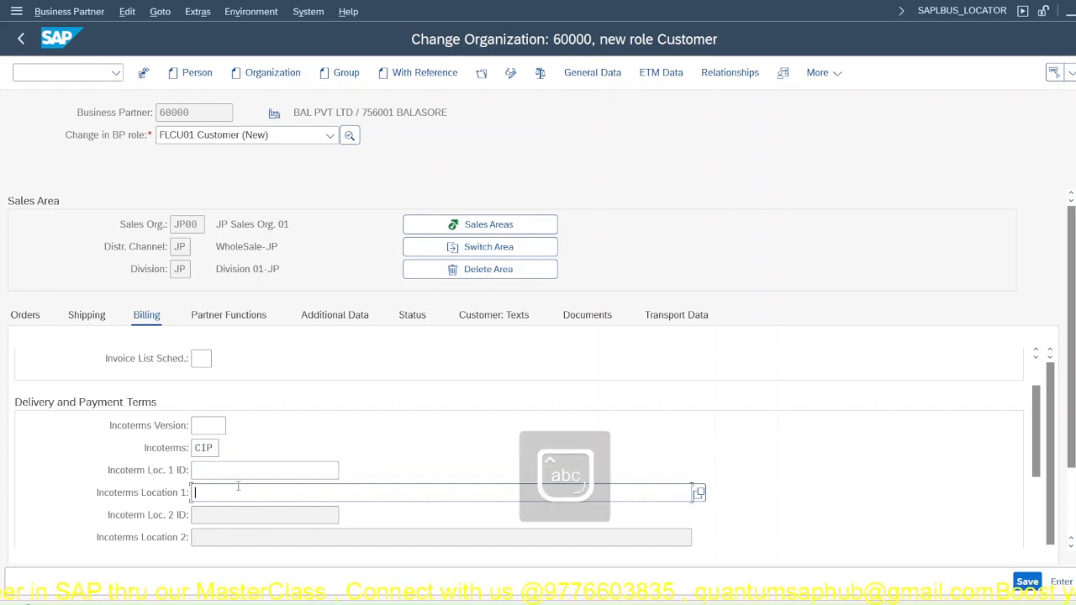
pyautogui.write('BAL')
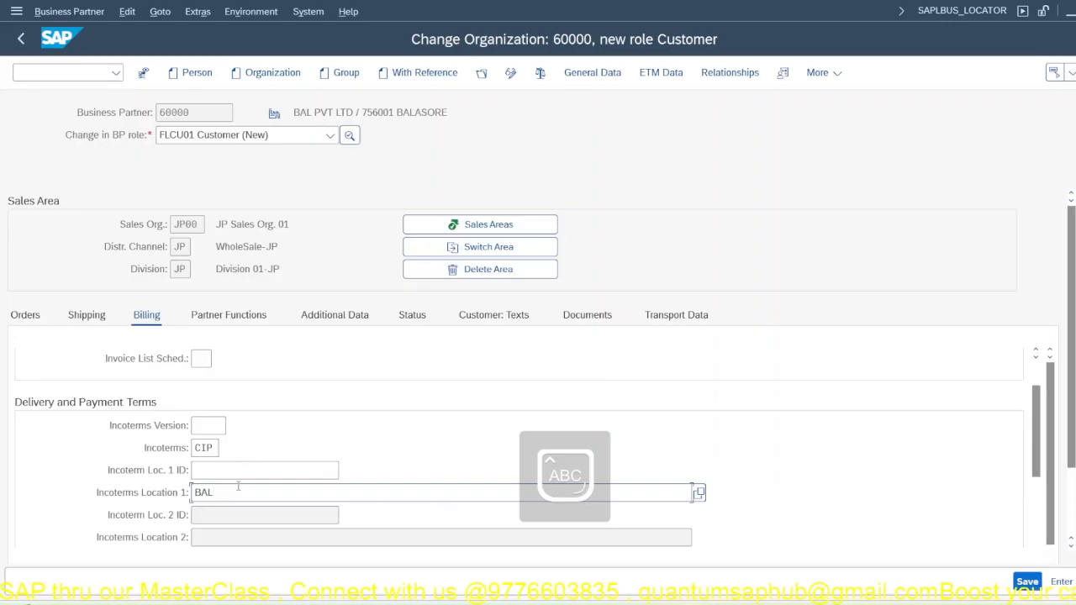
pyautogui.press('BackSpace')
pyautogui.write('A')
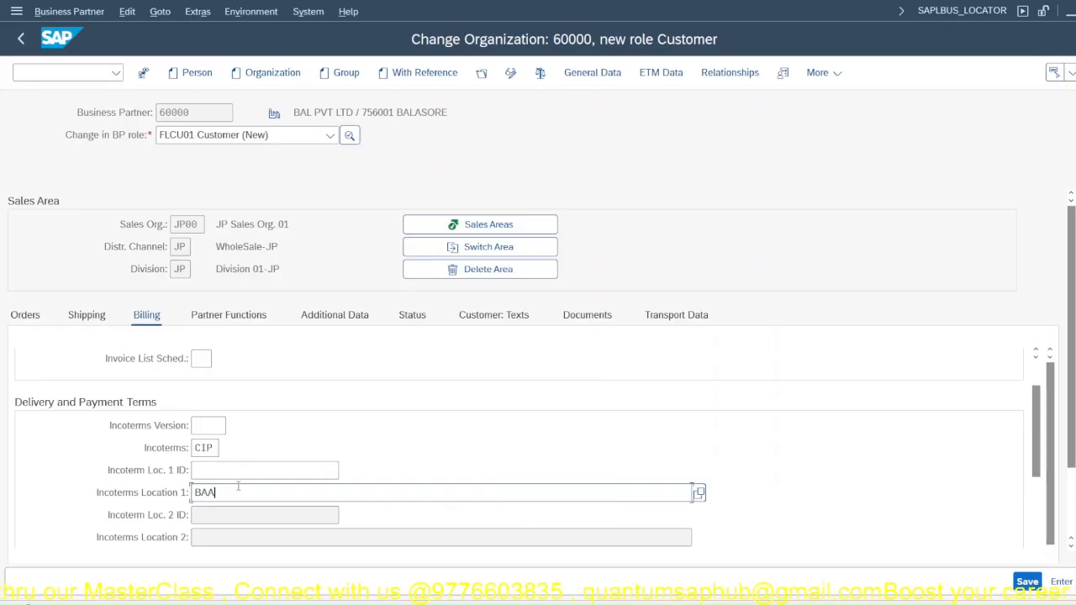
pyautogui.press('BackSpace')
pyautogui.write('LSORE')
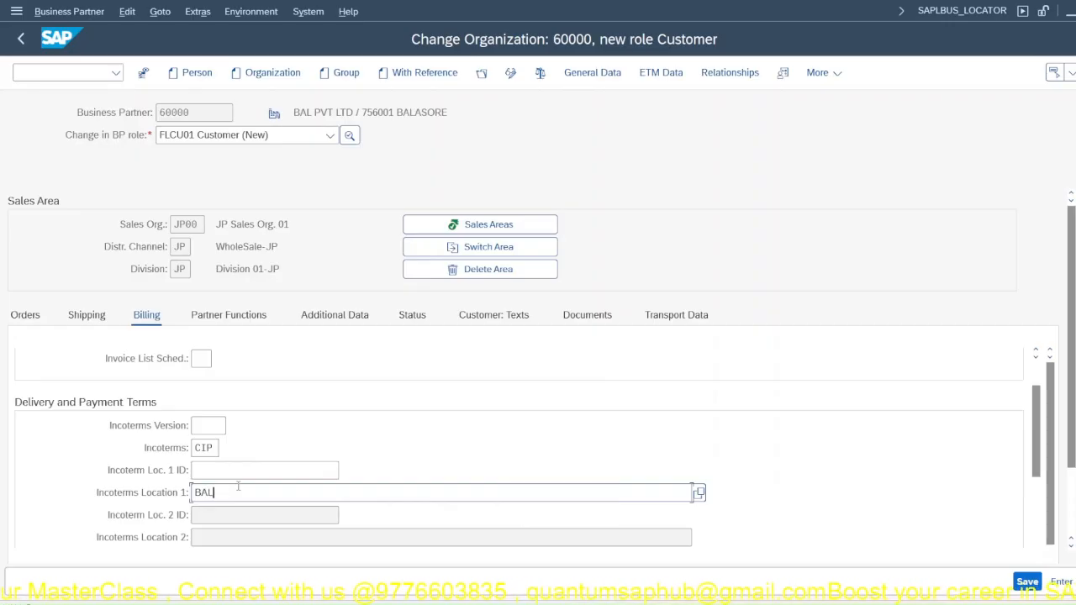
pyautogui.press('Return')
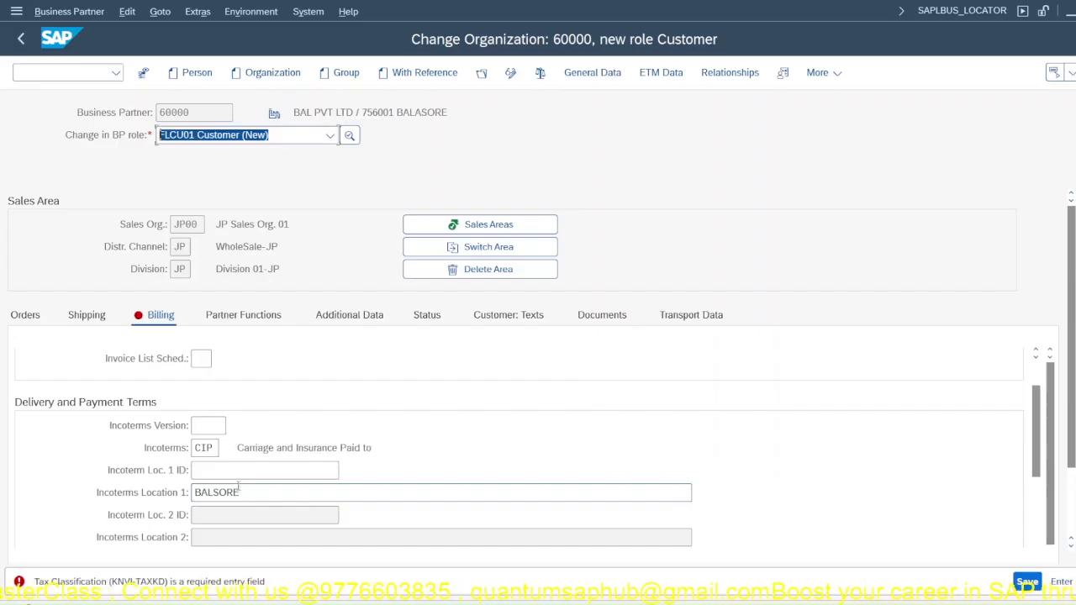
# Step: Correct the spelling of Incoterms Location 1 to BALASORE
pyautogui.click(214, 493)
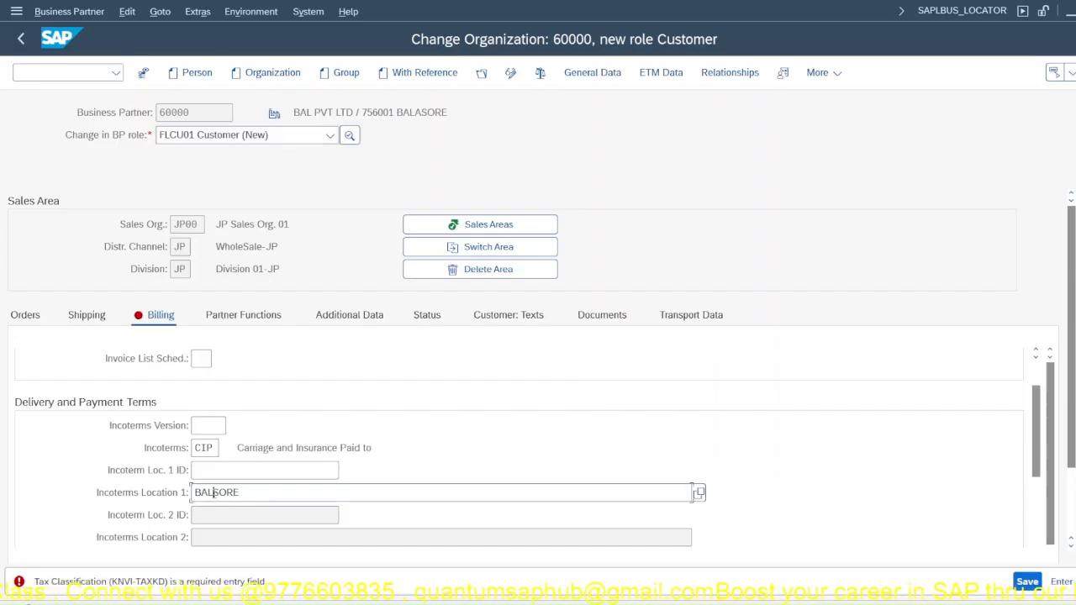
pyautogui.write('a')
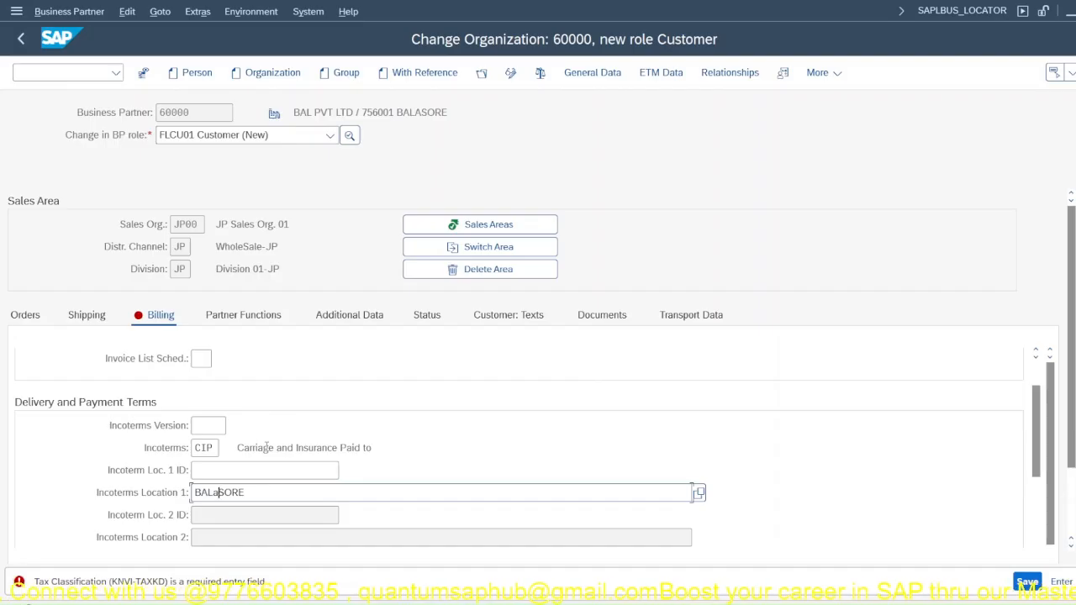
pyautogui.press('BackSpace')
pyautogui.write('A')
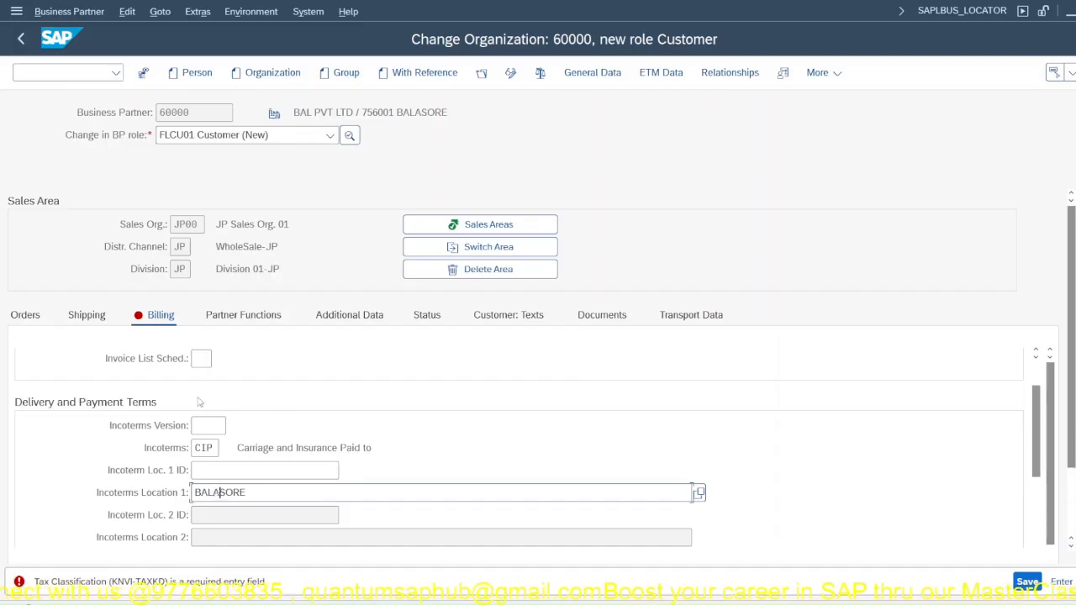
# Step: In the billing data's output tax table, set the tax classification to 1 for both CENTRAL TAX and STATE TAX
pyautogui.scroll(-3, 199, 401)
pyautogui.scroll(-1, 158, 438)
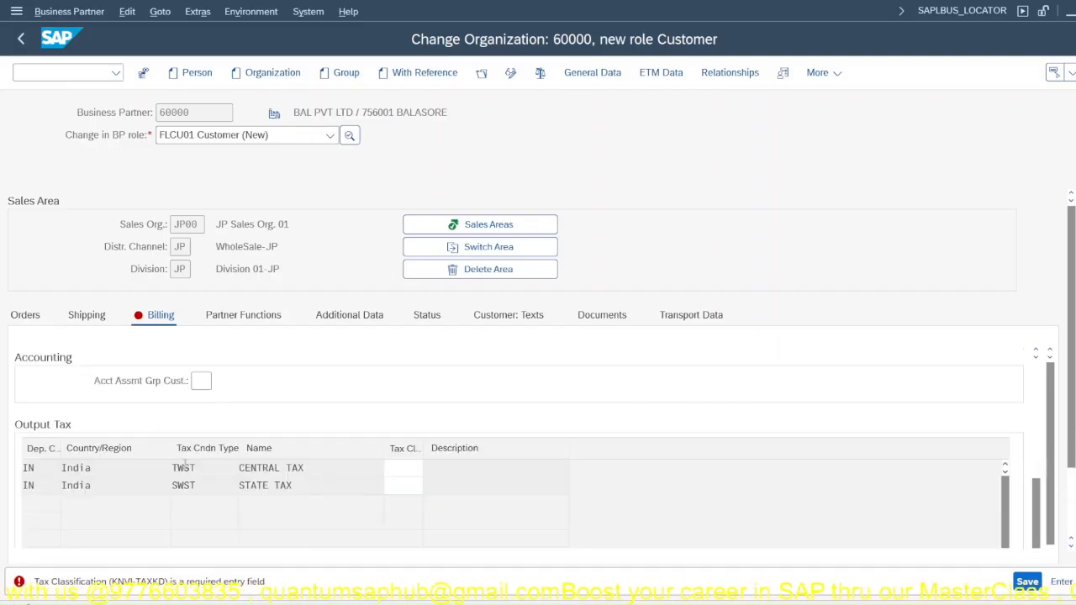
pyautogui.click(407, 467)
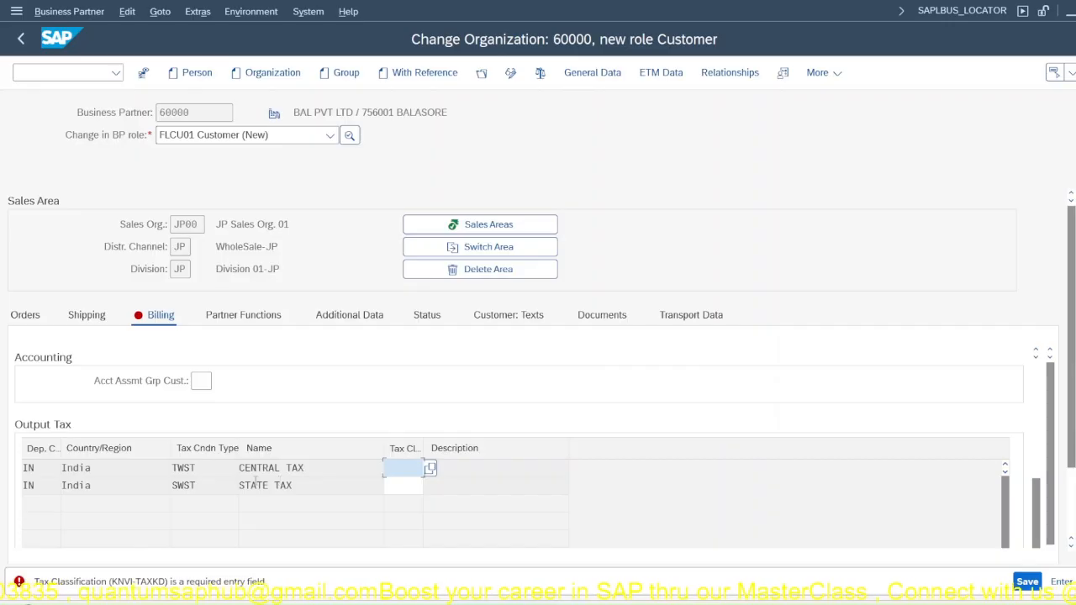
pyautogui.click(403, 489)
pyautogui.write('1')
pyautogui.press('Return')
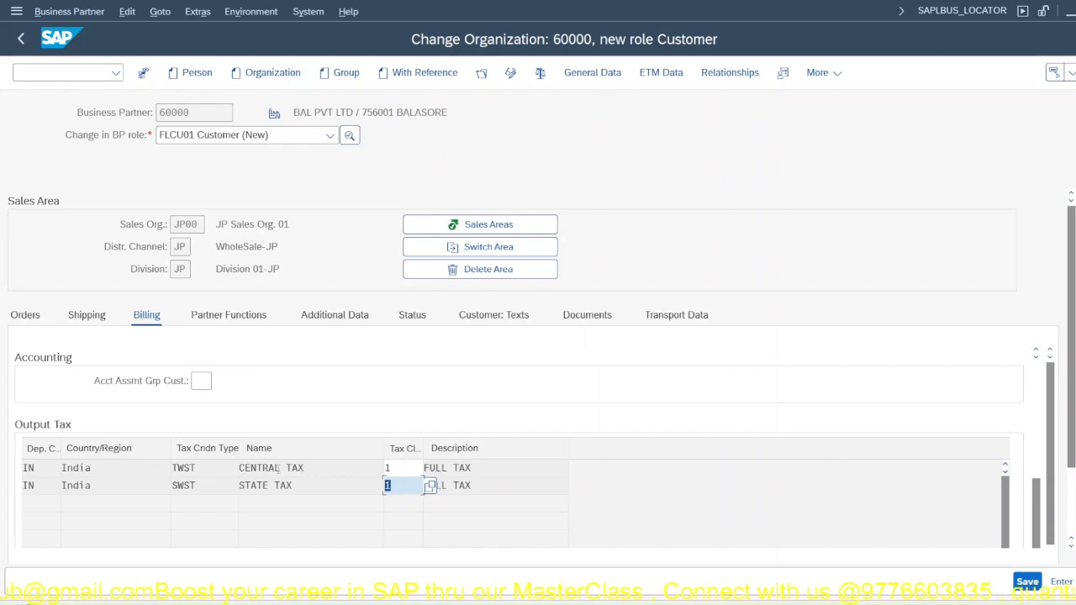
# Step: Set the customer's account assignment group to 01 Domestic Revenues in the accounting section
pyautogui.click(203, 381)
pyautogui.click(219, 382)
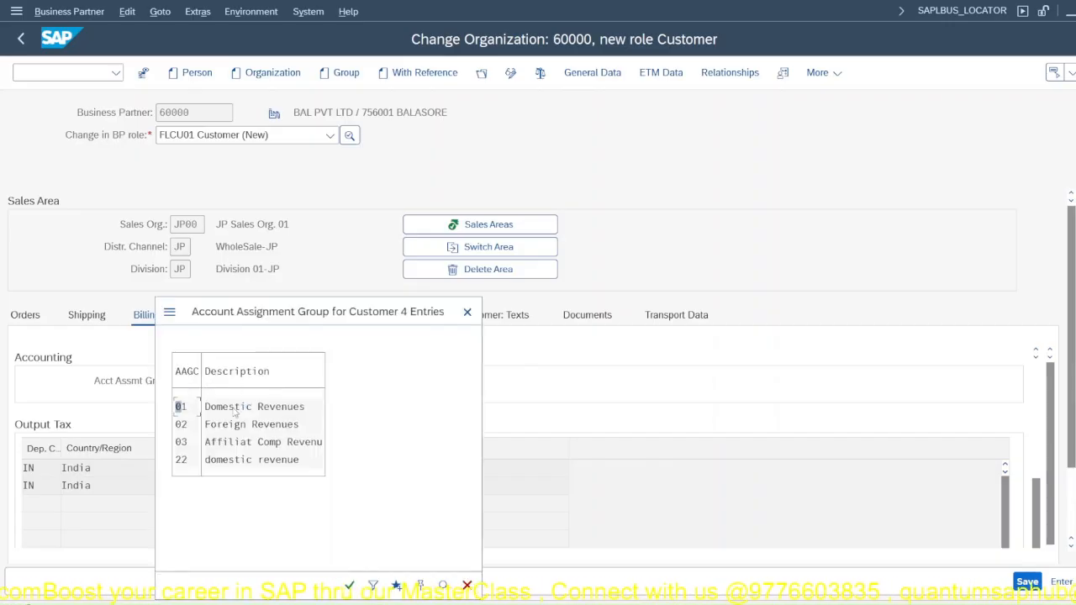
pyautogui.doubleClick(234, 409)
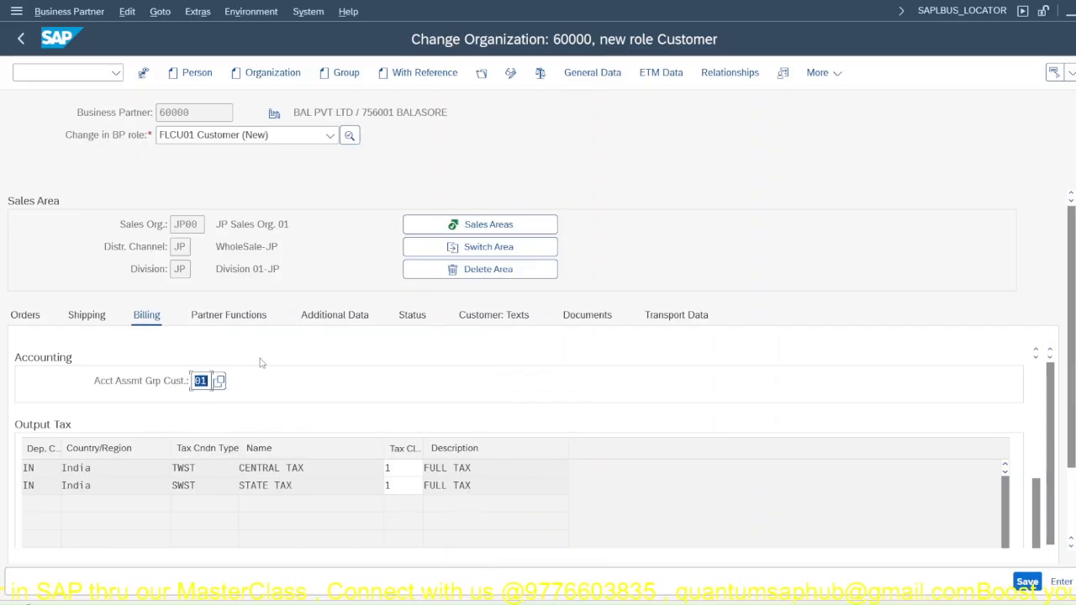
# Step: Look through the partner functions and additional data, checking the available values for Customer Group 1
pyautogui.click(228, 318)
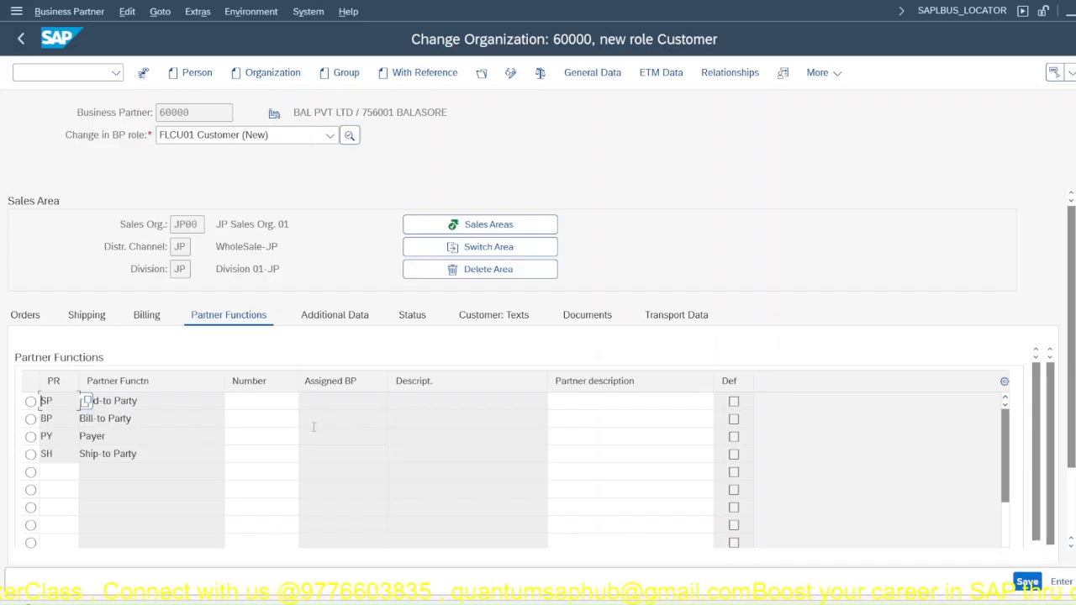
pyautogui.click(328, 318)
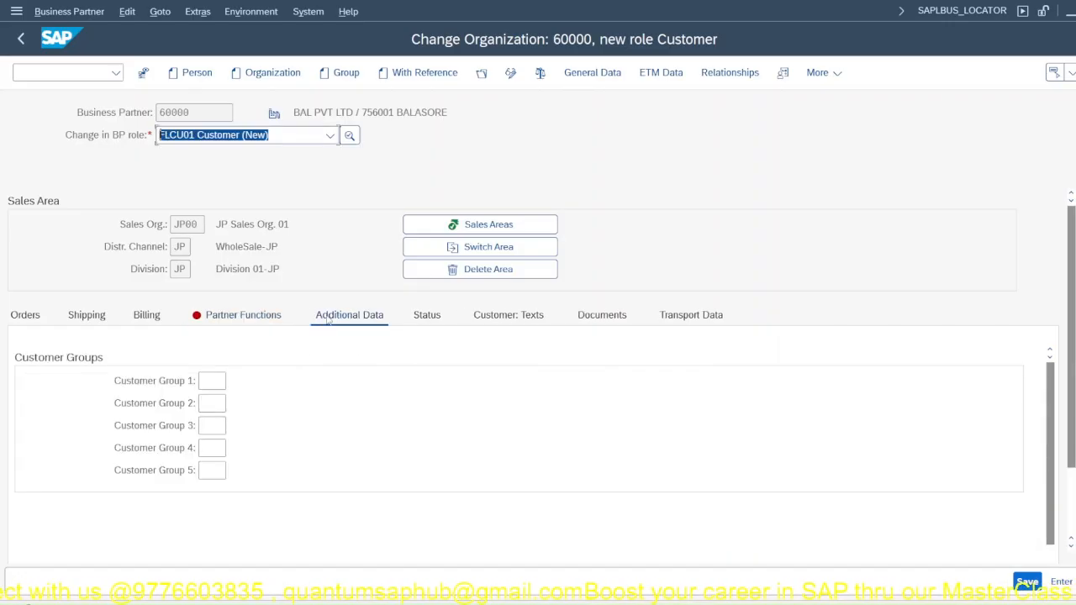
pyautogui.click(216, 380)
pyautogui.click(233, 380)
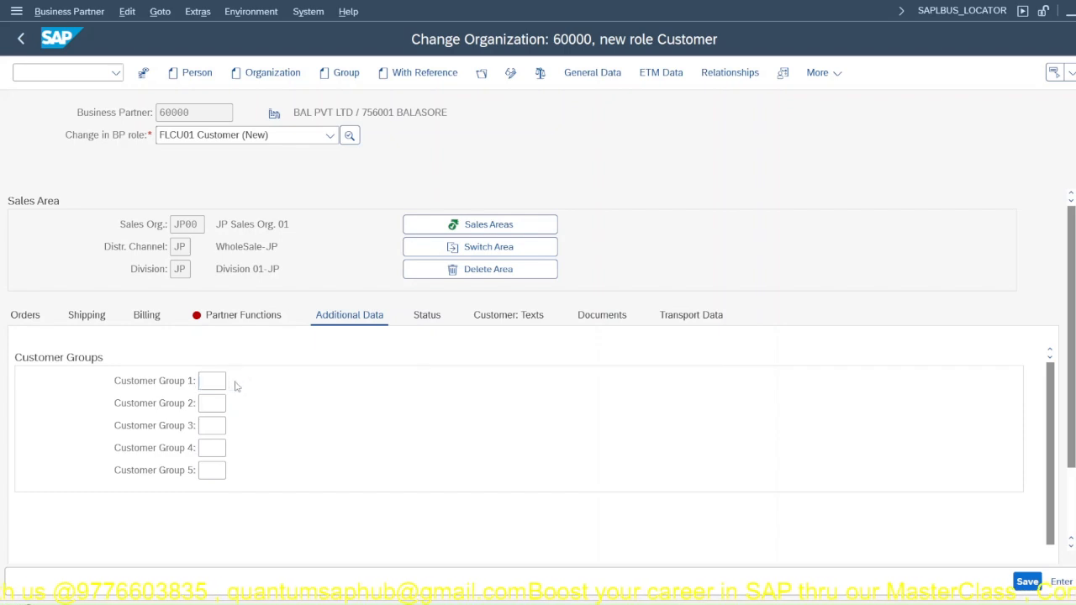
# Step: In the partner functions, look up customers by company code JP00 and assign BAL PVT LTD as the sold-to party
pyautogui.click(228, 320)
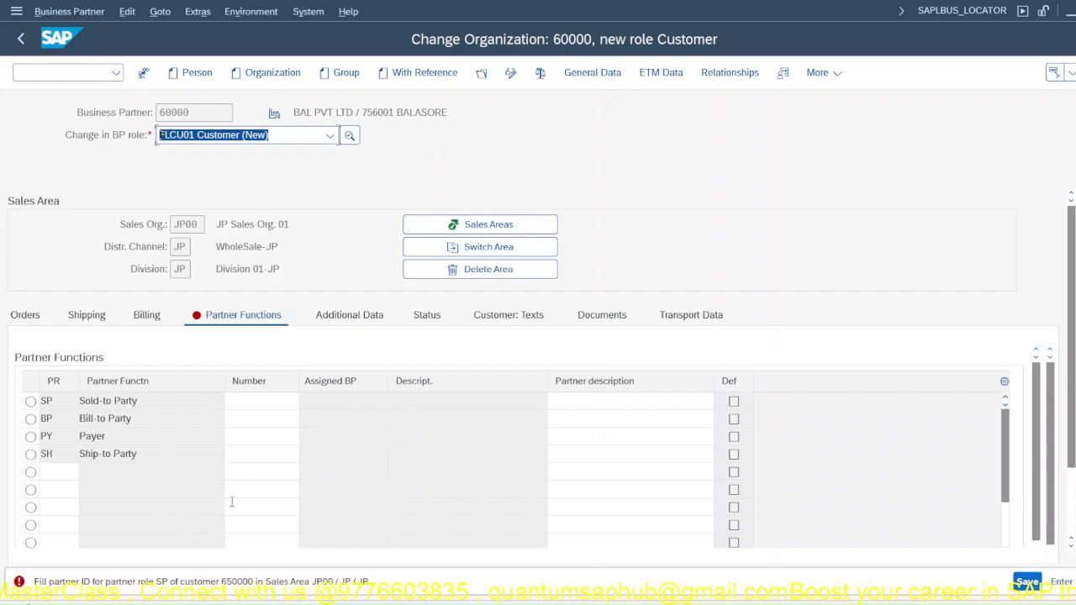
pyautogui.click(239, 403)
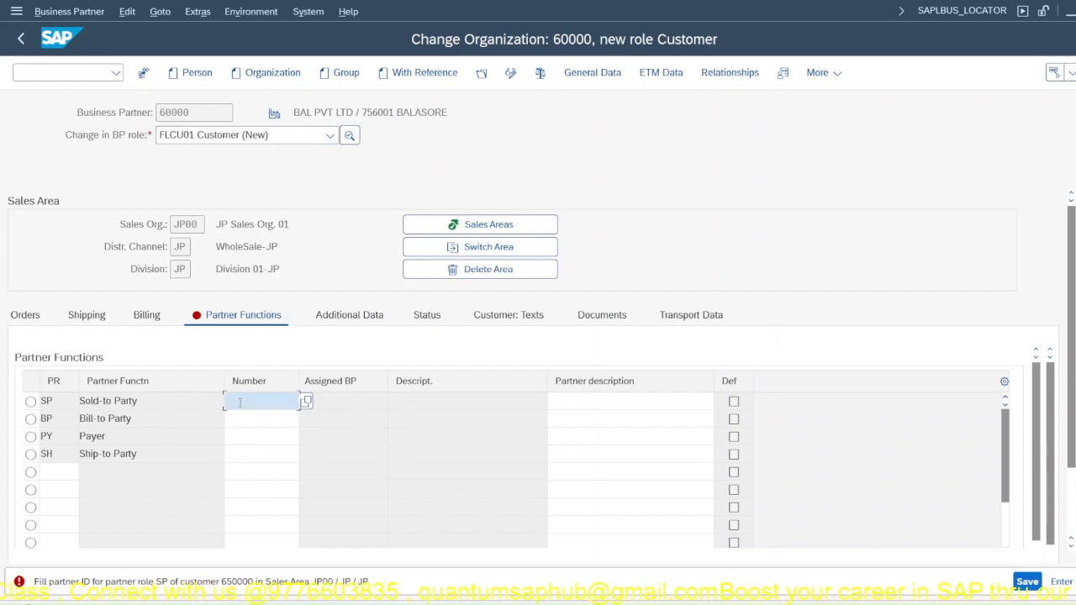
pyautogui.click(306, 401)
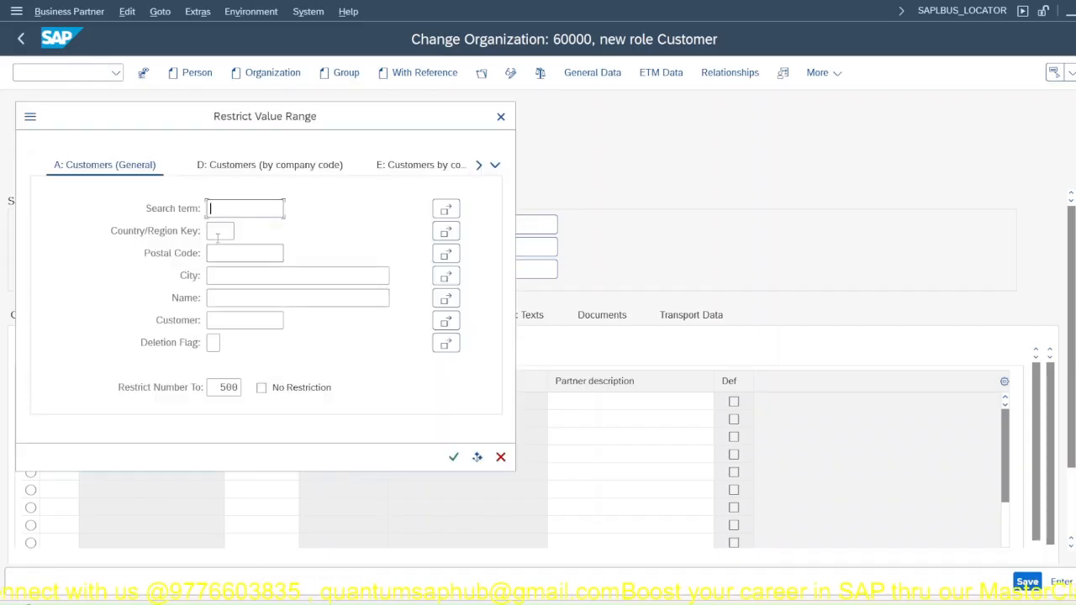
pyautogui.click(484, 167)
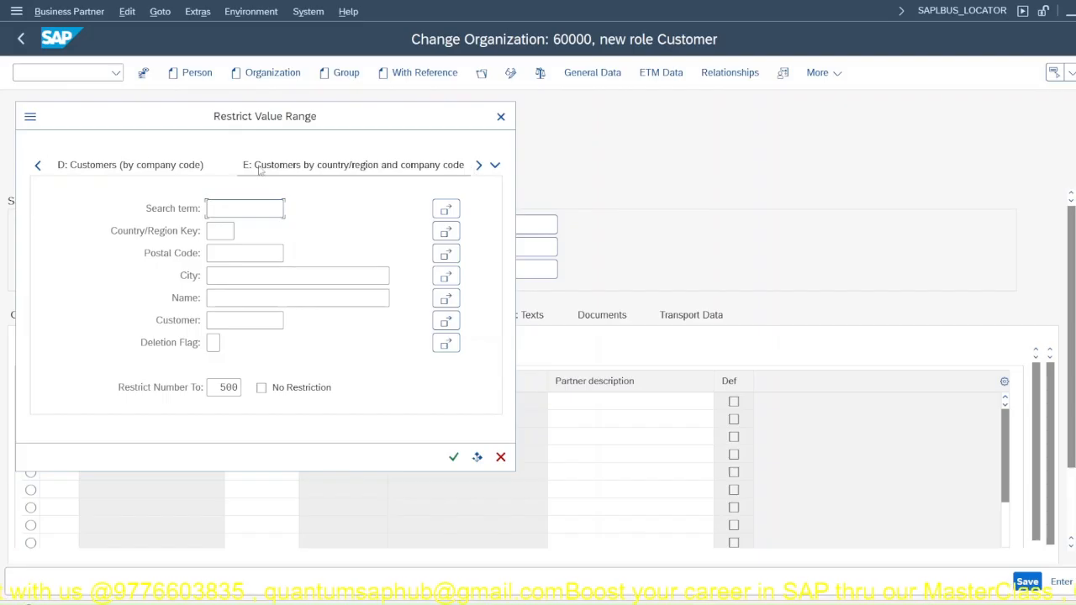
pyautogui.click(130, 164)
pyautogui.click(131, 169)
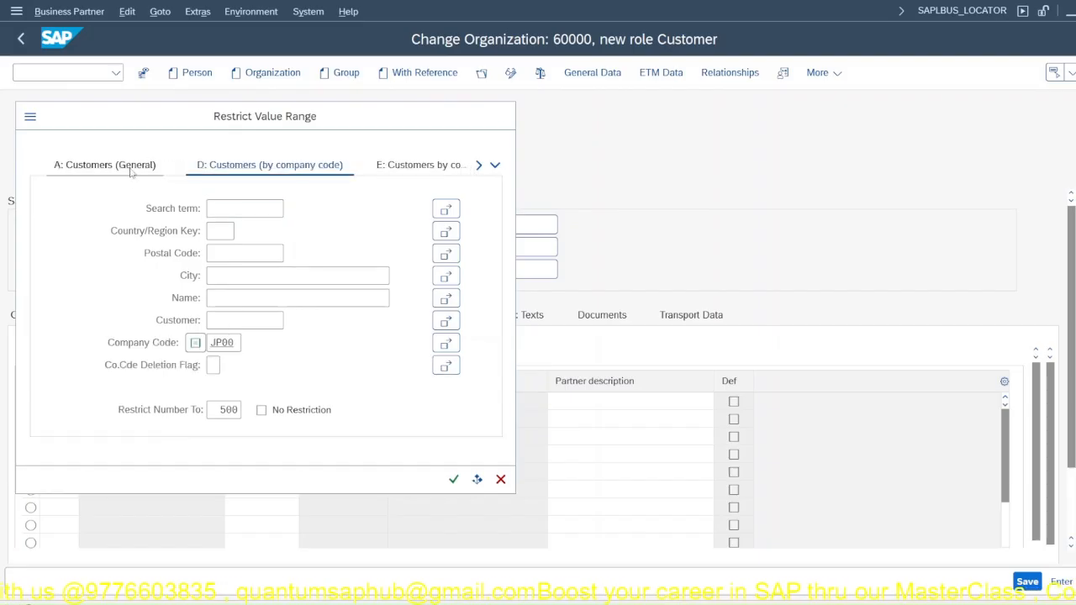
pyautogui.click(210, 168)
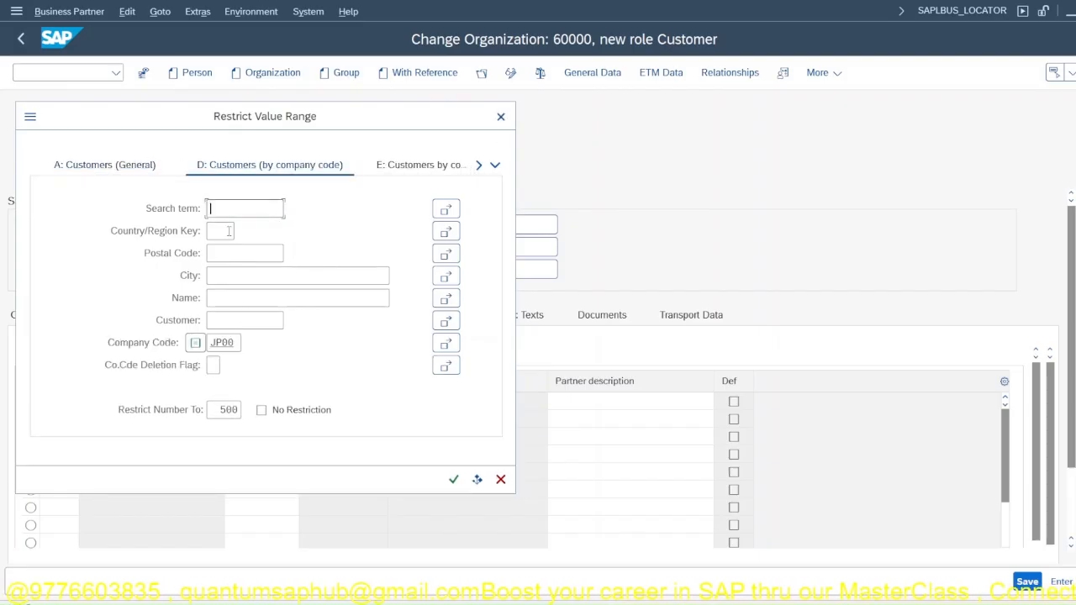
pyautogui.click(226, 320)
pyautogui.press('Return')
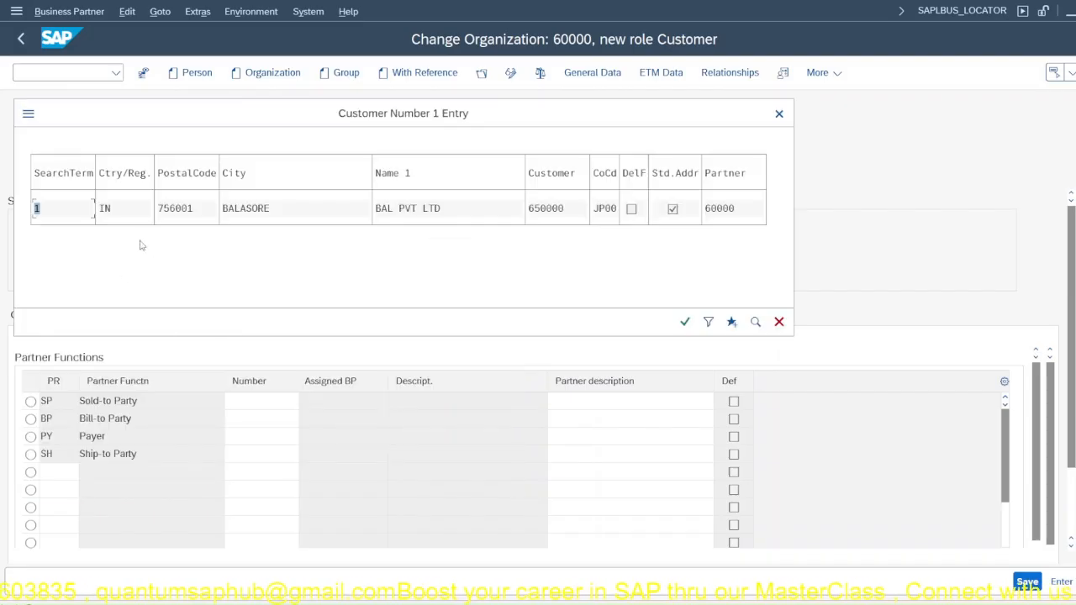
pyautogui.doubleClick(165, 209)
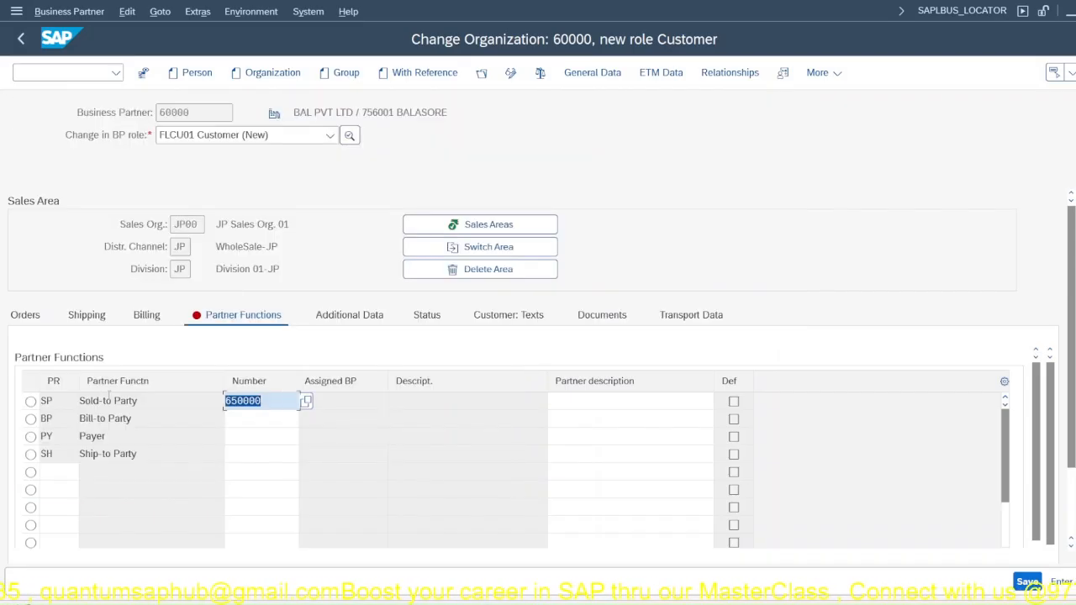
# Step: Enter the sold-to party's customer number for the bill-to party, payer and ship-to party as well
pyautogui.click(242, 418)
pyautogui.write('650000')
pyautogui.click(257, 438)
pyautogui.write('650000')
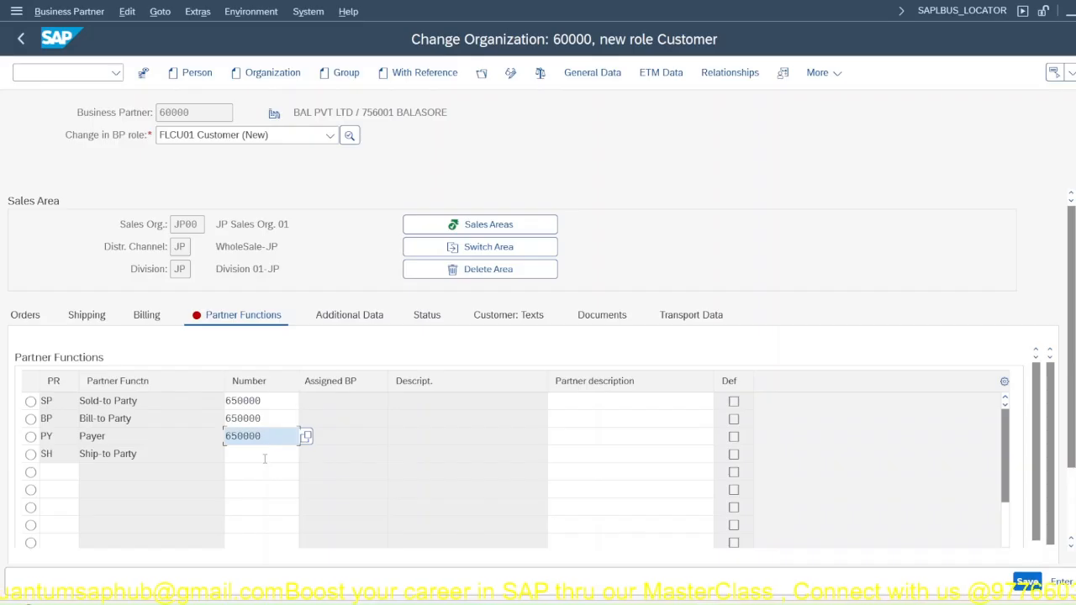
pyautogui.click(264, 455)
pyautogui.write('650000')
pyautogui.press('Return')
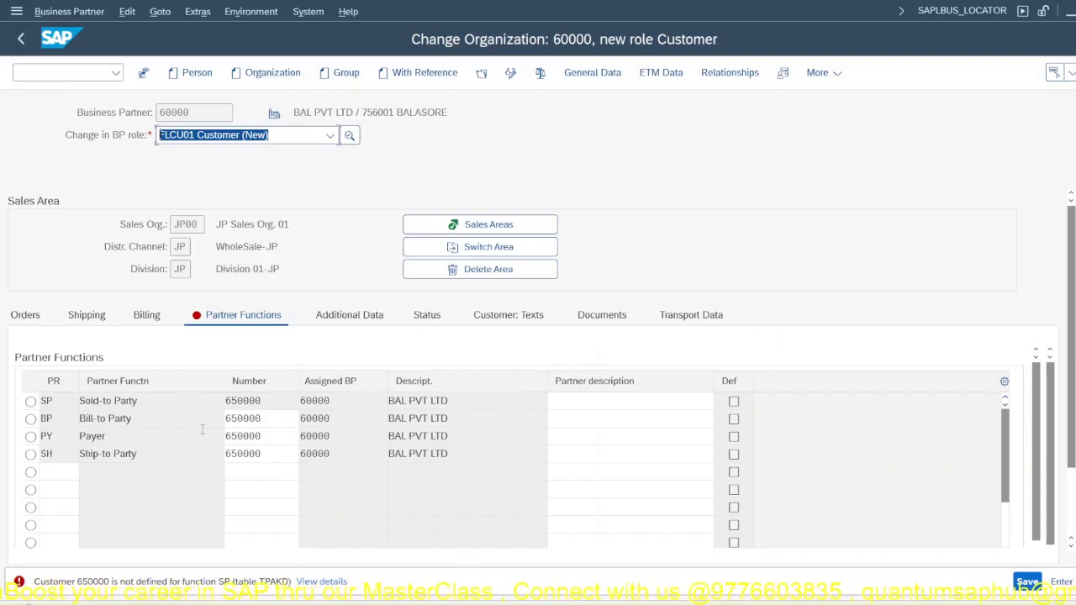
# Step: Check the partner function rows and read the diagnosis and procedure in the error message's details
pyautogui.click(30, 401)
pyautogui.click(30, 418)
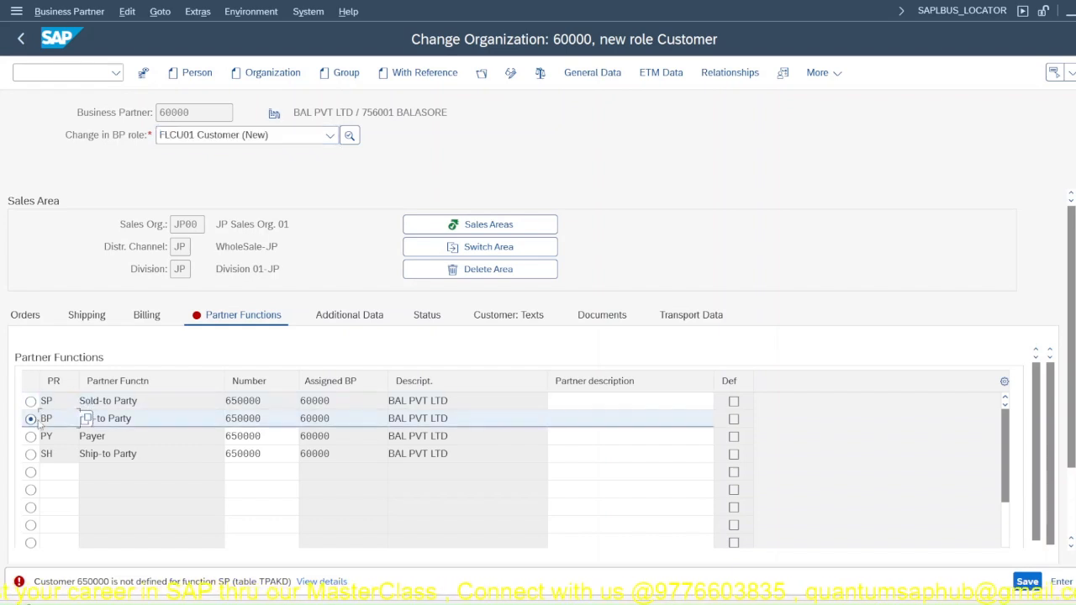
pyautogui.click(31, 436)
pyautogui.click(30, 418)
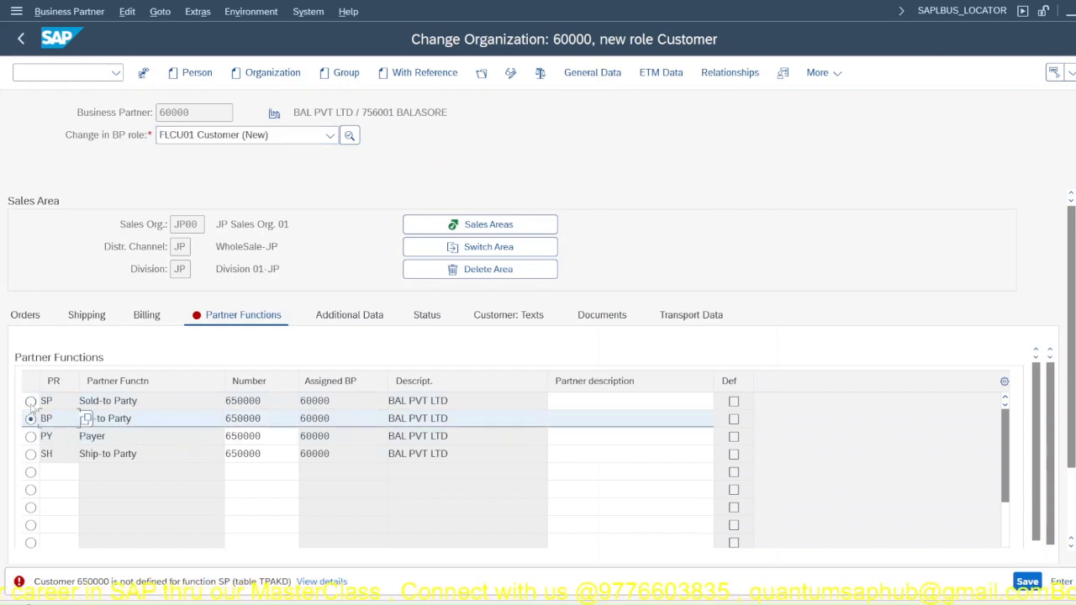
pyautogui.click(30, 401)
pyautogui.scroll(-3, 171, 444)
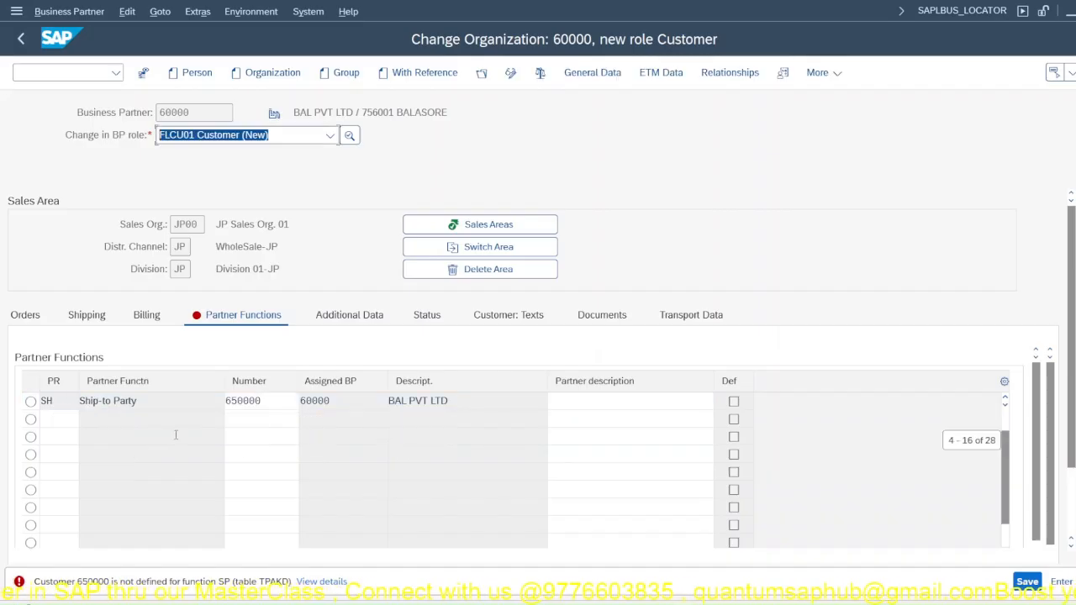
pyautogui.click(324, 584)
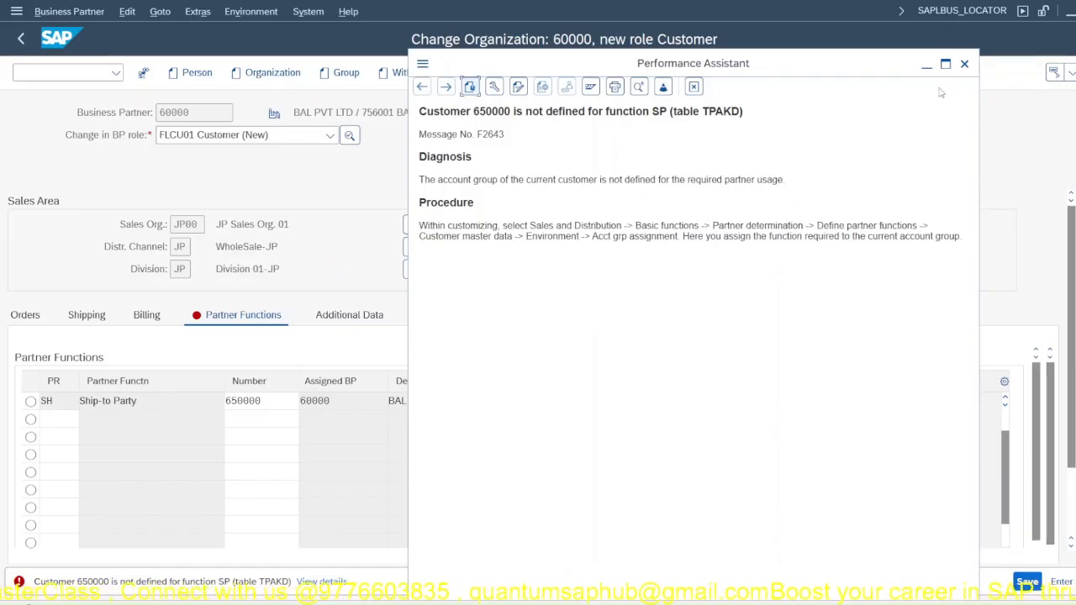
pyautogui.press('Escape')
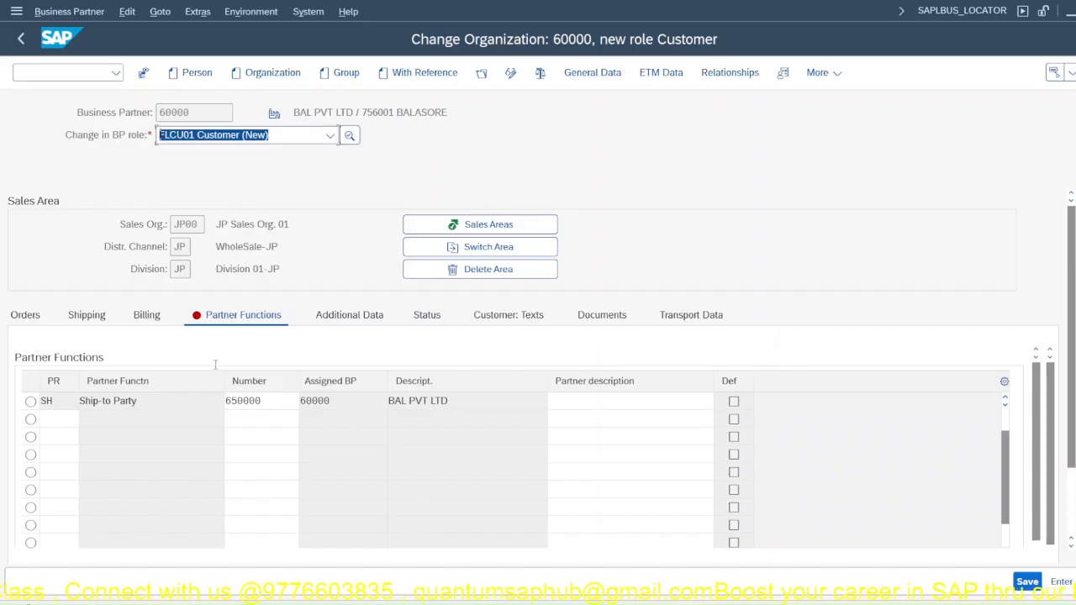
# Step: Run transaction VOPAN and open the partner determination procedures of the customer master for changing
pyautogui.click(82, 74)
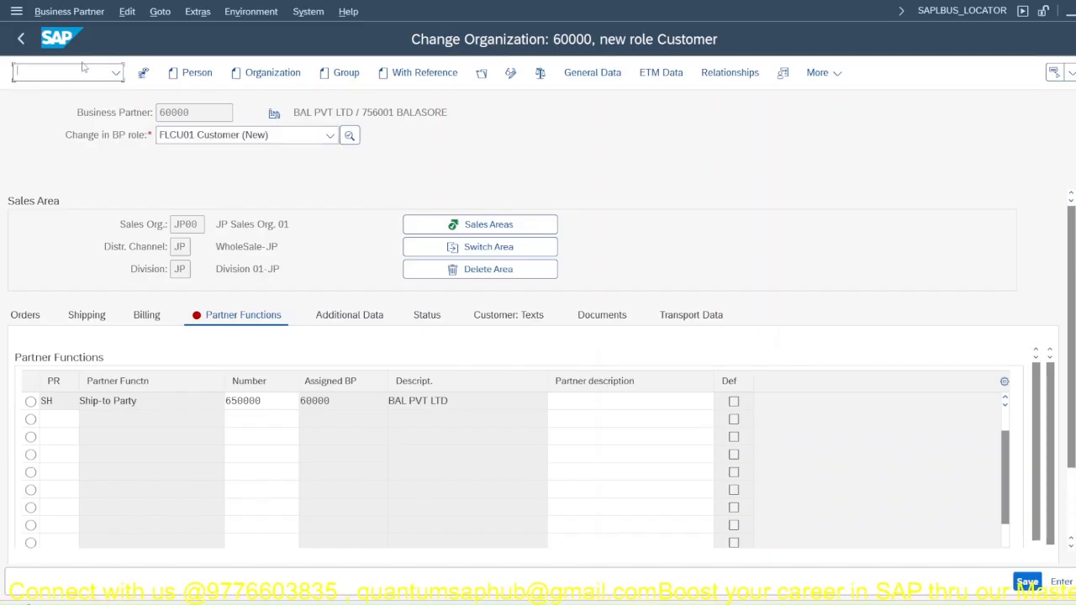
pyautogui.write('/OVOP')
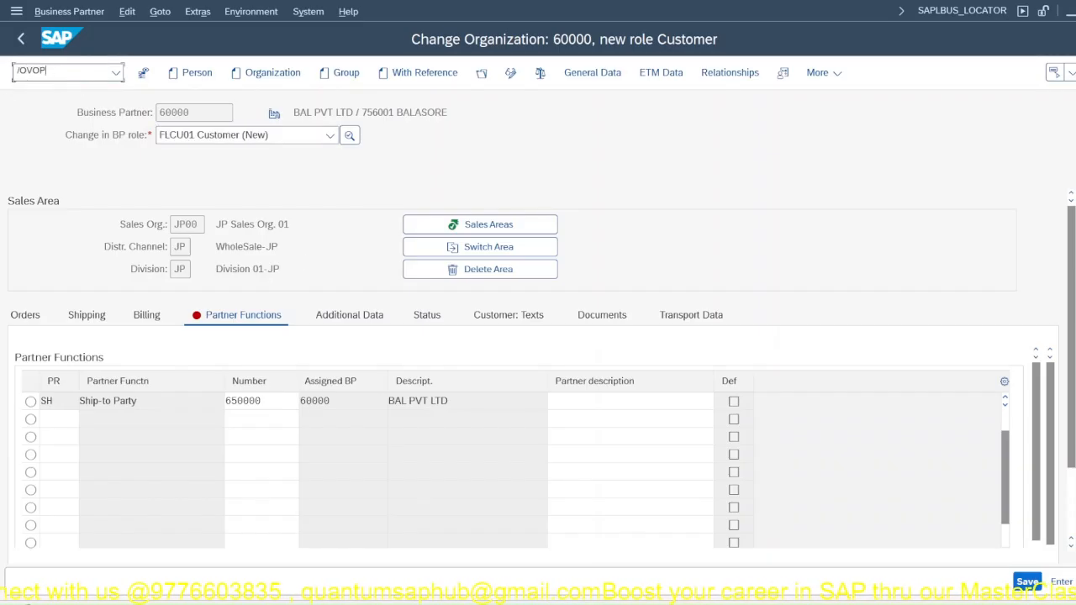
pyautogui.write('AN')
pyautogui.press('Return')
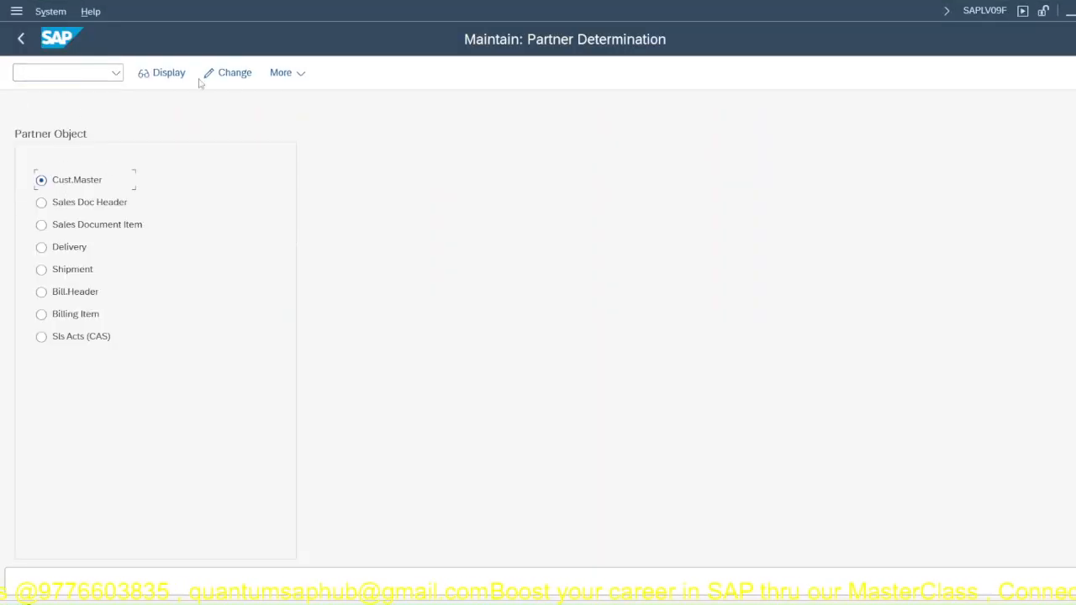
pyautogui.click(231, 74)
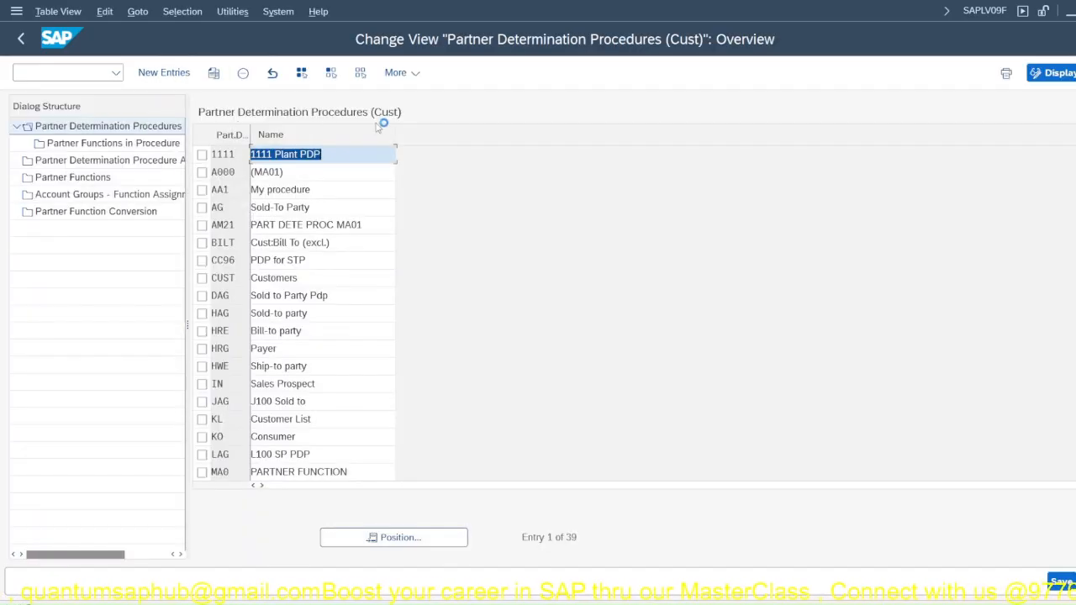
# Step: Create a new customer partner determination procedure JPPD with the name PD for JPPL
pyautogui.click(172, 75)
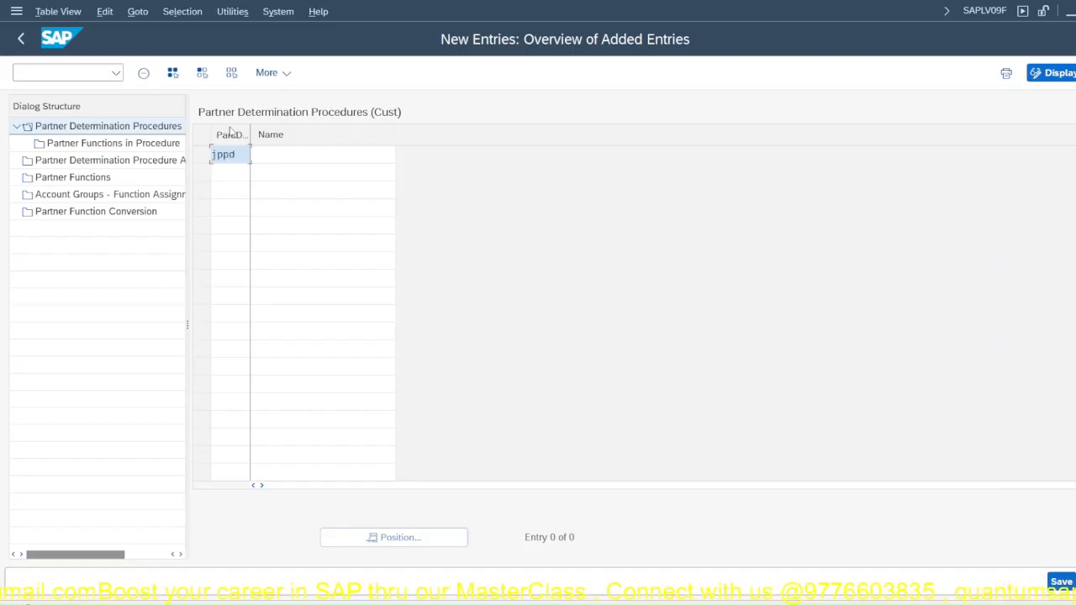
pyautogui.press('BackSpace')
pyautogui.press('BackSpace')
pyautogui.press('capslock')
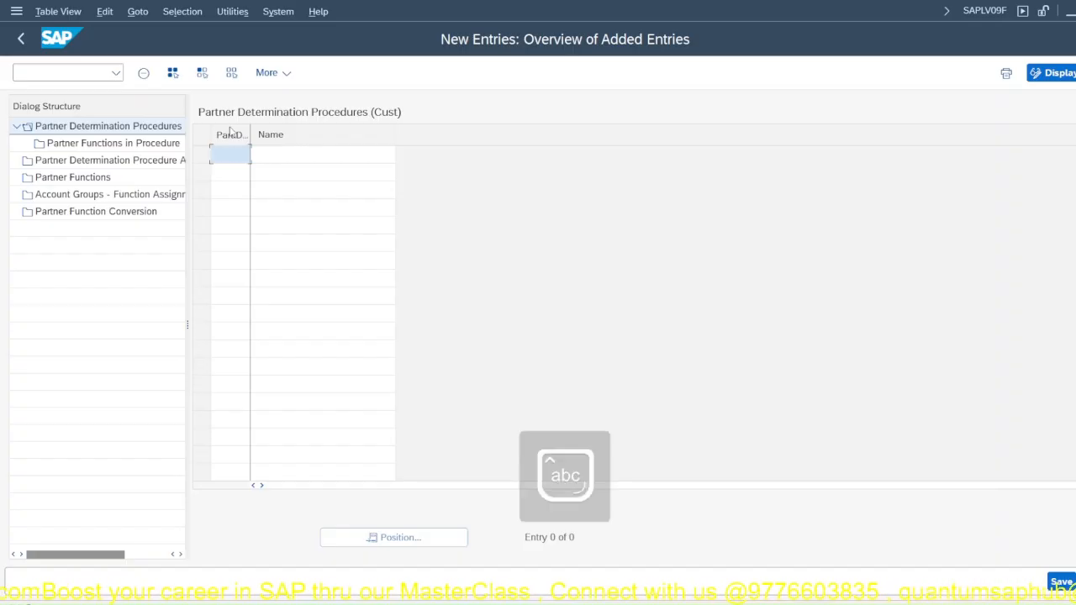
pyautogui.write('PD')
pyautogui.press('Tab')
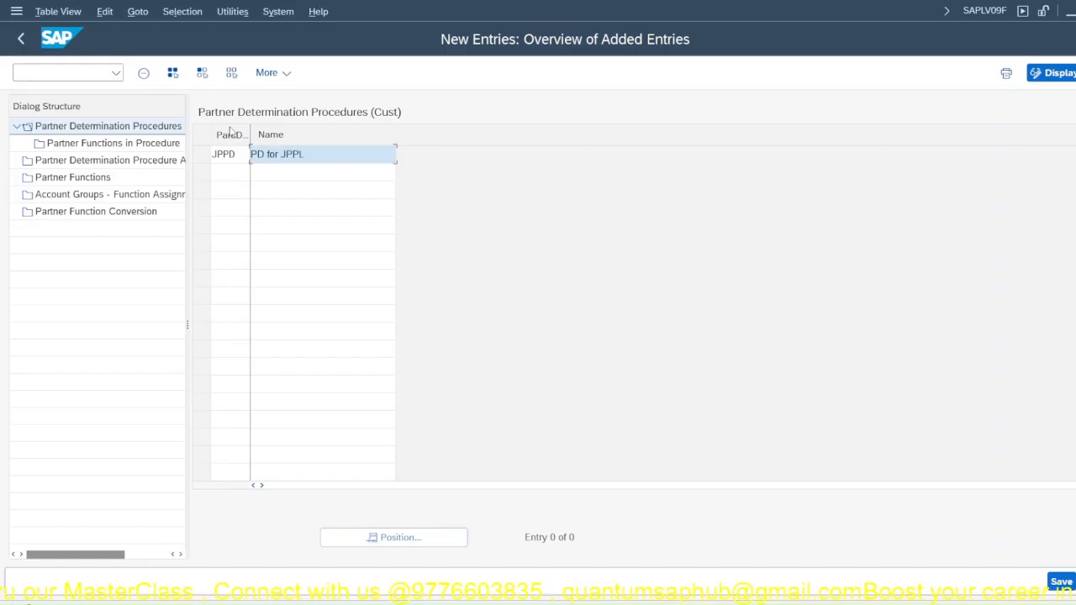
pyautogui.press('Return')
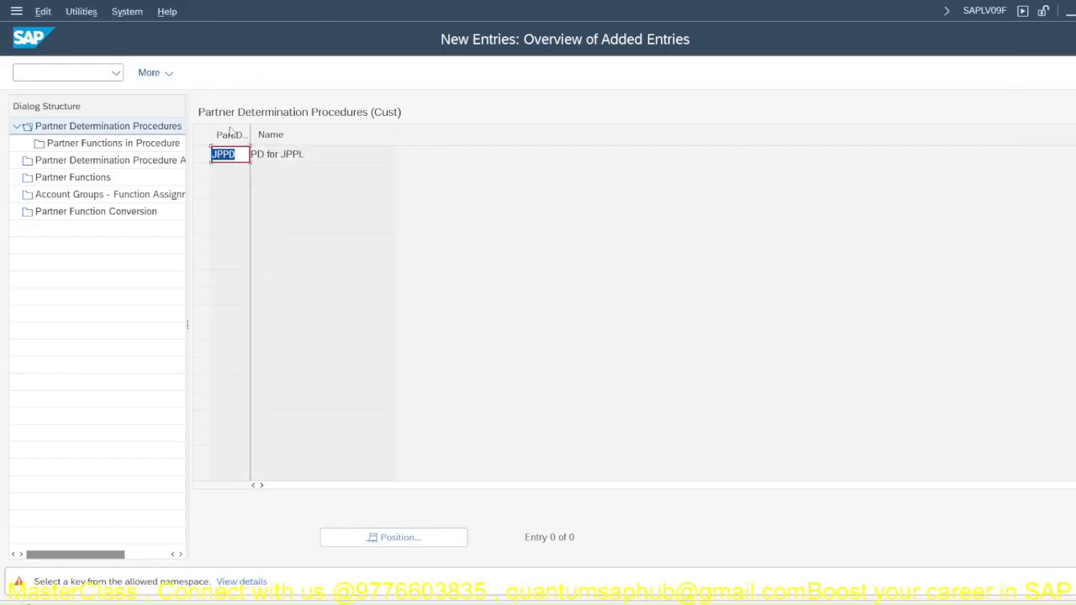
pyautogui.press('Return')
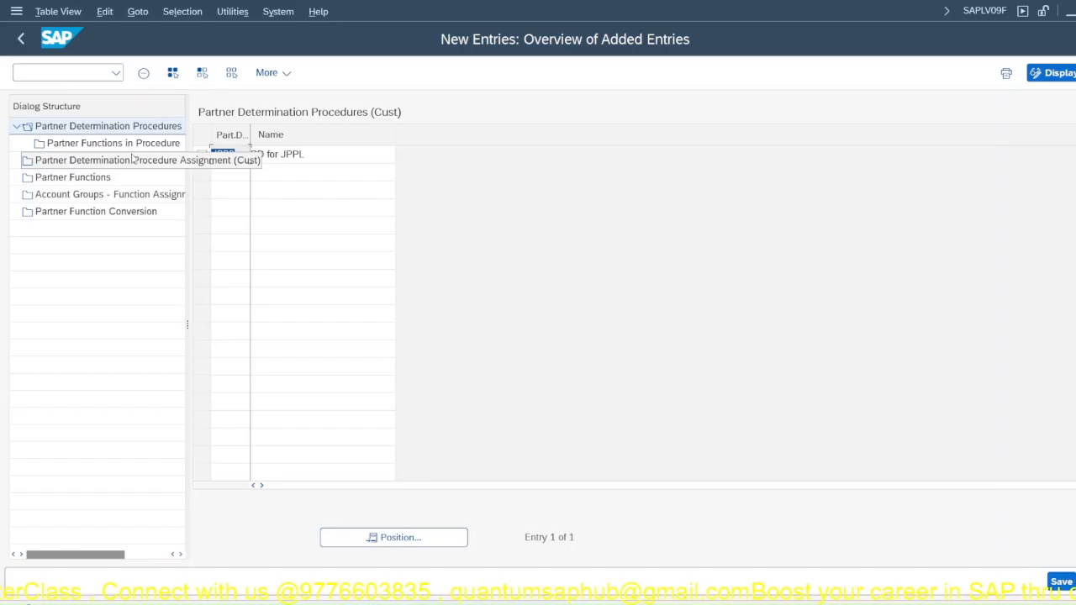
# Step: Save the new procedure JPPD in the JP Company Setup customizing request
pyautogui.click(108, 146)
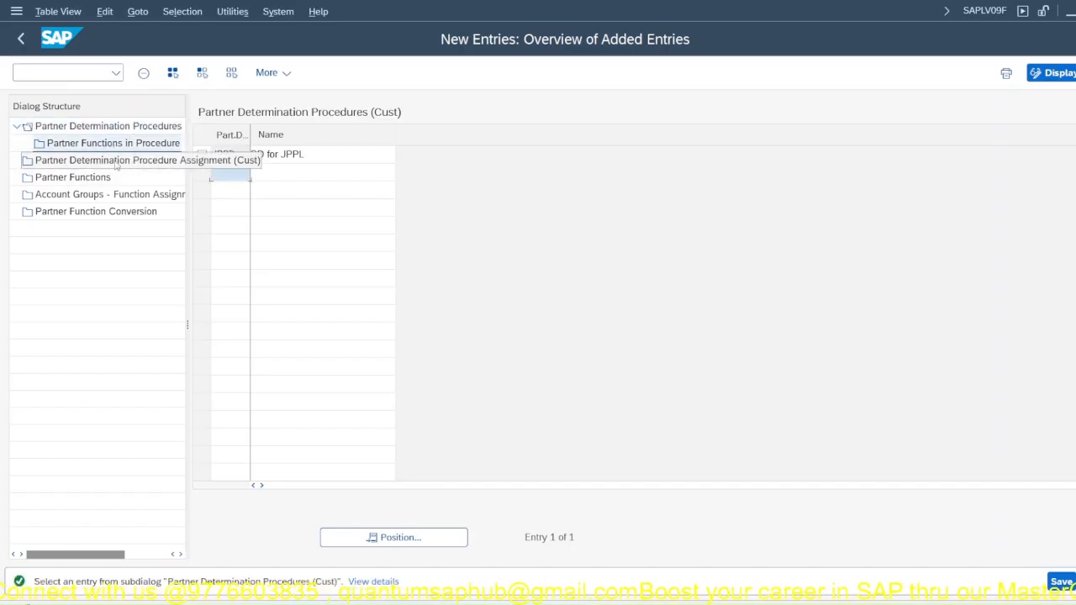
pyautogui.click(1061, 582)
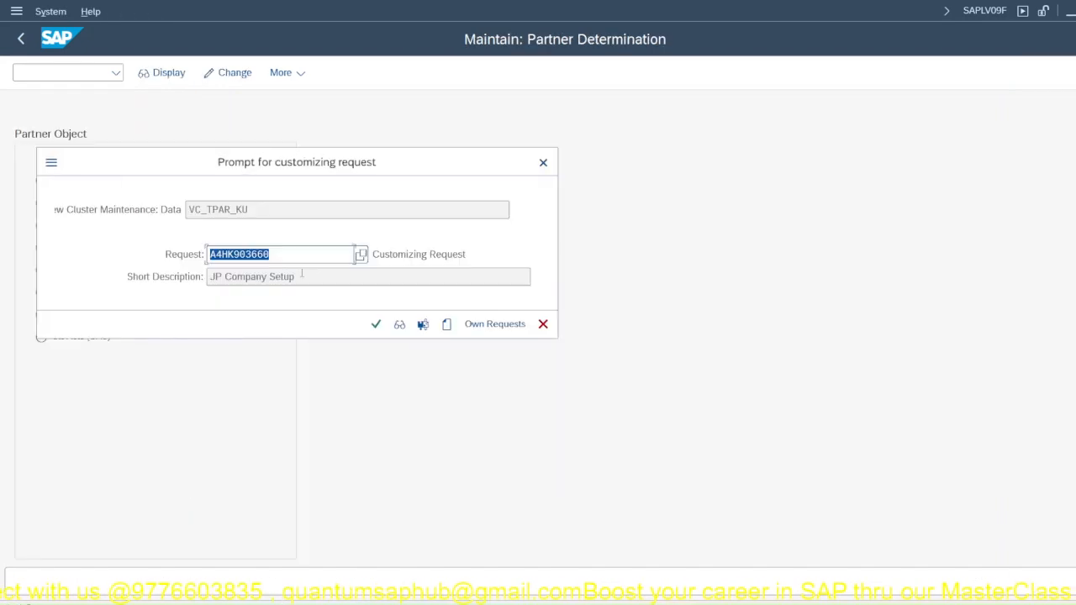
pyautogui.click(376, 324)
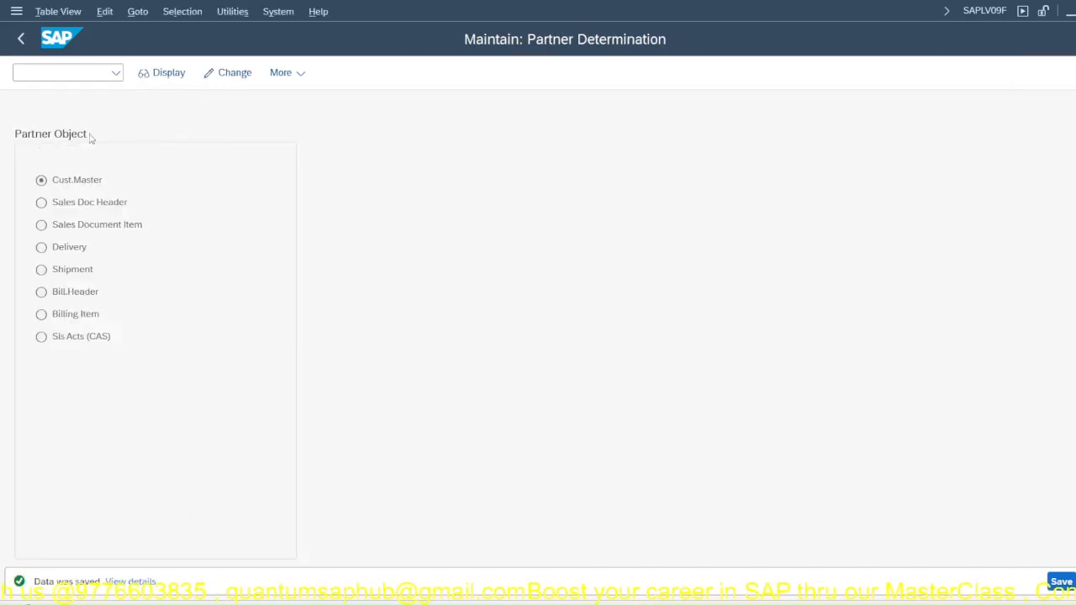
# Step: Select procedure JPPD and open its partner functions in procedure
pyautogui.doubleClick(88, 146)
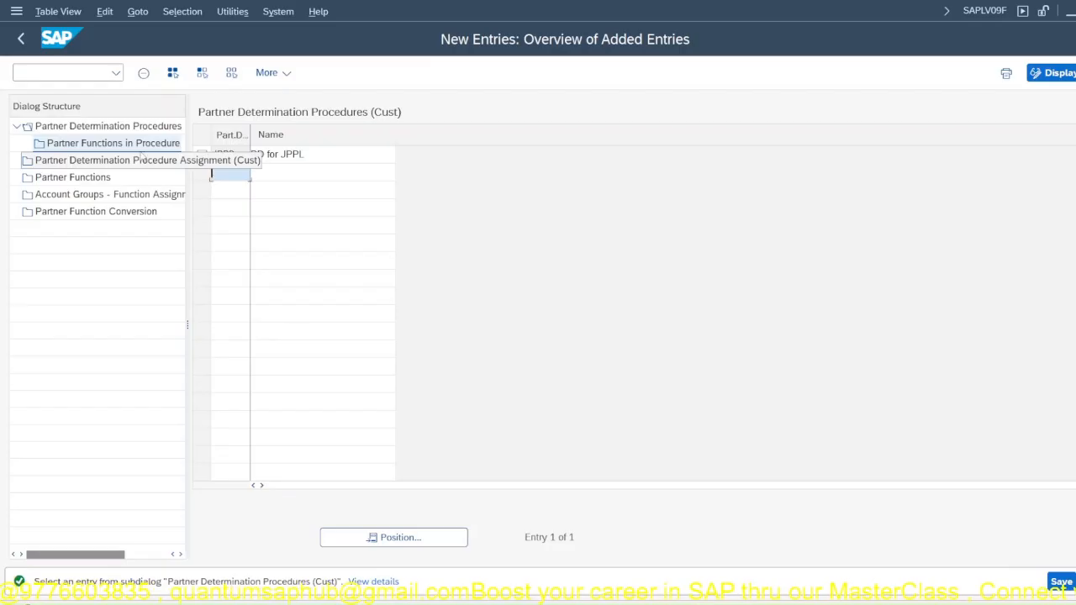
pyautogui.click(205, 160)
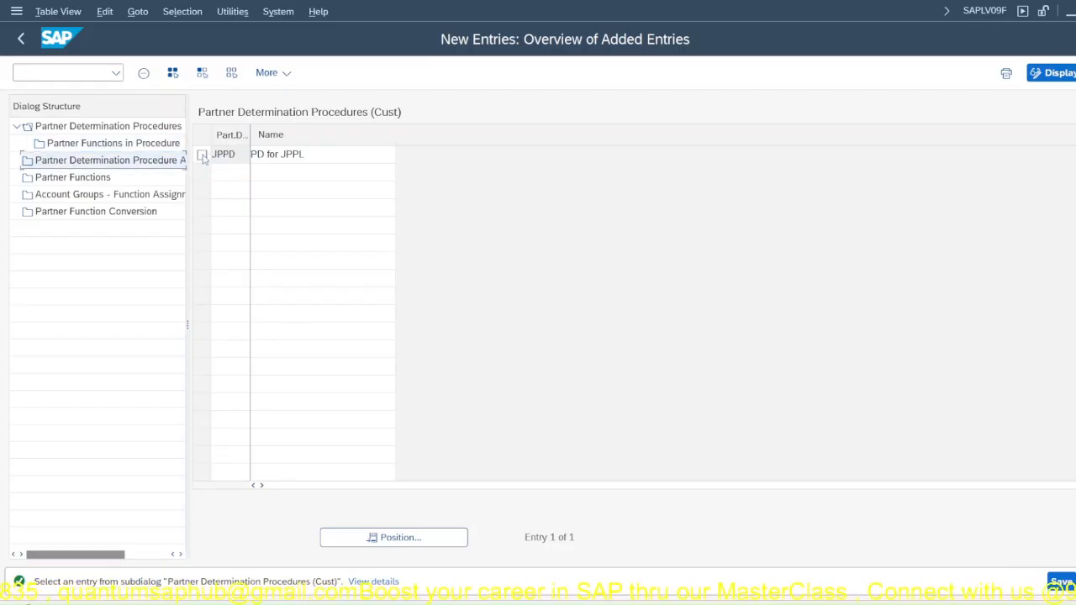
pyautogui.click(203, 159)
pyautogui.doubleClick(115, 145)
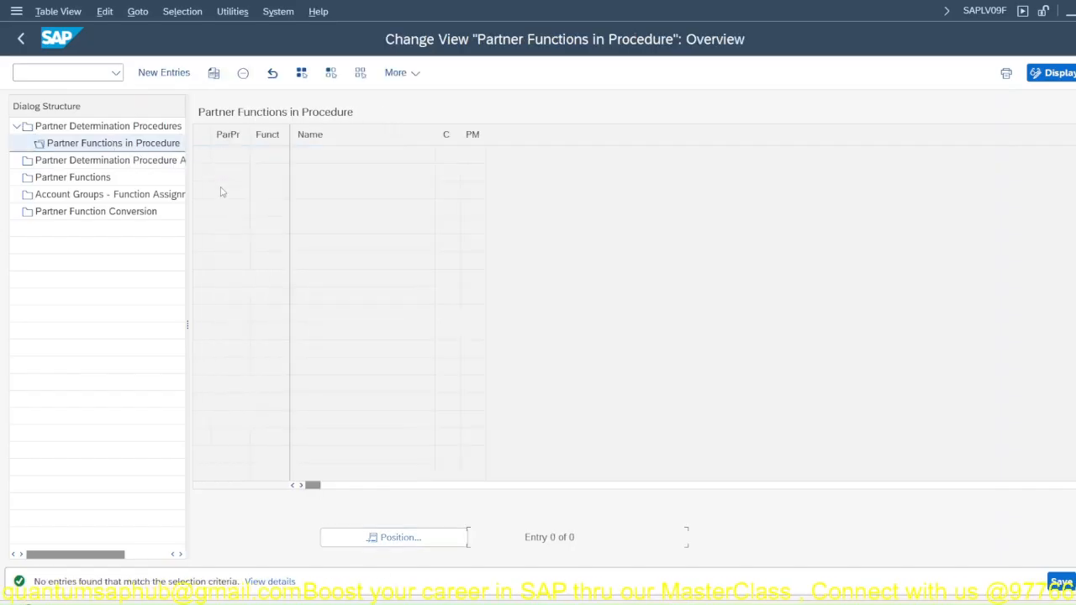
# Step: Add the partner functions SP, SH, BP and PY as new entries of procedure JPPD
pyautogui.click(187, 79)
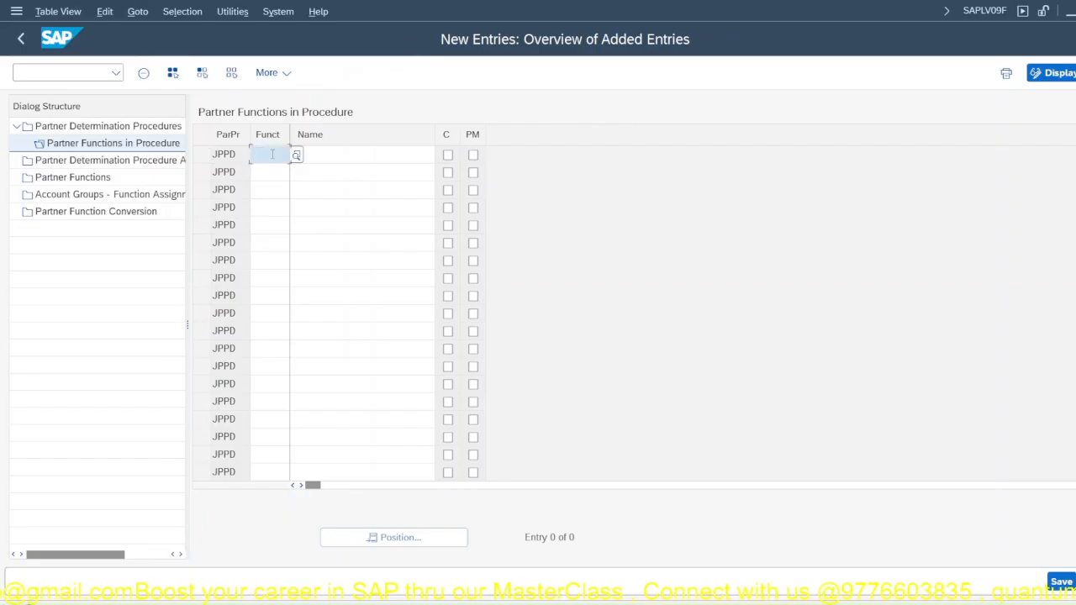
pyautogui.write('SP')
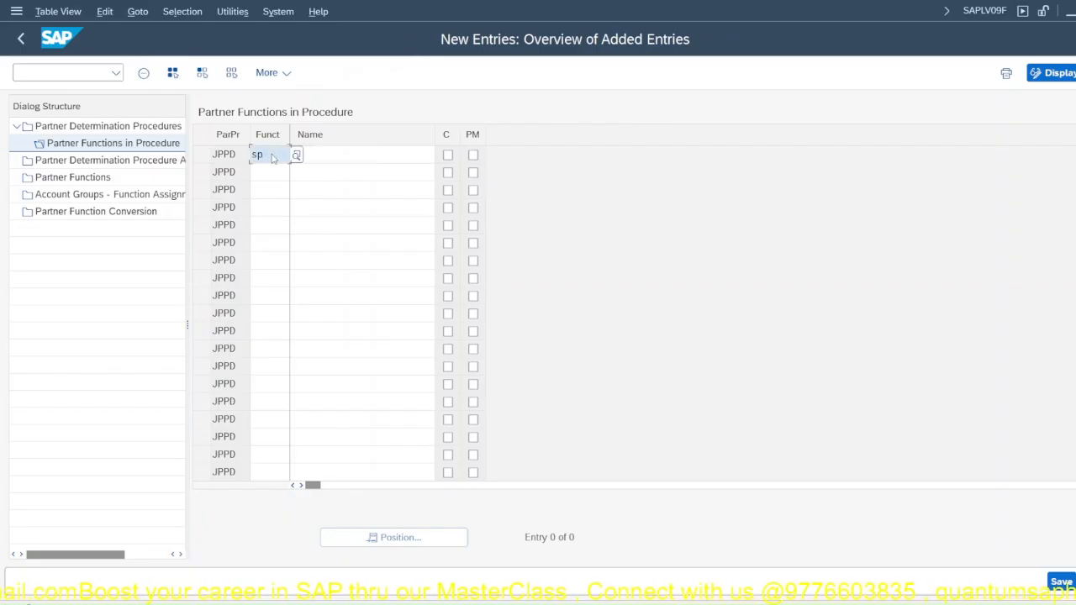
pyautogui.press('Return')
pyautogui.click(277, 171)
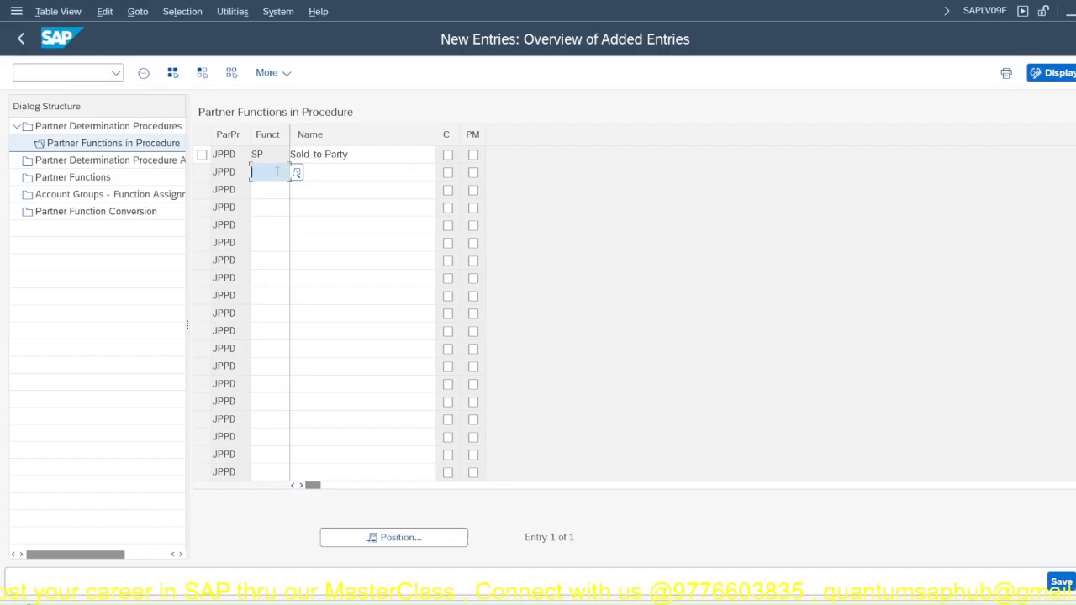
pyautogui.write('SH')
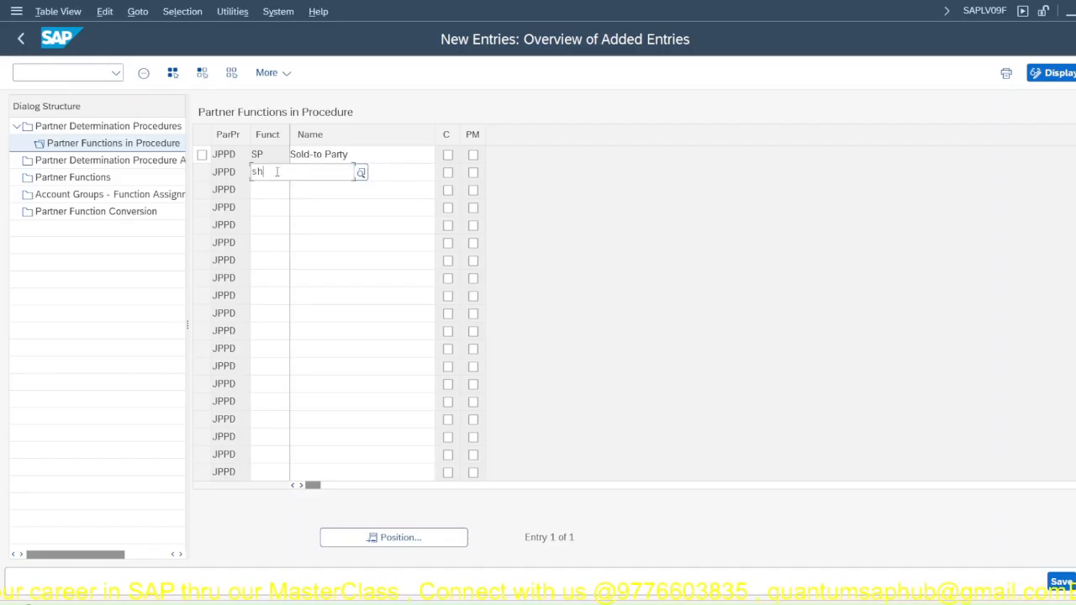
pyautogui.press('Return')
pyautogui.click(273, 193)
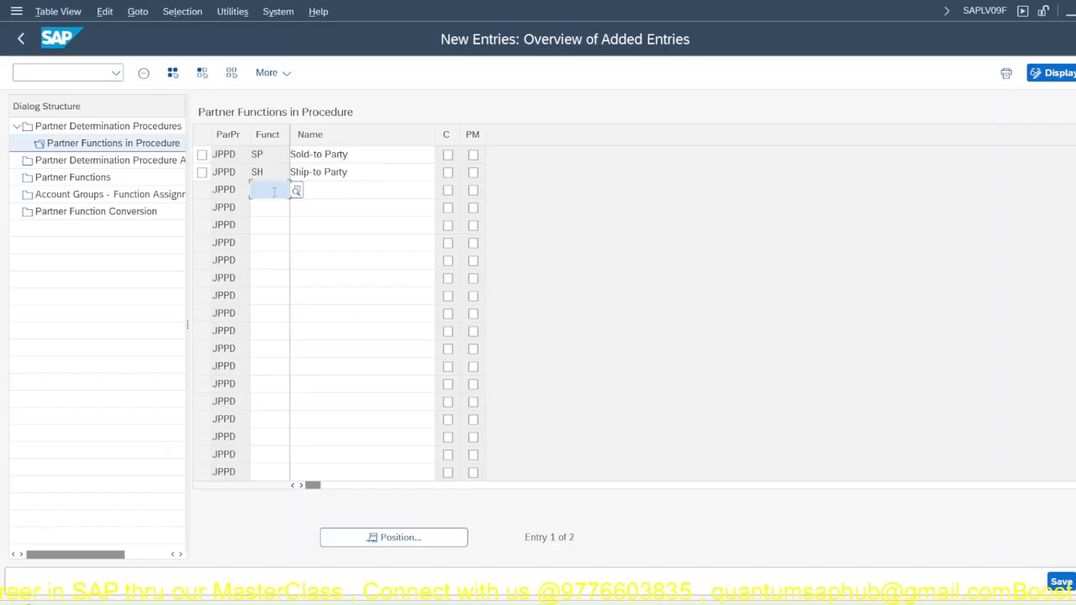
pyautogui.write('BP')
pyautogui.press('Return')
pyautogui.click(274, 208)
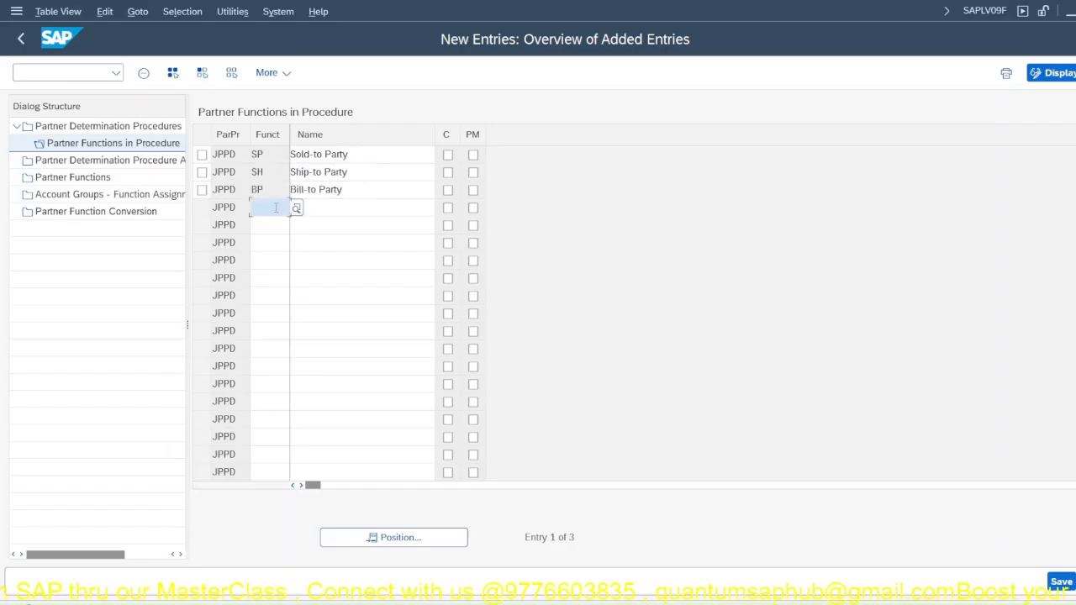
pyautogui.write('PY')
pyautogui.press('Return')
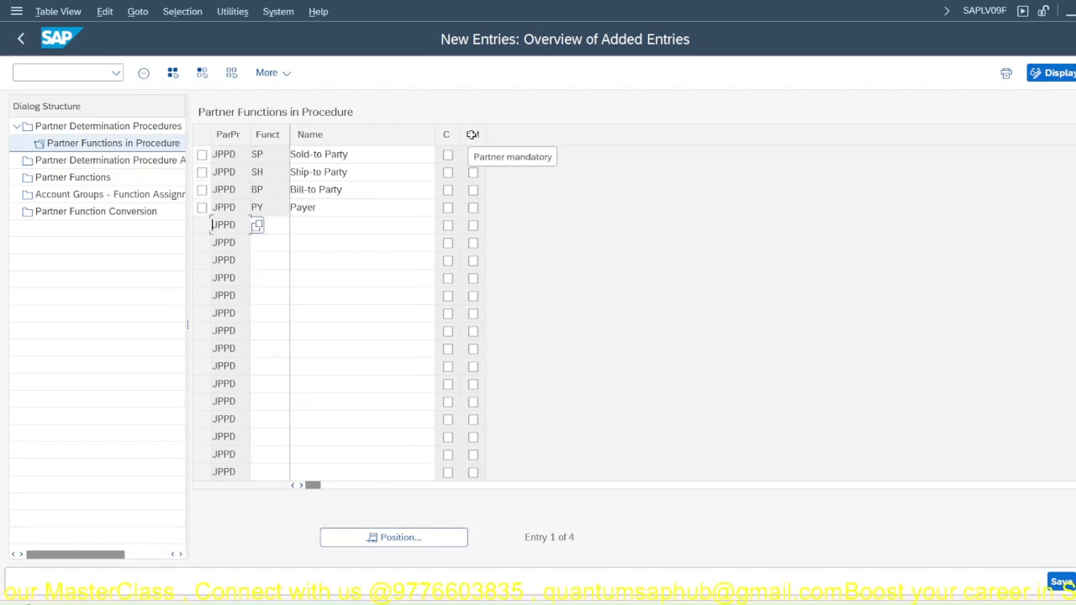
# Step: Mark only the sold-to party function as partner mandatory in procedure JPPD and save the entries
pyautogui.click(472, 207)
pyautogui.click(472, 190)
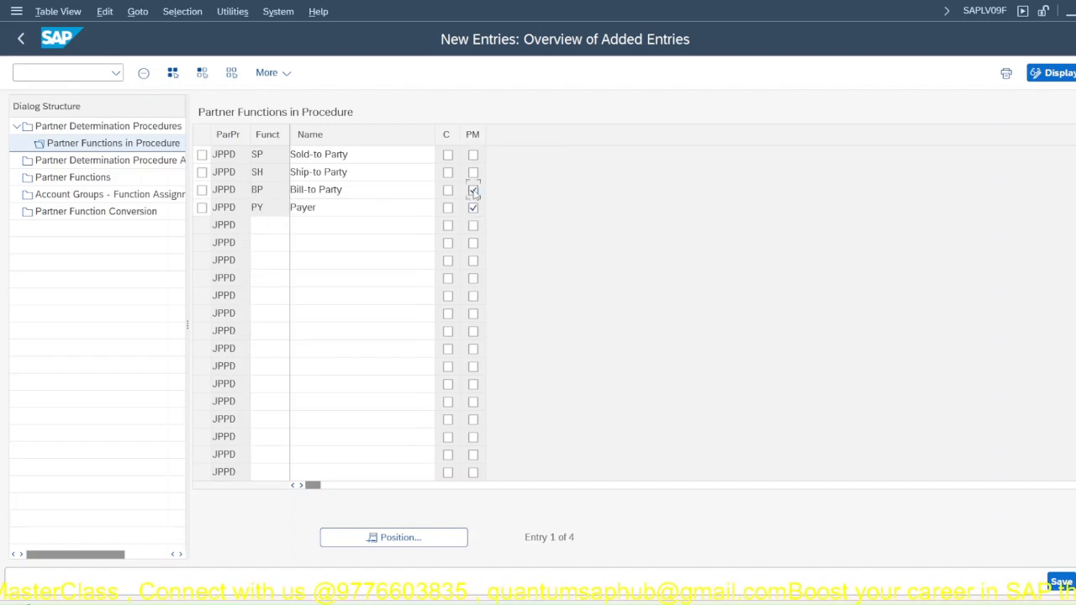
pyautogui.click(472, 172)
pyautogui.click(472, 154)
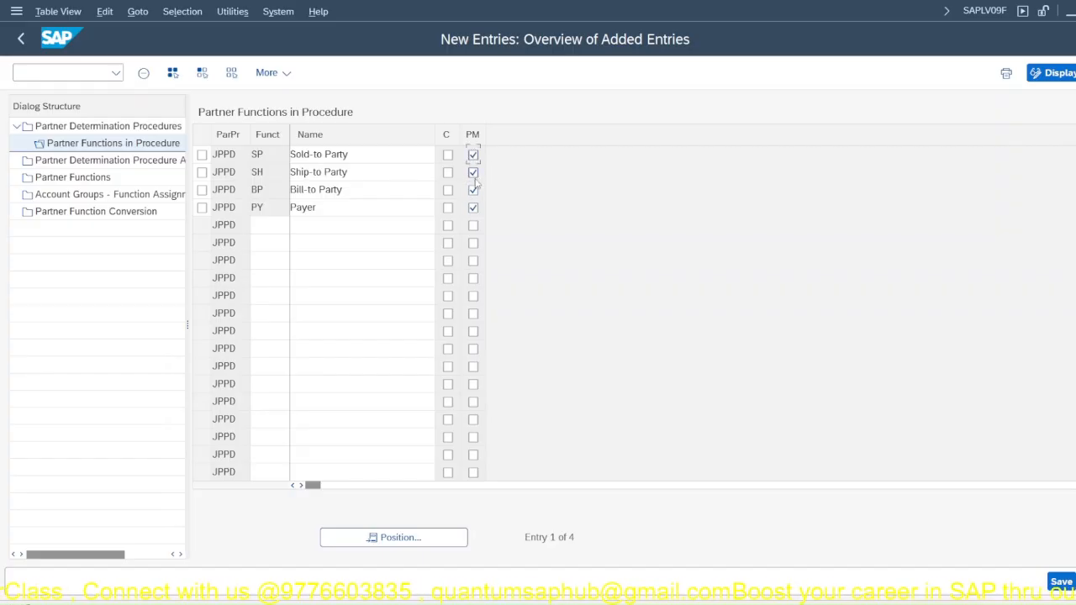
pyautogui.click(473, 190)
pyautogui.click(472, 208)
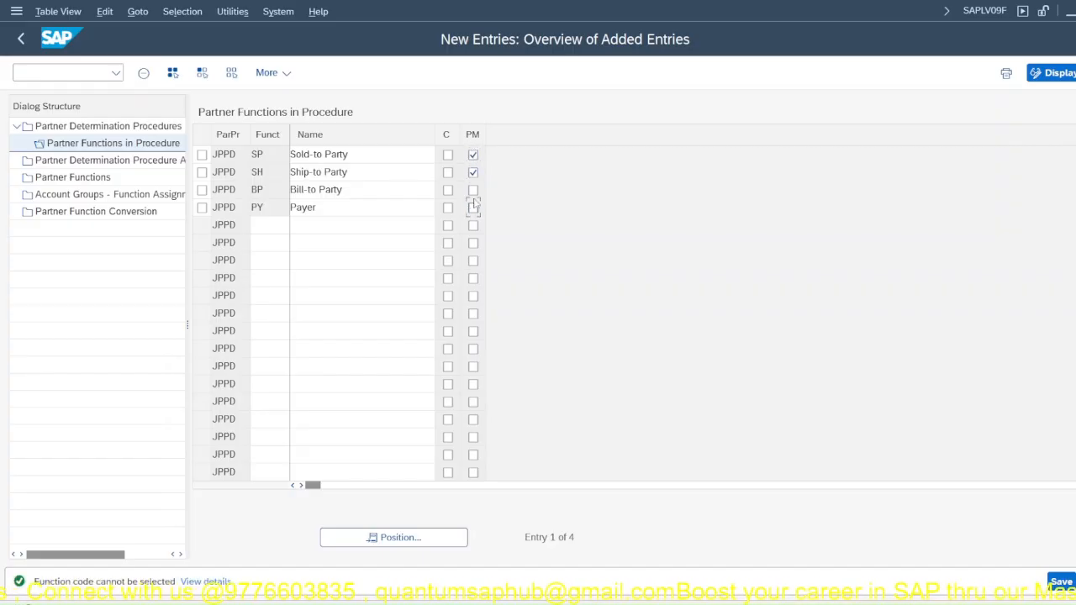
pyautogui.click(472, 172)
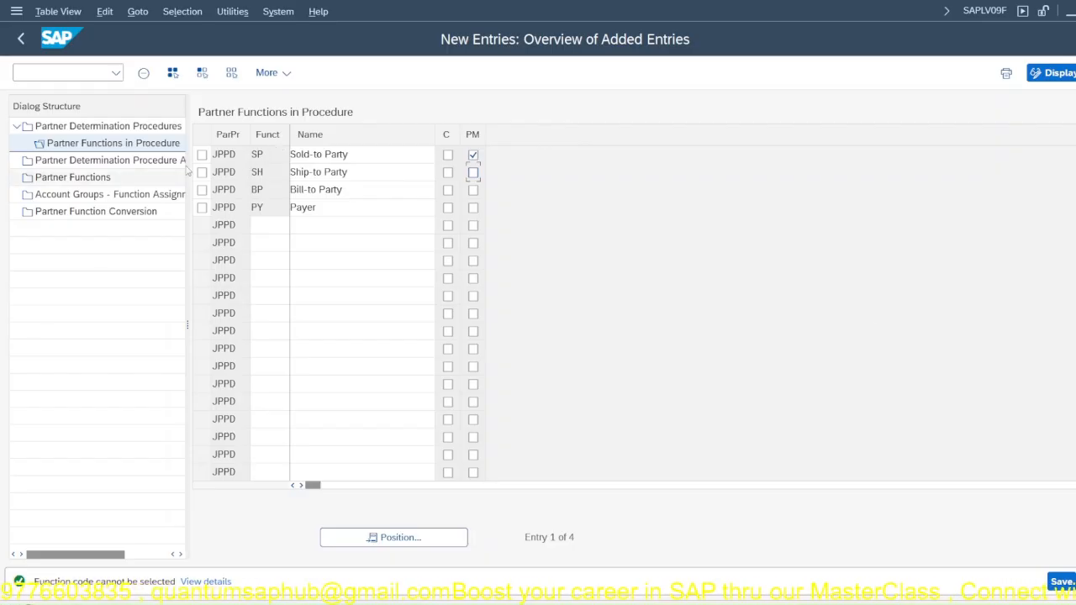
pyautogui.click(1061, 582)
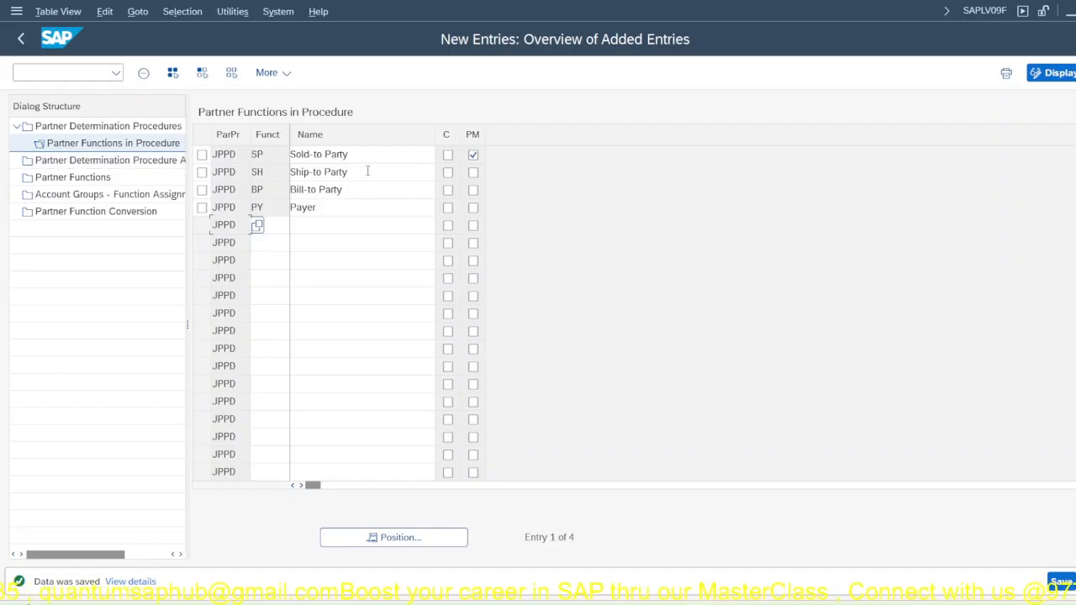
# Step: In the partner determination procedure assignment, go to account group JP01 and select its row
pyautogui.doubleClick(97, 162)
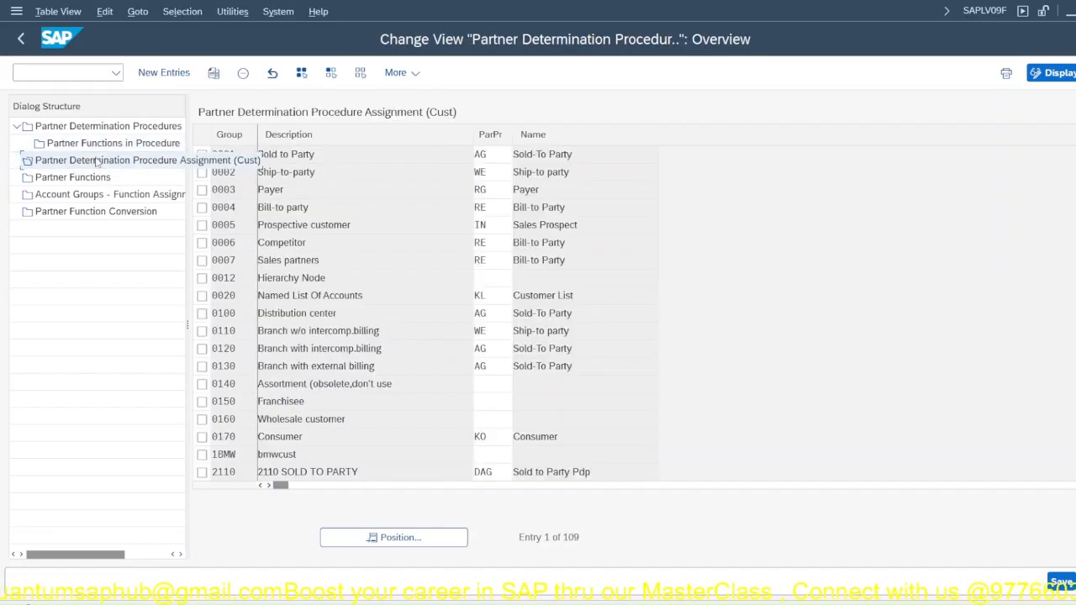
pyautogui.click(404, 539)
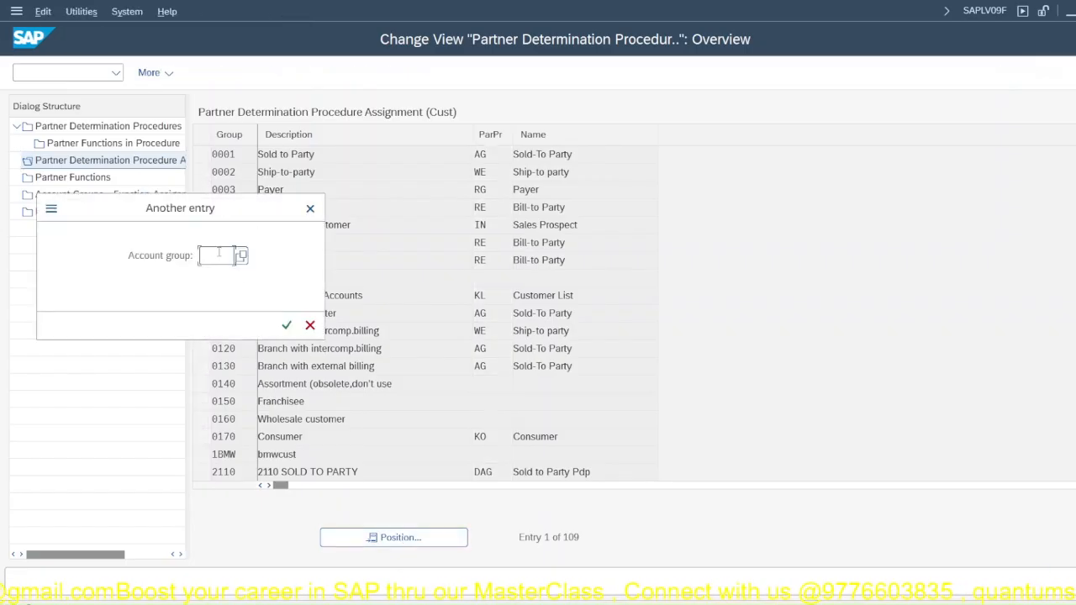
pyautogui.write('jp')
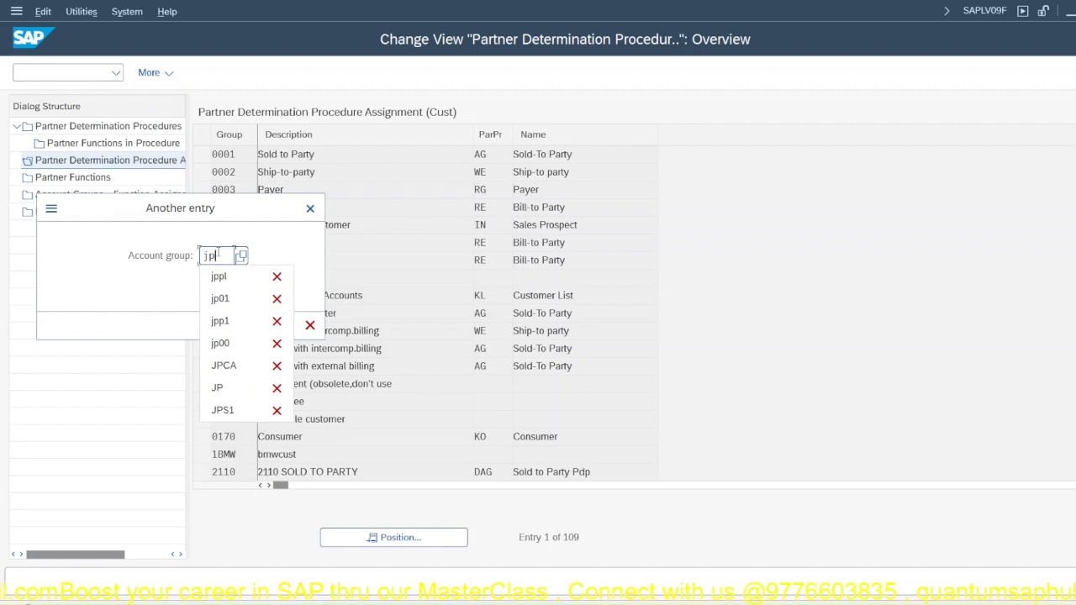
pyautogui.write('01')
pyautogui.press('Return')
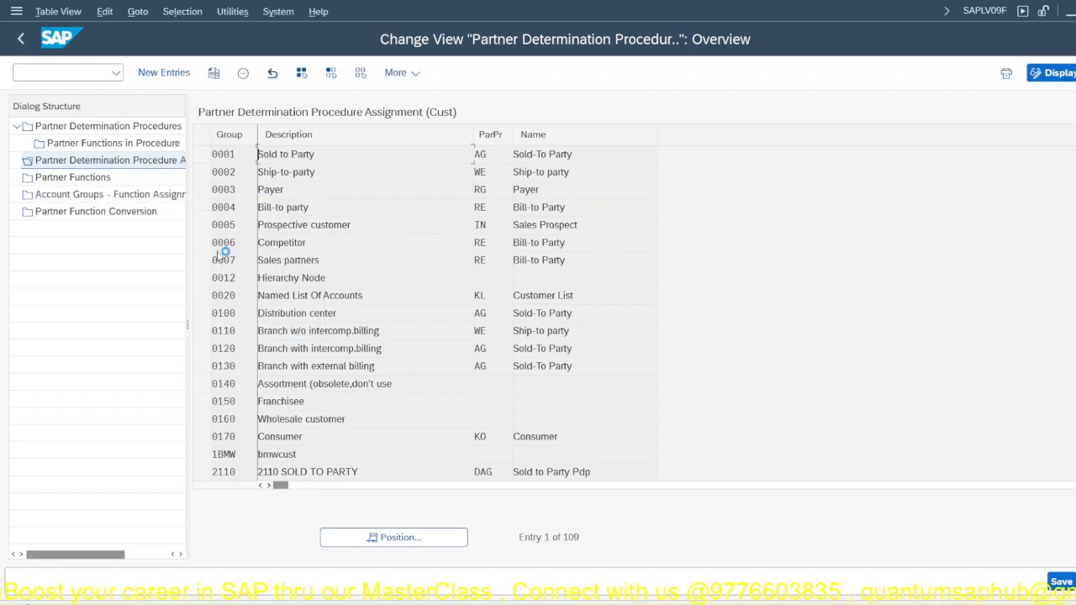
pyautogui.click(202, 155)
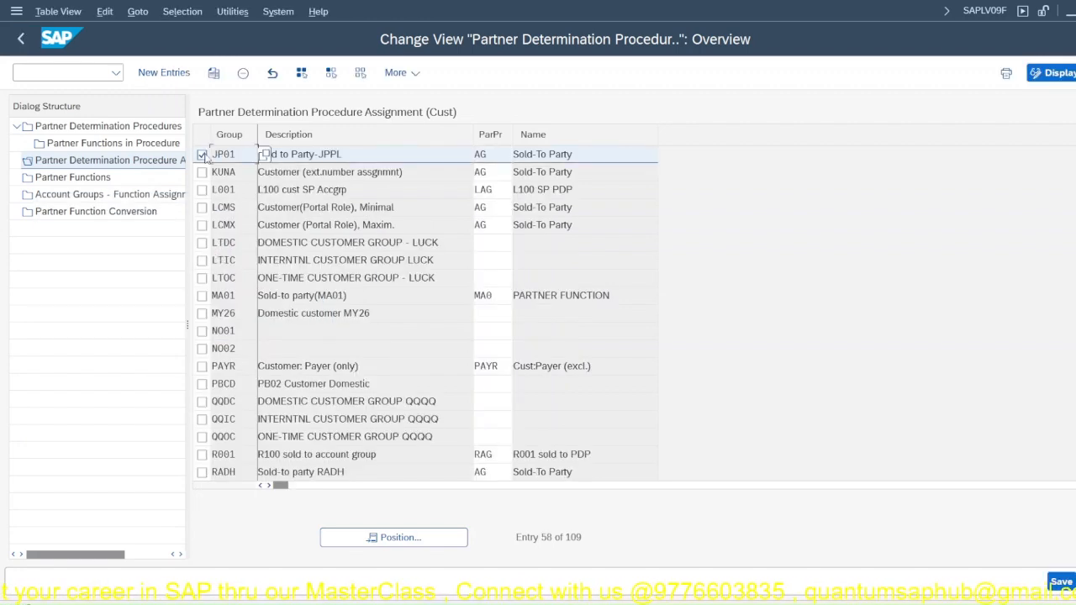
# Step: Assign partner determination procedure JPPD to account group JP01
pyautogui.doubleClick(494, 158)
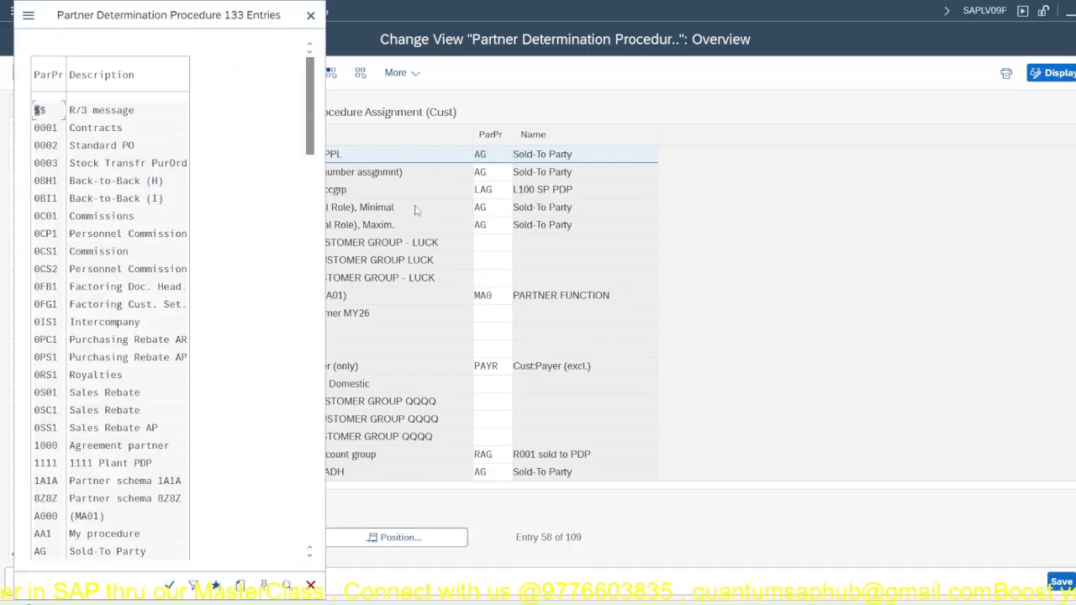
pyautogui.click(519, 156)
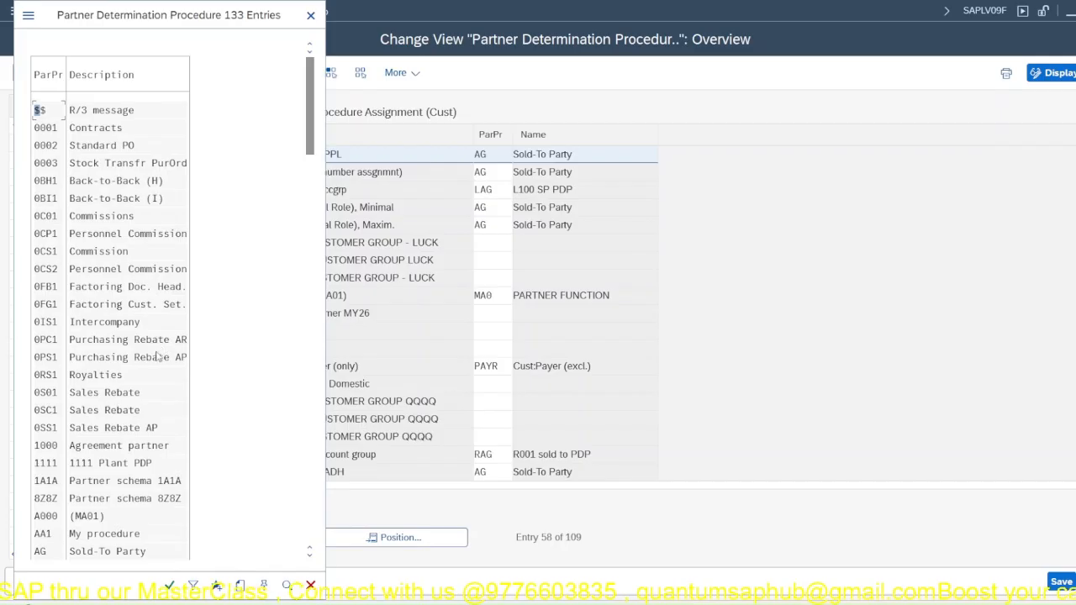
pyautogui.scroll(-5, 112, 425)
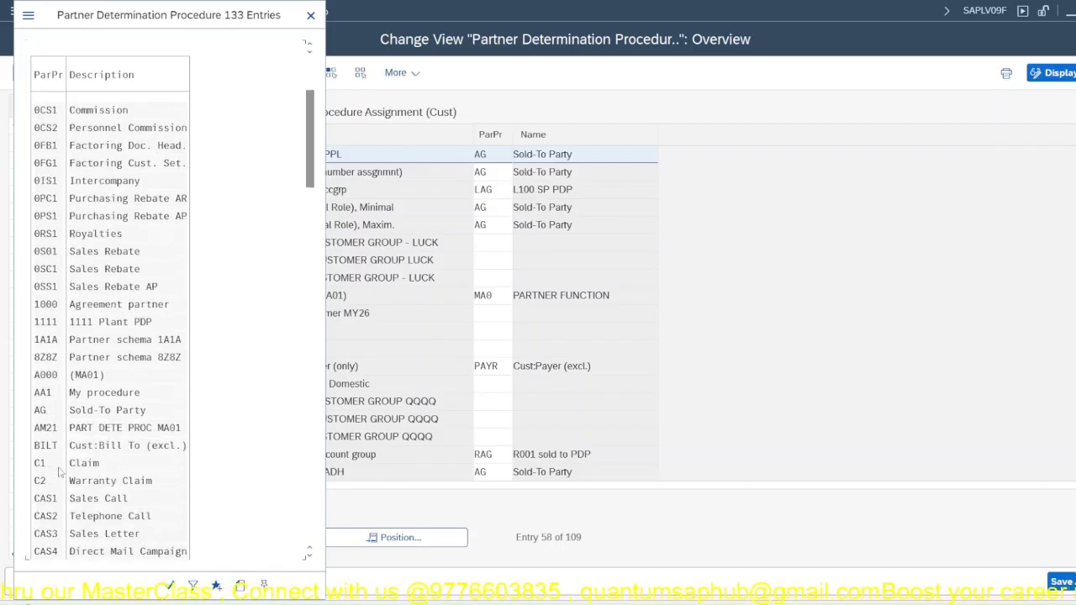
pyautogui.scroll(-1, 59, 475)
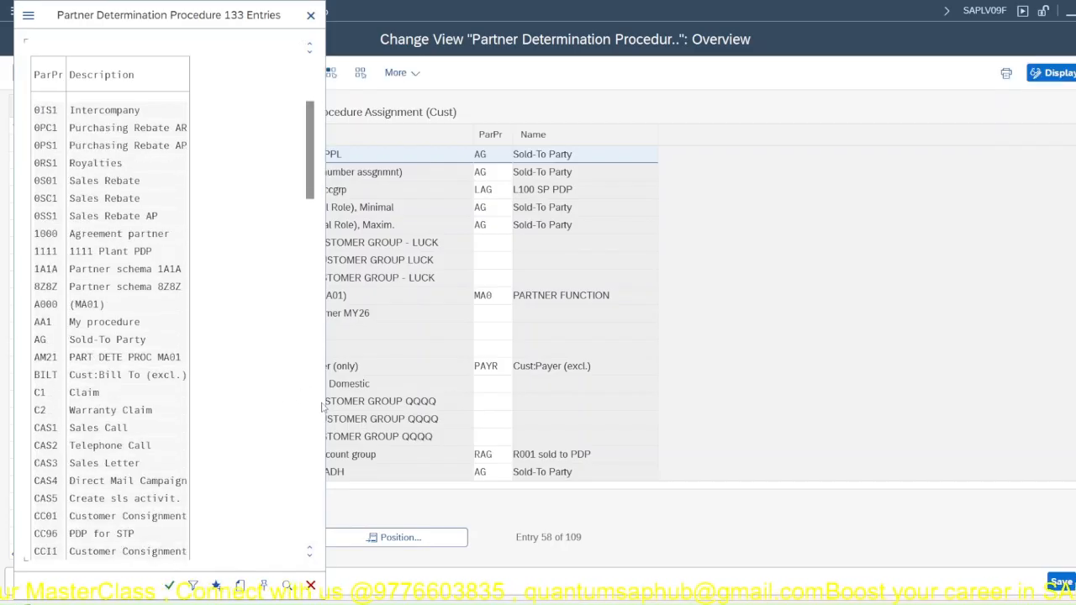
pyautogui.moveTo(311, 178); pyautogui.dragTo(320, 343)
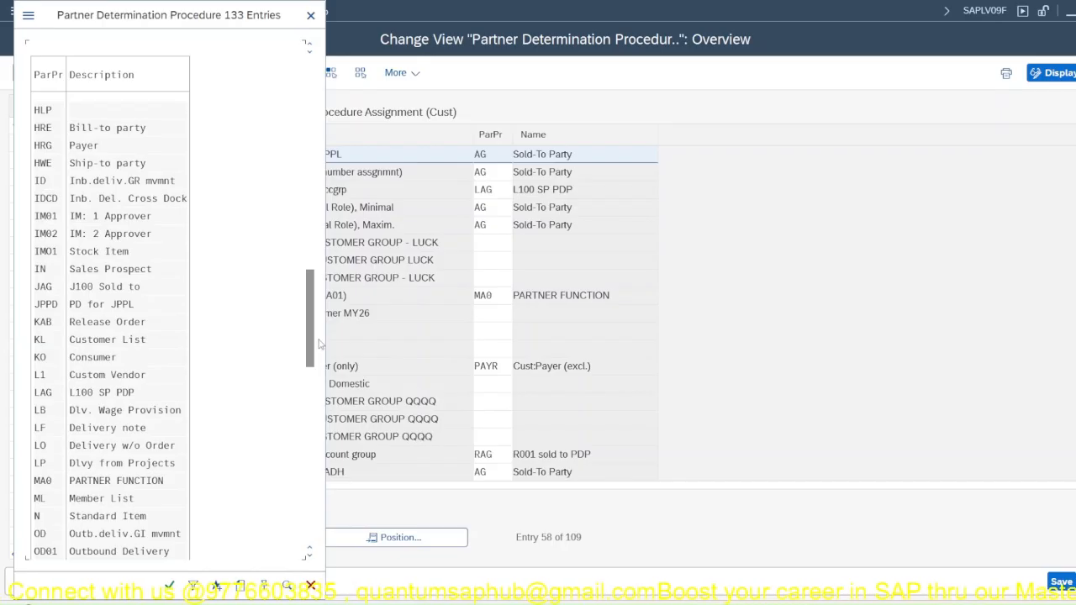
pyautogui.click(134, 306)
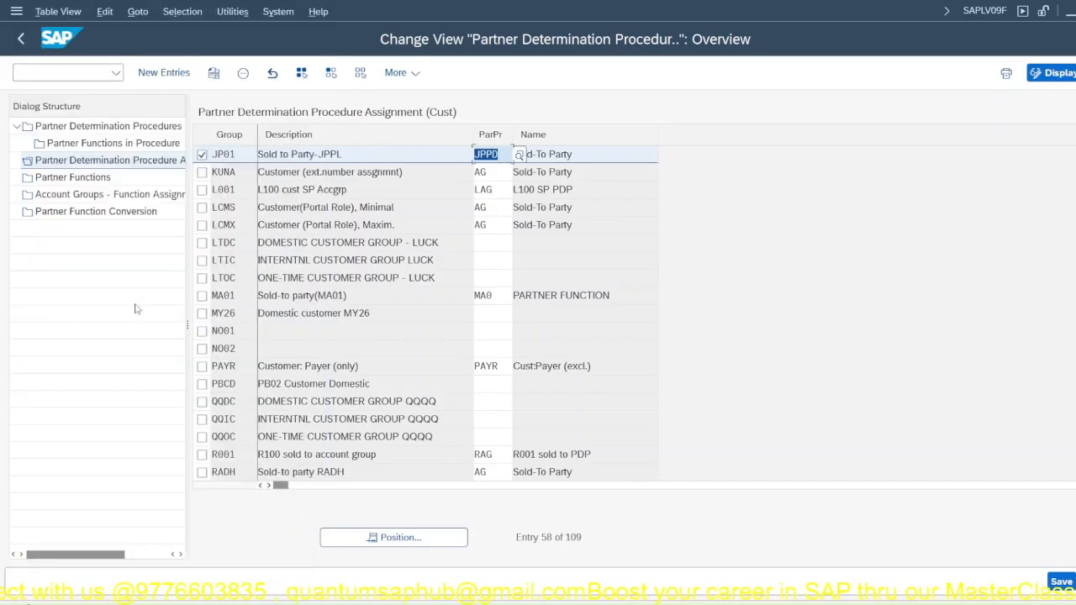
# Step: Look through the partner functions and the account group function assignments, checking which account groups are assigned to the sold-to party function
pyautogui.click(74, 178)
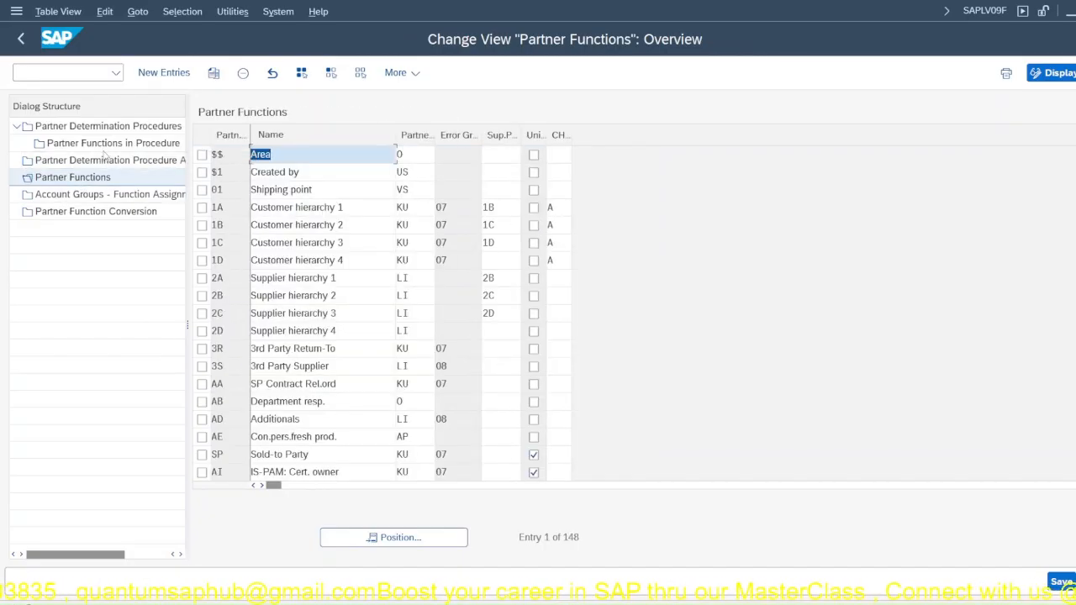
pyautogui.click(28, 194)
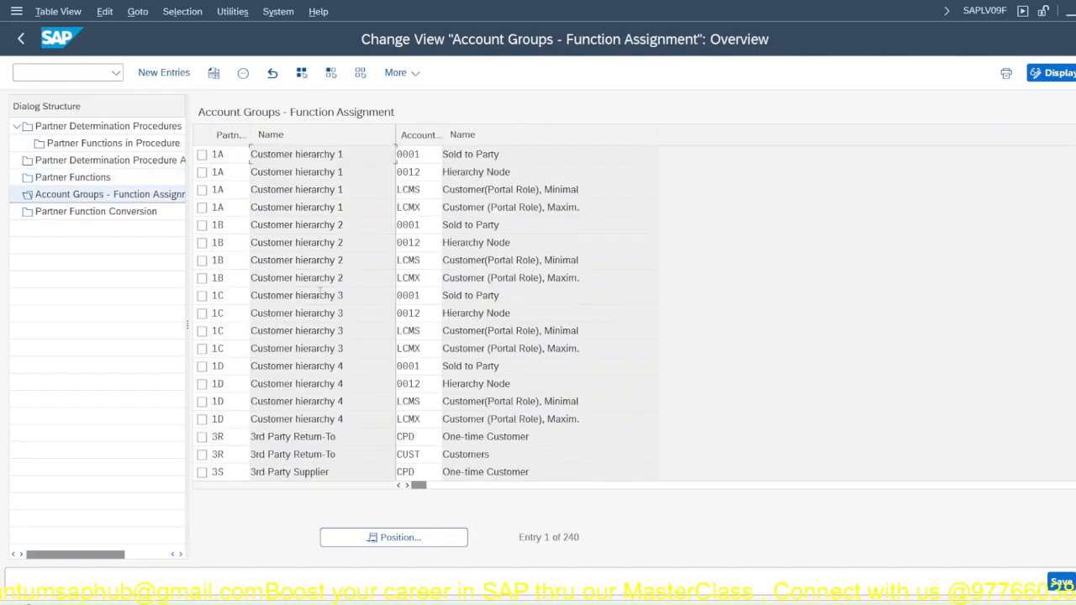
pyautogui.scroll(-10, 304, 368)
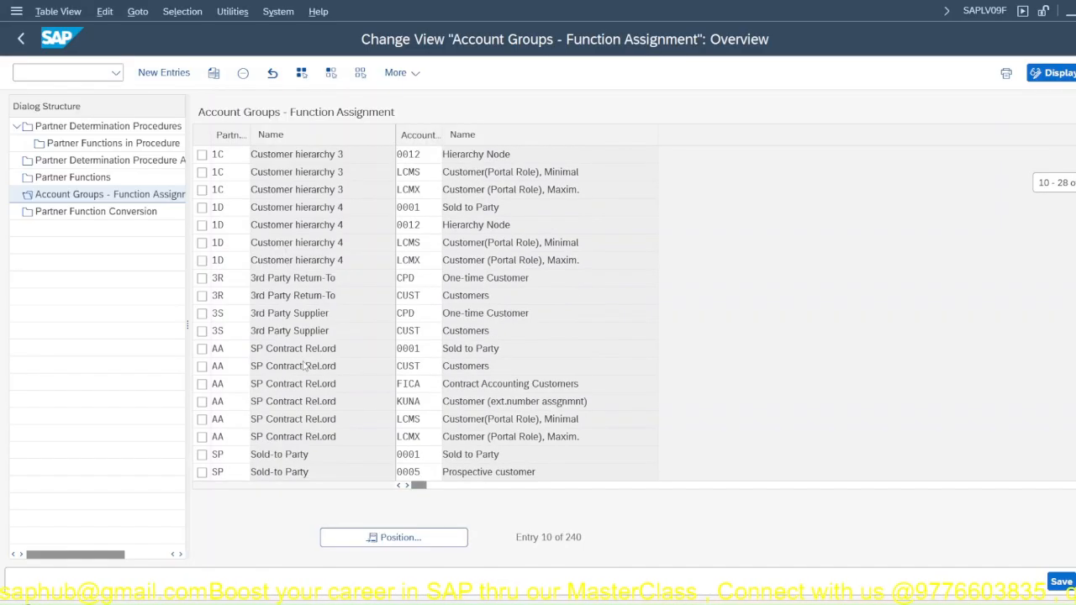
pyautogui.scroll(-2, 304, 362)
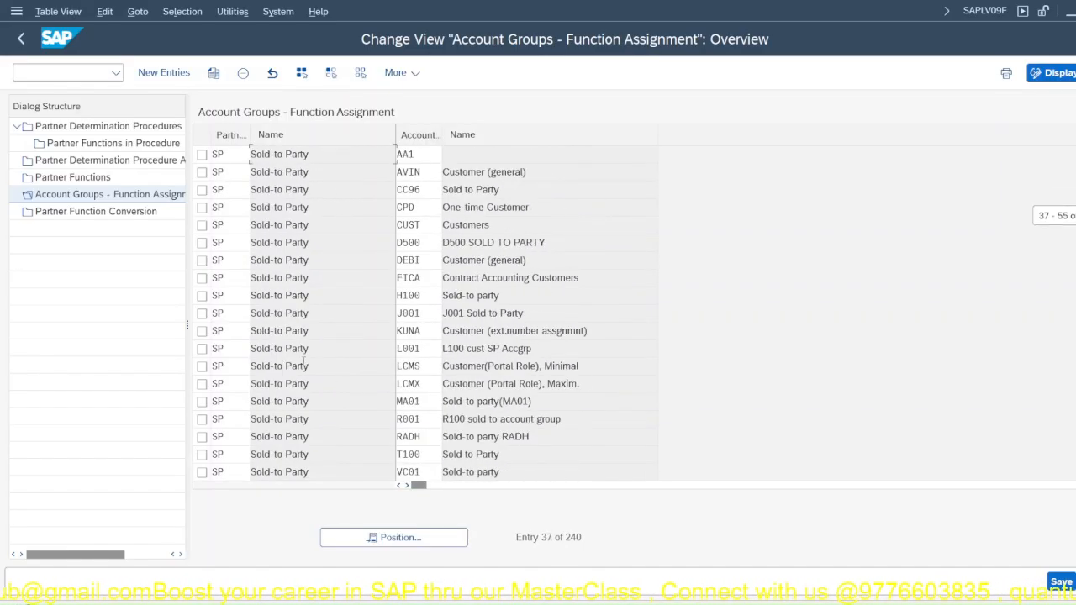
pyautogui.scroll(-4, 305, 367)
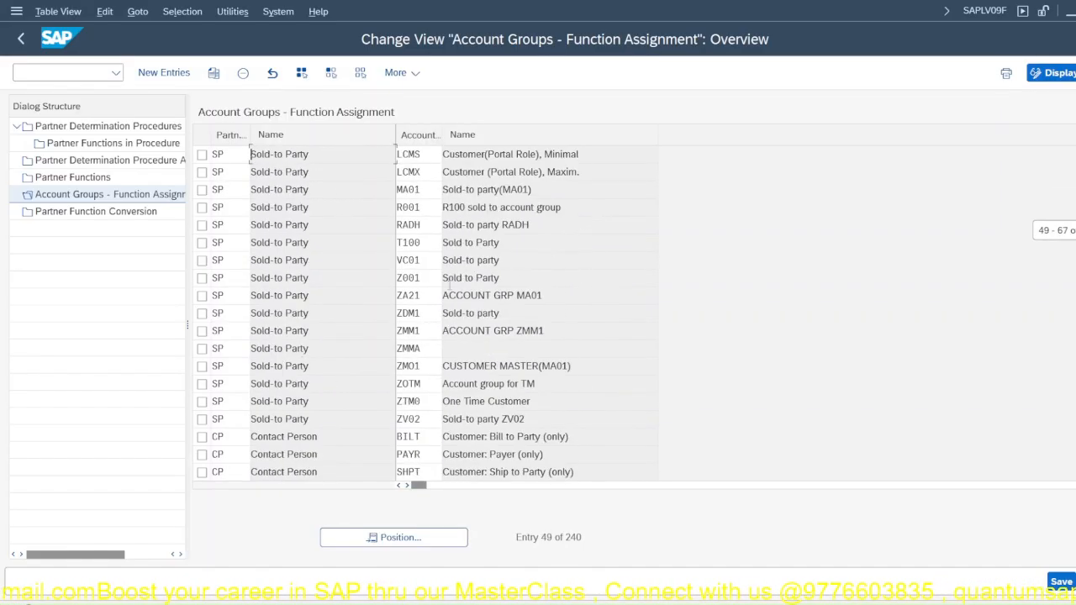
pyautogui.scroll(-2, 412, 348)
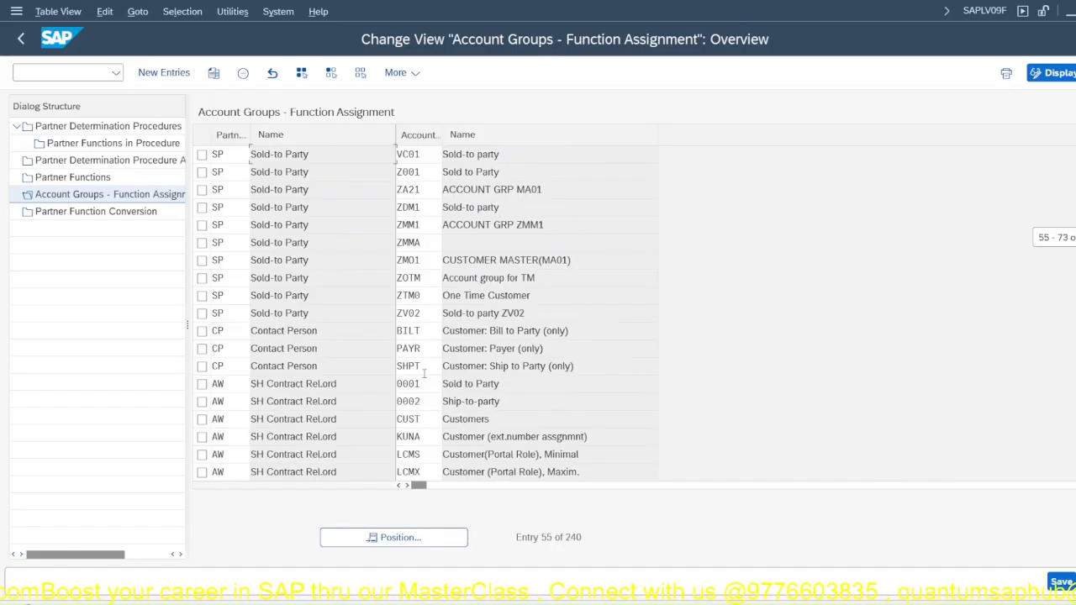
pyautogui.scroll(-5, 419, 348)
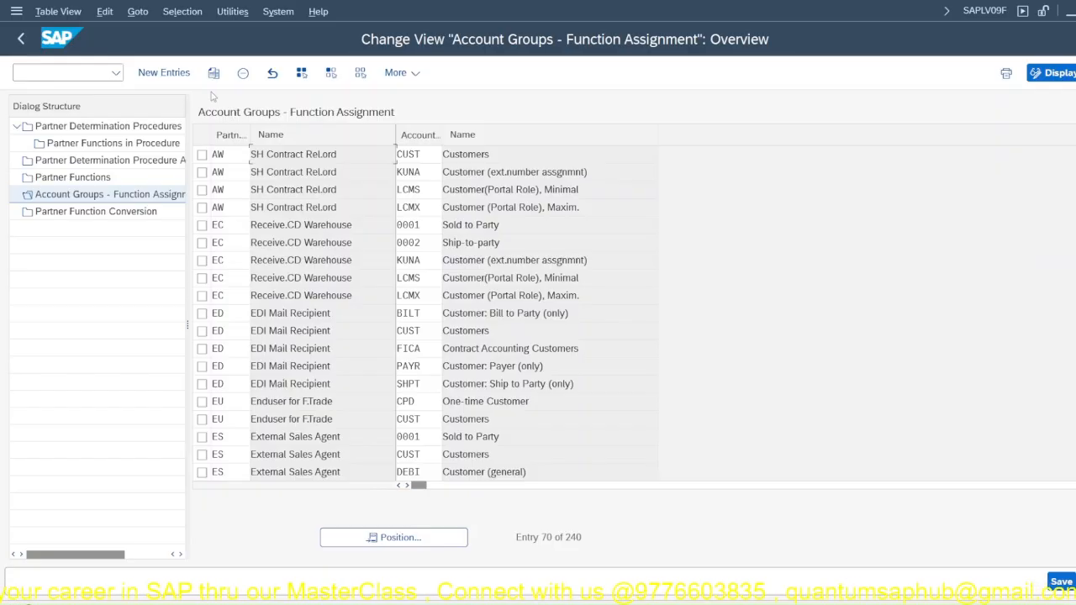
# Step: Add a new account group function assignment linking partner function SP to account group JP01
pyautogui.click(164, 74)
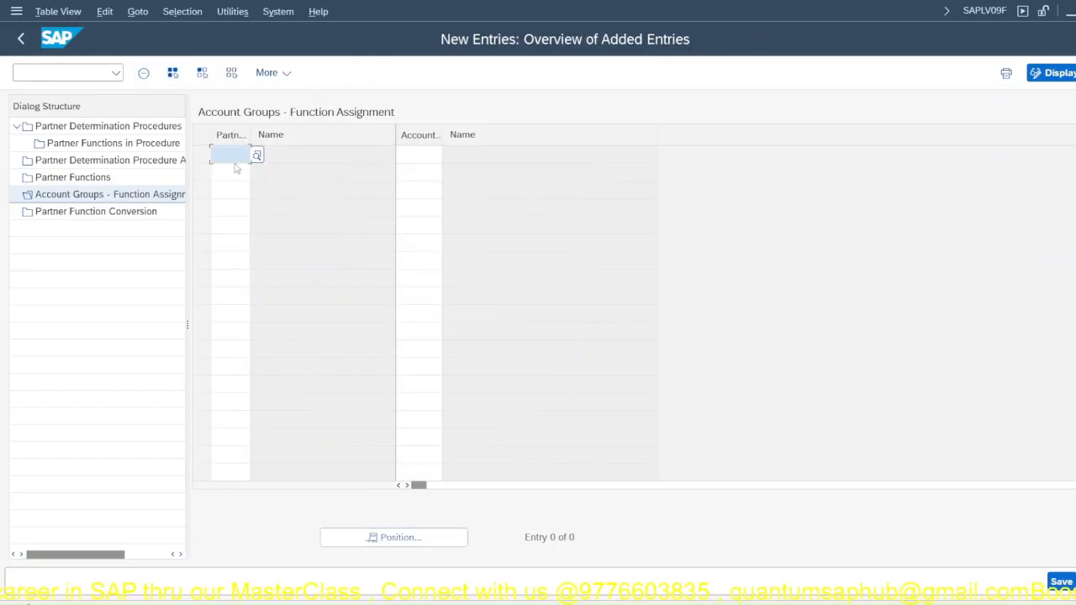
pyautogui.write('sp')
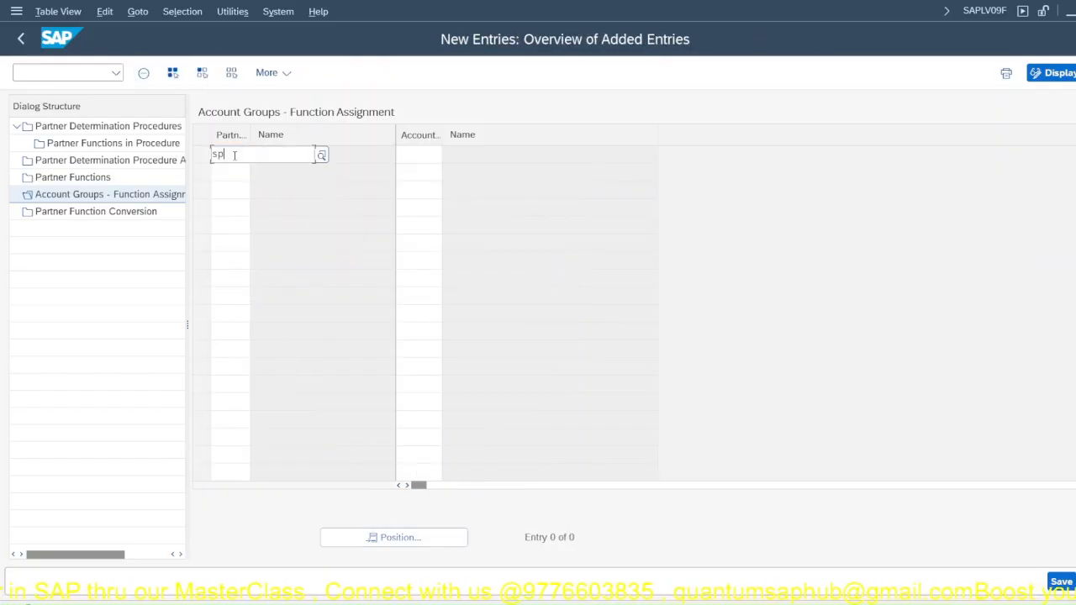
pyautogui.press('Down')
pyautogui.press('Down')
pyautogui.press('Down')
pyautogui.press('Down')
pyautogui.press('Return')
pyautogui.click(412, 158)
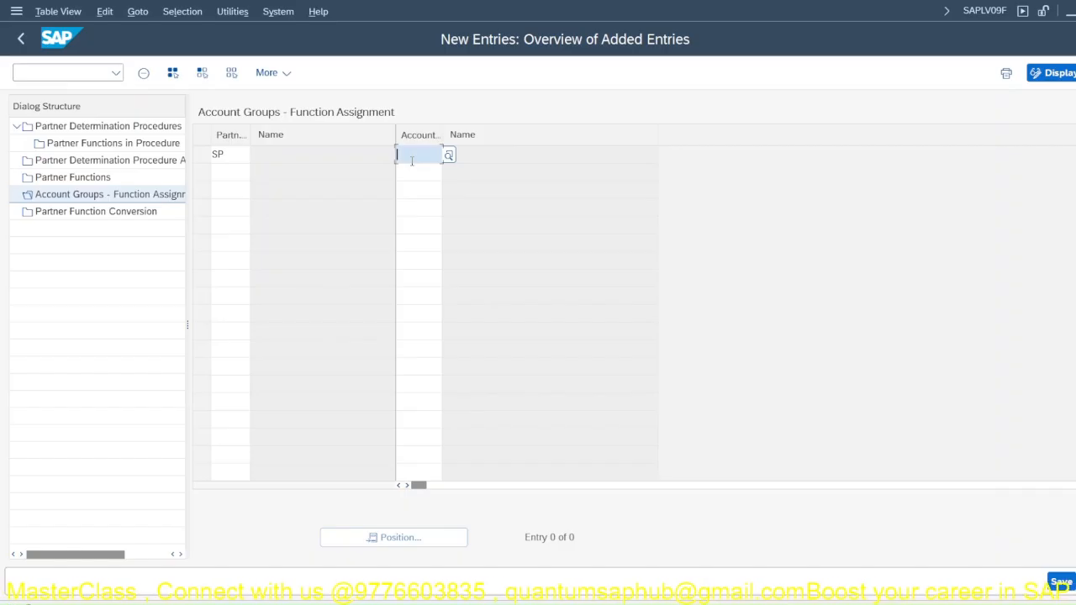
pyautogui.write('jp0')
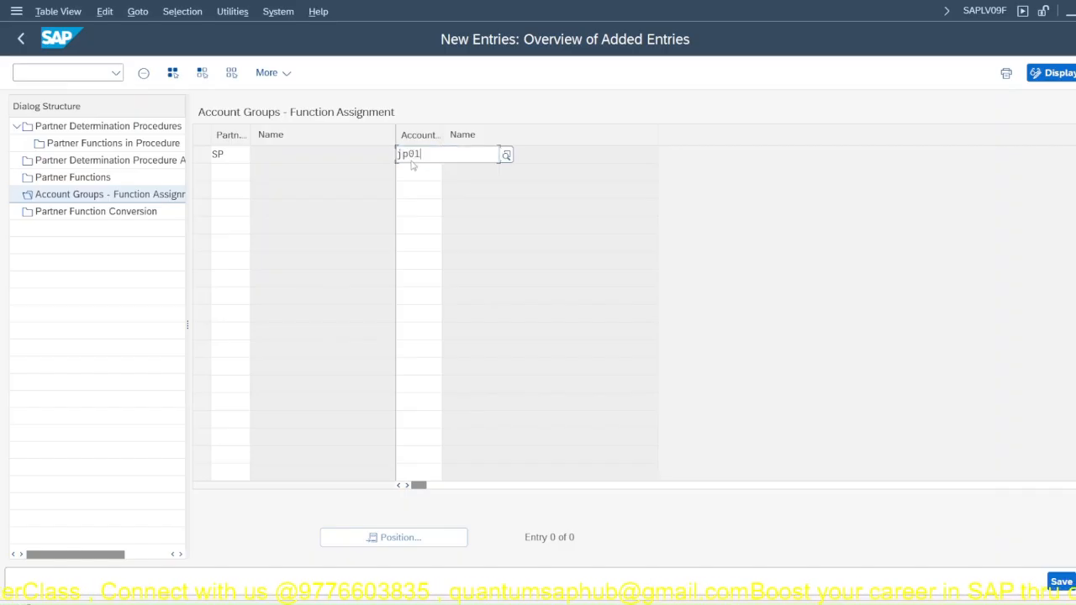
pyautogui.write('1')
pyautogui.press('Return')
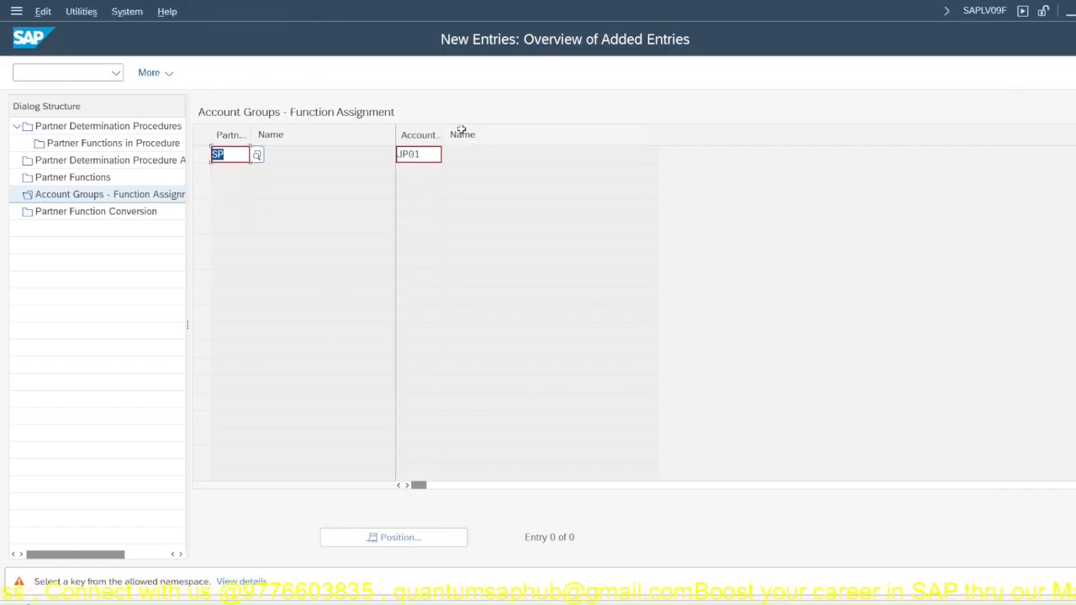
pyautogui.press('Return')
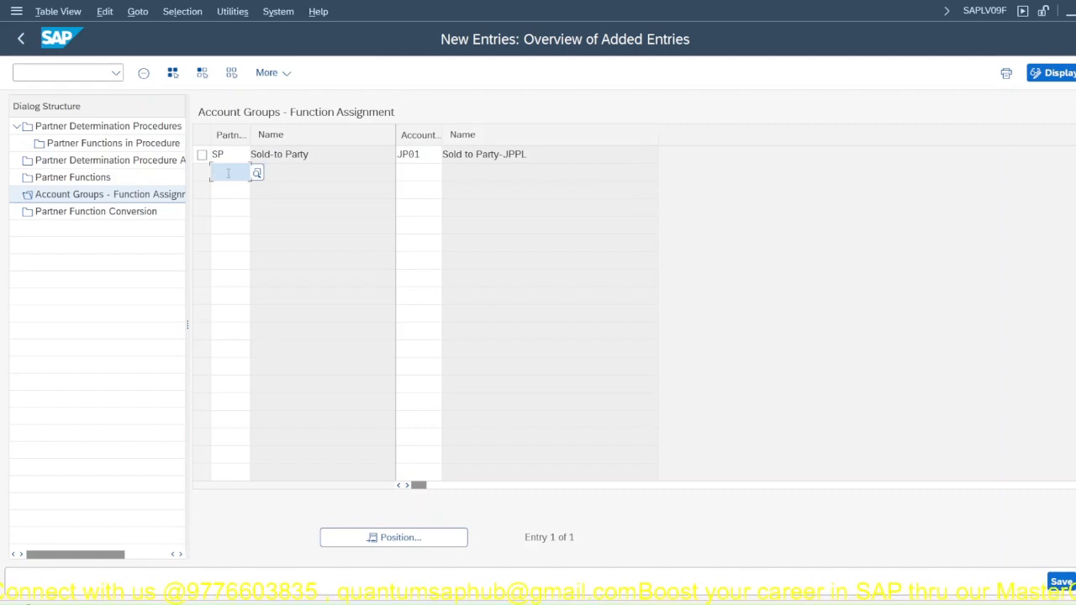
# Step: Add the partner functions SH, BP and PY as further new entries in the account group function assignment
pyautogui.write('SH')
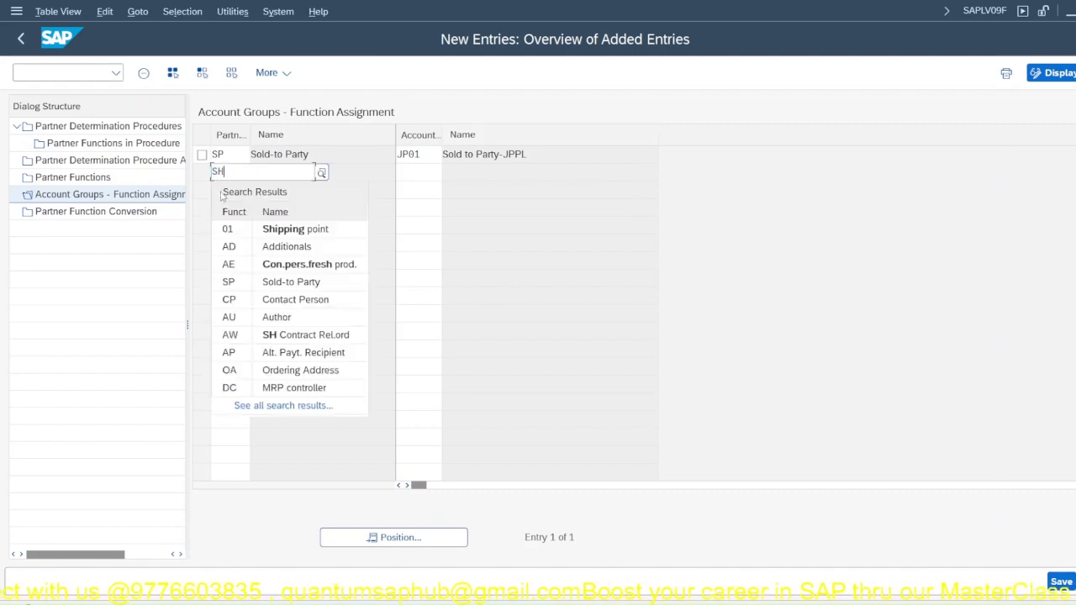
pyautogui.click(385, 244)
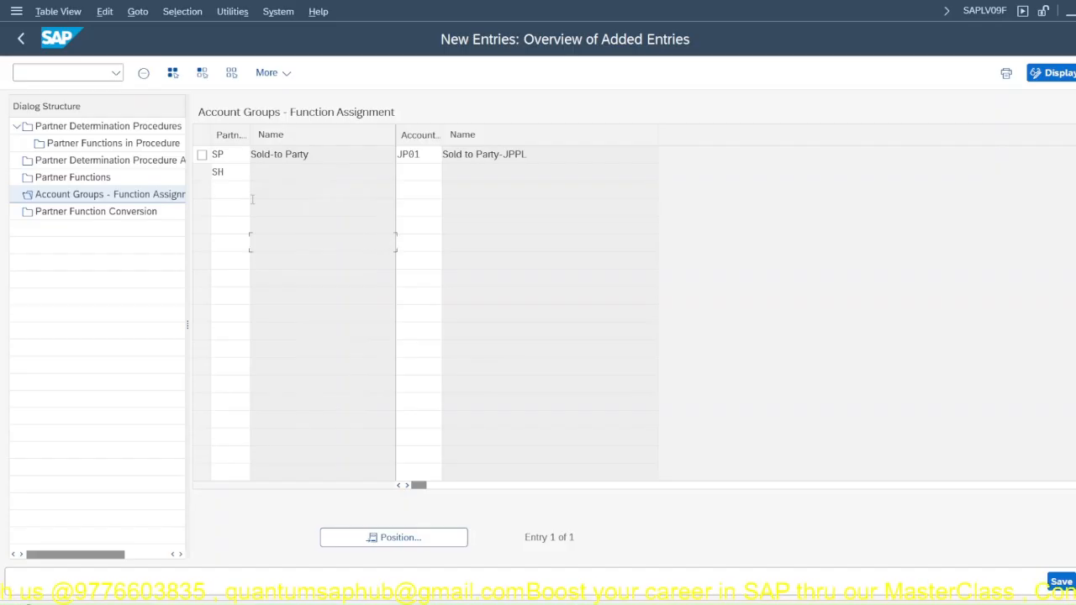
pyautogui.click(220, 194)
pyautogui.write('Bp')
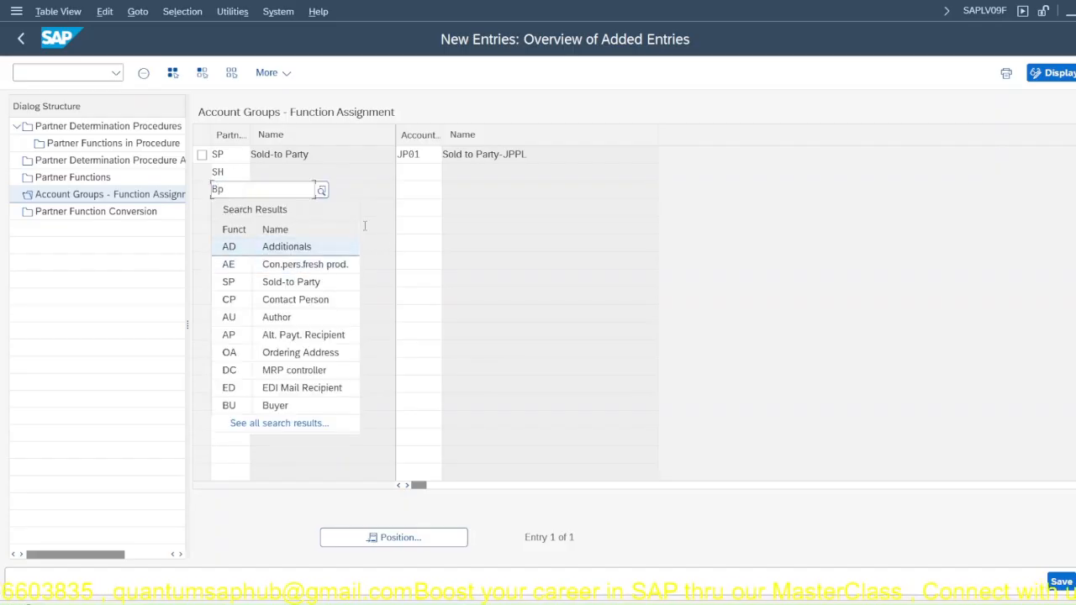
pyautogui.click(226, 204)
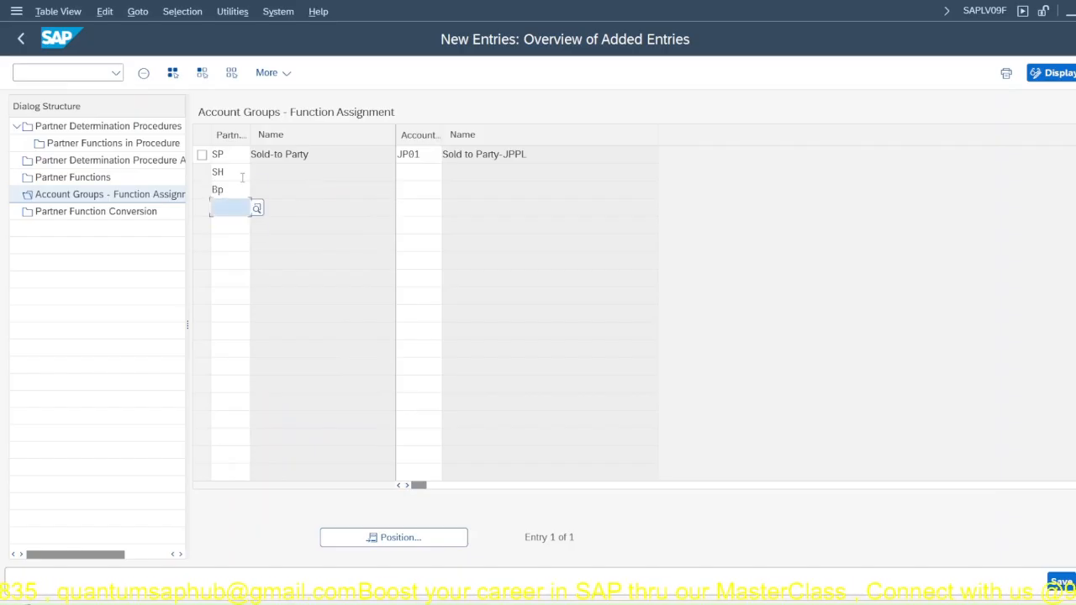
pyautogui.write('PY')
pyautogui.press('Return')
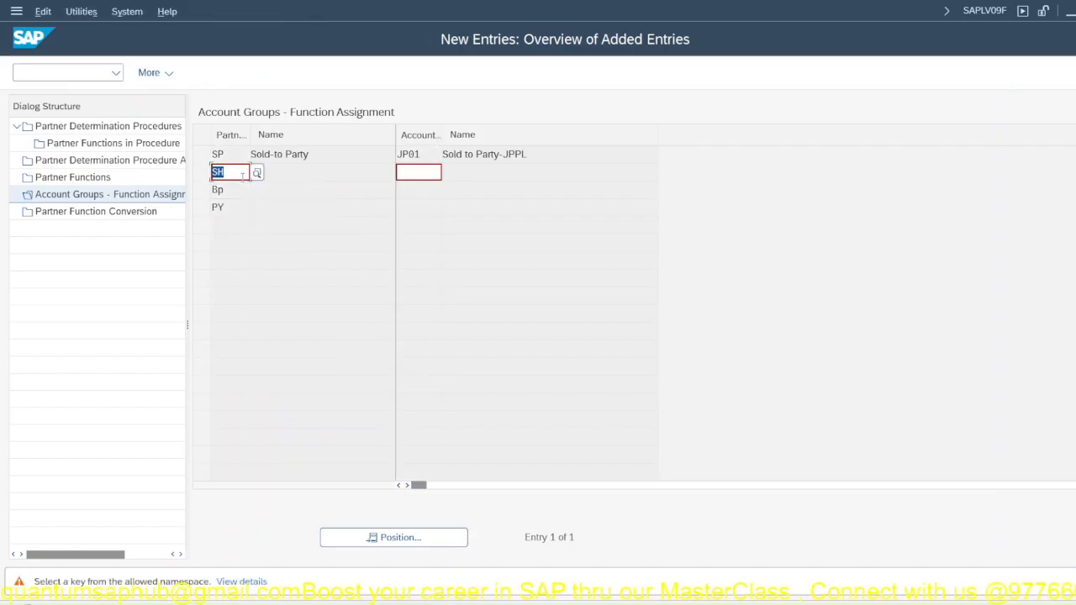
pyautogui.press('Return')
pyautogui.press('Return')
pyautogui.press('Return')
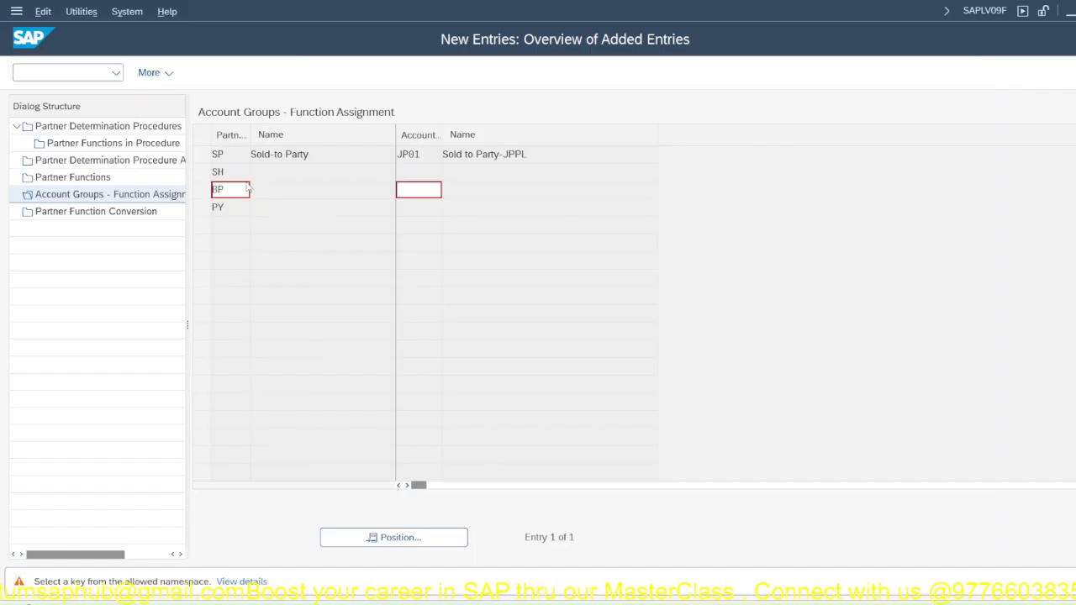
# Step: Assign account group JP01 to the ship-to party, bill-to party and payer functions and save the entries
pyautogui.click(414, 171)
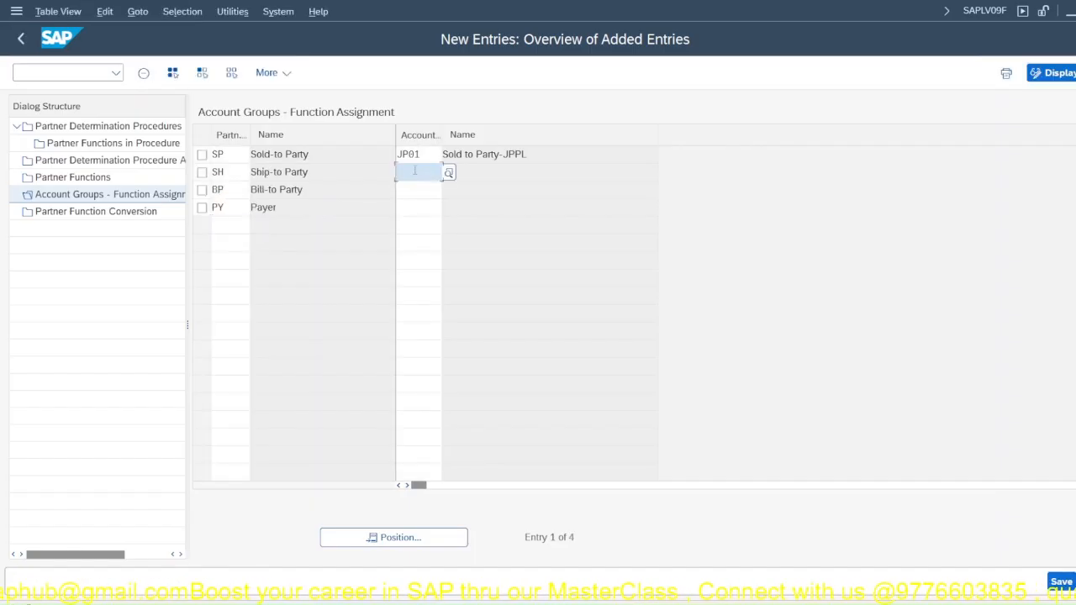
pyautogui.write('JP01')
pyautogui.press('Return')
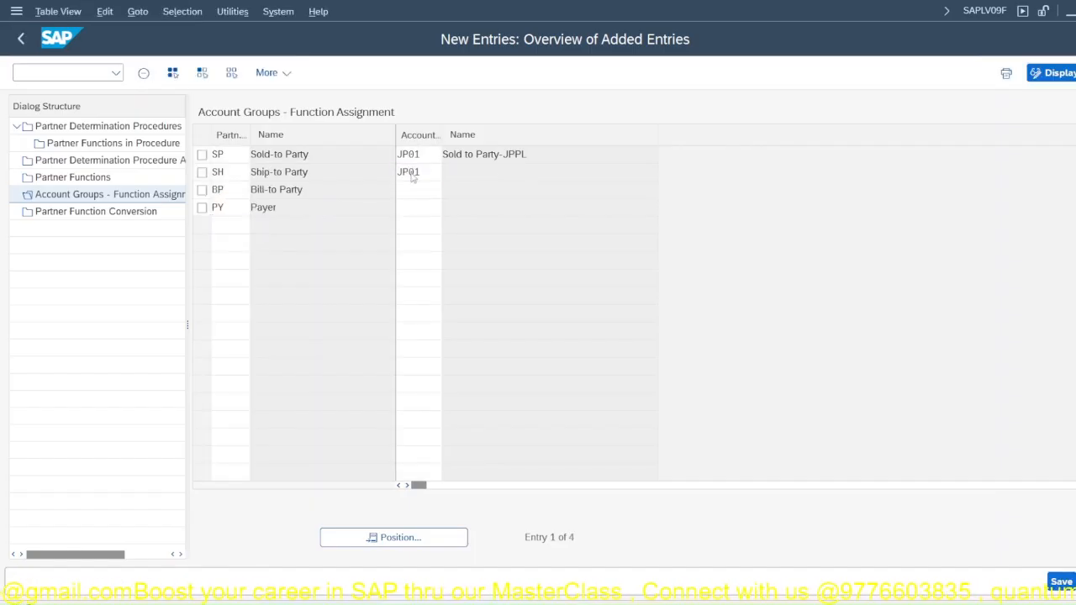
pyautogui.moveTo(422, 173); pyautogui.dragTo(316, 158)
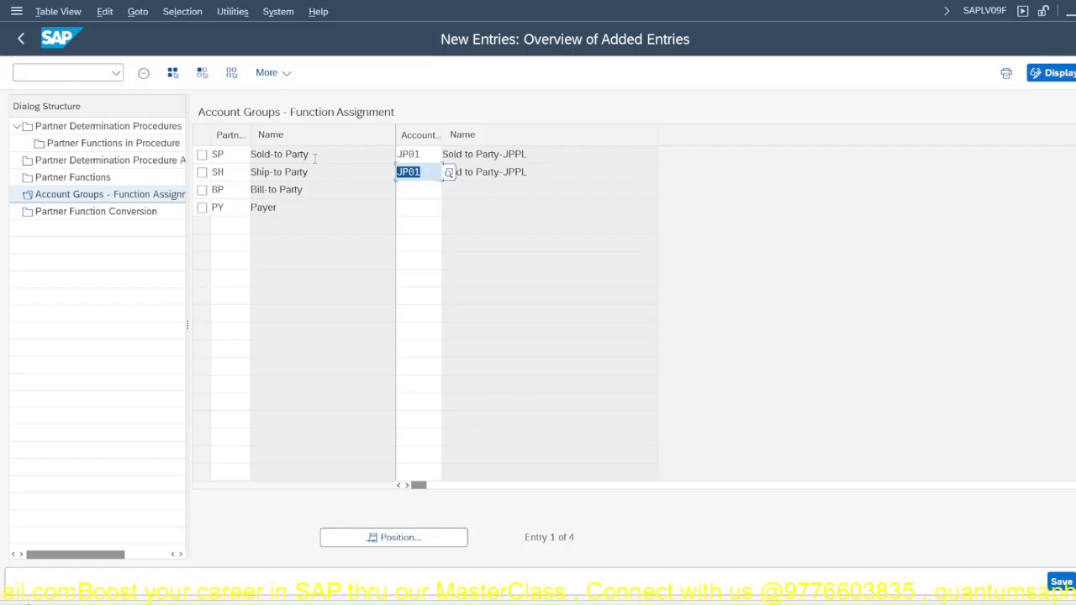
pyautogui.hotkey('ctrl', 'c')
pyautogui.click(432, 193)
pyautogui.hotkey('ctrl', 'v')
pyautogui.click(430, 206)
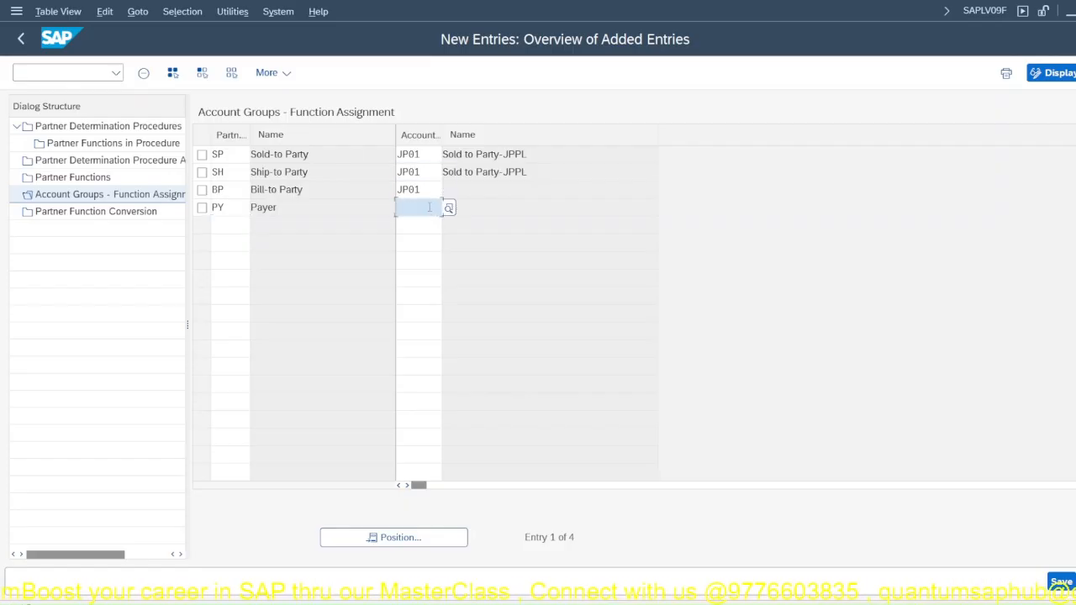
pyautogui.hotkey('ctrl', 'v')
pyautogui.press('Return')
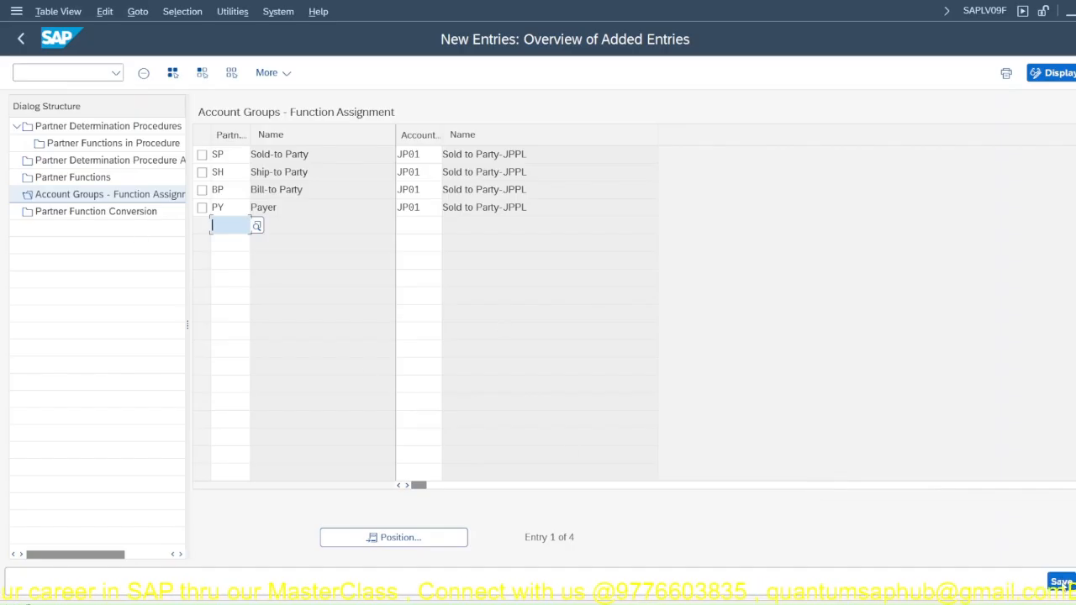
pyautogui.hotkey('ctrl', 's')
# Step: Check the partner function conversion, leave the configuration, and switch to the BAL PVT LTD business partner's billing data
pyautogui.click(80, 220)
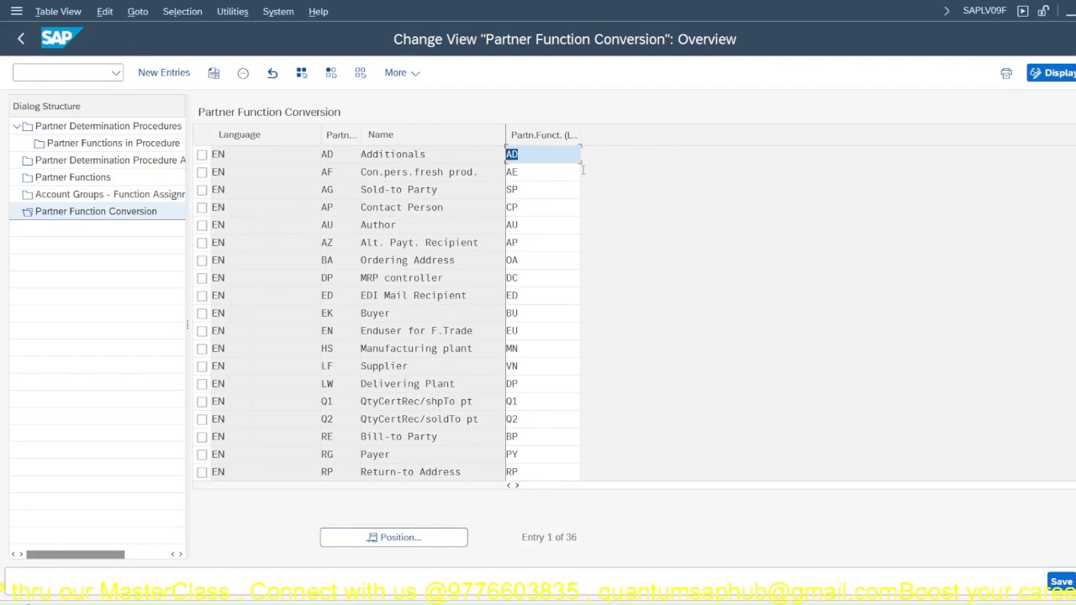
pyautogui.press('F3')
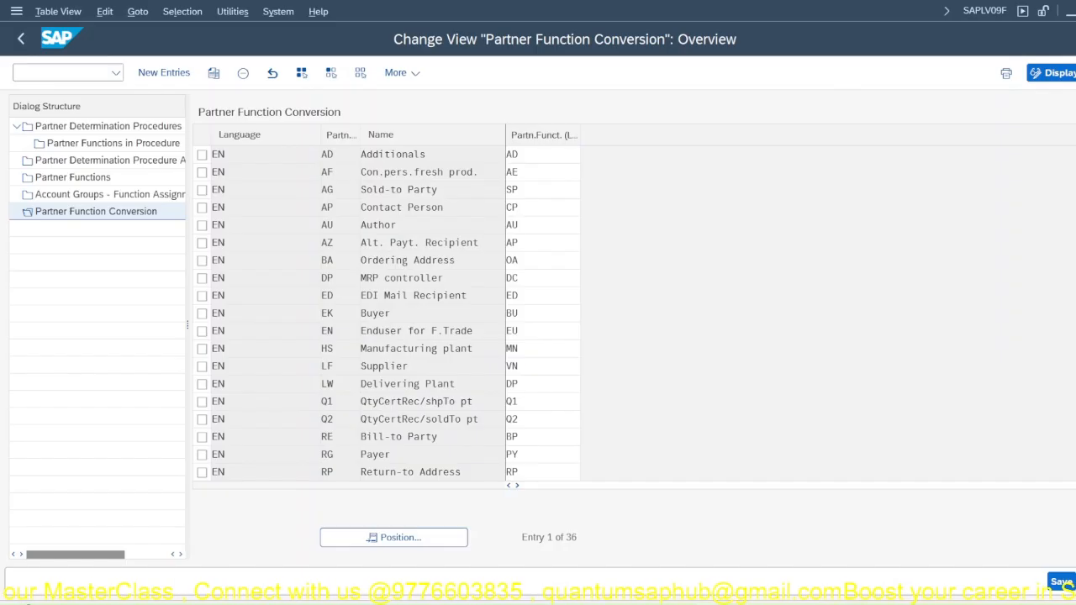
pyautogui.click(711, 602)
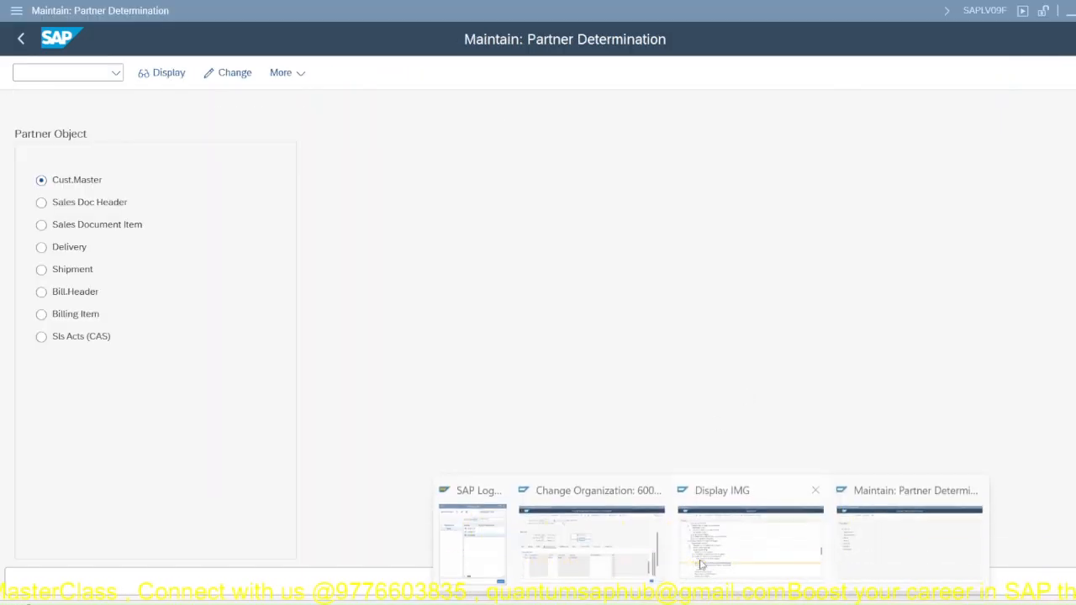
pyautogui.click(589, 538)
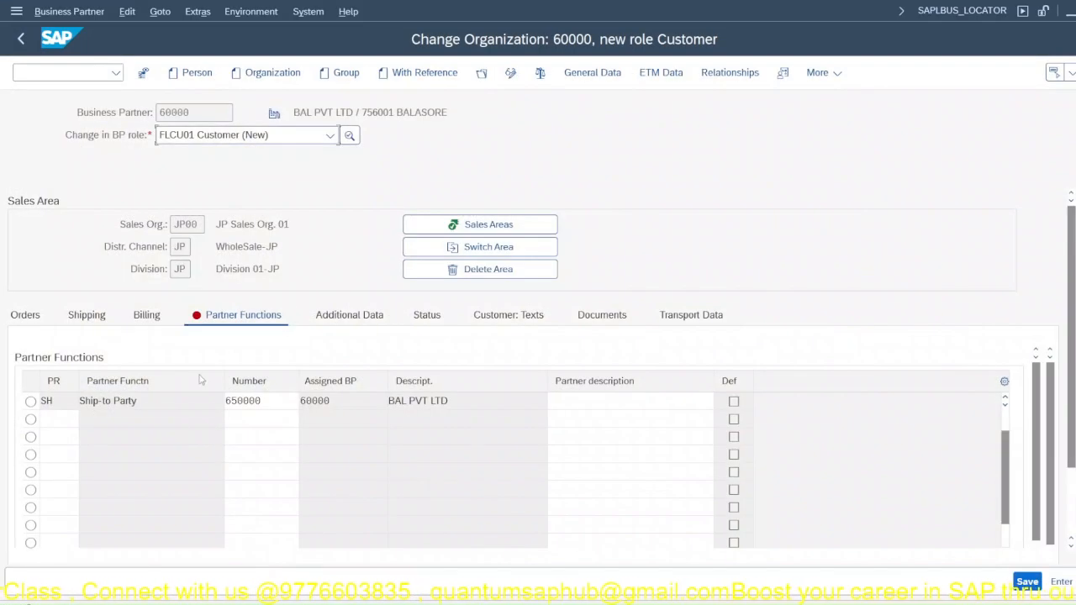
pyautogui.click(148, 315)
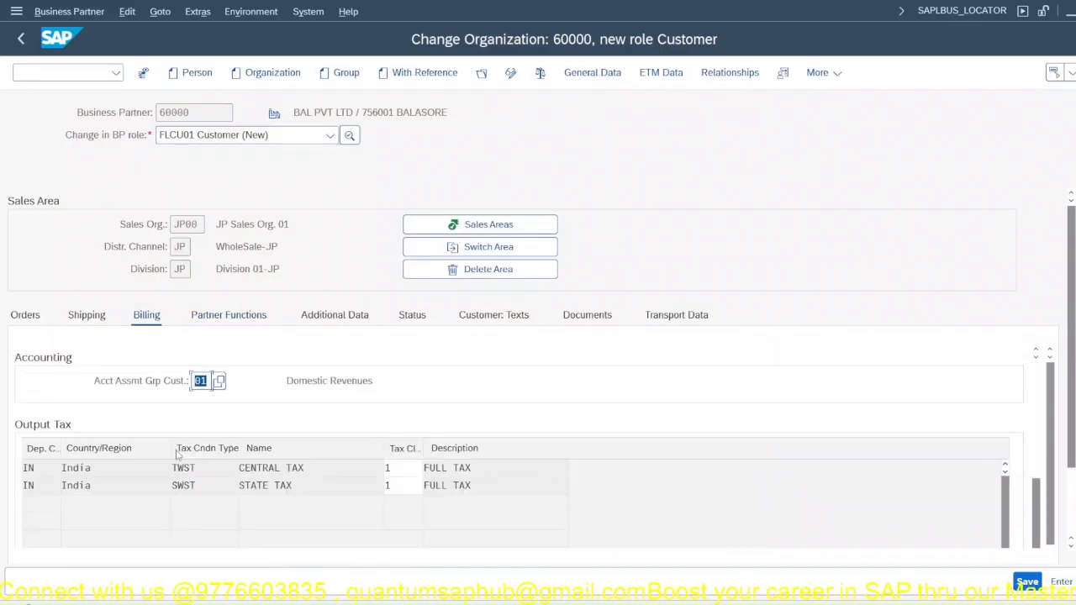
# Step: Open the partner functions of BAL PVT LTD for sales area JP00 and check the ship-to party entry
pyautogui.click(221, 318)
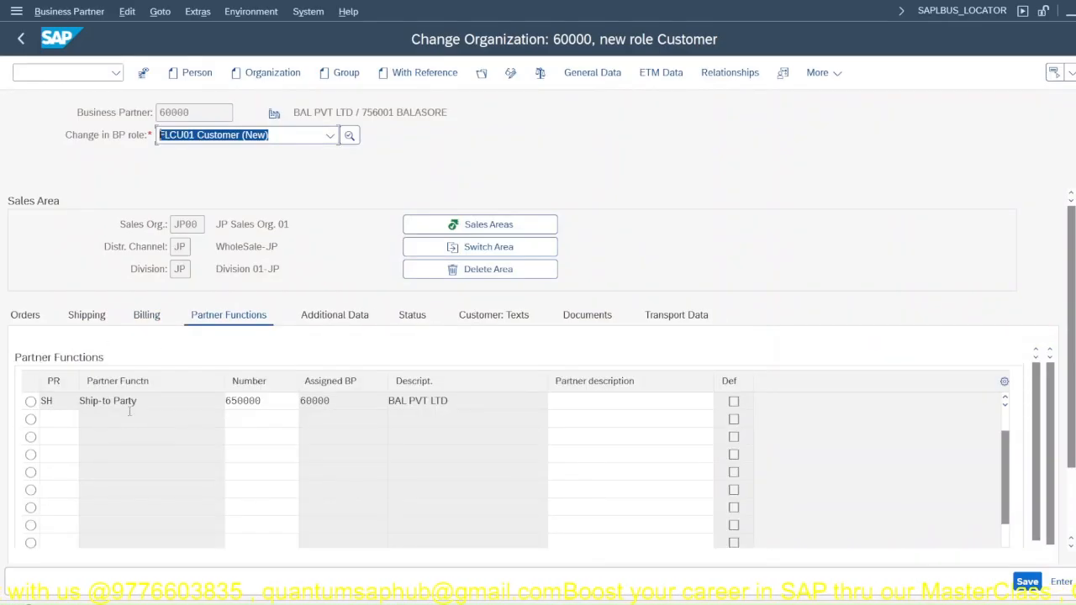
pyautogui.click(138, 404)
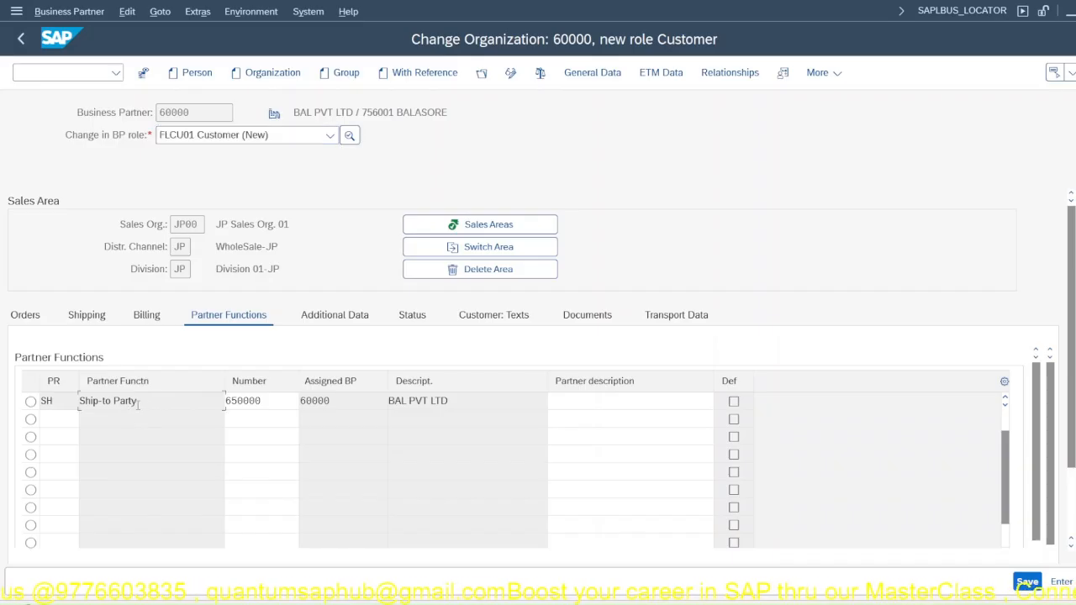
pyautogui.click(54, 420)
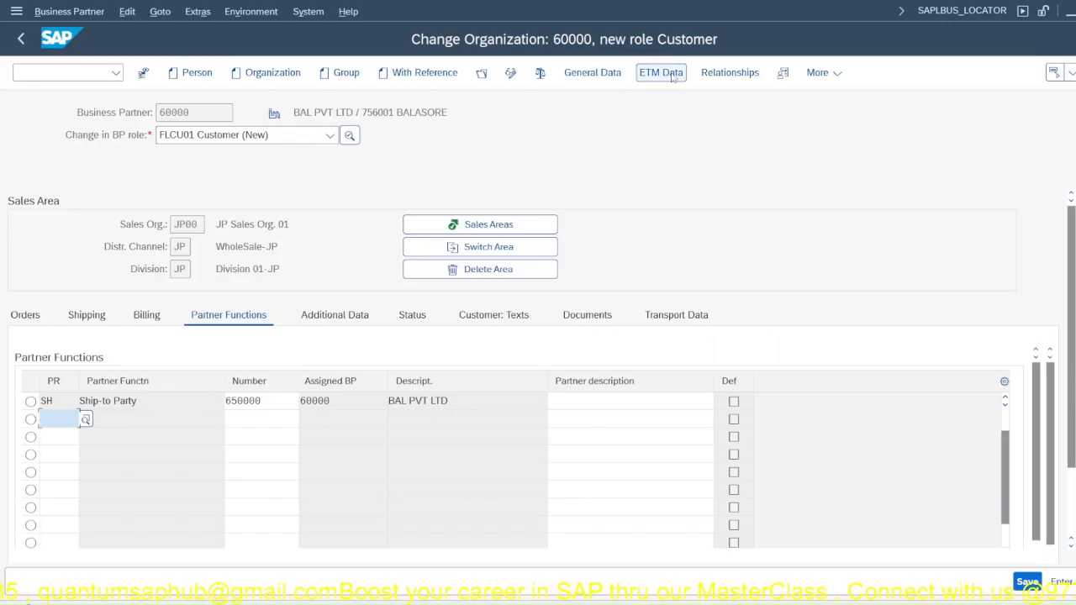
# Step: Review the sales area's additional data, status, documents and transport data, and save the customer
pyautogui.click(339, 314)
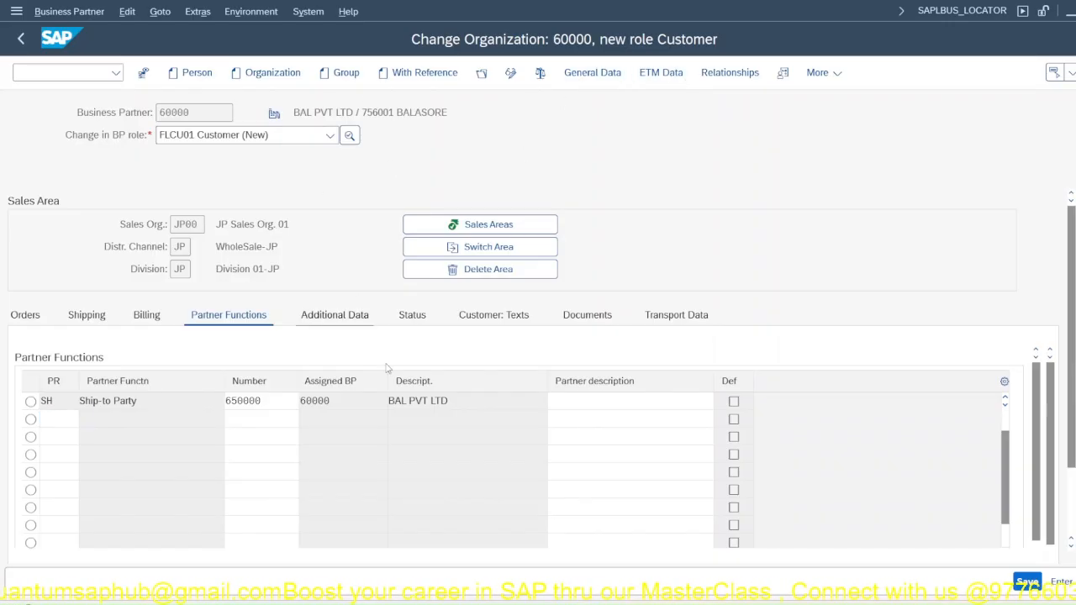
pyautogui.click(233, 382)
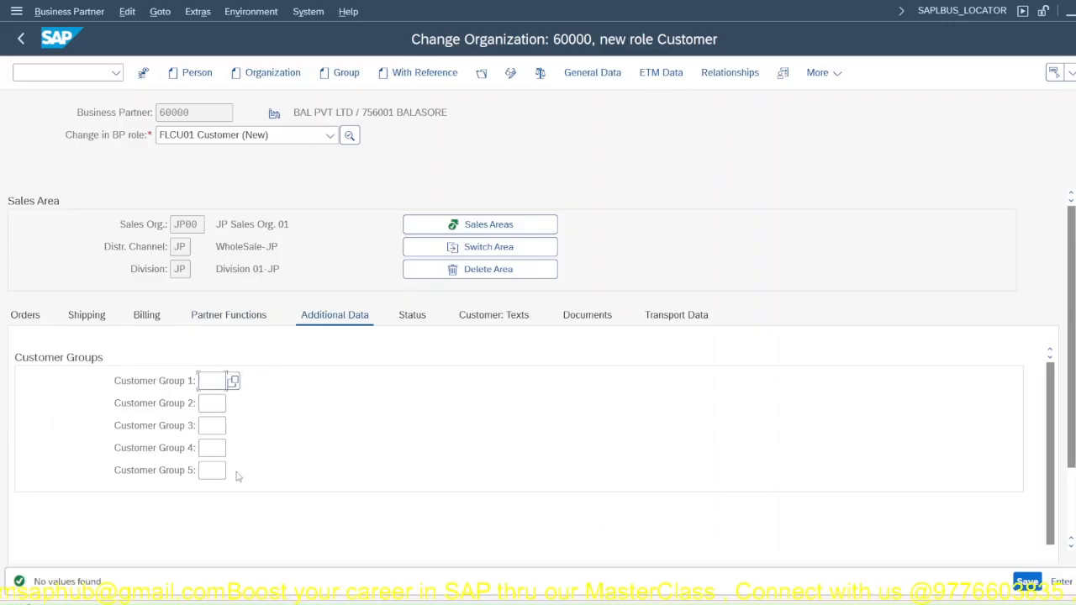
pyautogui.click(411, 315)
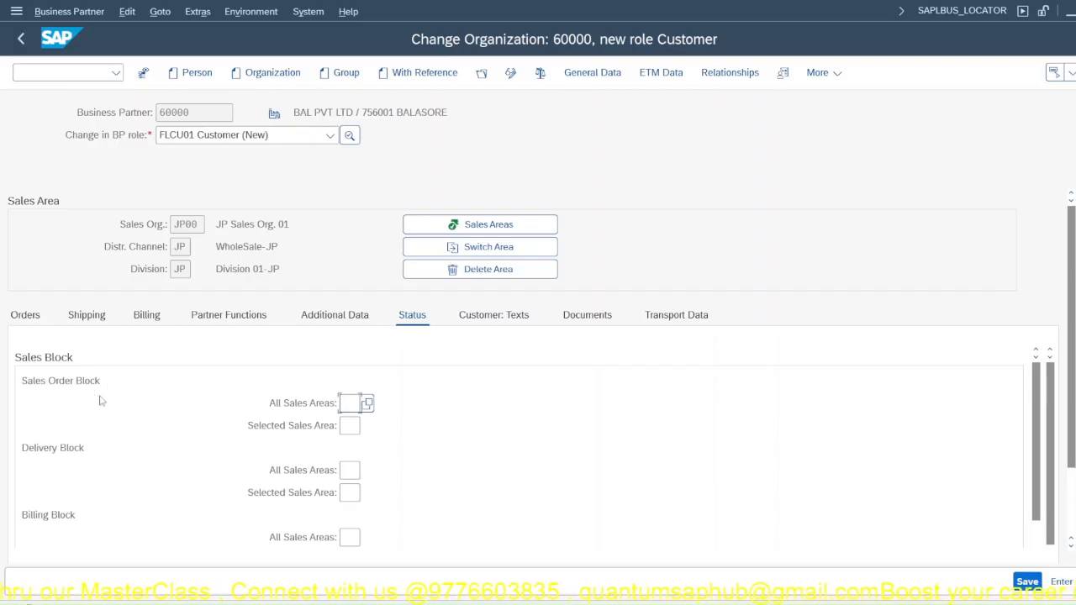
pyautogui.click(577, 318)
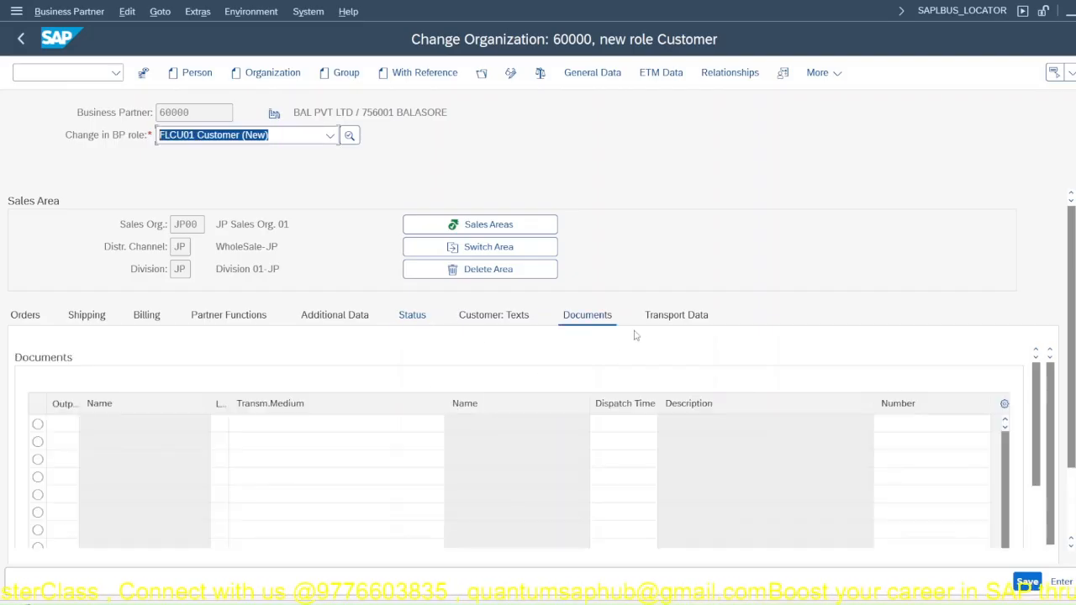
pyautogui.click(666, 321)
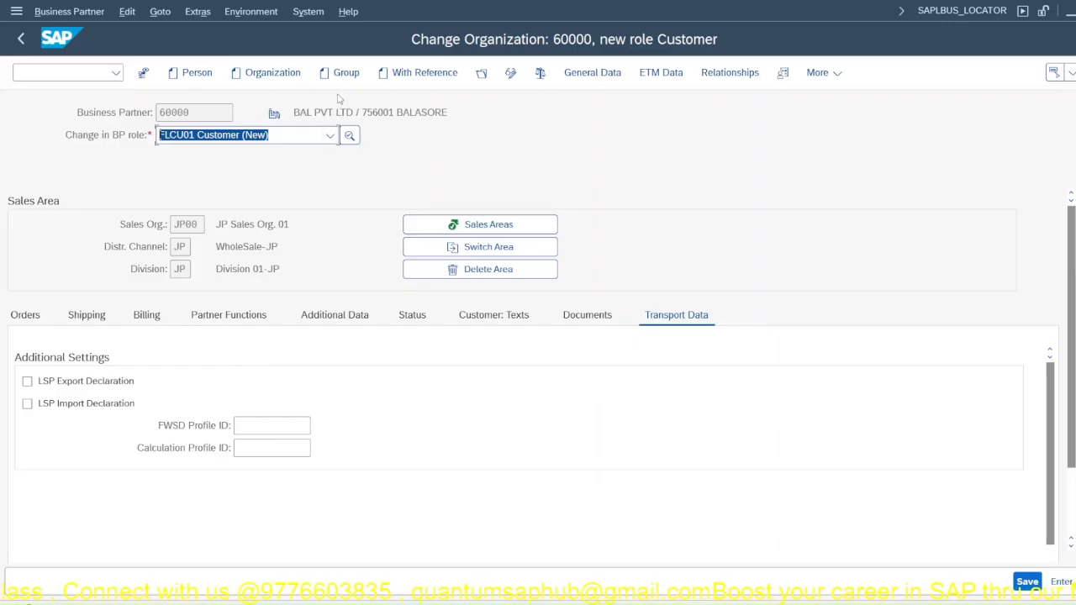
pyautogui.click(1026, 581)
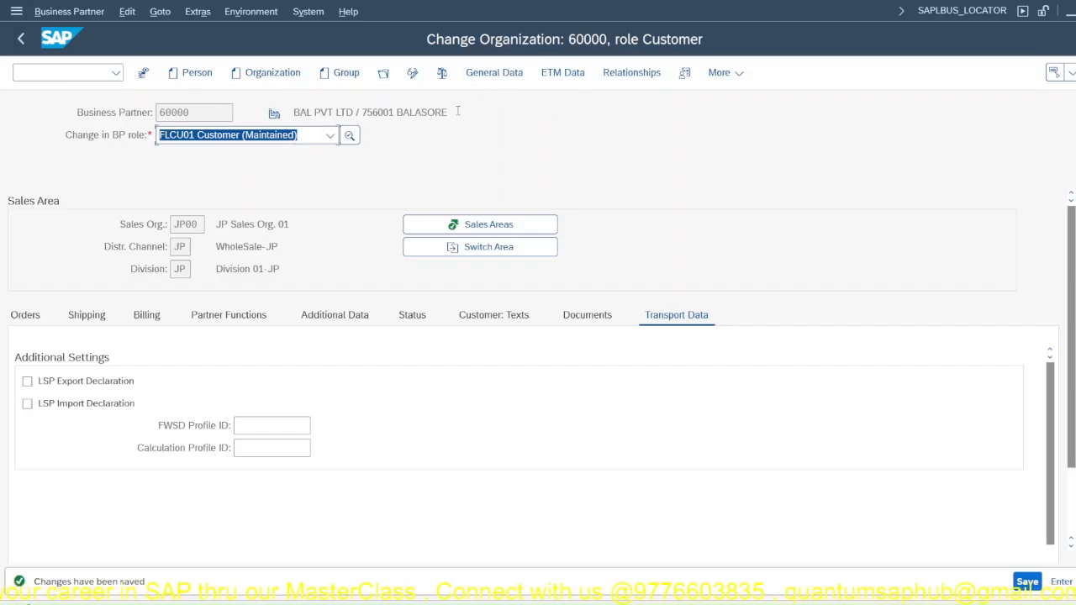
# Step: Show the customer's general data in display mode and check the BP roles available for it
pyautogui.click(494, 75)
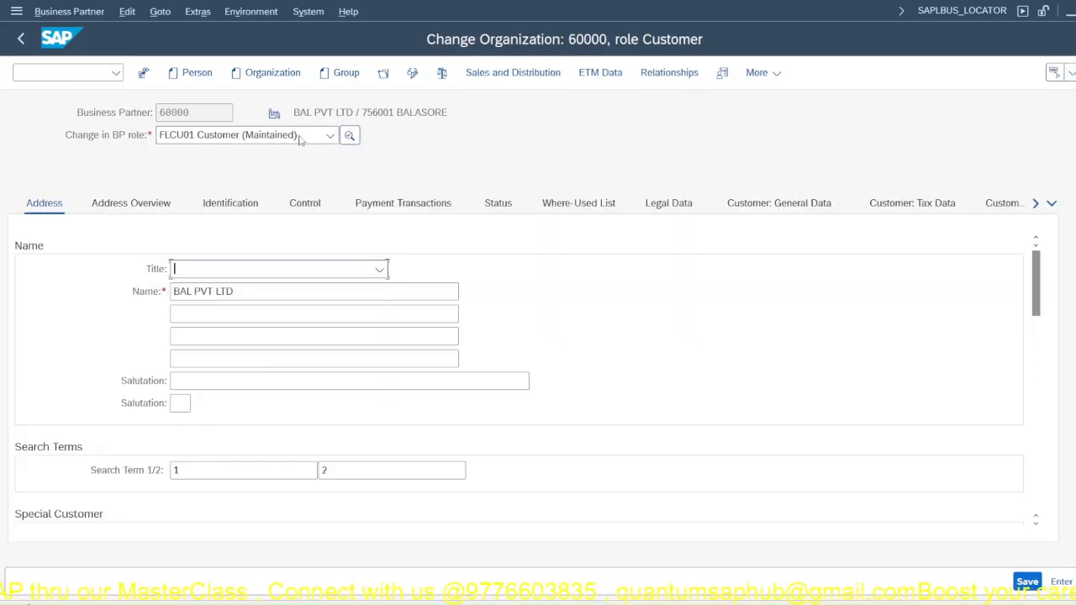
pyautogui.click(412, 73)
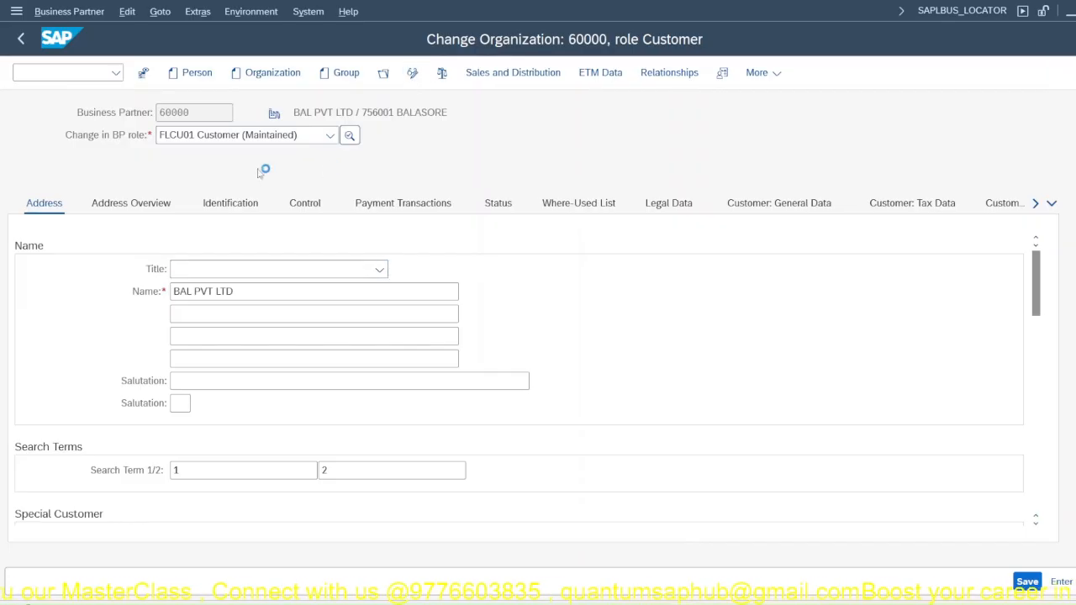
pyautogui.click(229, 138)
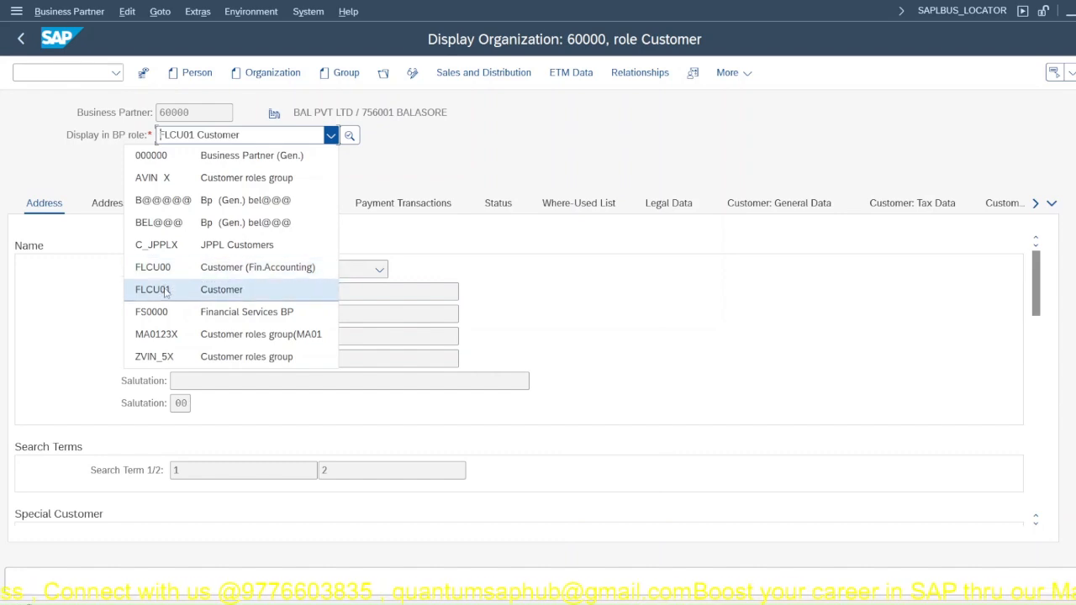
pyautogui.click(521, 160)
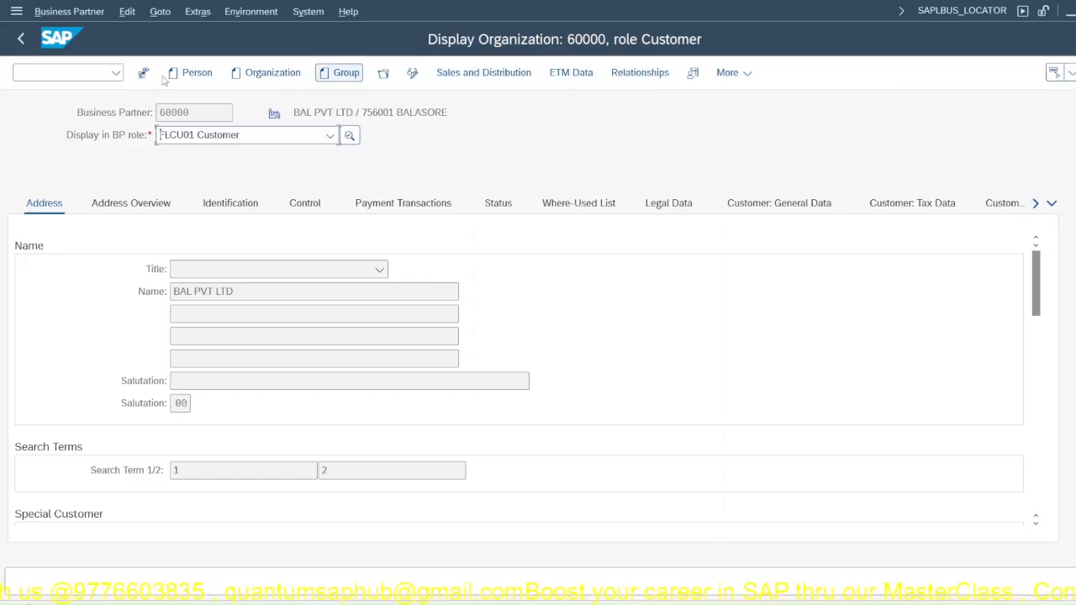
pyautogui.click(76, 72)
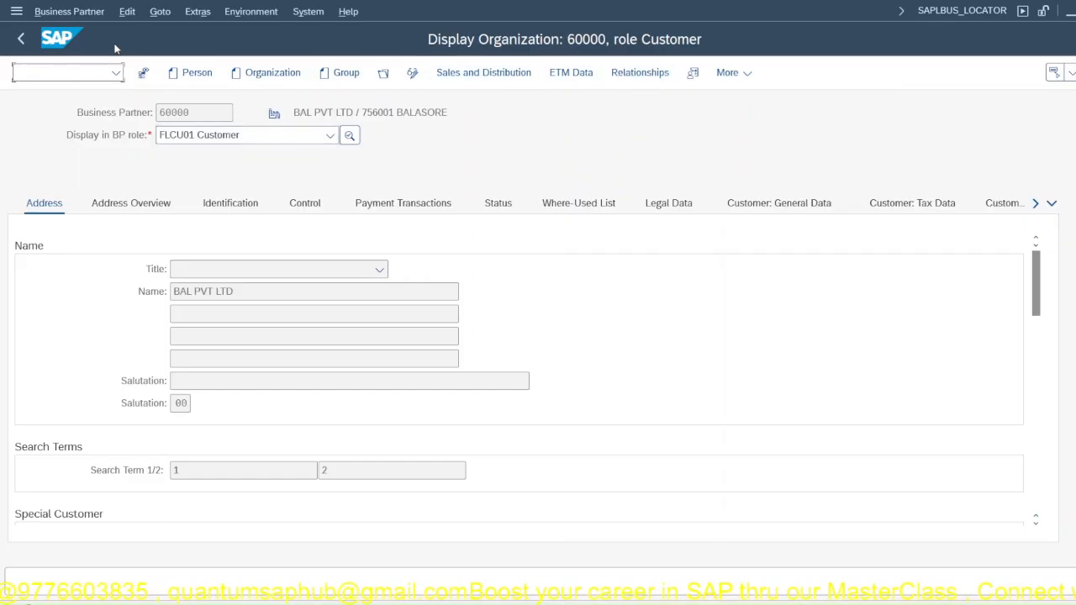
# Step: Switch the customer's sales partner functions to change mode and try to add another entry for function SP
pyautogui.click(483, 72)
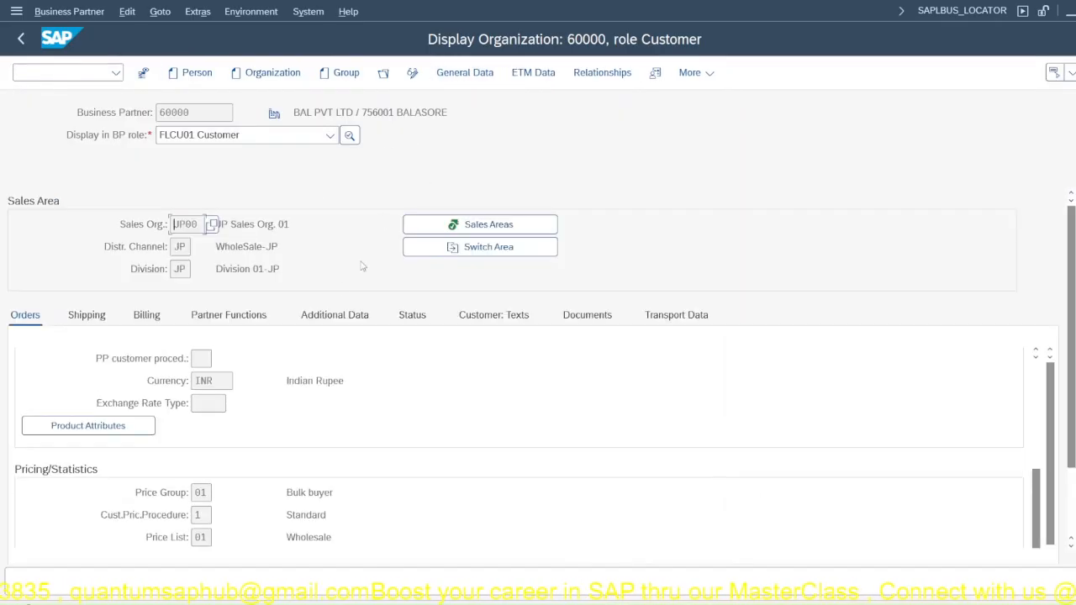
pyautogui.click(231, 322)
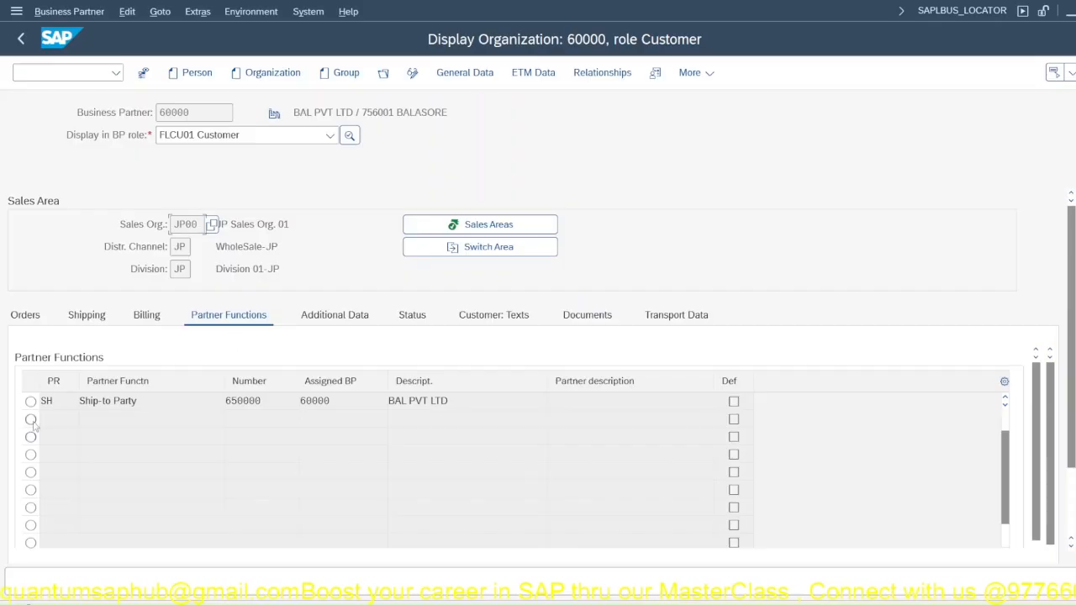
pyautogui.click(416, 78)
pyautogui.click(44, 418)
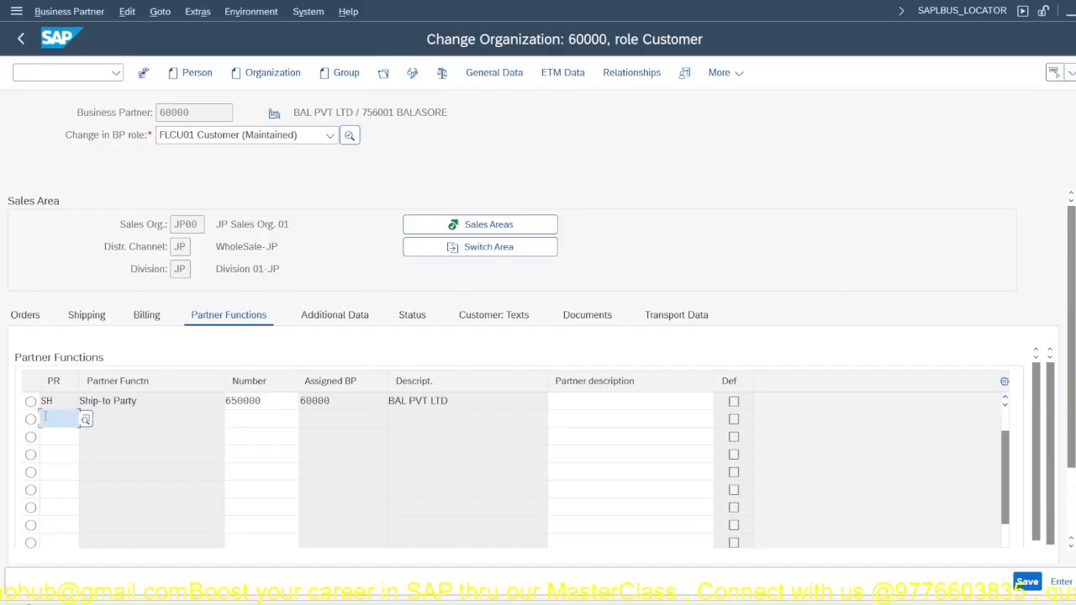
pyautogui.write('SP')
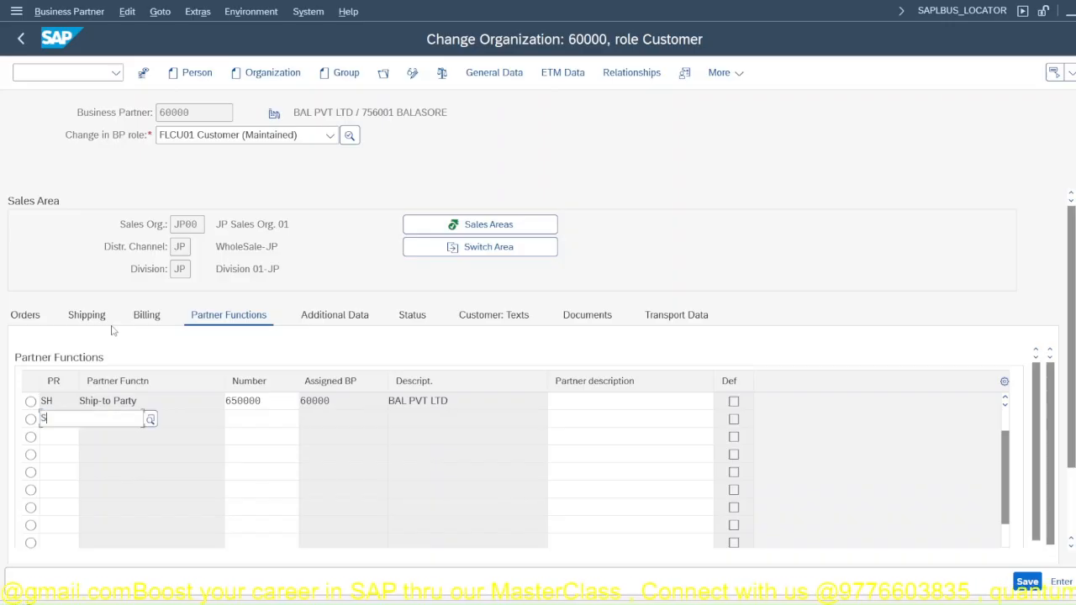
pyautogui.click(81, 454)
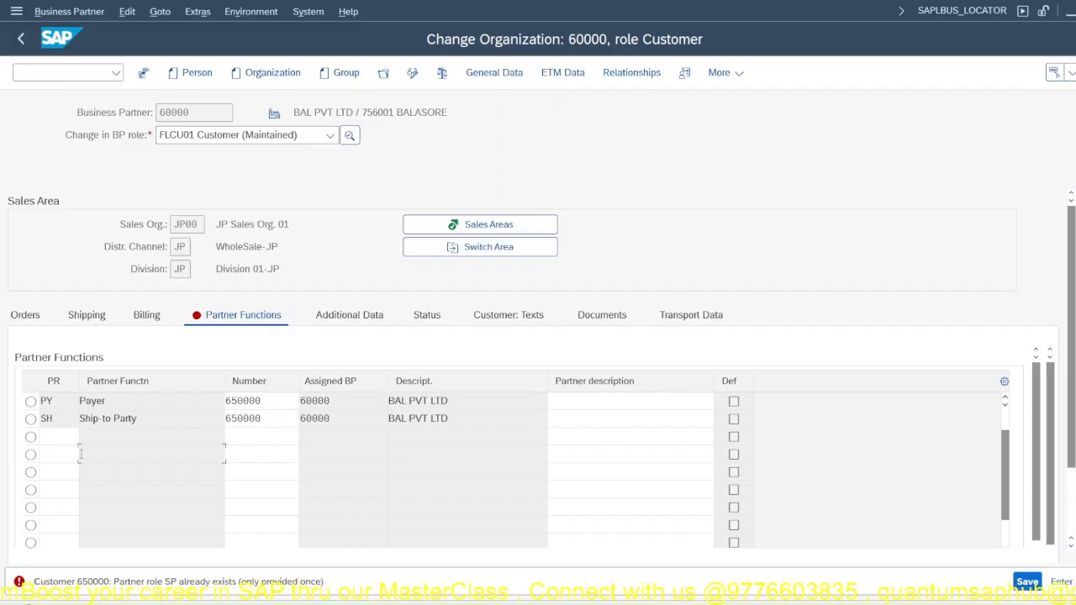
pyautogui.scroll(3, 80, 456)
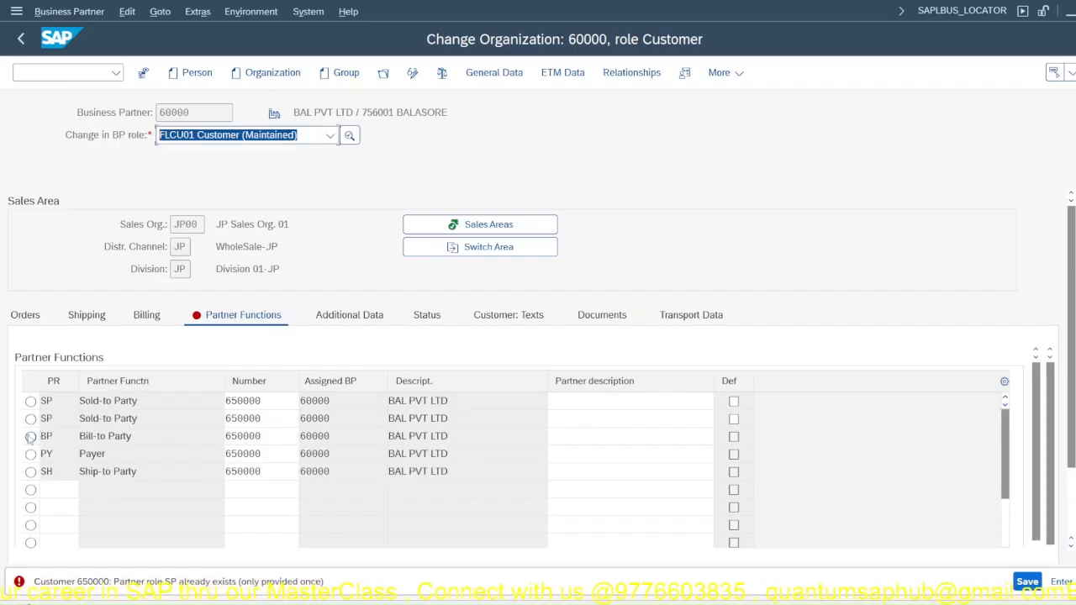
# Step: Restart the business partner transaction with /nbp and search for the customer by partial partner number with a wildcard
pyautogui.click(97, 68)
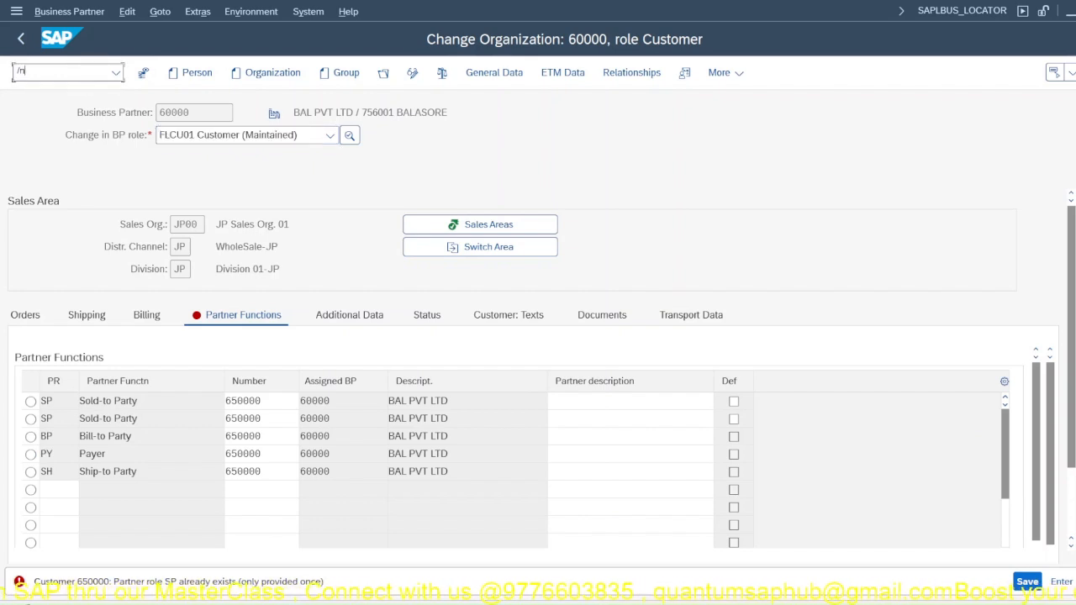
pyautogui.write('/nbp')
pyautogui.press('Return')
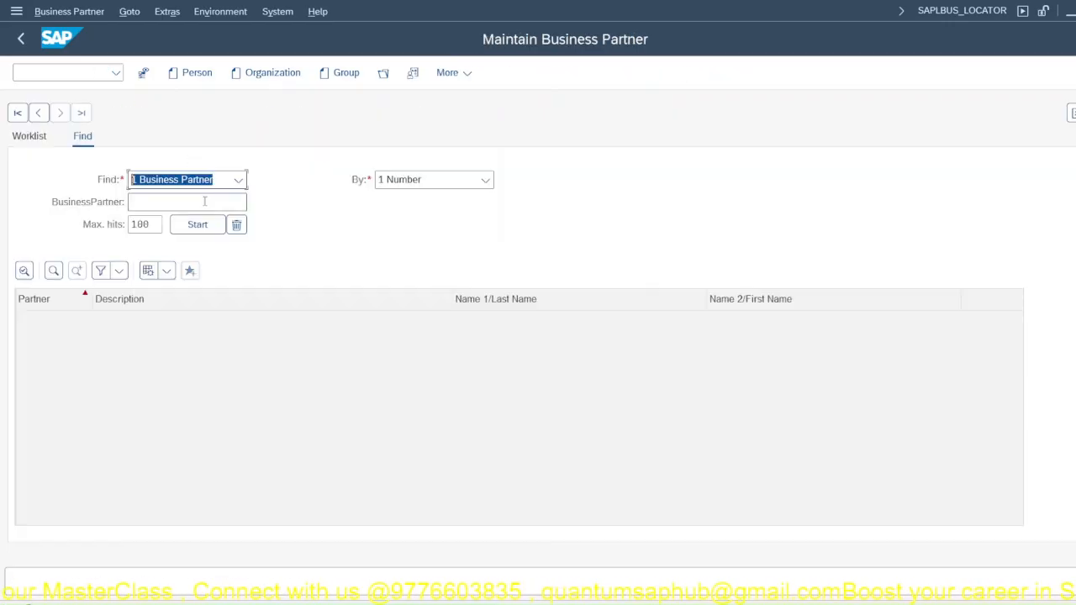
pyautogui.click(205, 200)
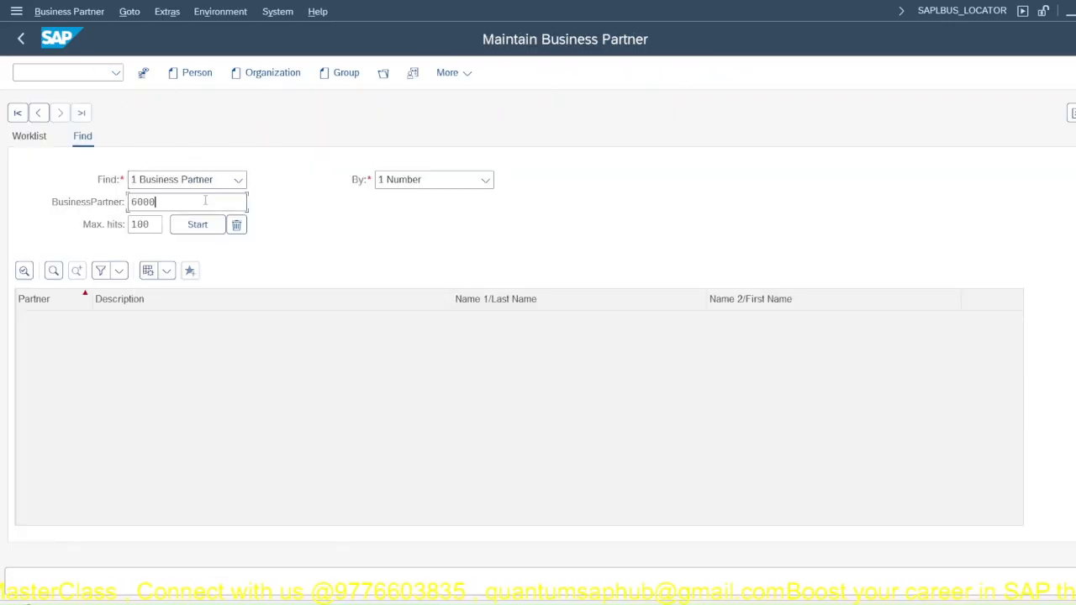
pyautogui.press('Return')
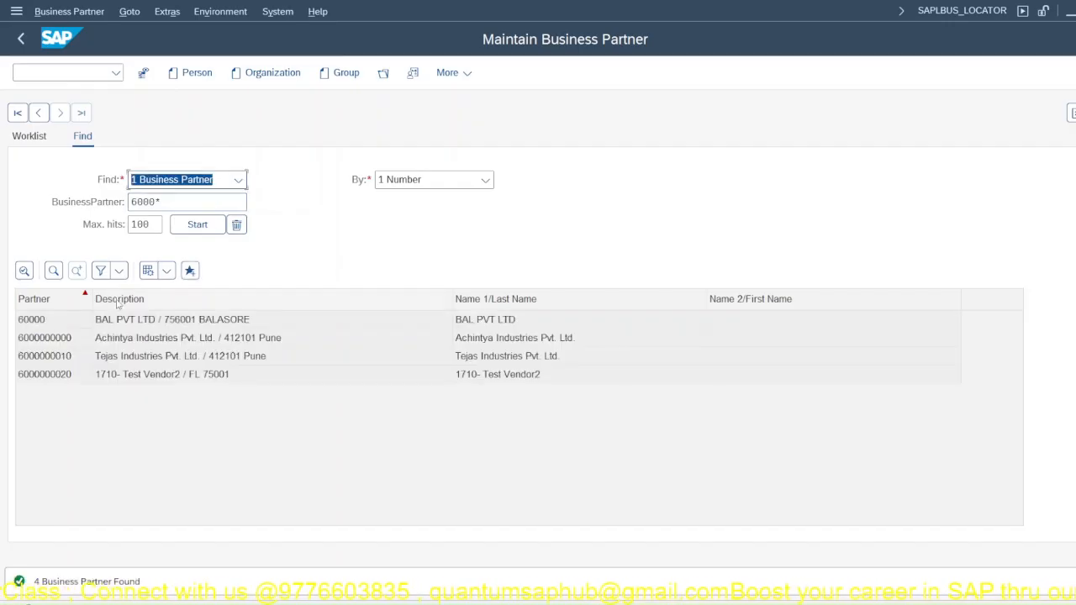
# Step: Open BAL PVT LTD from the results, check its partner functions, and exit to SAP Easy Access without saving
pyautogui.click(46, 325)
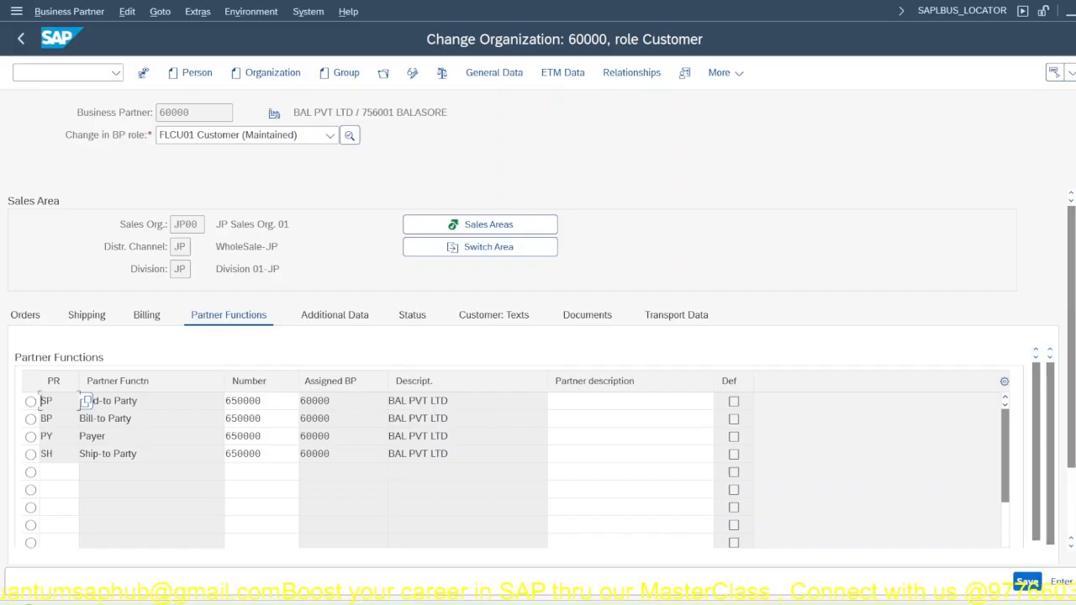
pyautogui.press('F12')
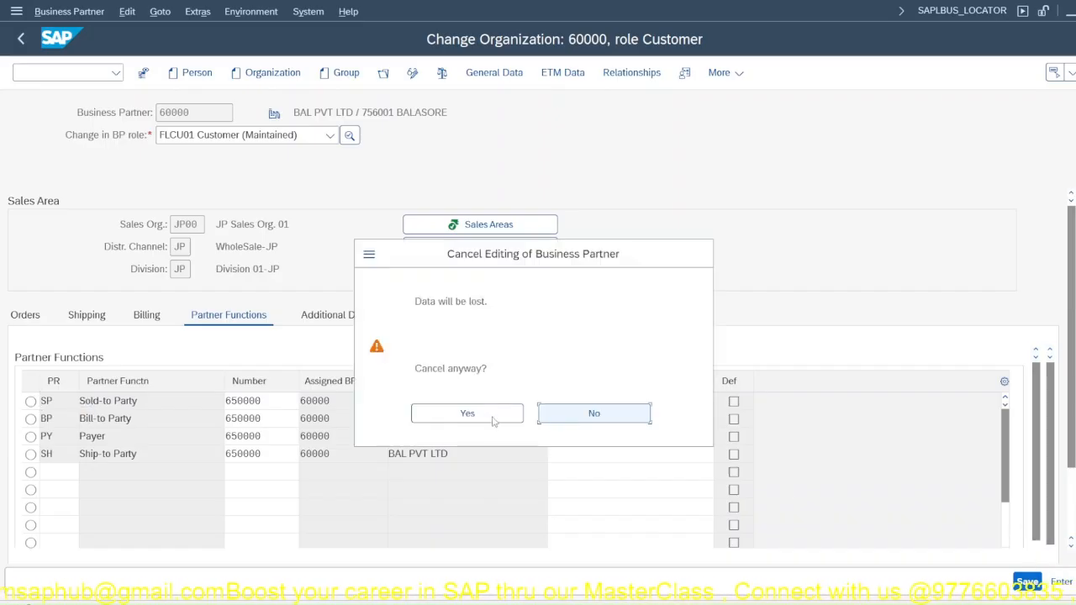
pyautogui.click(485, 415)
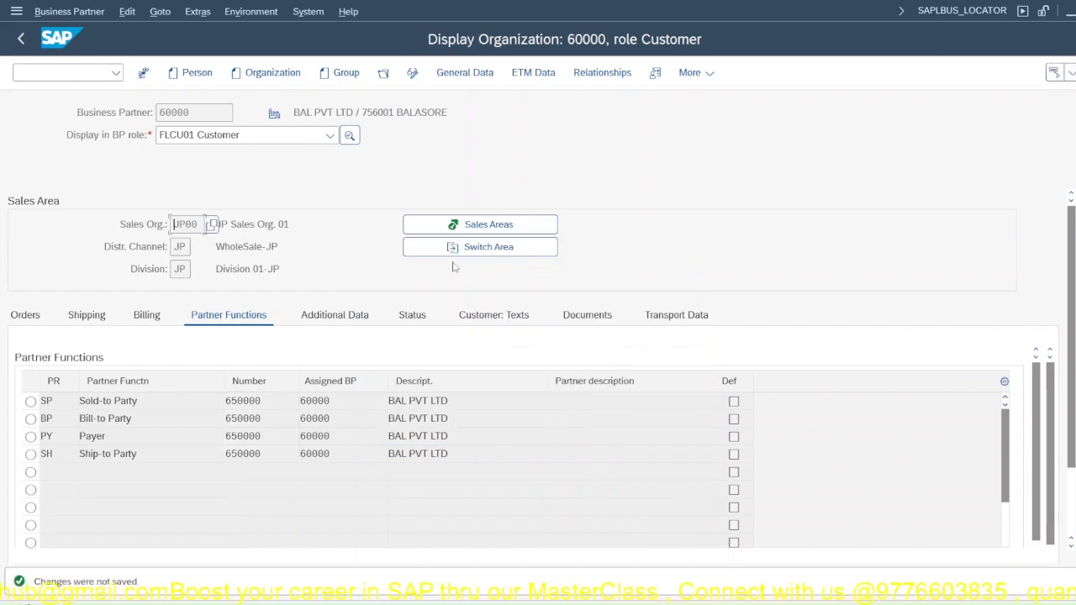
pyautogui.press('F3')
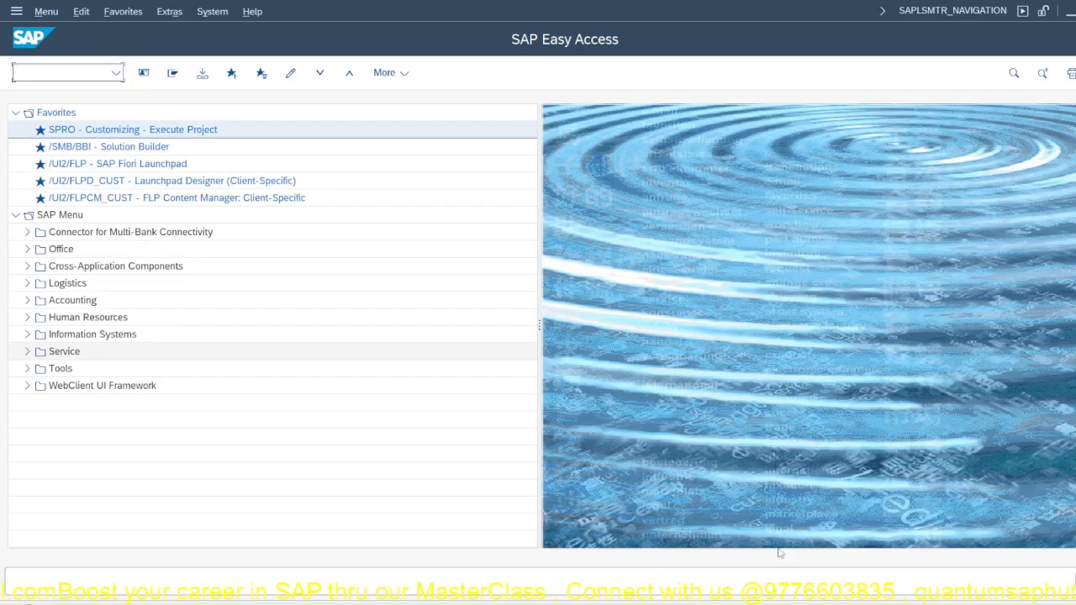
# Step: Switch to the Business Partner Configuration presentation in PowerPoint and show the closing Questions? slide
pyautogui.click(807, 513)
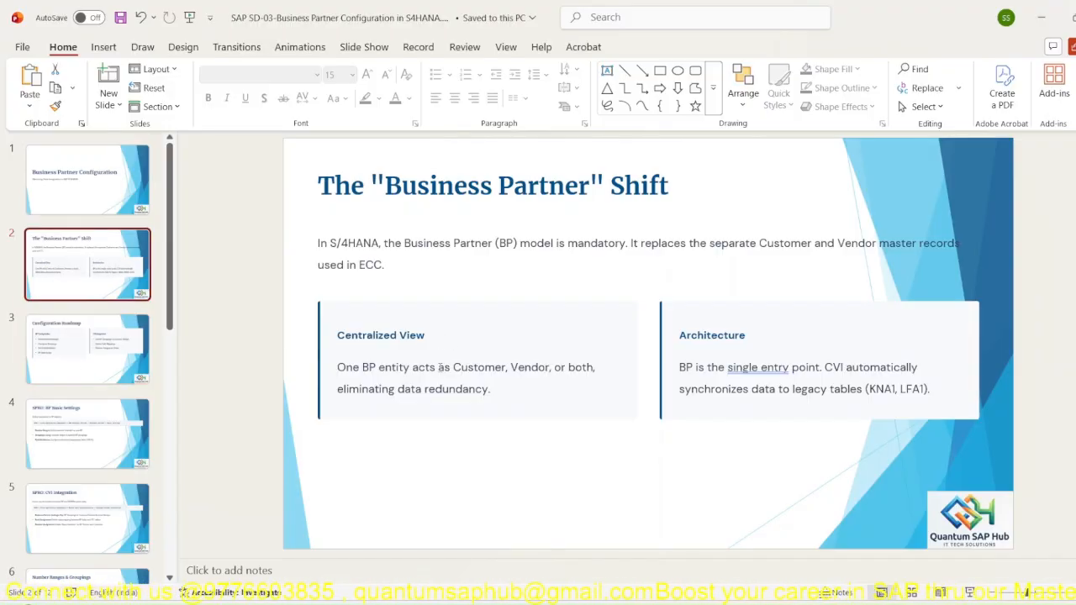
pyautogui.press('Down')
pyautogui.click(109, 506)
pyautogui.scroll(-7, 110, 507)
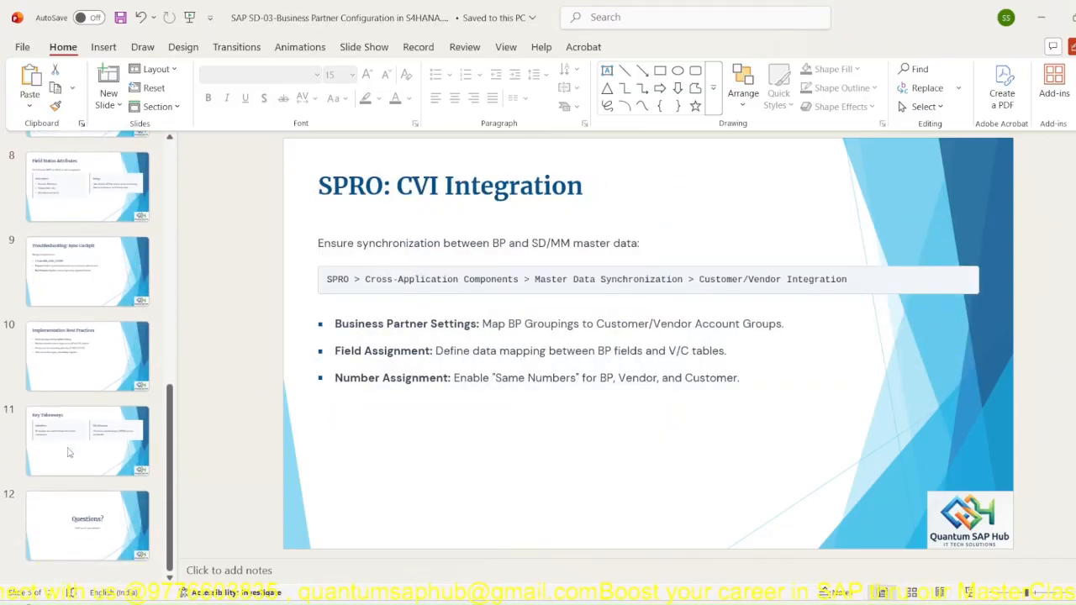
pyautogui.click(98, 523)
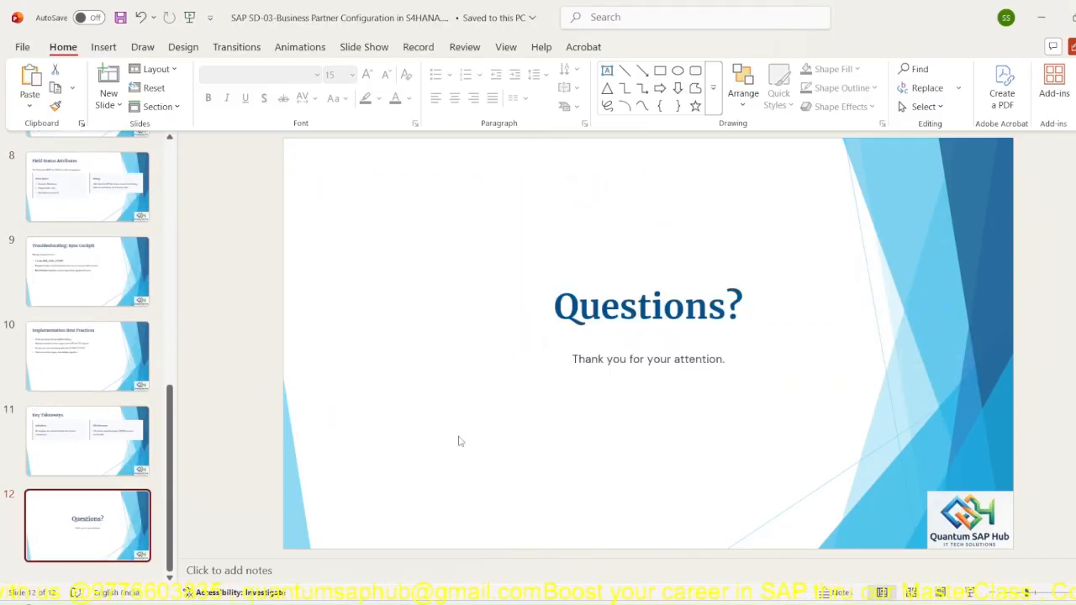